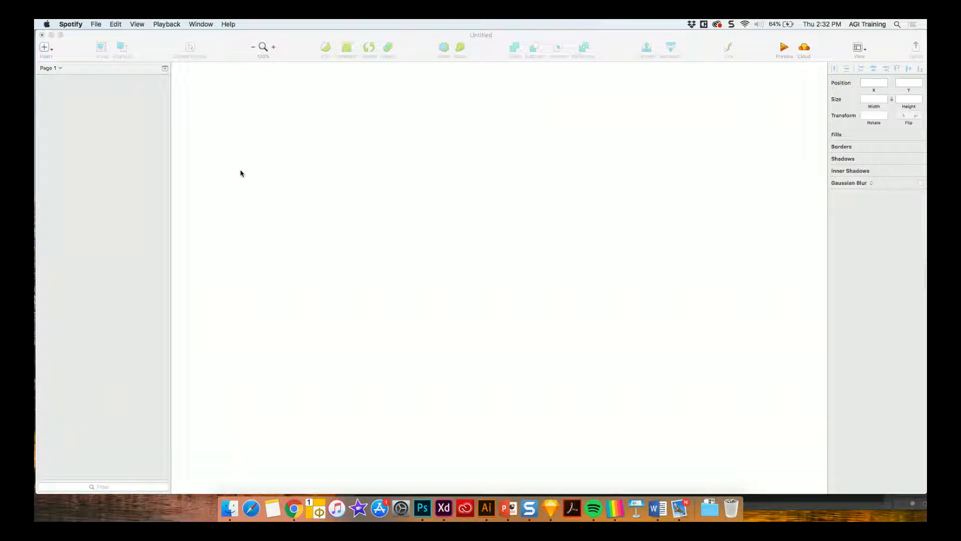
Create an artboard on the empty page from the iPhone 8 preset, 375 by 667
left_click(44, 49)
left_click(44, 49)
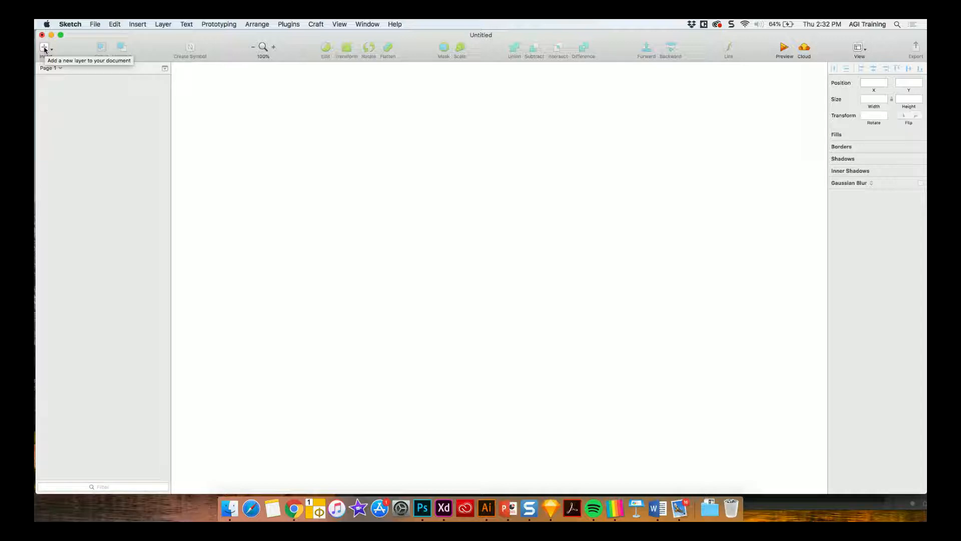
key("a")
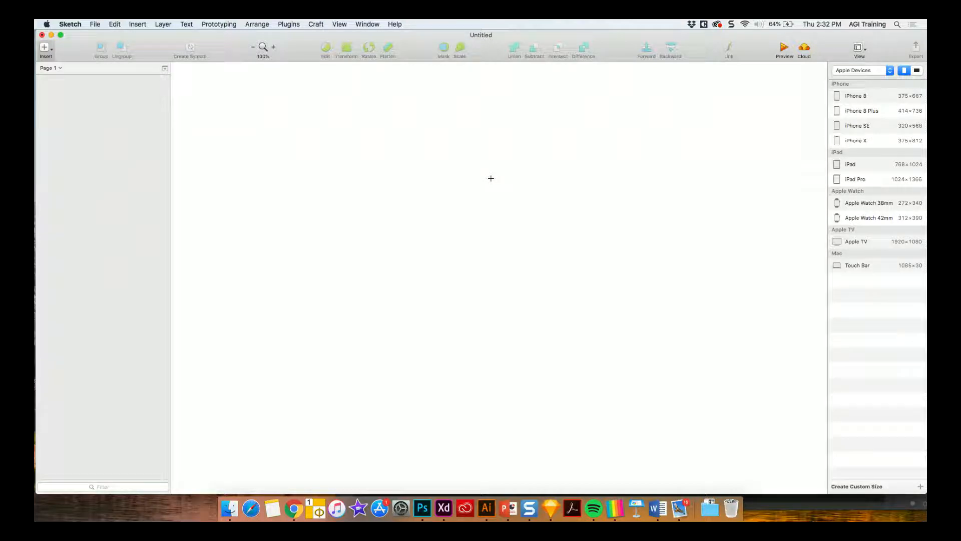
left_click(854, 70)
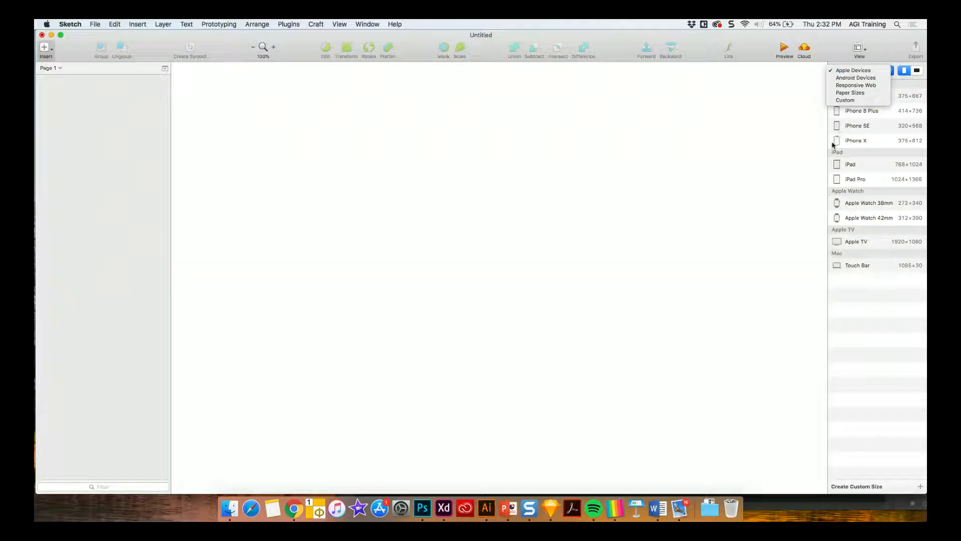
left_click(791, 135)
left_click(855, 95)
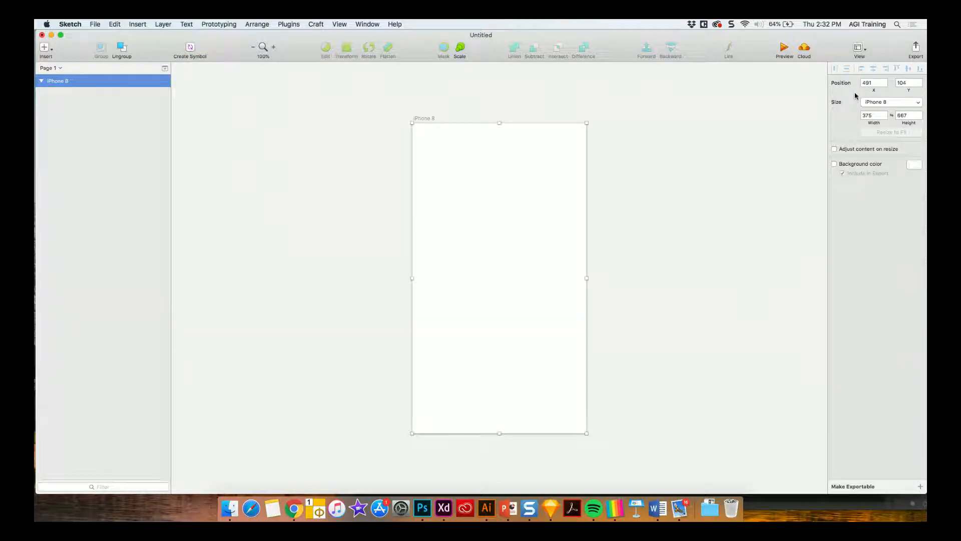
Rename the iPhone 8 artboard as Home
key("super+r")
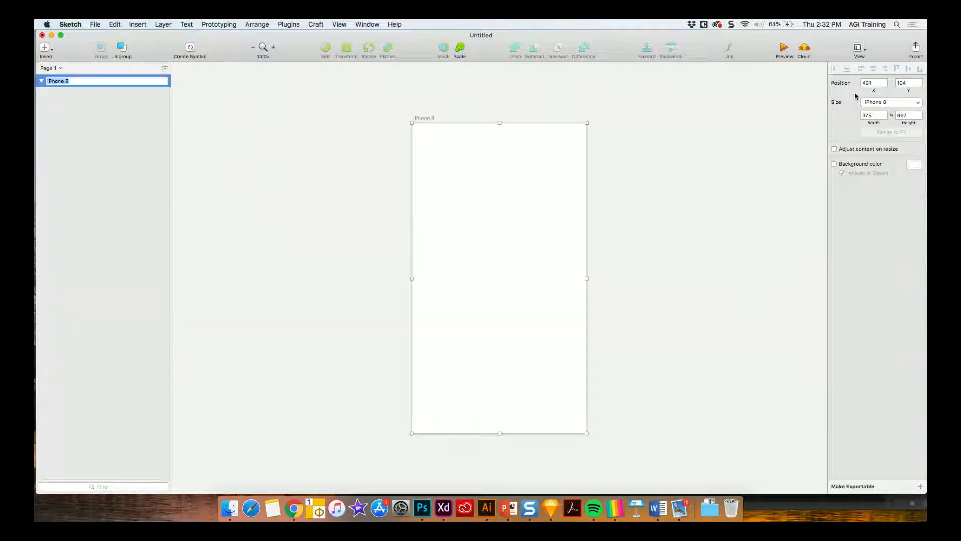
type("Home")
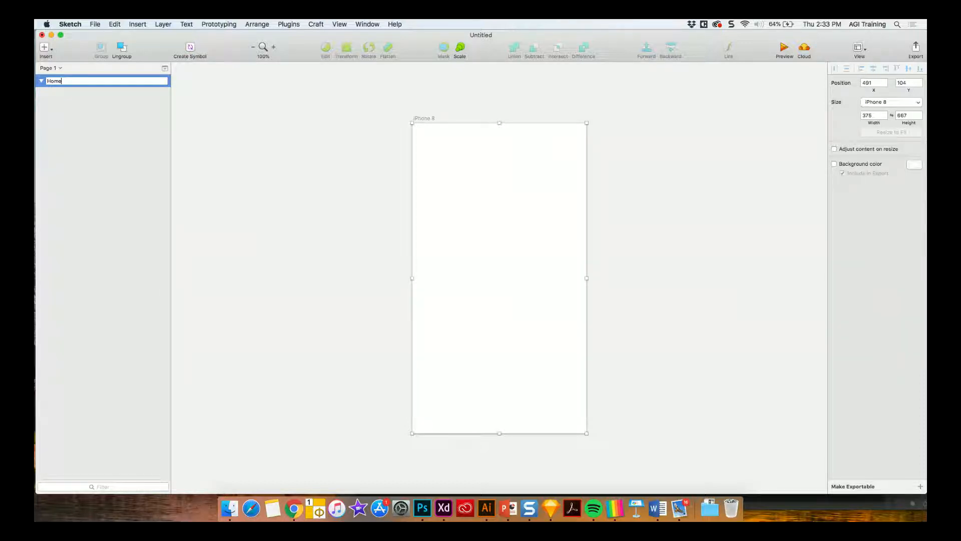
key("Return")
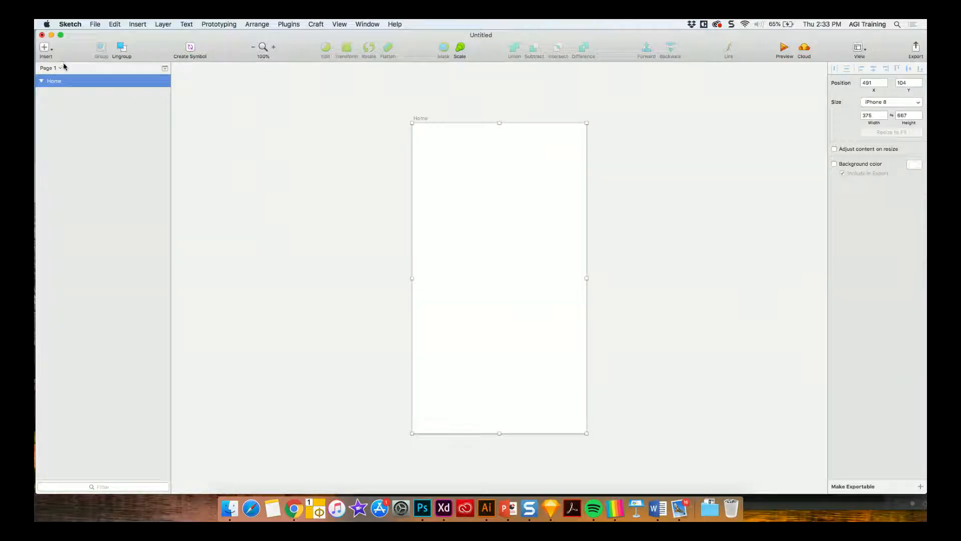
Draw a rectangle about 273 by 102 in the upper part of the Home artboard
left_click(46, 47)
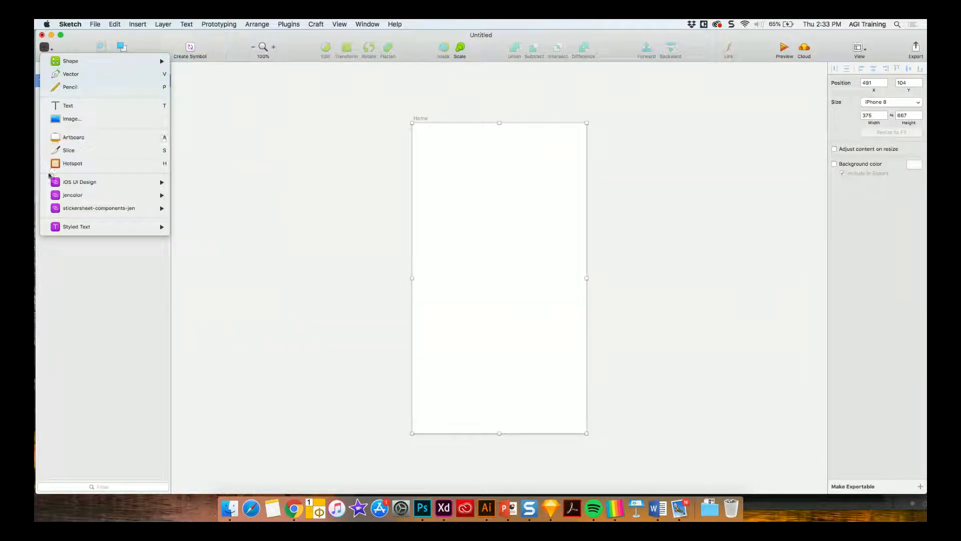
left_click(42, 49)
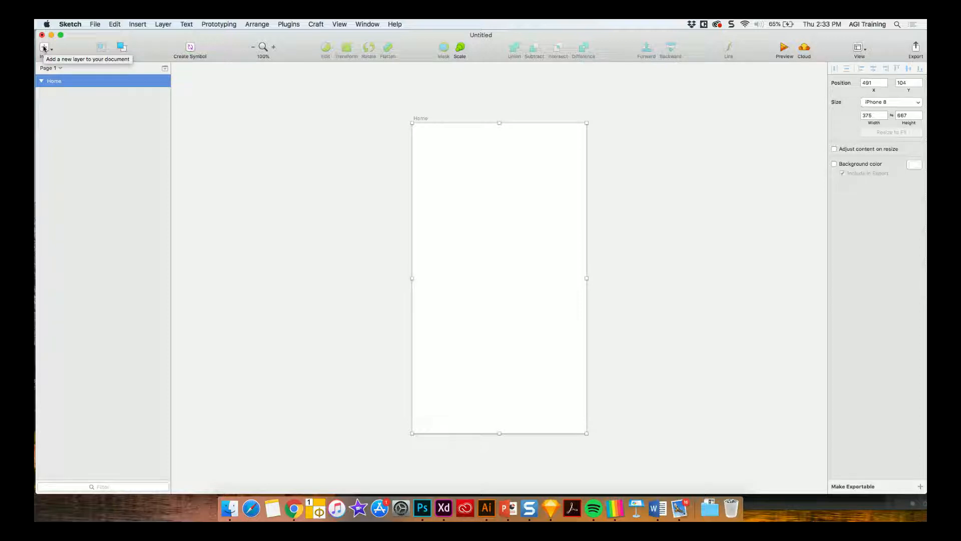
key("r")
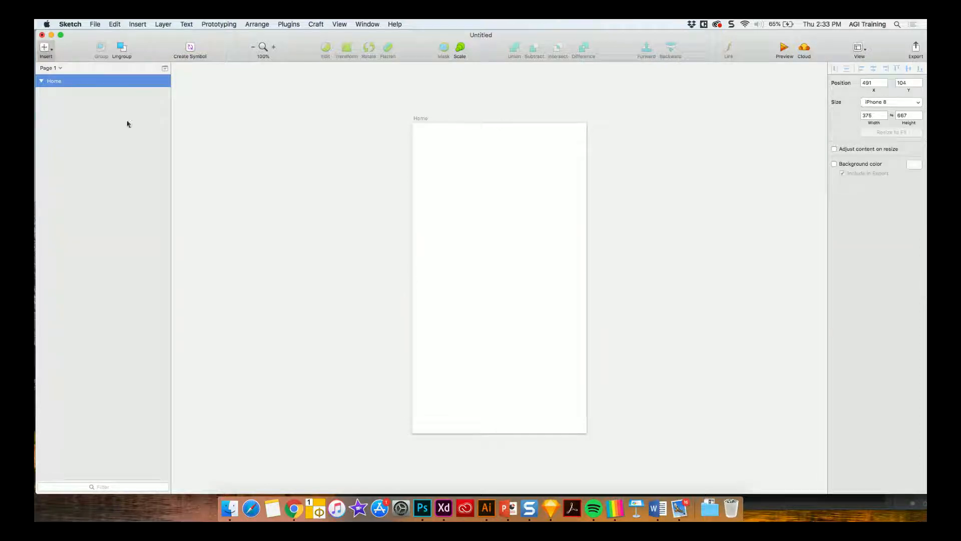
left_click_drag(431, 157, 557, 205)
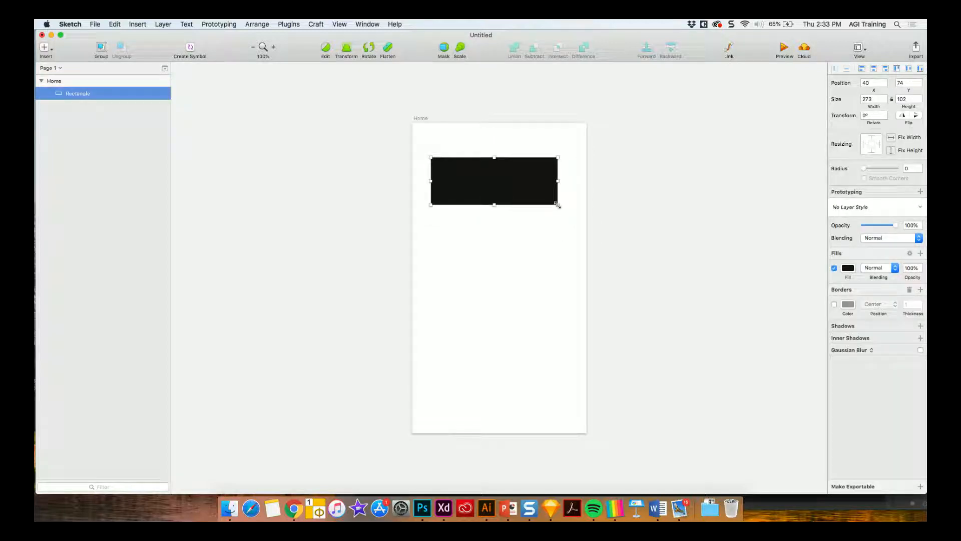
Draw an oval about 120 by 96 below the rectangle, and delete it
key("o")
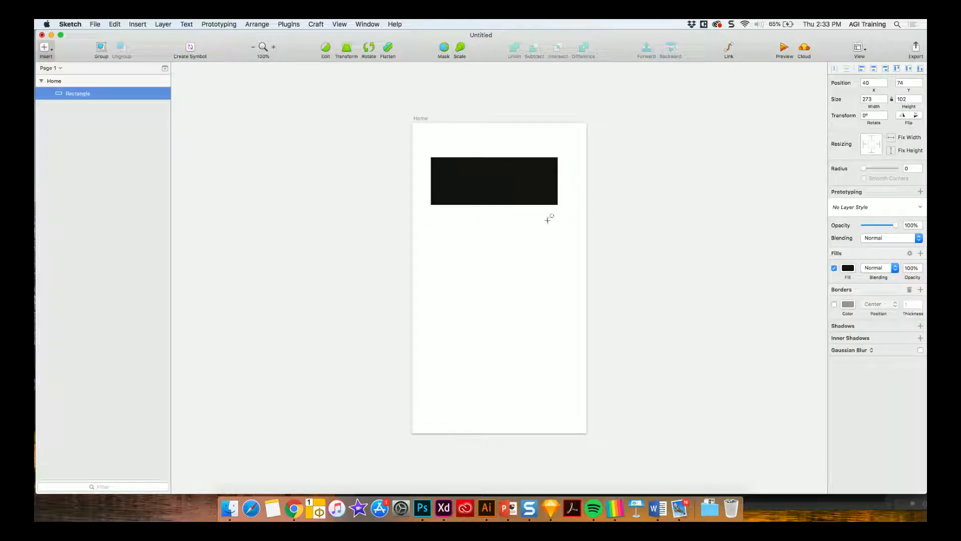
left_click_drag(507, 242, 563, 286)
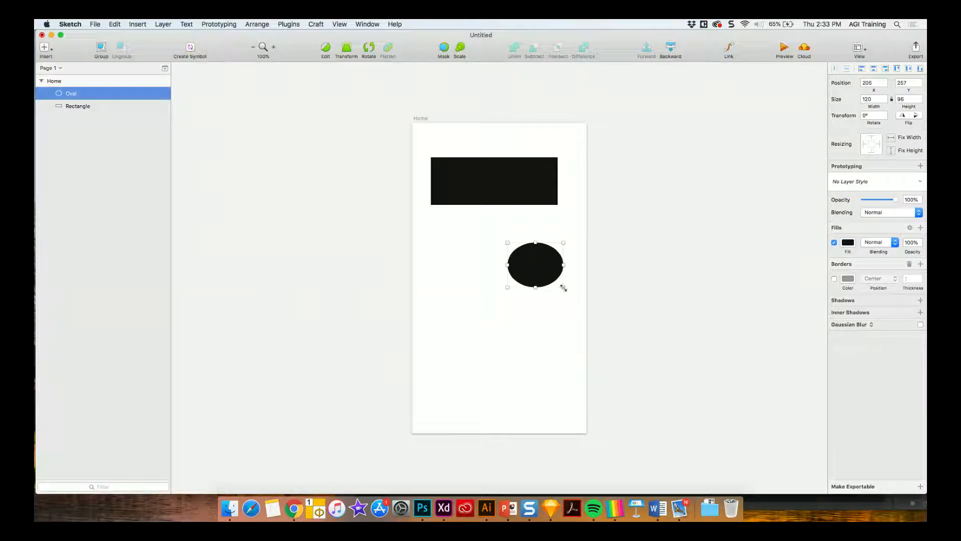
key("Delete")
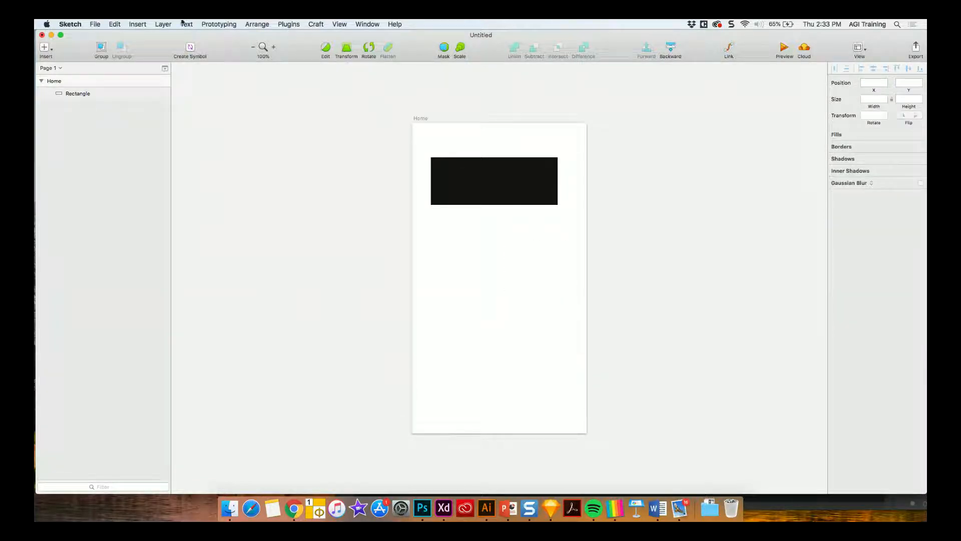
Center the rectangle near the artboard's upper edge and round its top-left corner to 30 and its top-right corner to 100
mouse_move(470, 195)
left_mouse_down()
mouse_move(481, 190)
mouse_move(474, 185)
left_mouse_up()
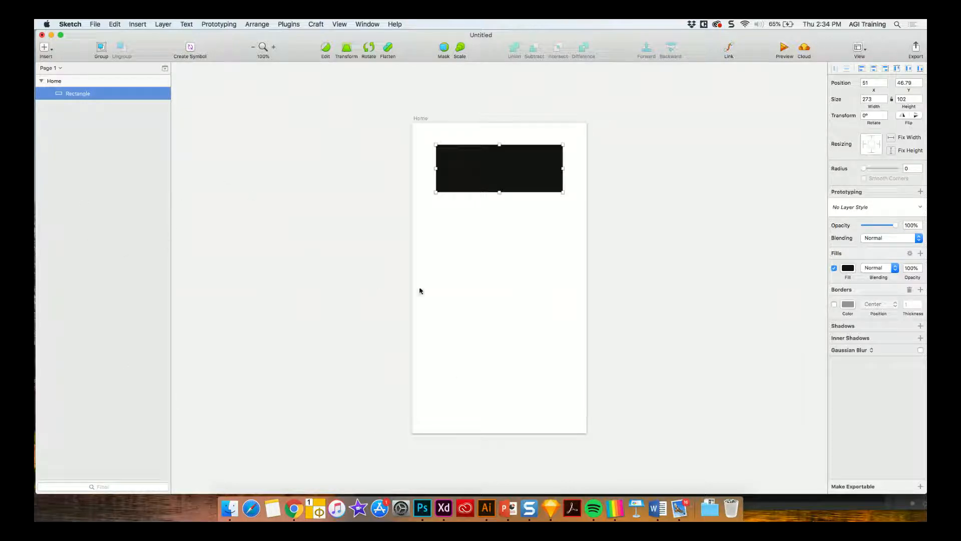
double_click(479, 173)
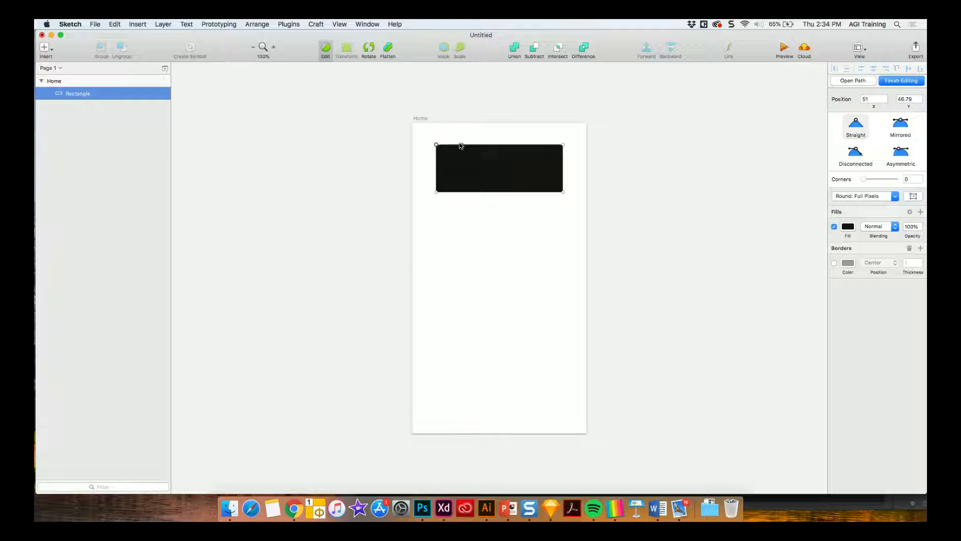
mouse_move(436, 145)
left_mouse_down()
mouse_move(444, 155)
mouse_move(436, 145)
left_mouse_up()
left_click_drag(823, 44, 789, 36)
mouse_move(828, 180)
left_mouse_down()
mouse_move(858, 182)
mouse_move(822, 184)
mouse_move(840, 185)
left_mouse_up()
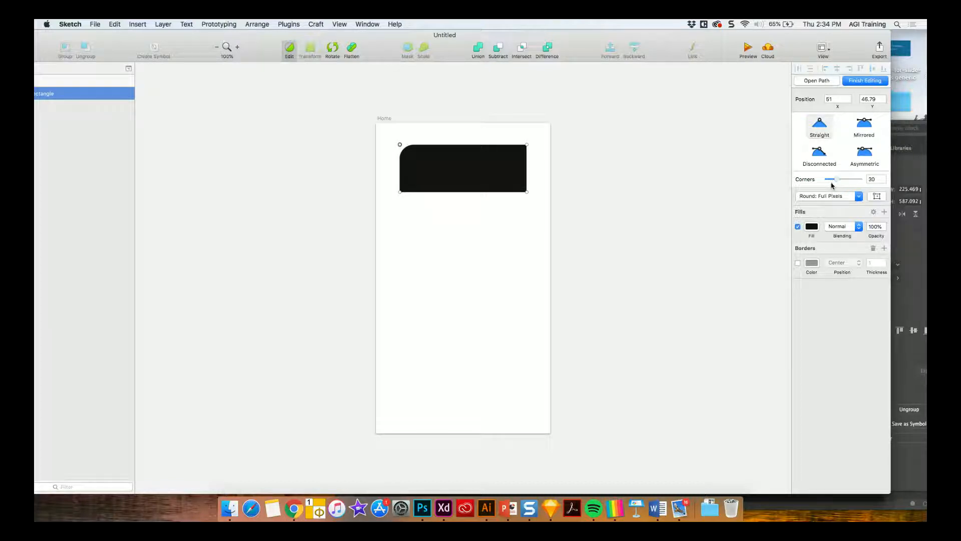
left_click(527, 146)
left_click_drag(828, 182, 864, 184)
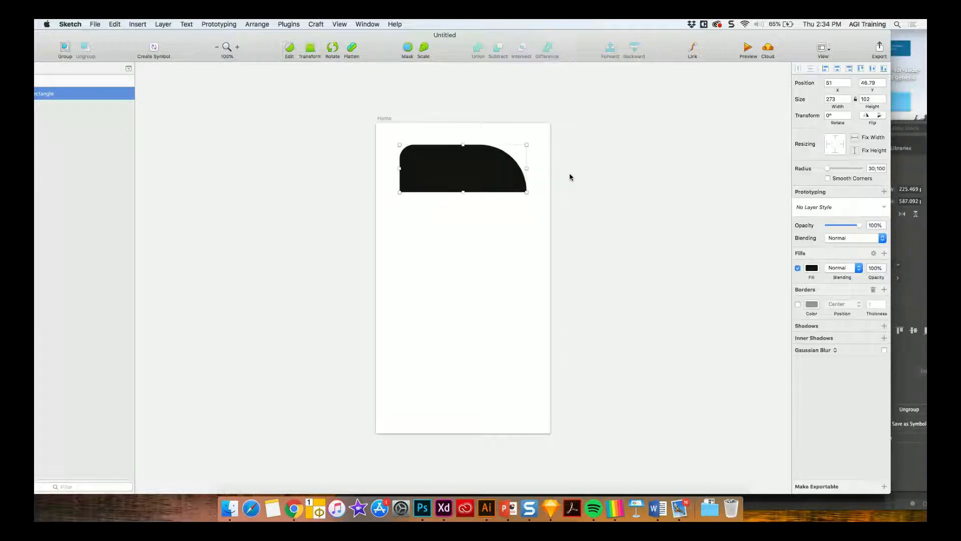
key("Escape")
Add a text layer reading "This is my text" just below the rounded shape
key("t")
left_click(400, 227)
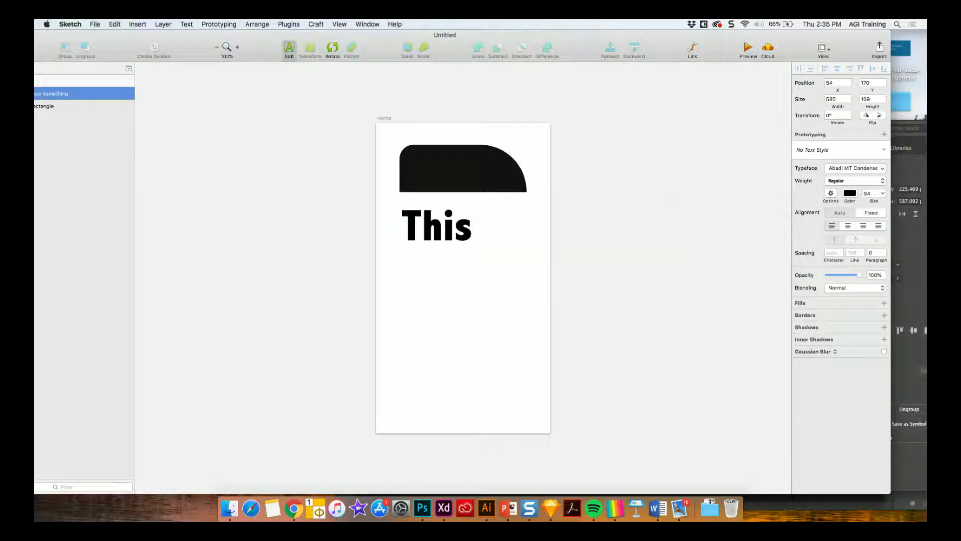
type("is my text")
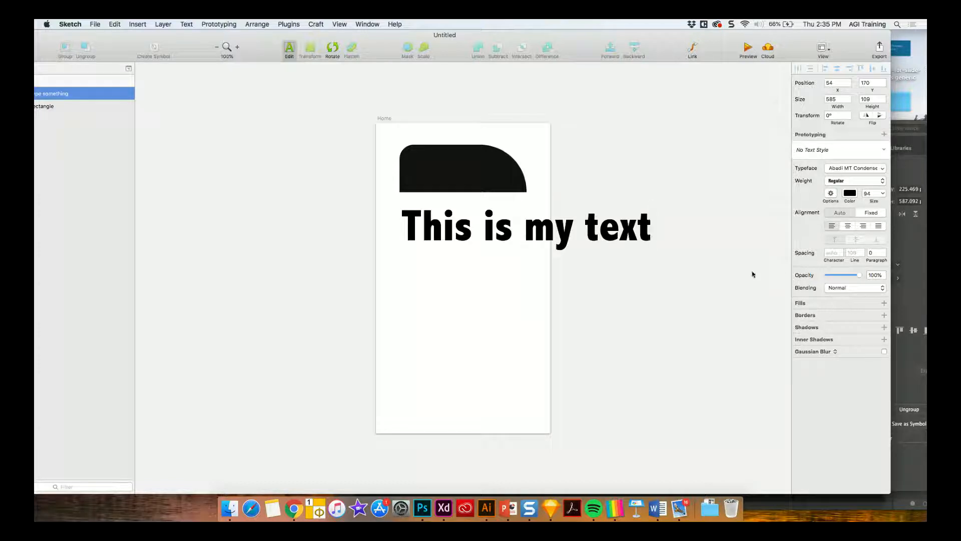
key("Escape")
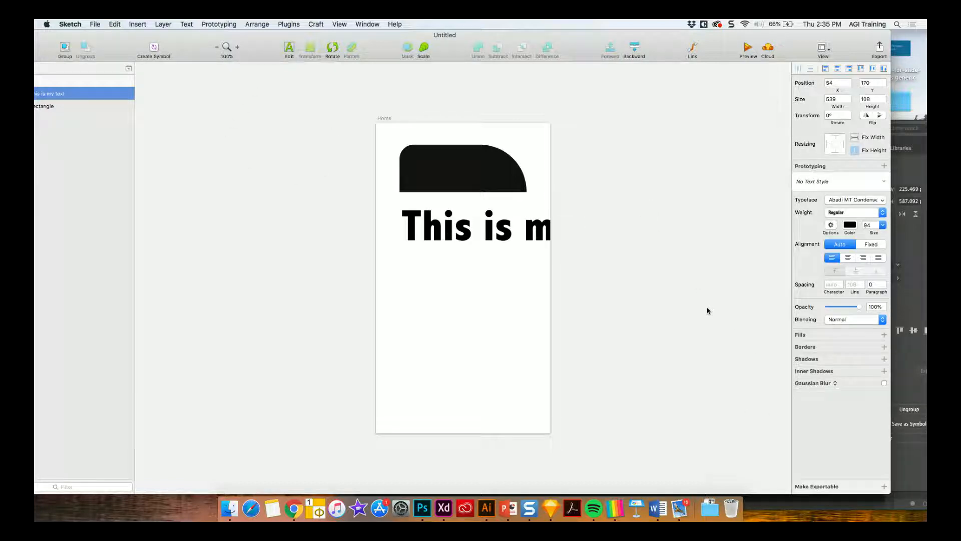
Delete the rounded shape and the text layer to empty the Home artboard
left_click(452, 182)
key("BackSpace")
left_click(464, 227)
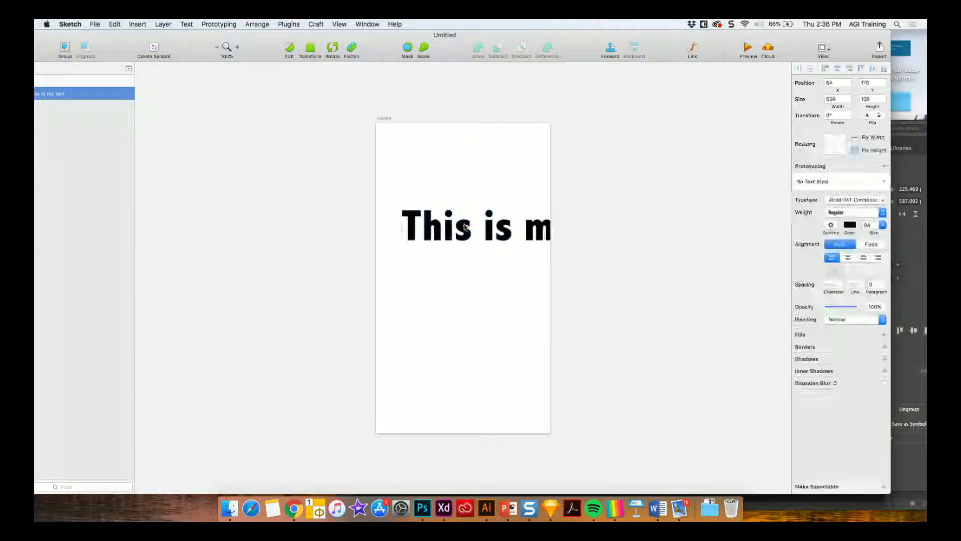
key("BackSpace")
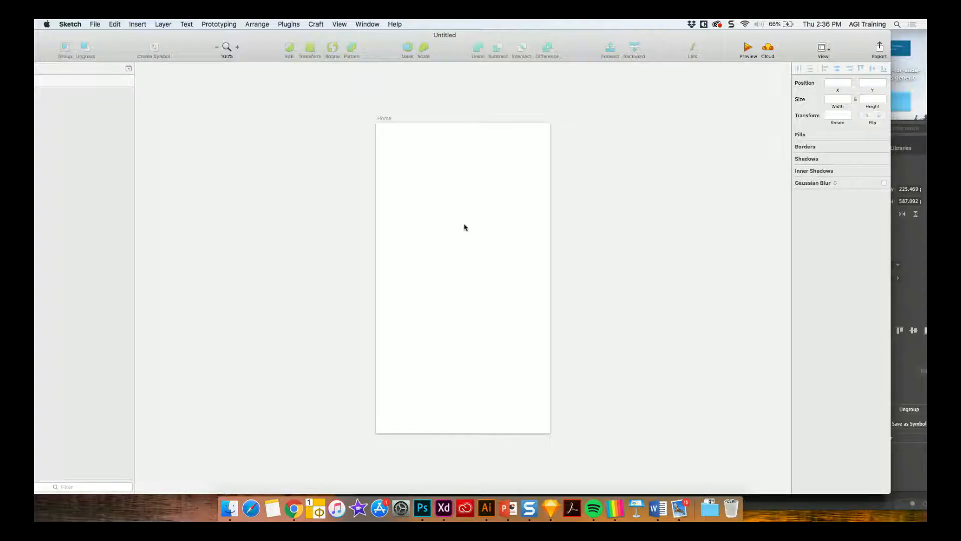
Switch to Illustrator, bring the grouped drinks, umbrella and fruit icons into Sketch's Home artboard, and place them at about X 60, Y 29
left_click(486, 508)
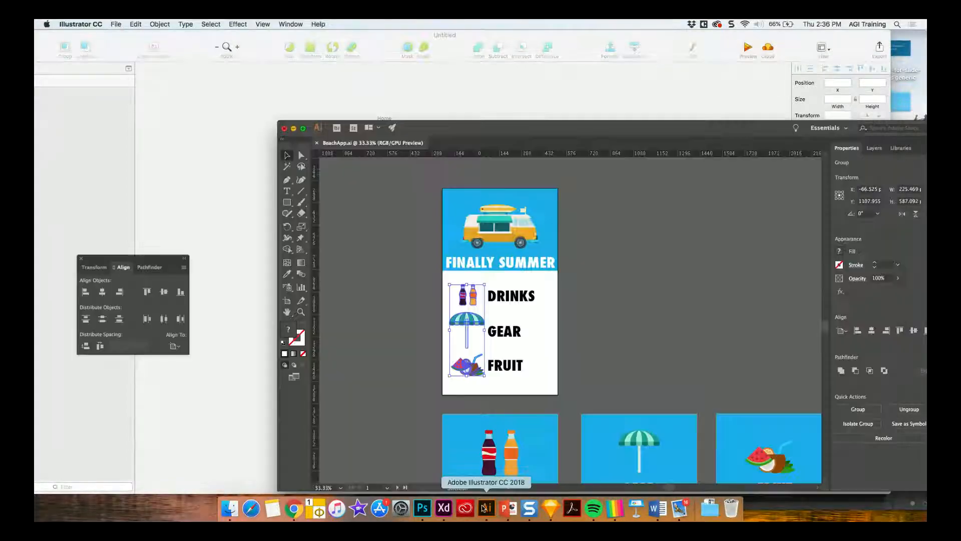
mouse_move(500, 127)
left_mouse_down()
mouse_move(776, 102)
mouse_move(436, 90)
left_mouse_up()
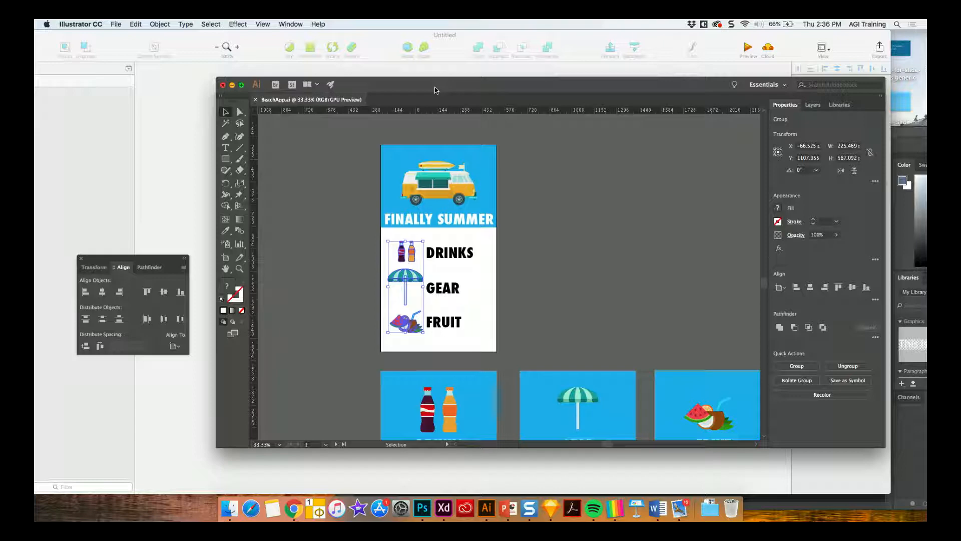
left_click_drag(426, 90, 780, 116)
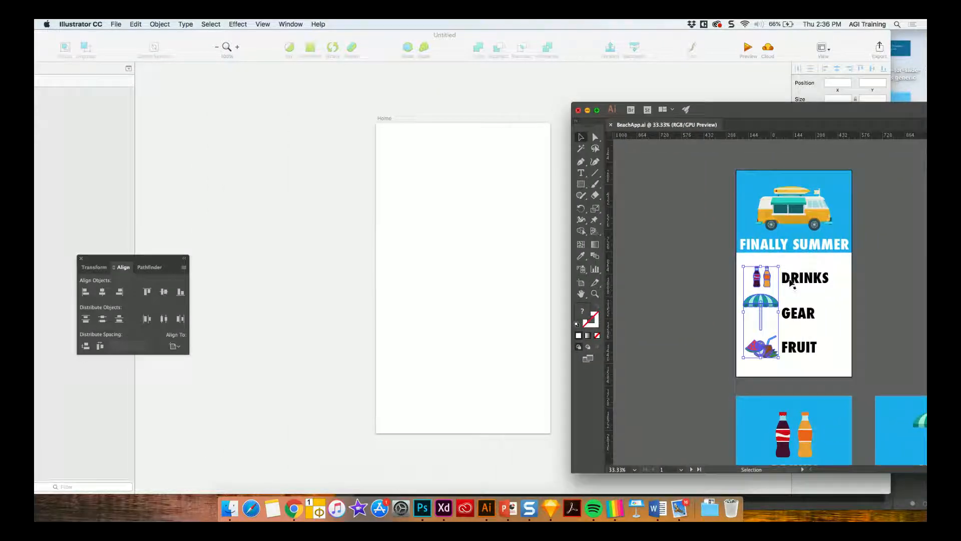
mouse_move(763, 278)
left_mouse_down()
mouse_move(476, 225)
mouse_move(447, 207)
left_mouse_up()
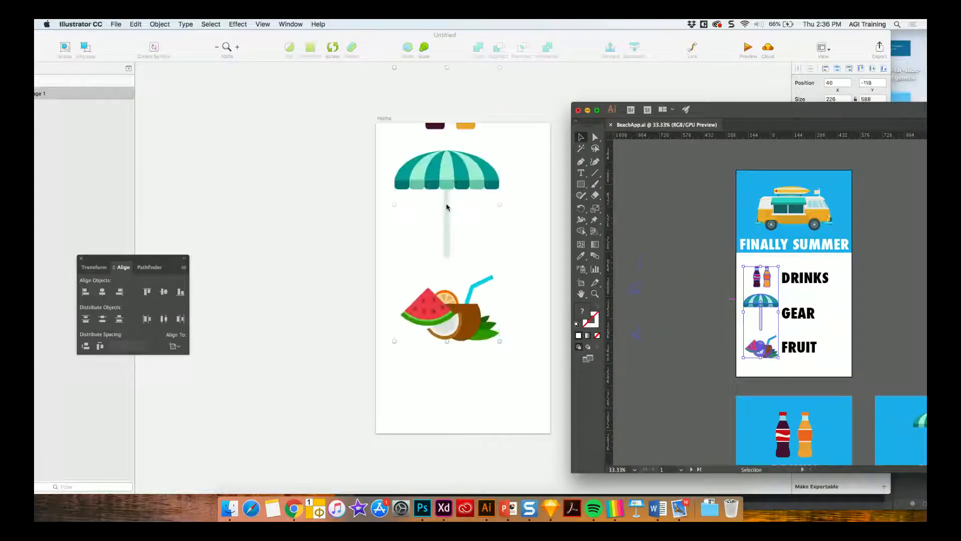
mouse_move(459, 174)
left_mouse_down()
mouse_move(476, 251)
mouse_move(469, 242)
left_mouse_up()
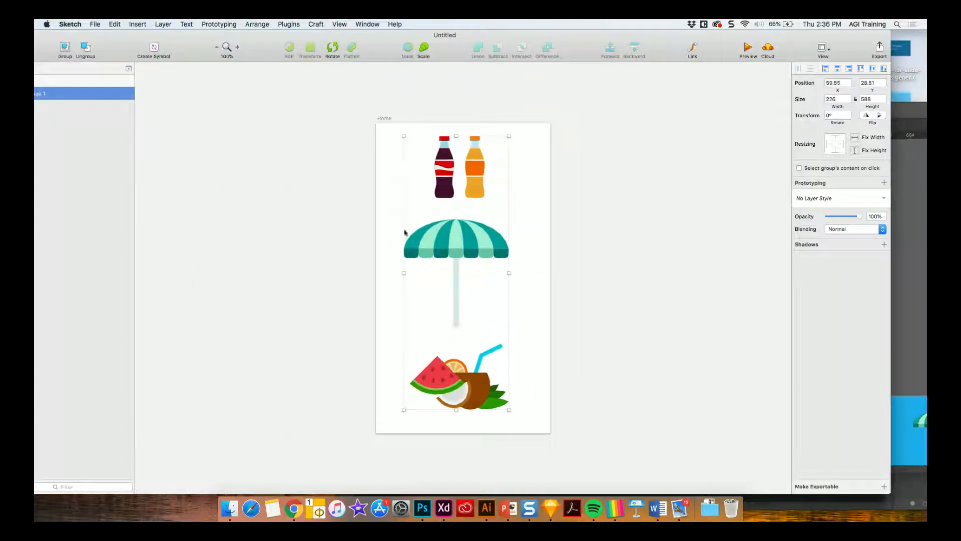
Try stretching the umbrella's dark lower fringe to a height of about 106, and undo the stretch
double_click(447, 254)
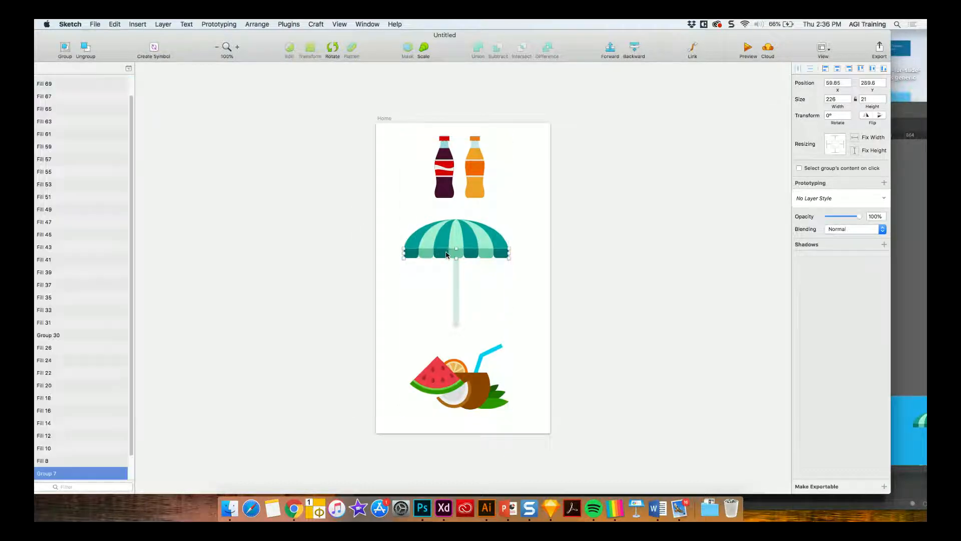
left_click_drag(456, 259, 456, 297)
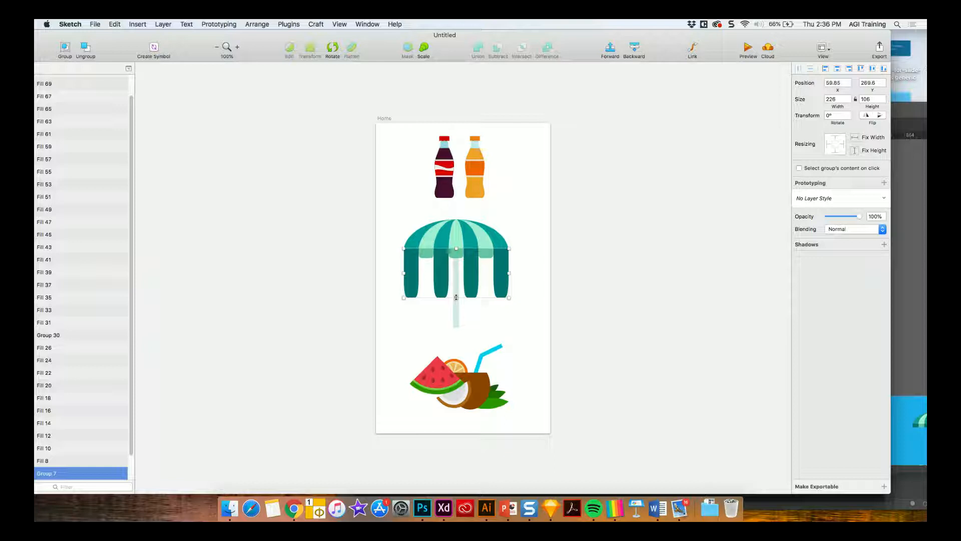
key("super+z")
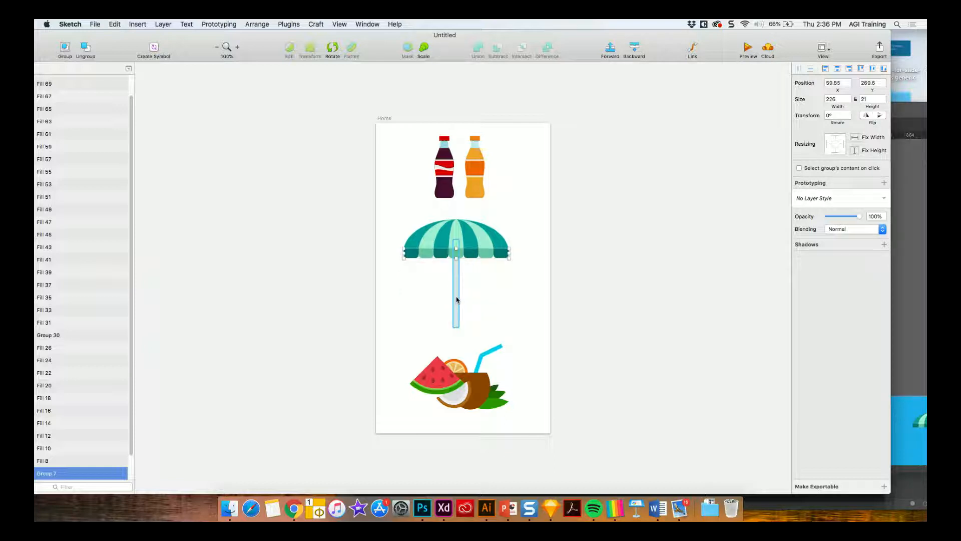
Switch to Illustrator, try saving BeachApp as Illustrator EPS with Use Artboards and as SVG, and cancel the save
left_click_drag(791, 48, 607, 50)
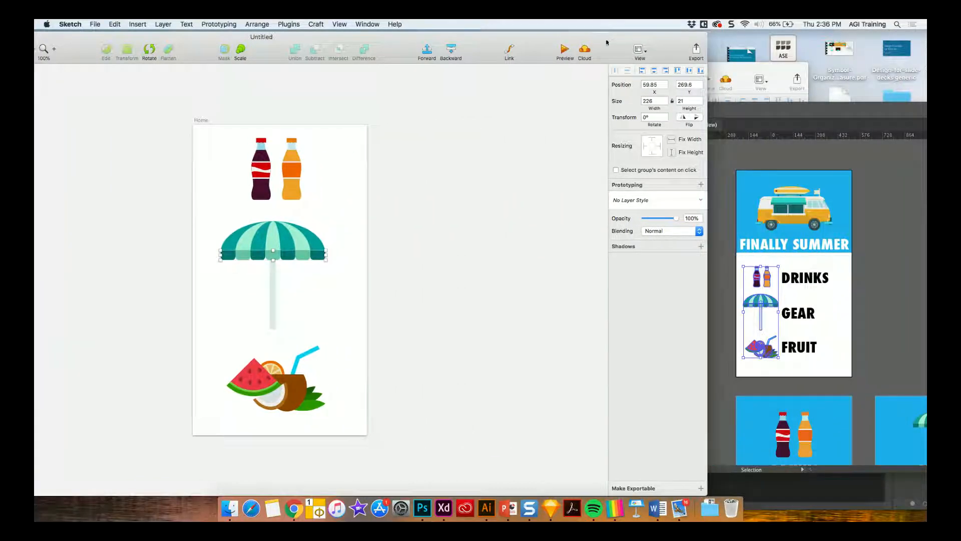
left_click(773, 108)
left_click_drag(775, 118, 354, 64)
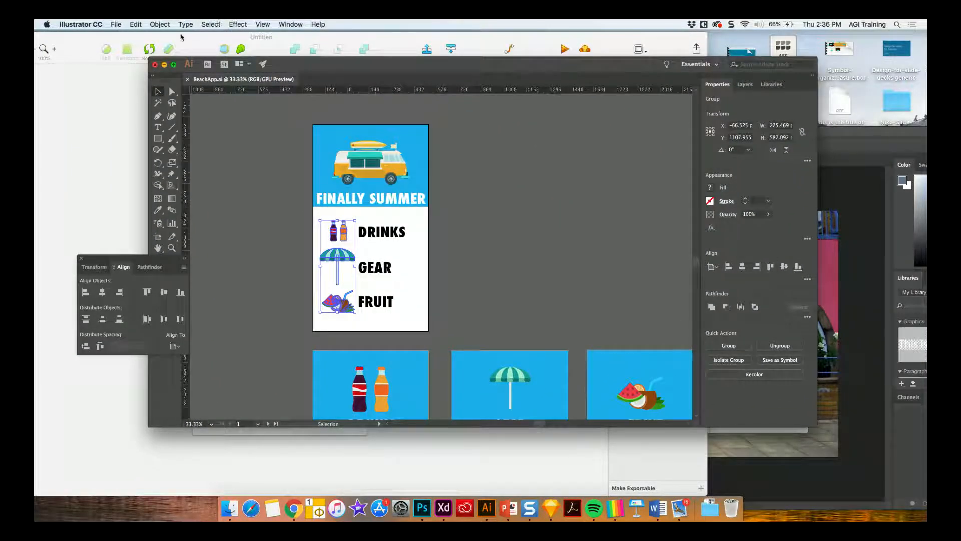
left_click(116, 24)
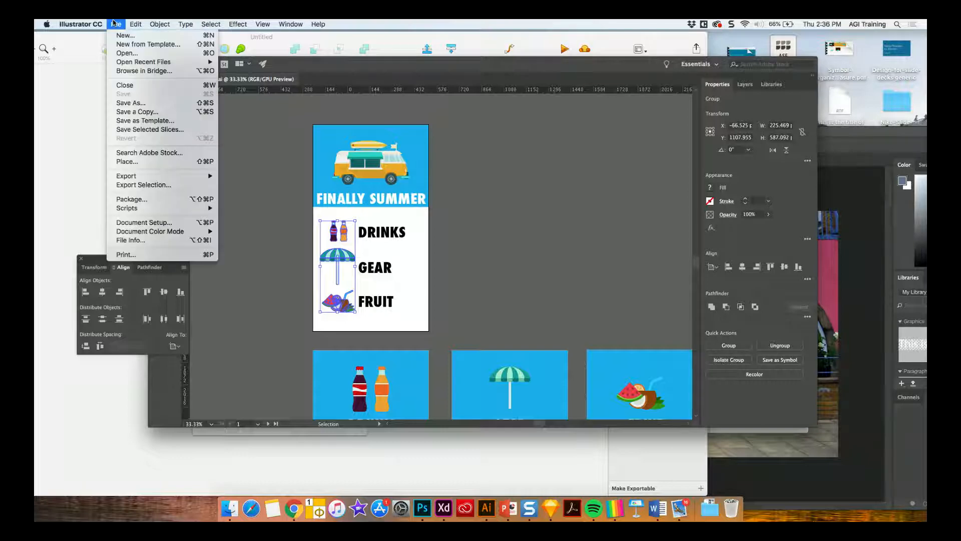
left_click(134, 103)
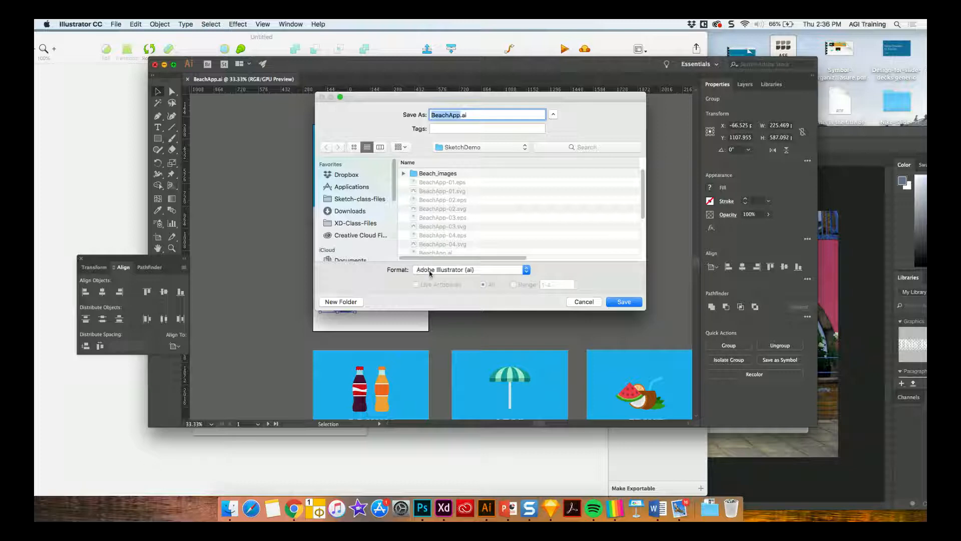
left_click(429, 271)
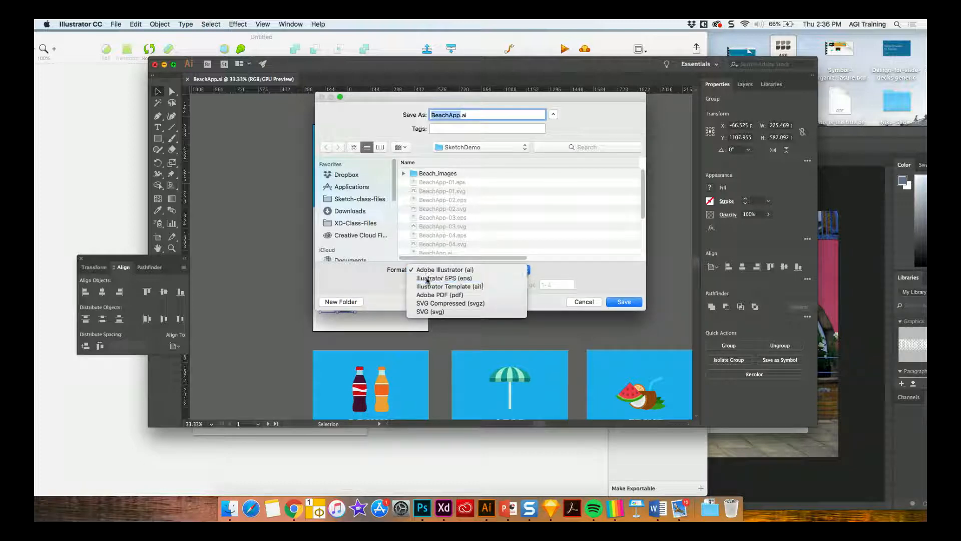
left_click(427, 280)
left_click(415, 284)
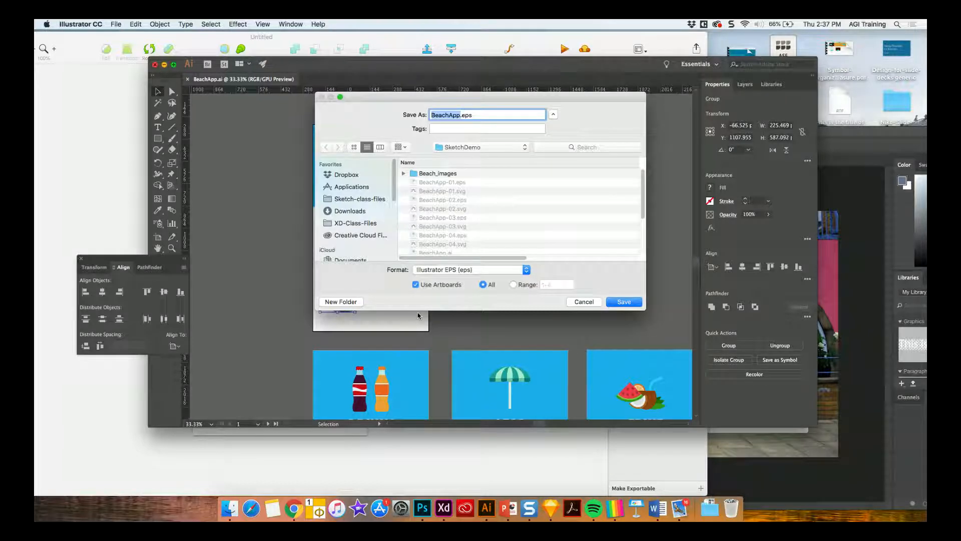
left_click(423, 270)
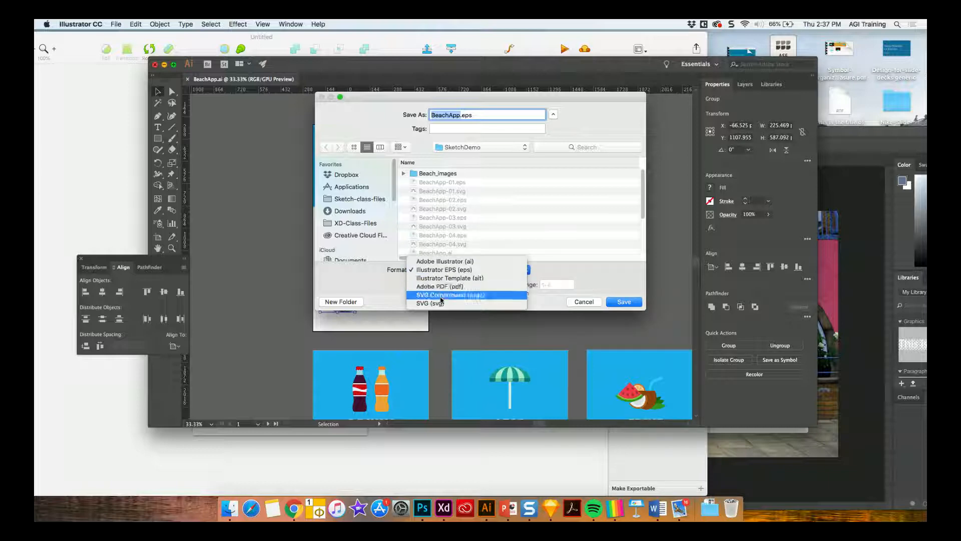
left_click(439, 303)
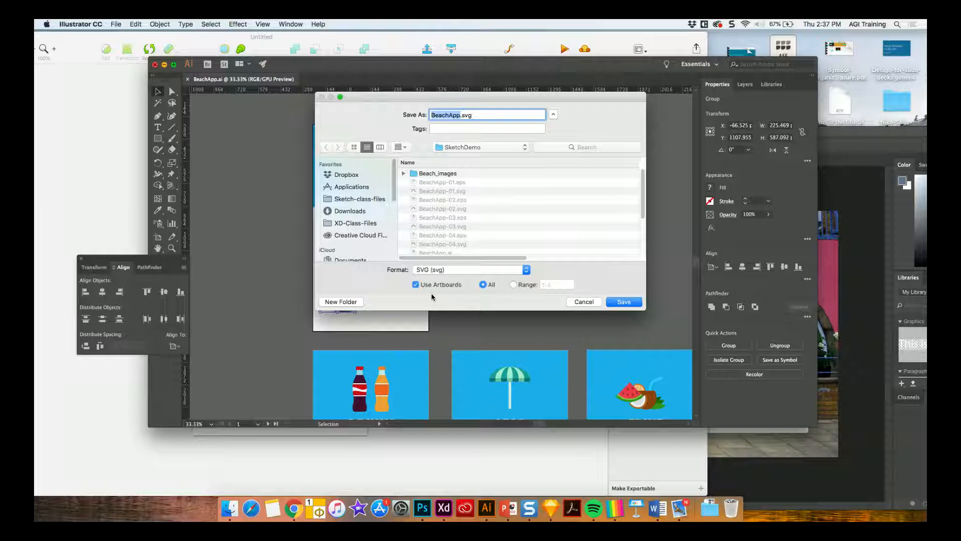
left_click(582, 302)
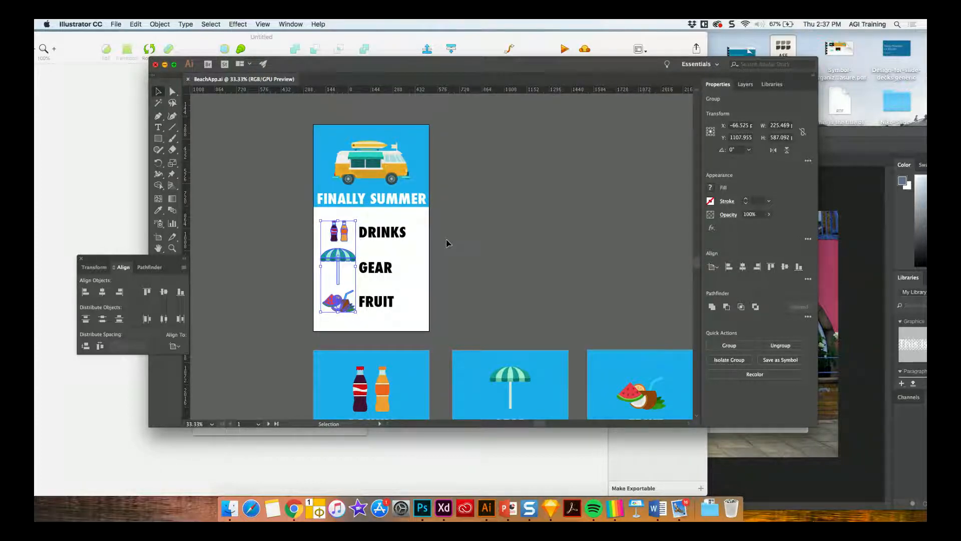
Look over the BeachApp artboards, switch back to Sketch, and select the imported artwork group to view its available commands
scroll(446, 240, "down", 10)
scroll(446, 240, "up", 7)
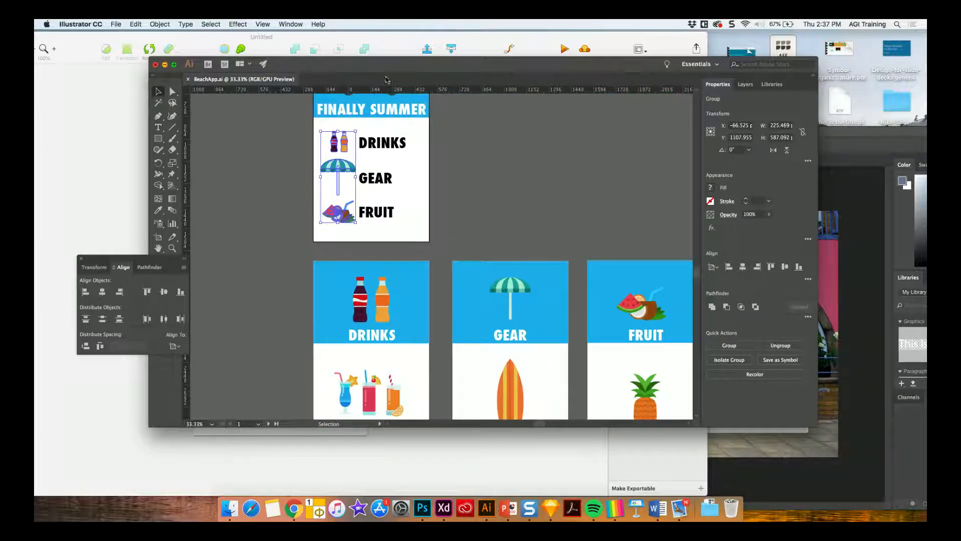
left_click_drag(394, 67, 753, 102)
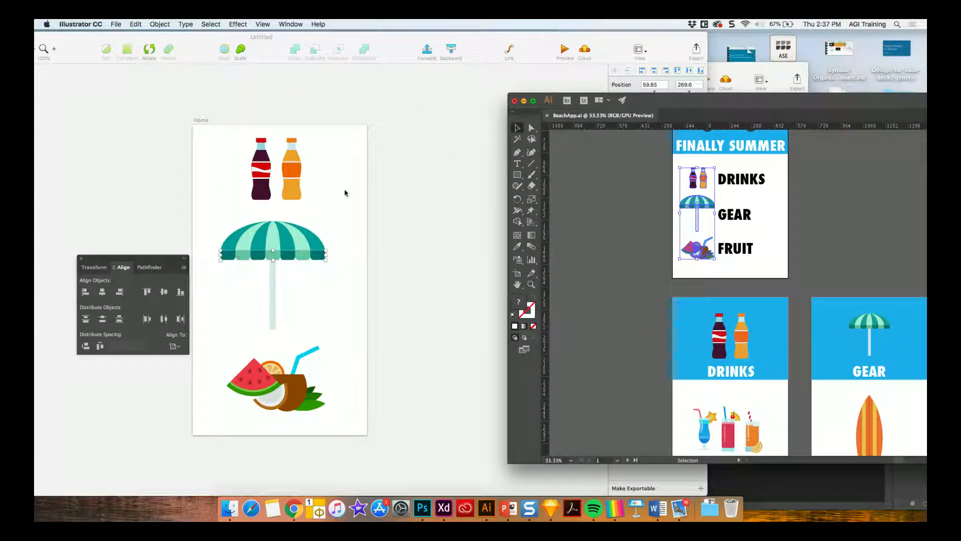
left_click(366, 162)
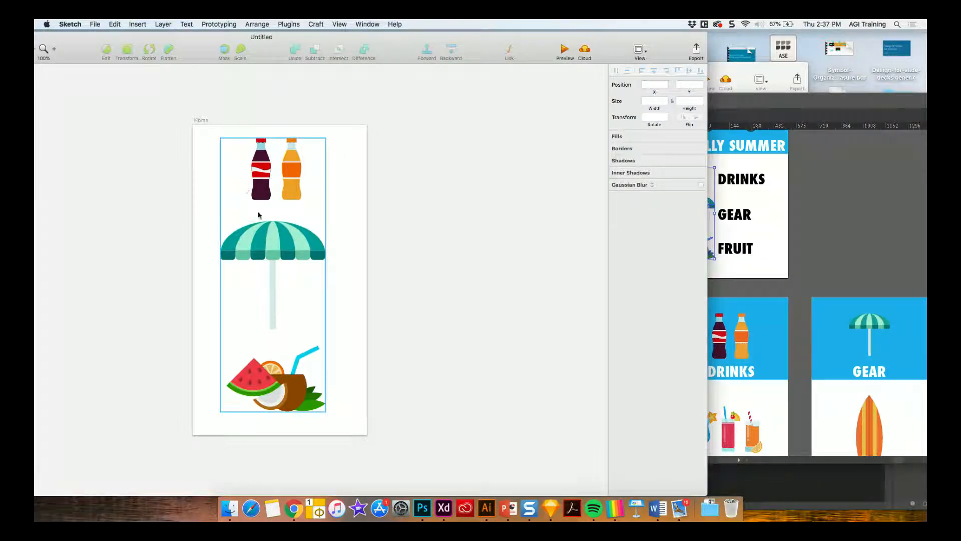
left_click_drag(194, 240, 345, 320)
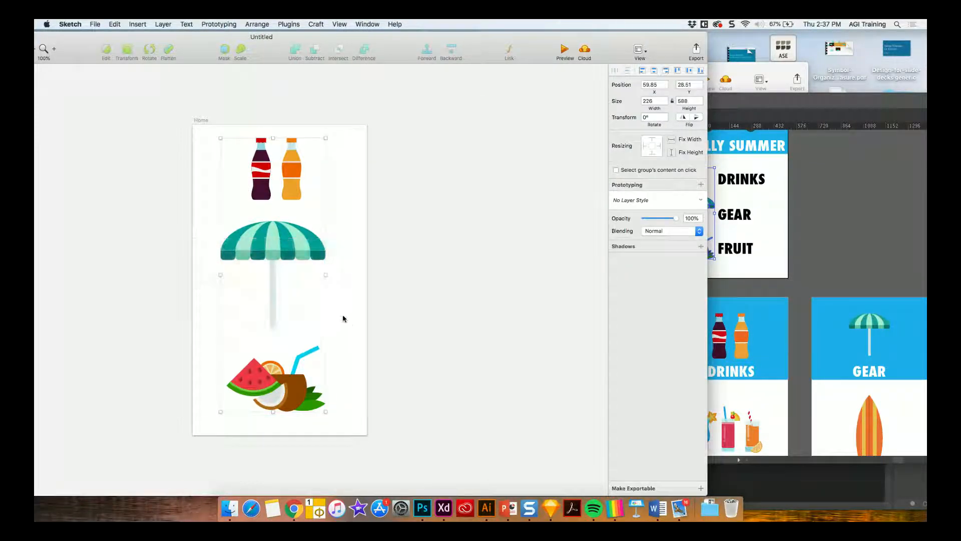
right_click(301, 251)
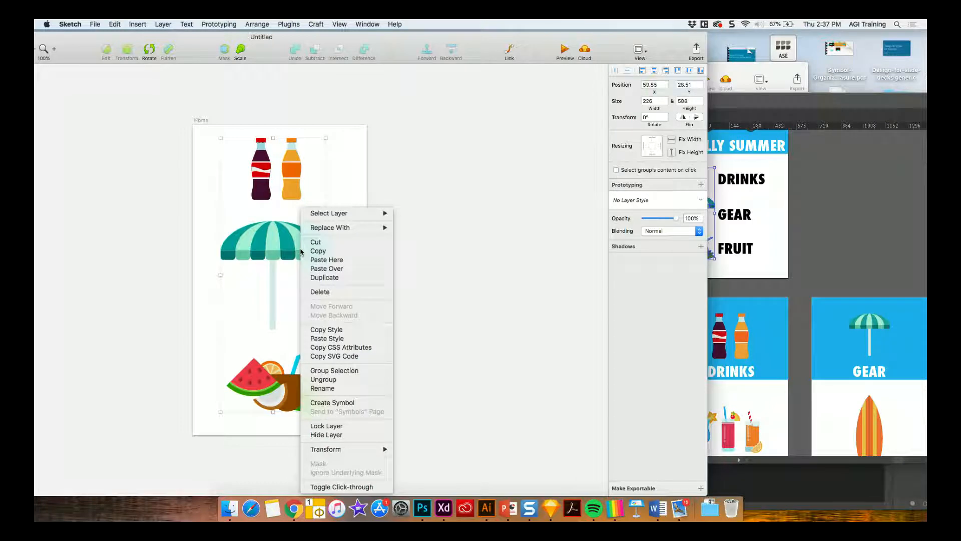
left_click(396, 45)
mouse_move(393, 38)
left_mouse_down()
mouse_move(527, 38)
mouse_move(519, 39)
mouse_move(547, 51)
left_mouse_up()
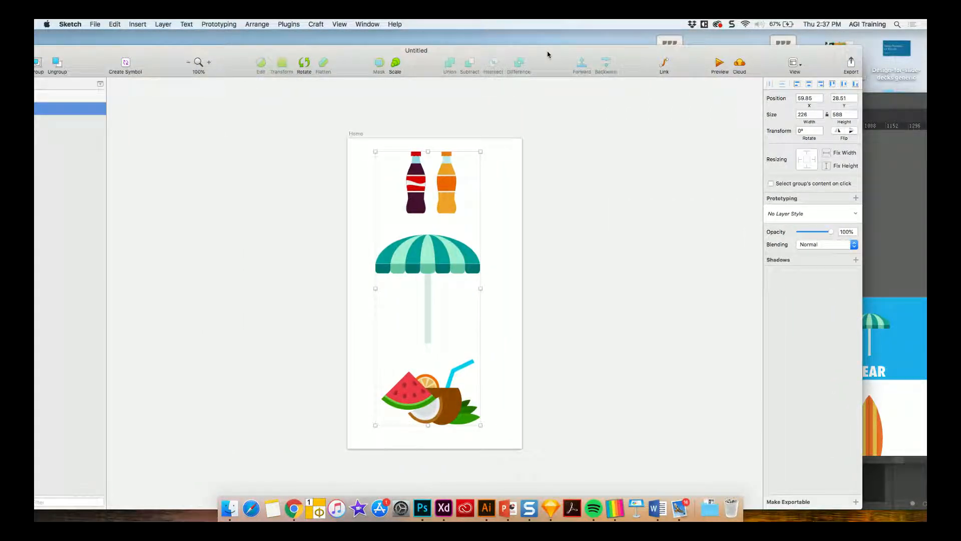
Create a new Sketch document and add an iPhone 8 artboard to it
key("super+n")
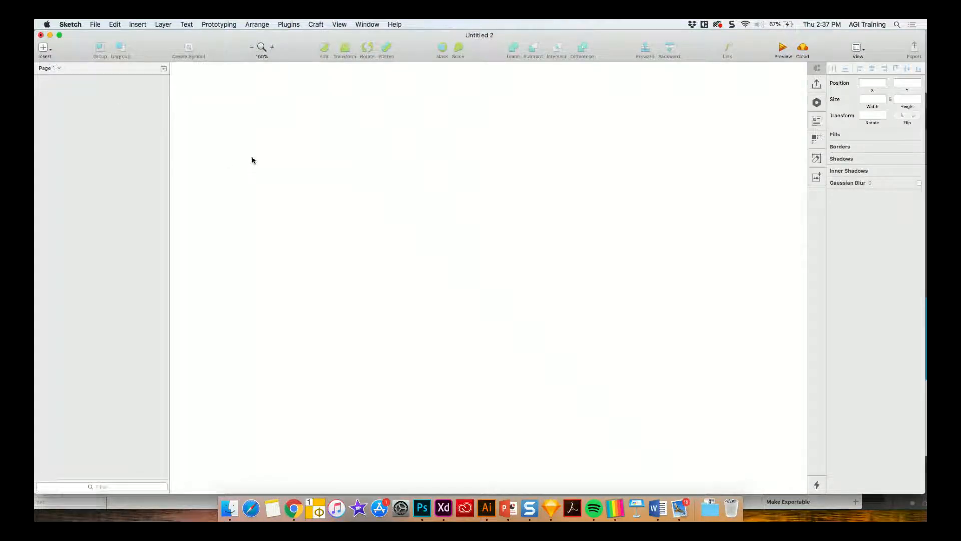
key("a")
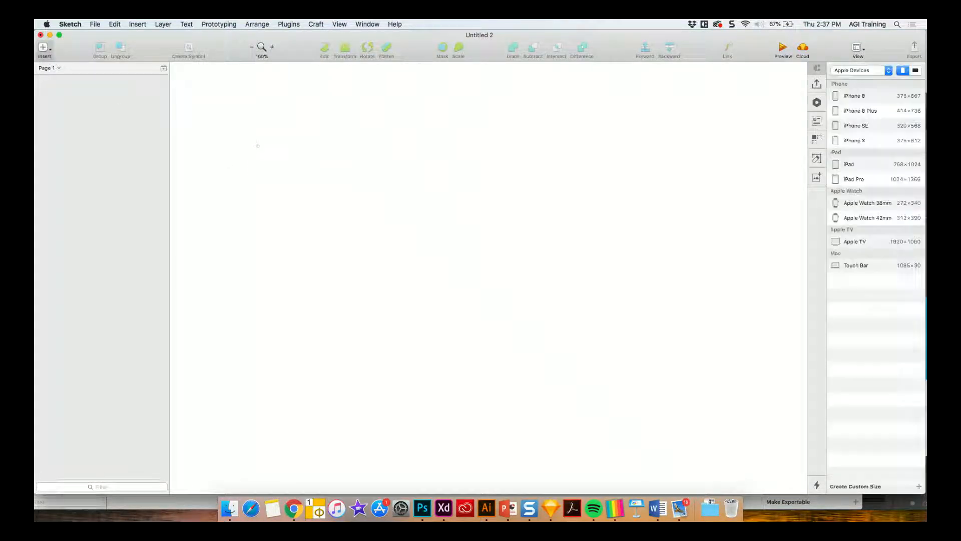
left_click(855, 96)
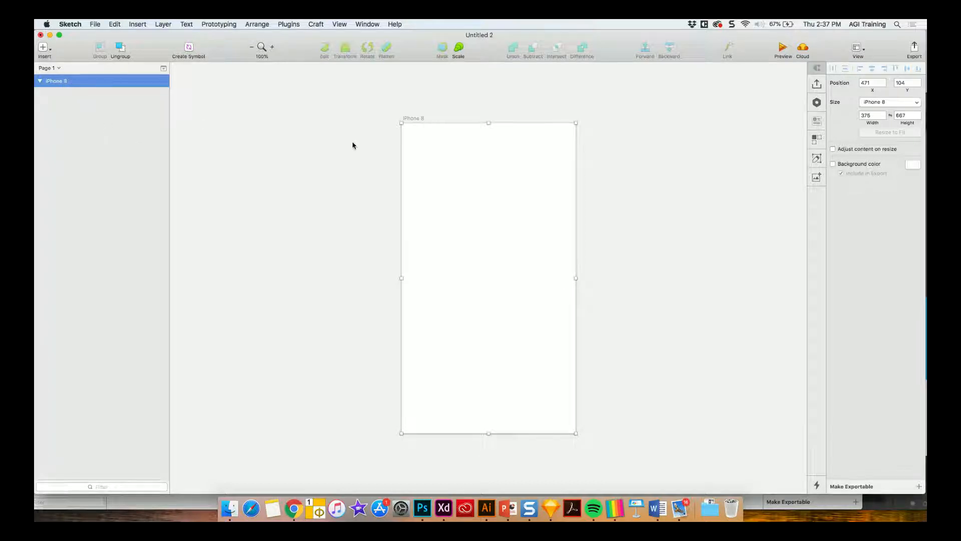
Draw a rectangle about 296 by 116 near the top of the iPhone 8 artboard and round its corners to radius 32
key("r")
left_click_drag(418, 151, 556, 206)
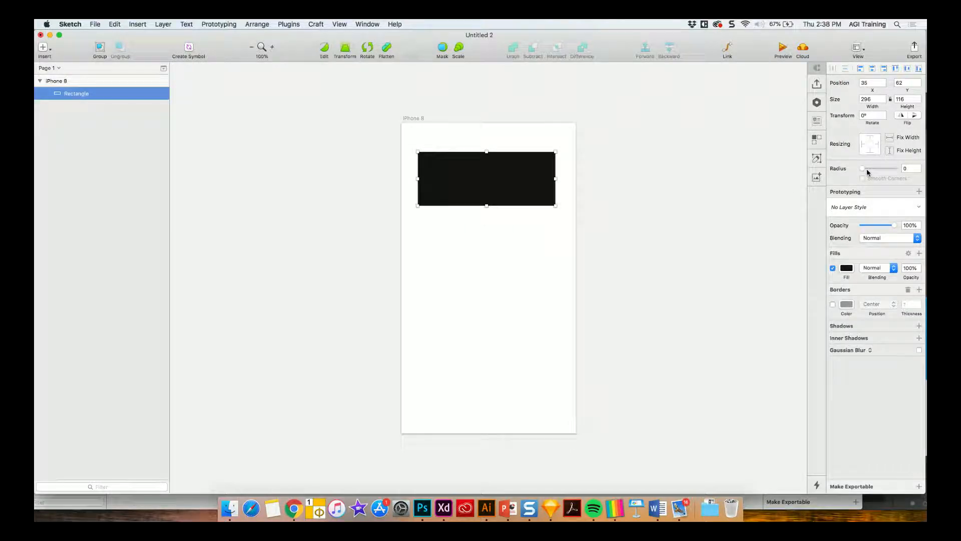
left_click_drag(868, 171, 881, 170)
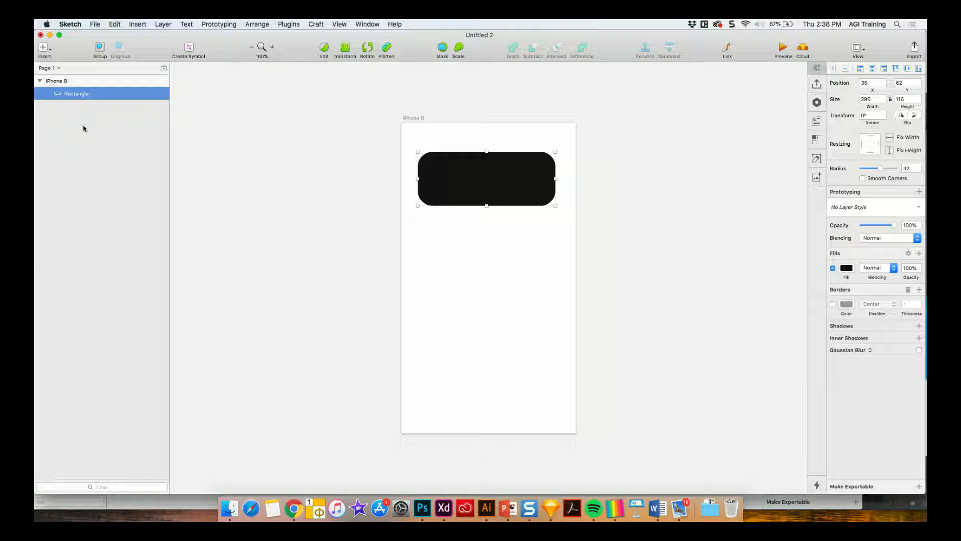
Rename the rounded rectangle's layer to "Button"
key("super+r")
type("Button")
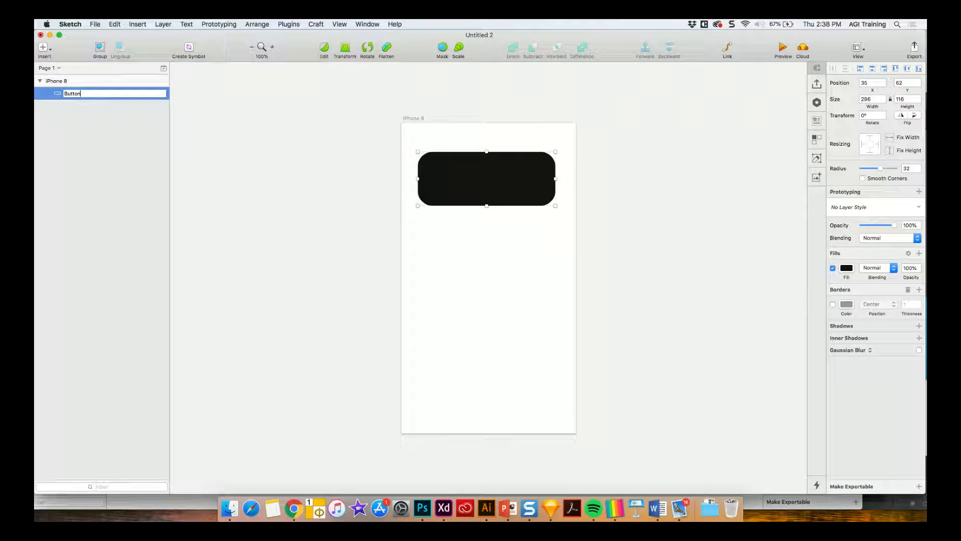
key("Return")
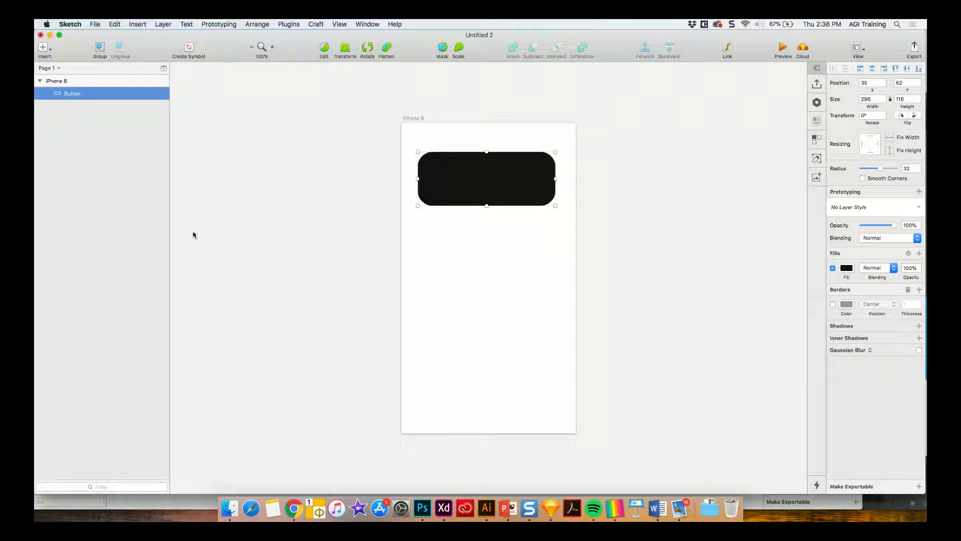
Add a text layer reading "Submit" below the rounded button shape, at about X 38, Y 228
key("t")
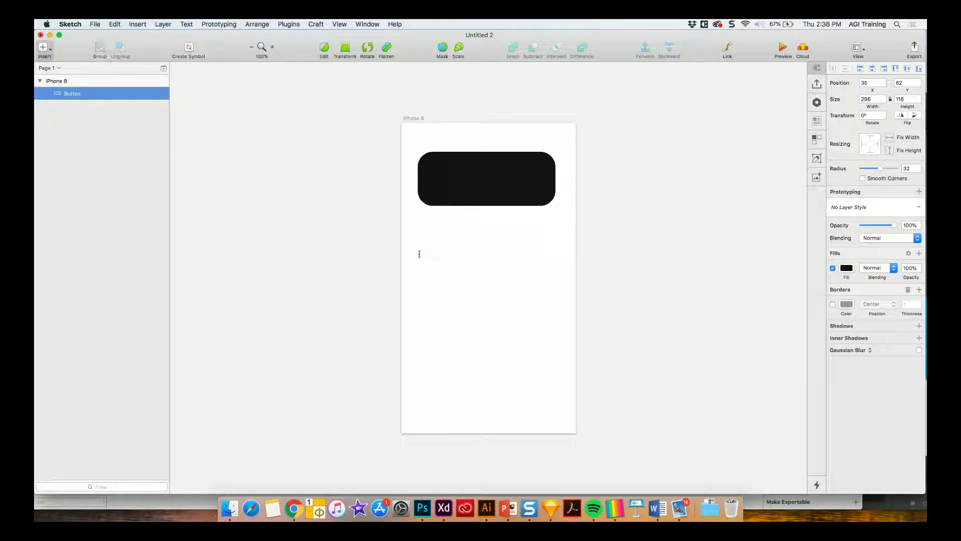
left_click(418, 250)
type("Submit")
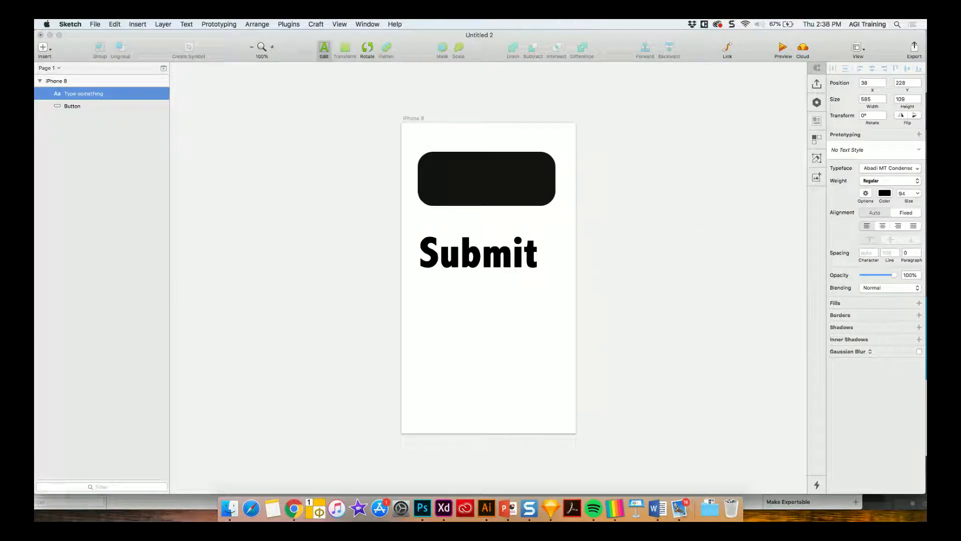
Reduce the font size of the whole "Submit" text to 44
key("super+a")
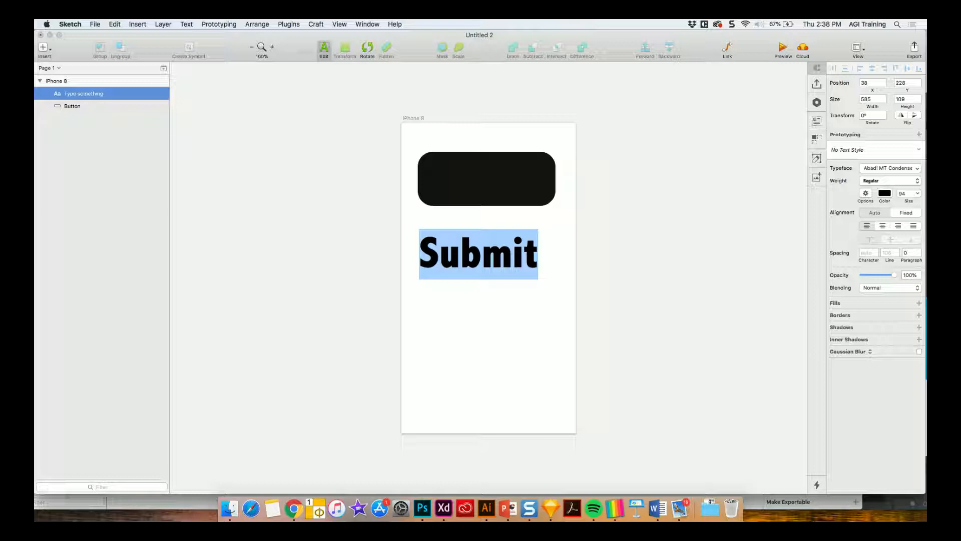
key("alt+super+minus")
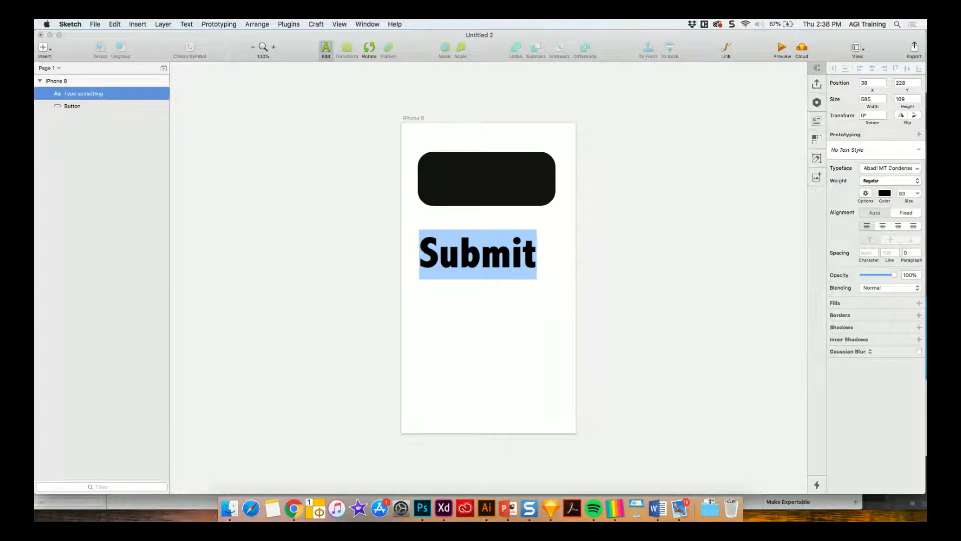
key("alt+super+minus")
key("alt+super+minus")
key("alt+super+minus")
key("alt+super+minus")
key("alt+super+minus")
key("alt+super+minus")
key("alt+super+minus")
key("alt+super+minus")
key("alt+super+minus")
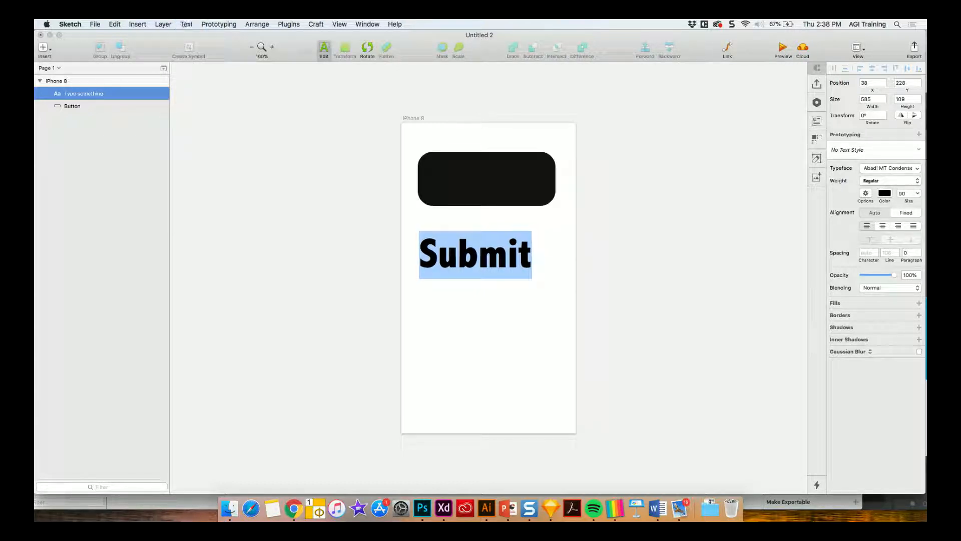
key("alt+super+minus")
key("alt+super+minus")
key("alt+super+minus")
key("alt+super+minus")
key("alt+super+minus")
key("alt+super+minus")
key("alt+super+minus")
key("alt+super+minus")
key("alt+super+minus")
key("alt+super+minus")
key("alt+super+minus")
key("alt+super+minus")
key("alt+super+minus")
key("alt+super+minus")
key("alt+super+minus")
key("alt+super+minus")
key("alt+super+minus")
key("alt+super+minus")
key("alt+super+minus")
key("alt+super+minus")
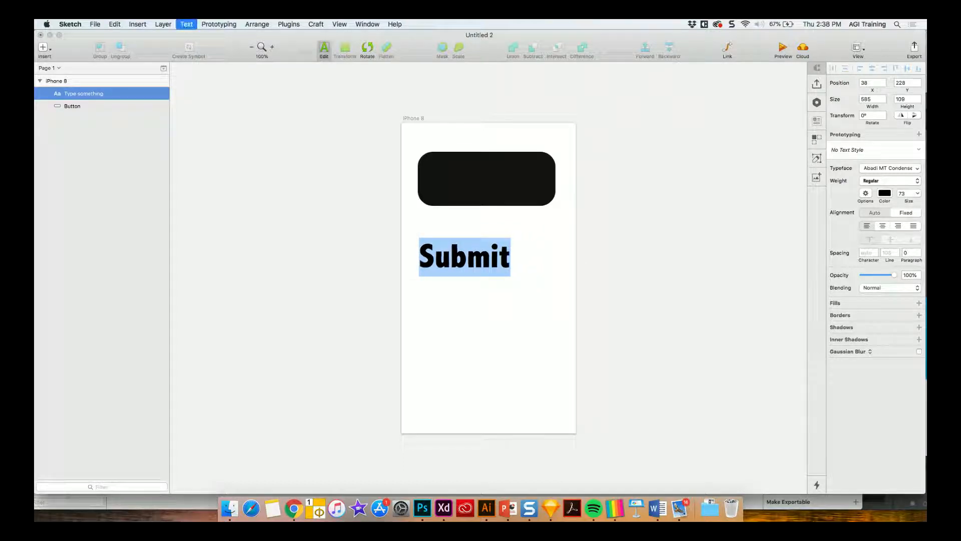
key("alt+super+minus")
key("alt+super+minus")
key("alt+super+minus")
key("alt+super+minus")
key("alt+super+minus")
key("alt+super+minus")
key("alt+super+minus")
key("alt+super+minus")
key("alt+super+minus")
key("alt+super+minus")
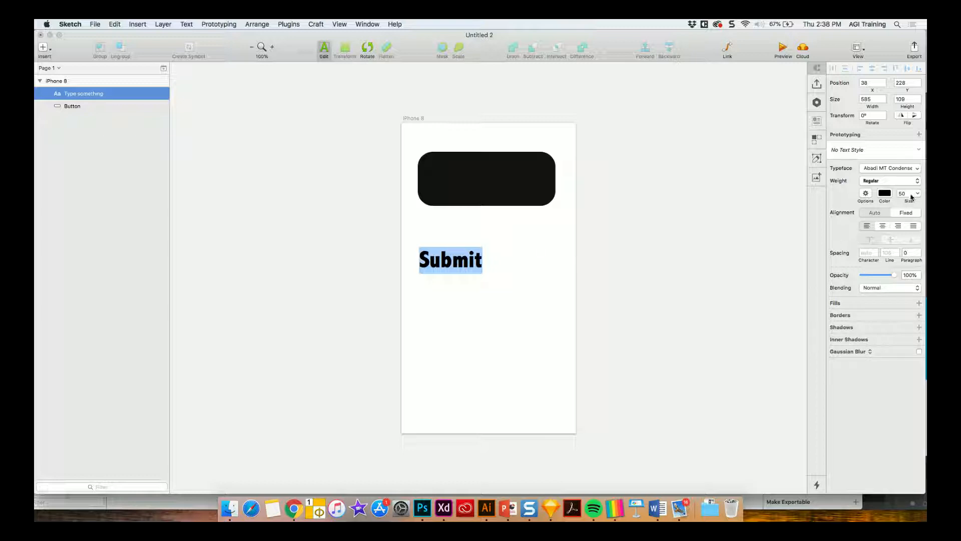
mouse_move(910, 201)
left_mouse_down()
mouse_move(890, 201)
mouse_move(925, 203)
left_mouse_up()
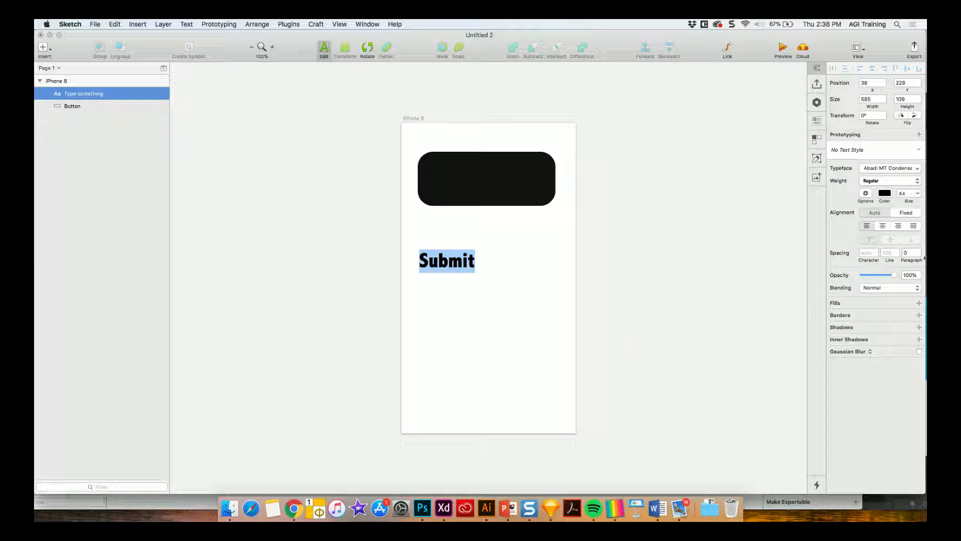
Choose Abadi MT Condensed Extra Bold as the typeface for "Submit" and finish editing the text
left_click(887, 169)
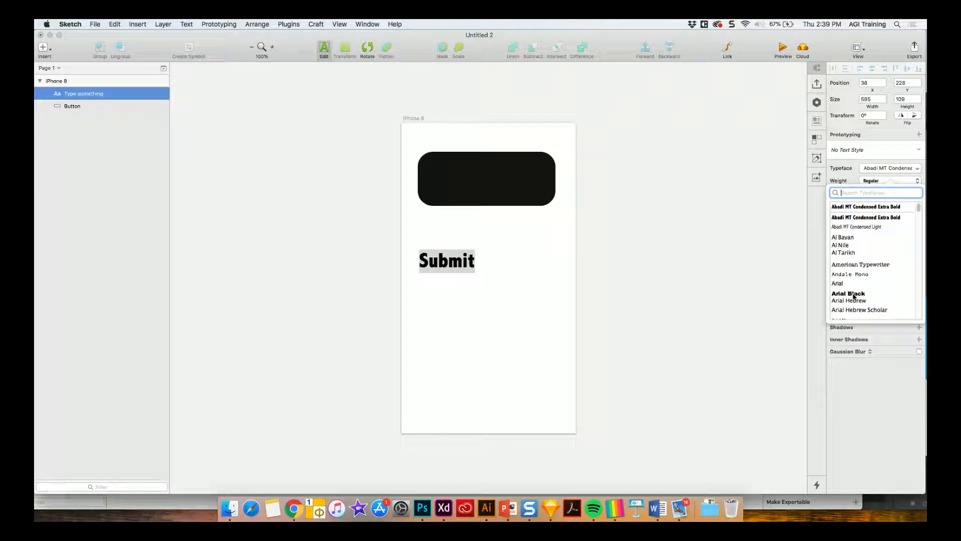
left_click(860, 210)
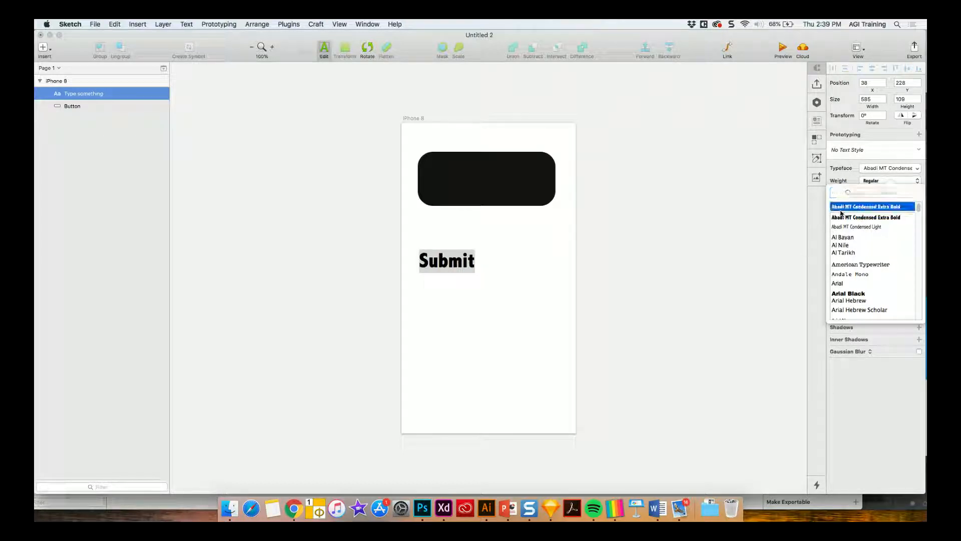
left_click(799, 194)
key("Escape")
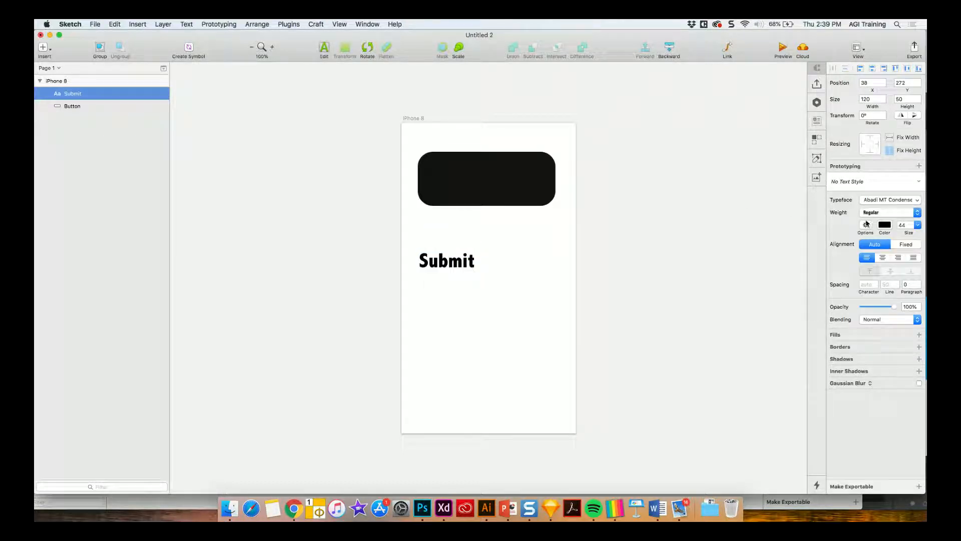
Set the "Submit" text's color to white (FFFFFF)
left_click(884, 225)
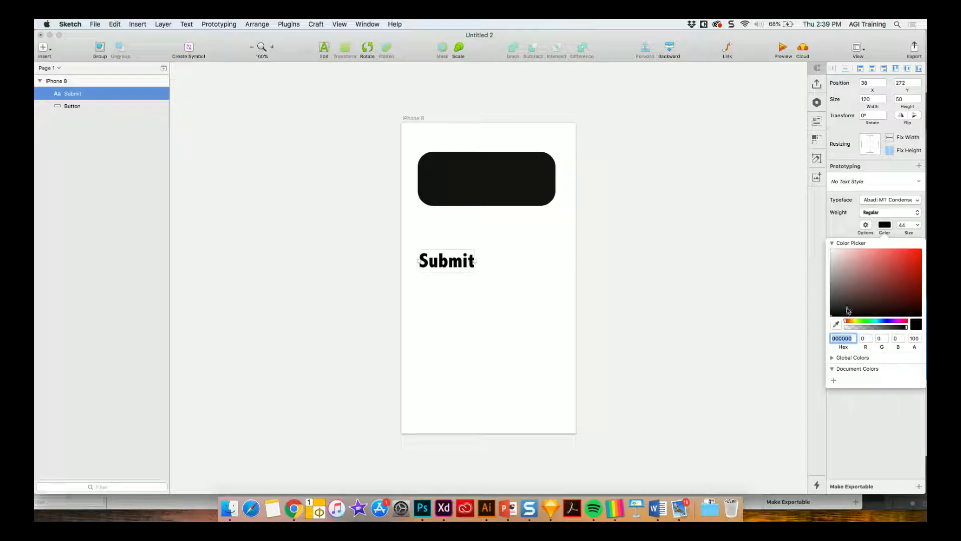
left_click(837, 257)
left_click(831, 250)
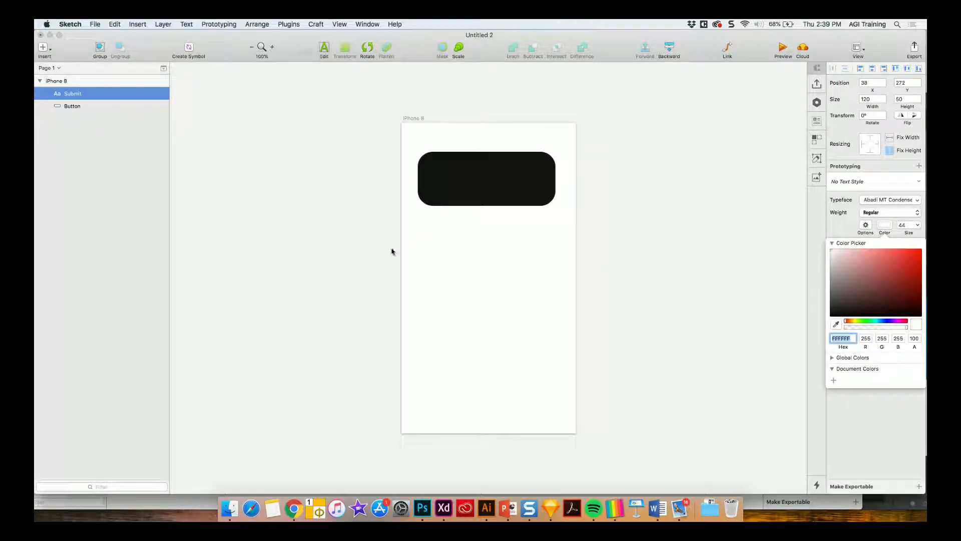
Move the white "Submit" text onto the centre of the rounded black button, at about X 123, Y 92
left_click(455, 262)
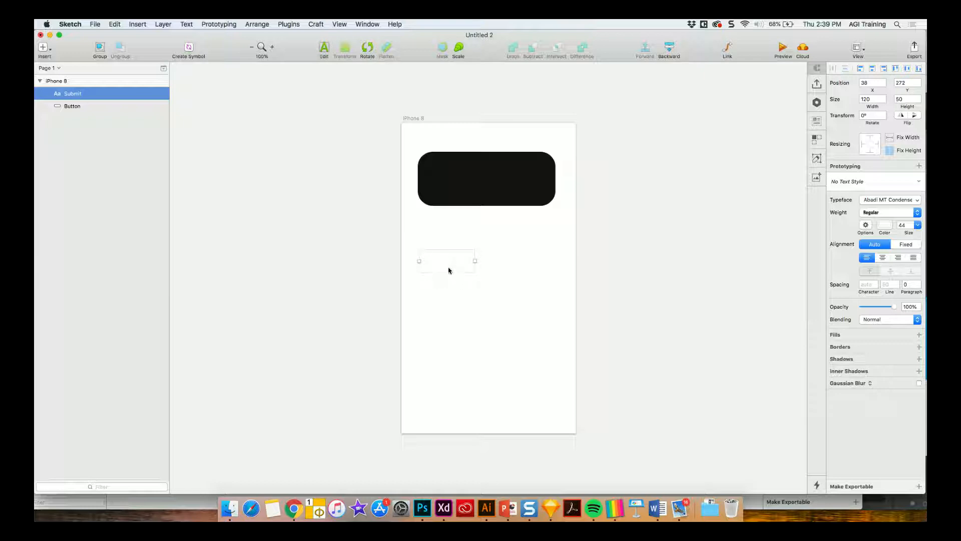
left_click_drag(449, 270, 488, 189)
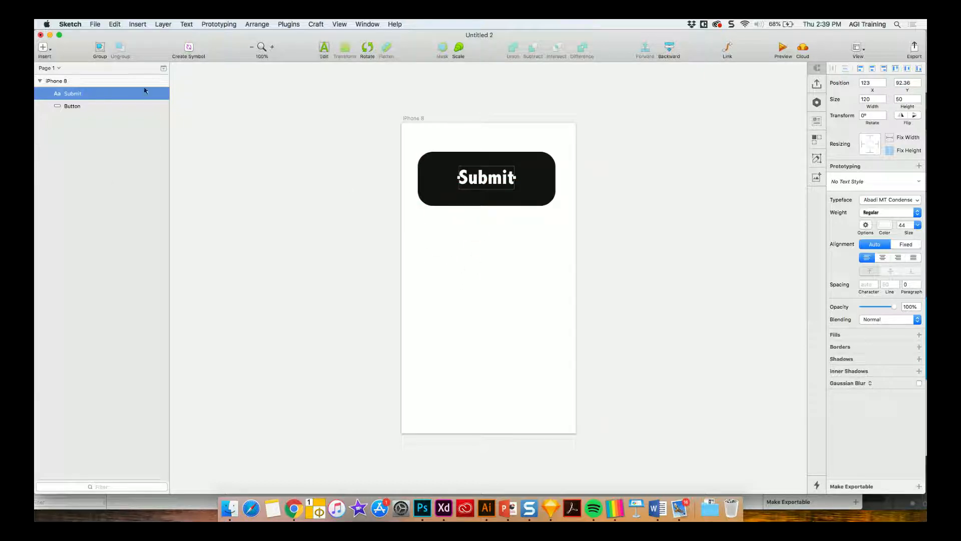
Group the Submit text and Button layers and name the group "SubmitButton"
left_click(77, 109, "shift")
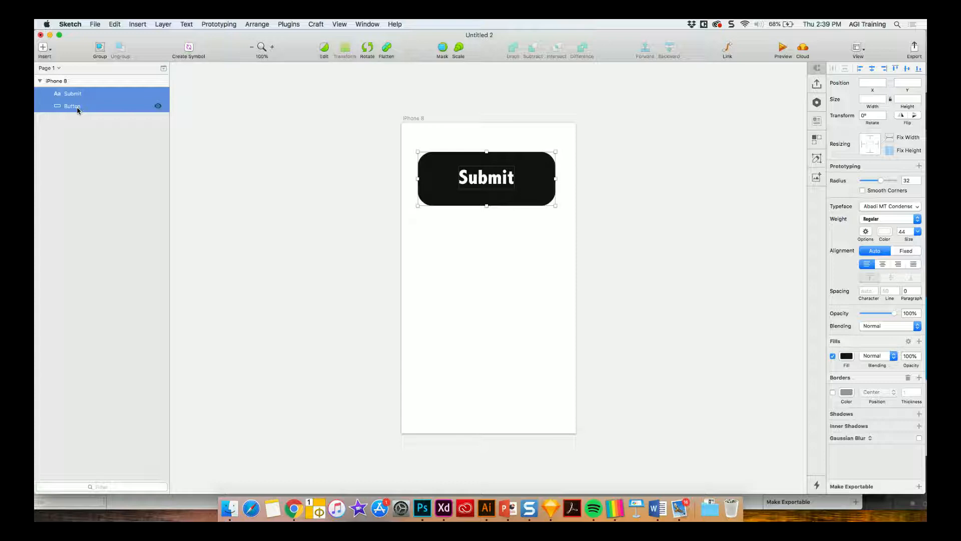
key("super+g")
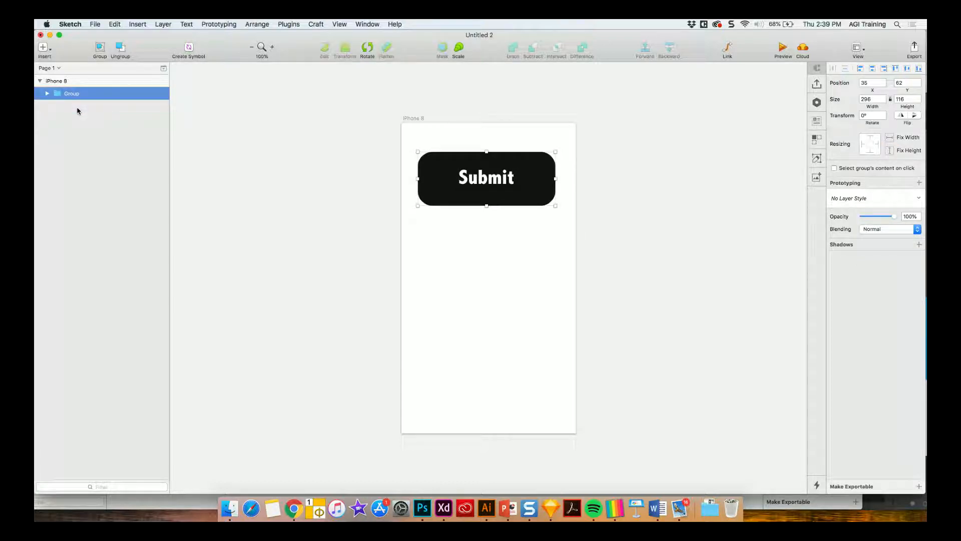
key("super+r")
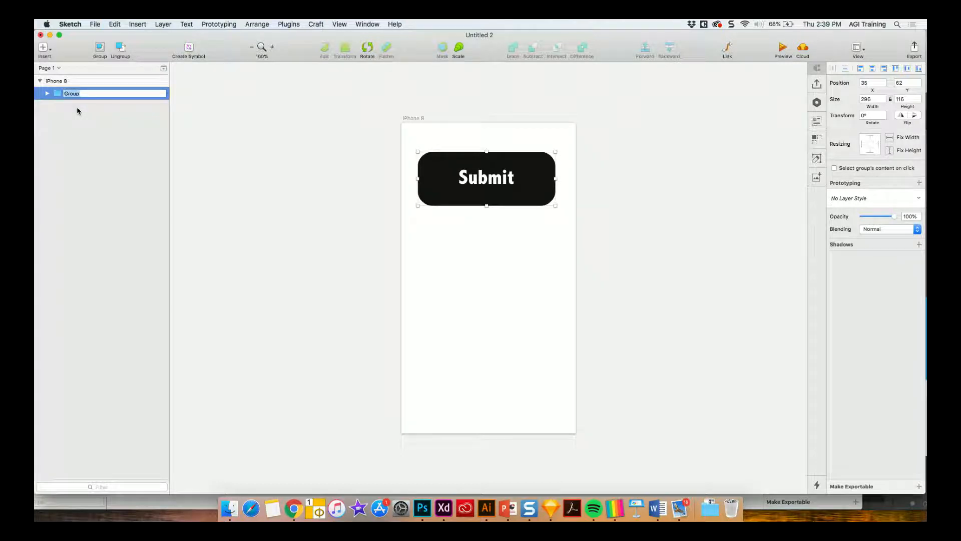
type("Submit Button")
key("BackSpace")
left_click(78, 120)
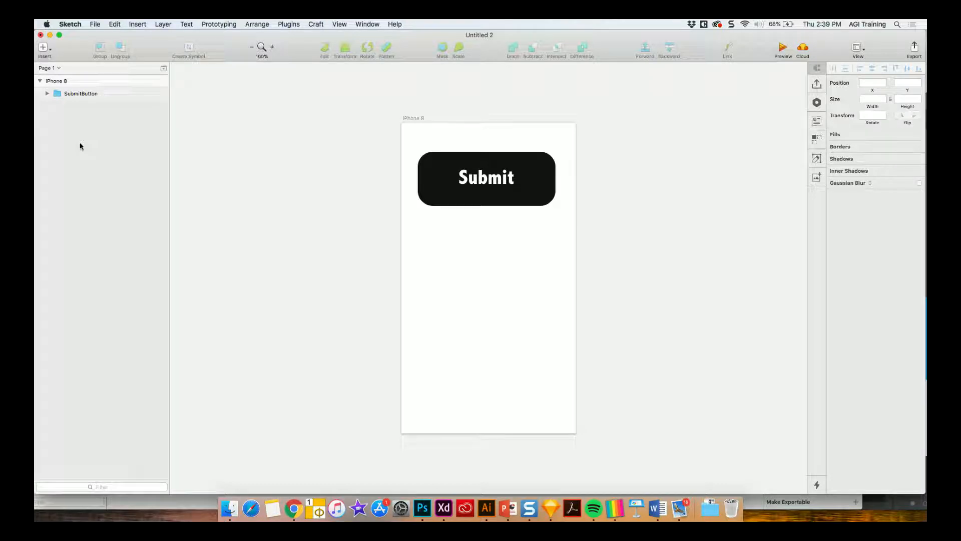
Take the Button and Submit layers out of the SubmitButton group, keeping the Submit text above the Button shape
left_click(47, 94)
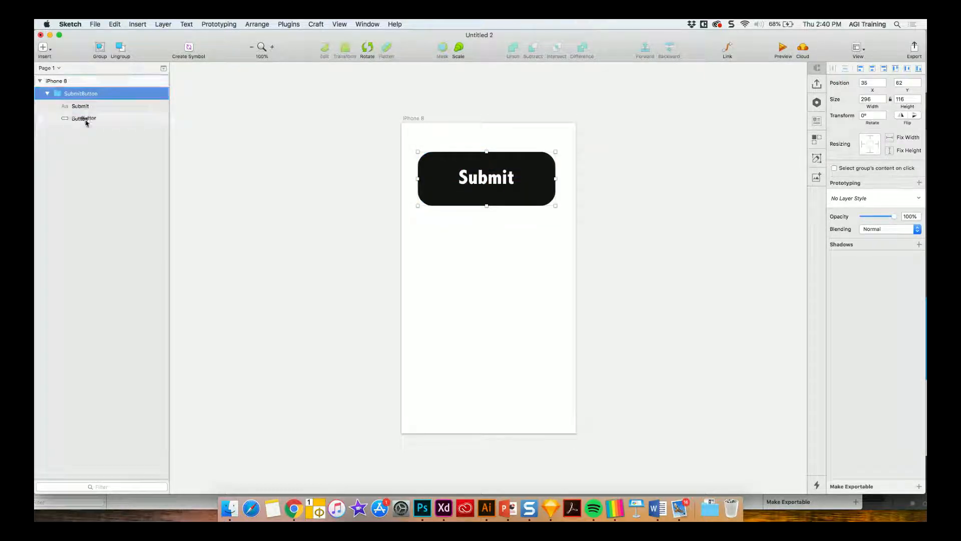
mouse_move(80, 119)
left_mouse_down()
mouse_move(83, 127)
mouse_move(76, 120)
left_mouse_up()
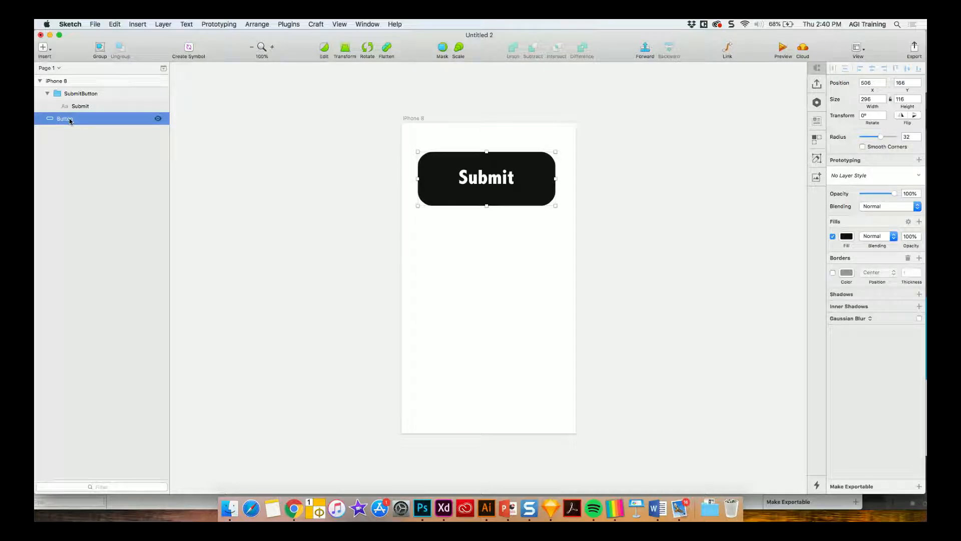
left_click_drag(79, 104, 79, 120)
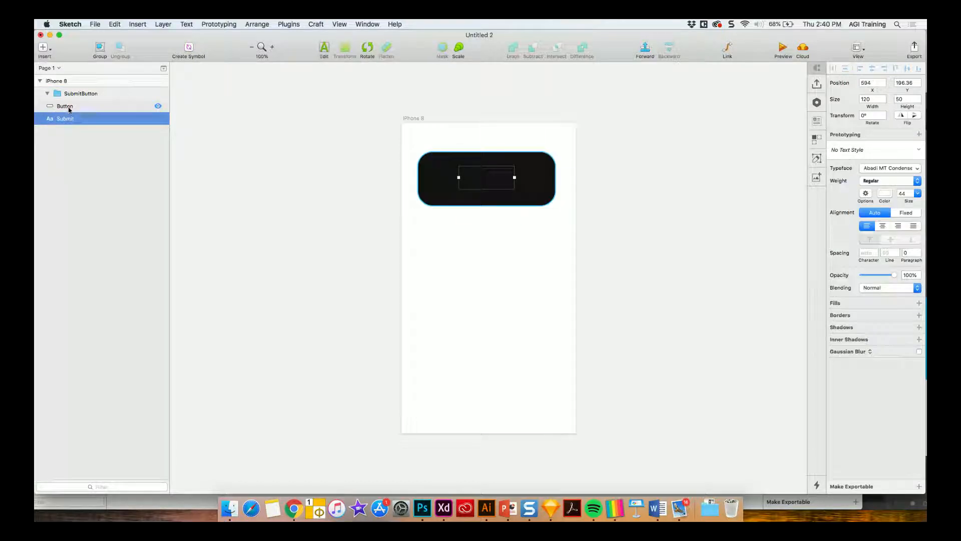
left_click_drag(61, 107, 64, 133)
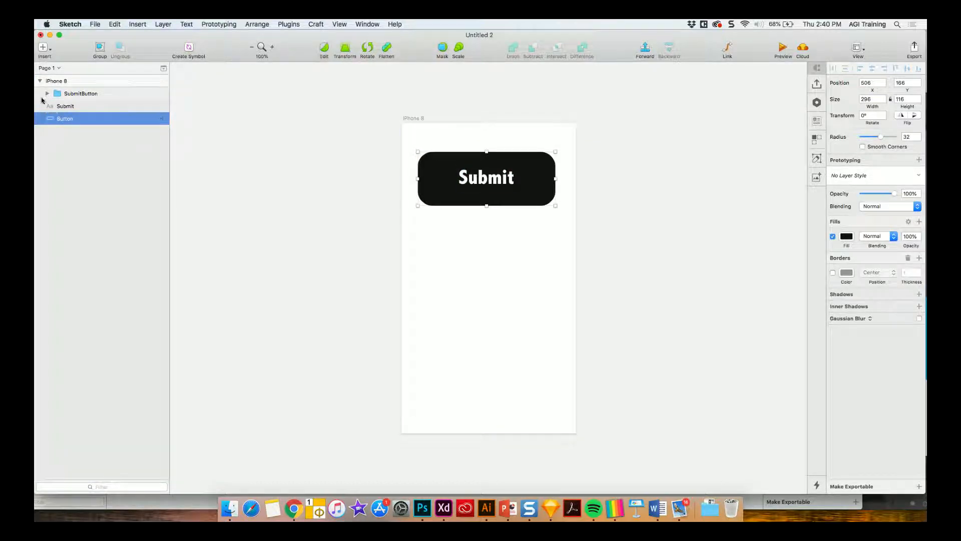
Try the visibility and lock toggles on the ungrouped Button and Submit layers, leaving the Submit text hidden
left_click(48, 95)
left_click(158, 120)
left_click(158, 120)
key("alt")
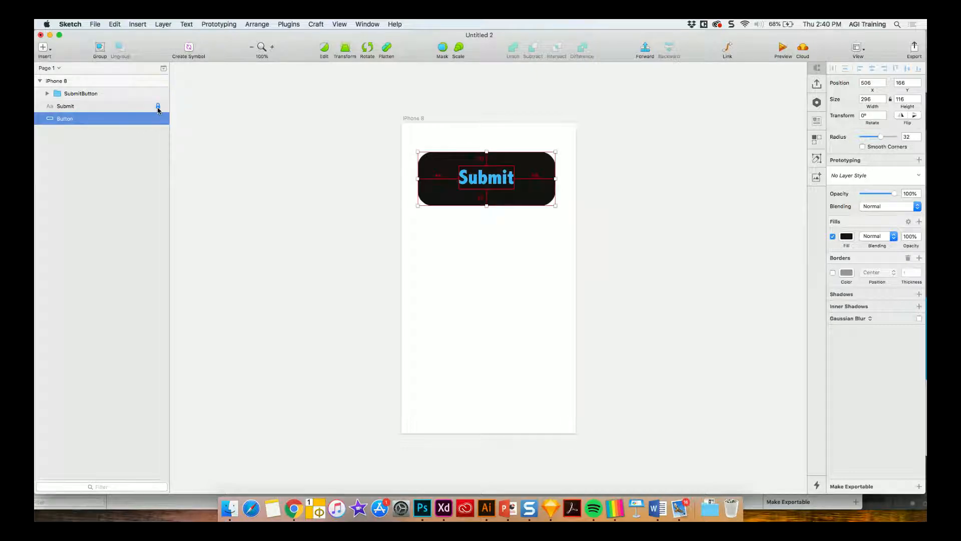
left_click(158, 108, "alt")
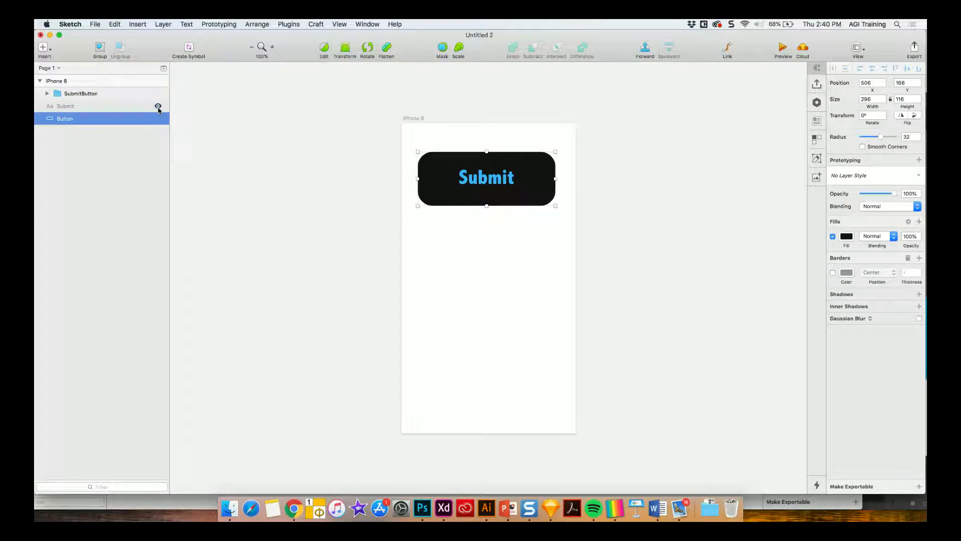
left_click(158, 106)
left_click(105, 143)
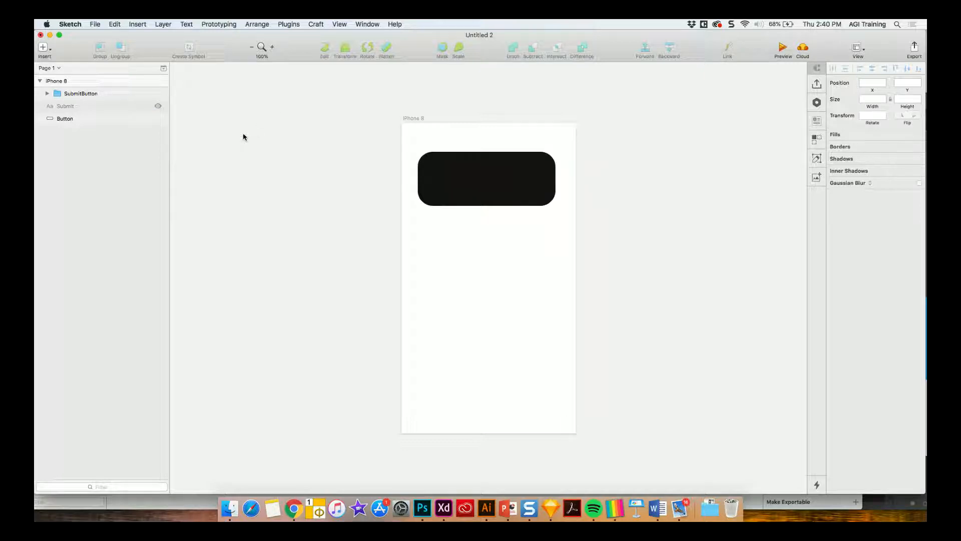
Close the "Untitled 2" document without saving and reposition the window containing the Home artboard so its layer list is visible
key("super+w")
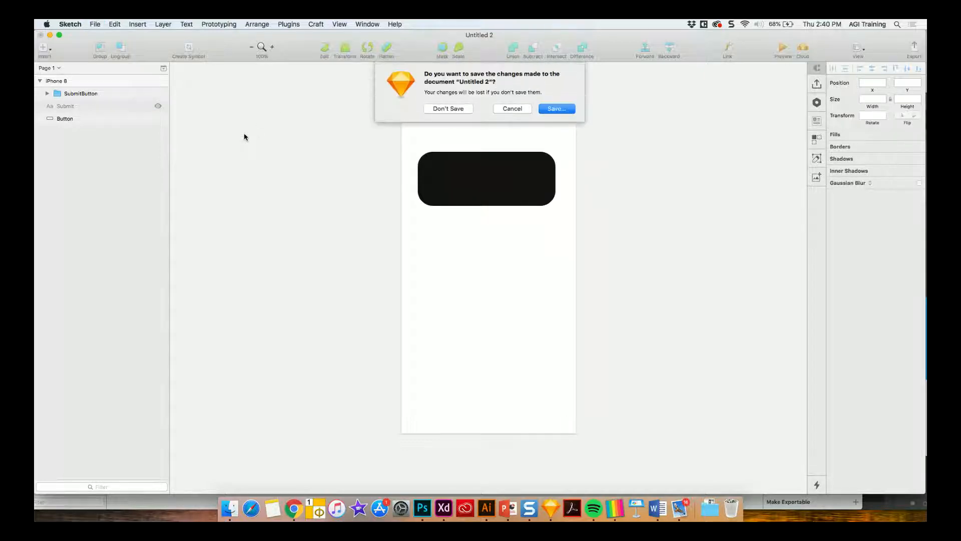
left_click(449, 109)
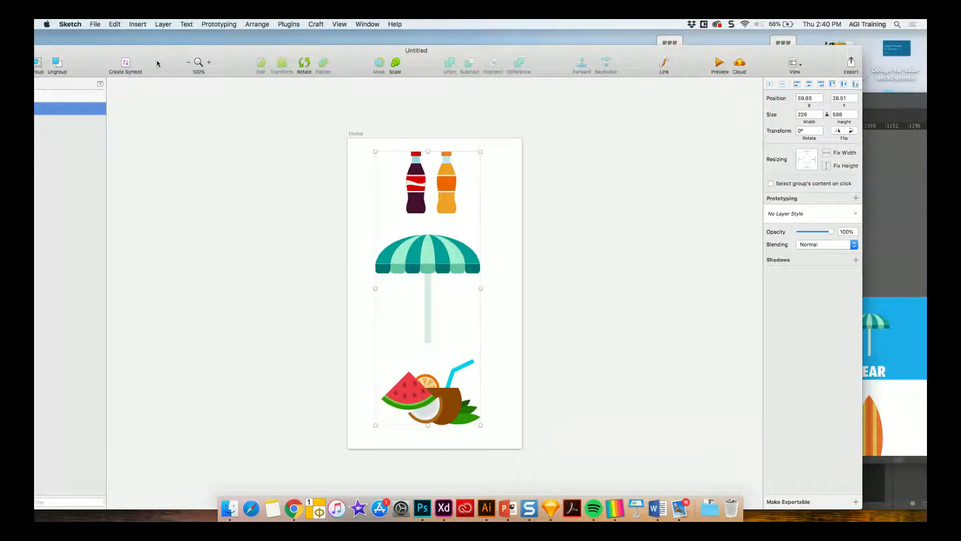
left_click_drag(156, 56, 243, 30)
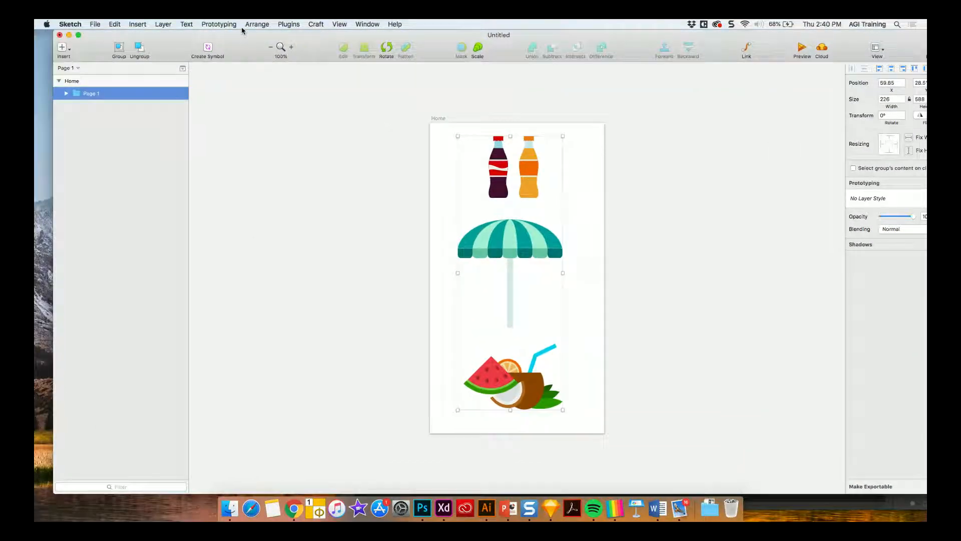
Ungroup the imported "Page 1" artwork on the Home artboard and clear the selection
left_click(66, 93)
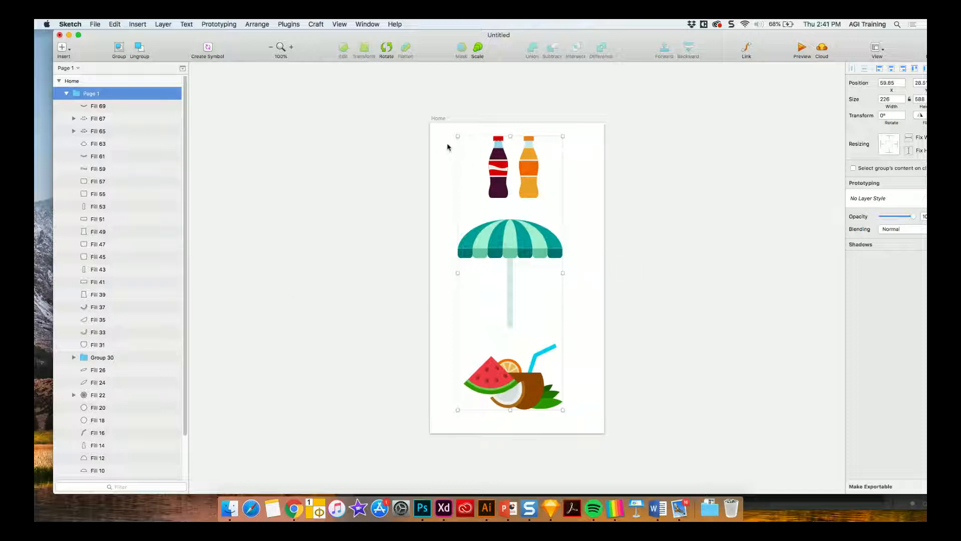
right_click(489, 171)
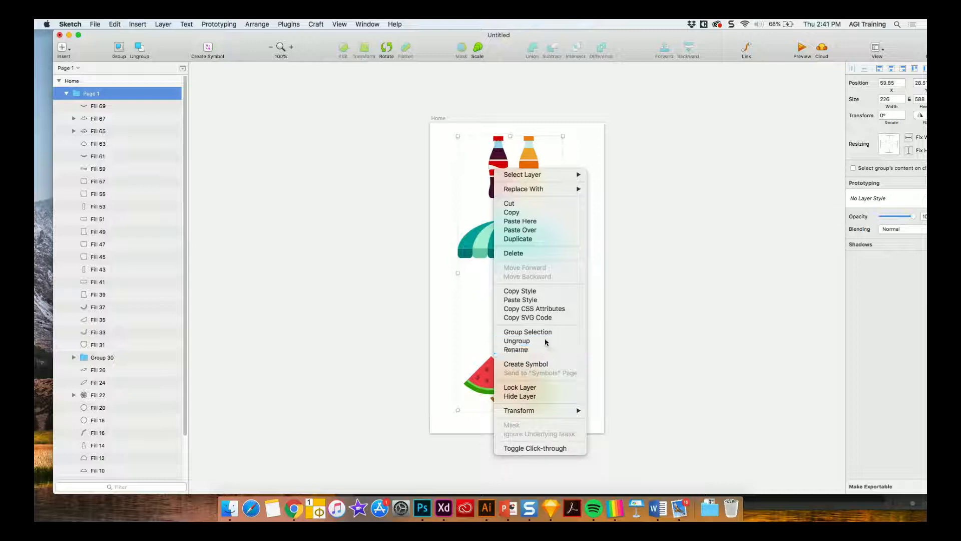
left_click(515, 340)
left_click(400, 236)
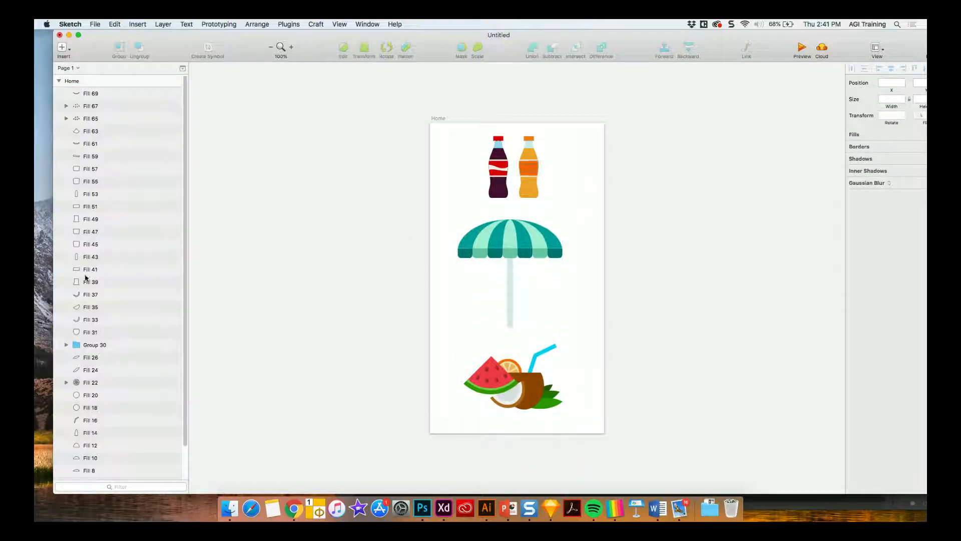
Group all the shapes of the two soda bottles and name the group "Drinks"
left_click_drag(458, 132, 563, 209)
left_click_drag(440, 129, 575, 206)
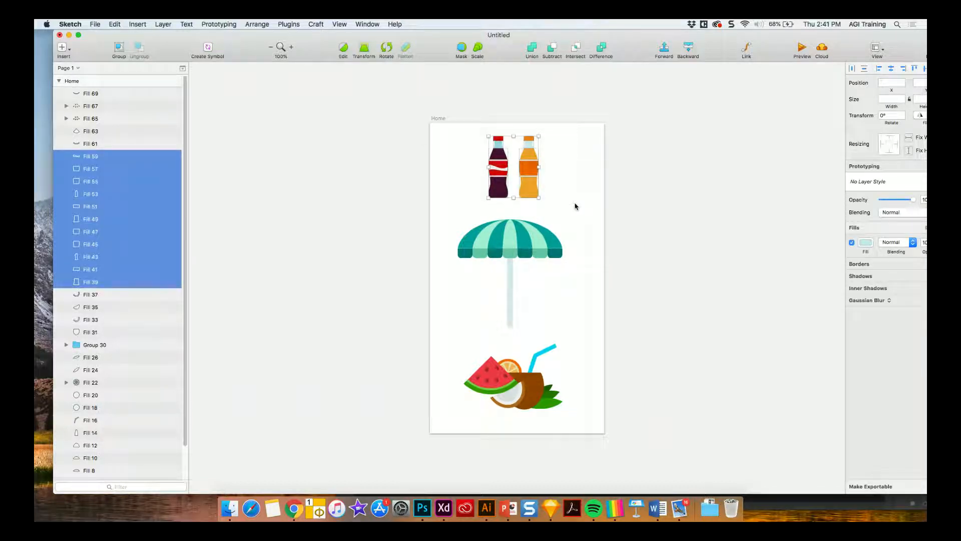
key("super+g")
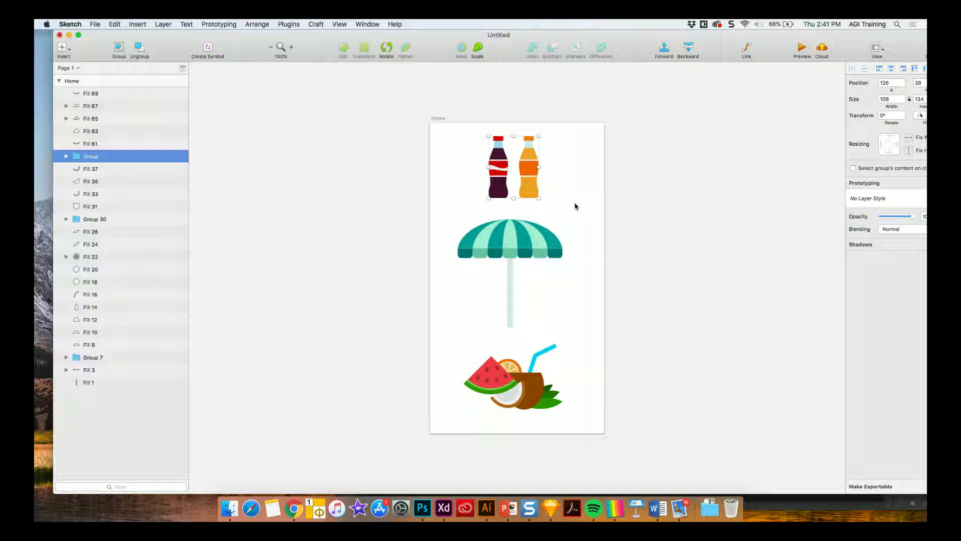
key("super+r")
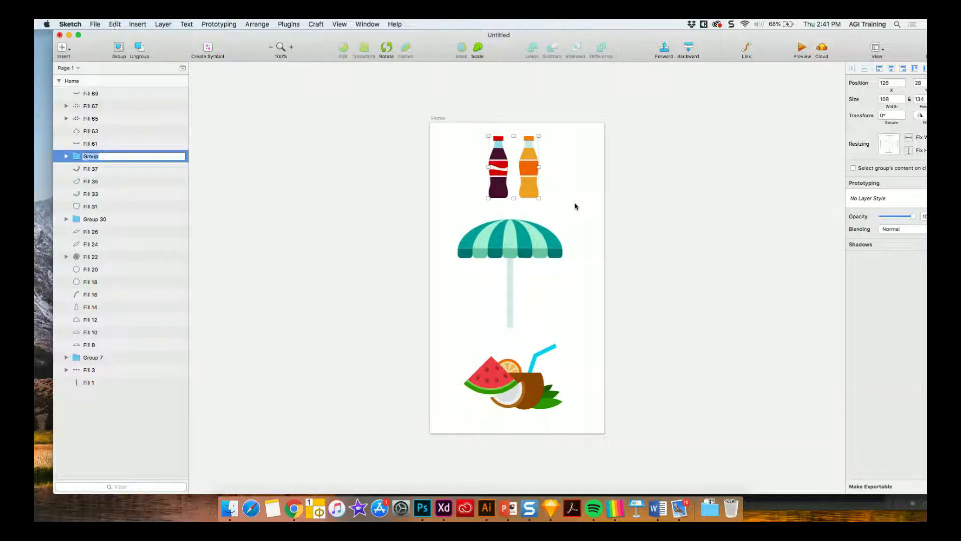
type("Drinks")
key("Return")
Group all the shapes of the beach umbrella and name the group "Gear"
left_click_drag(423, 236, 598, 326)
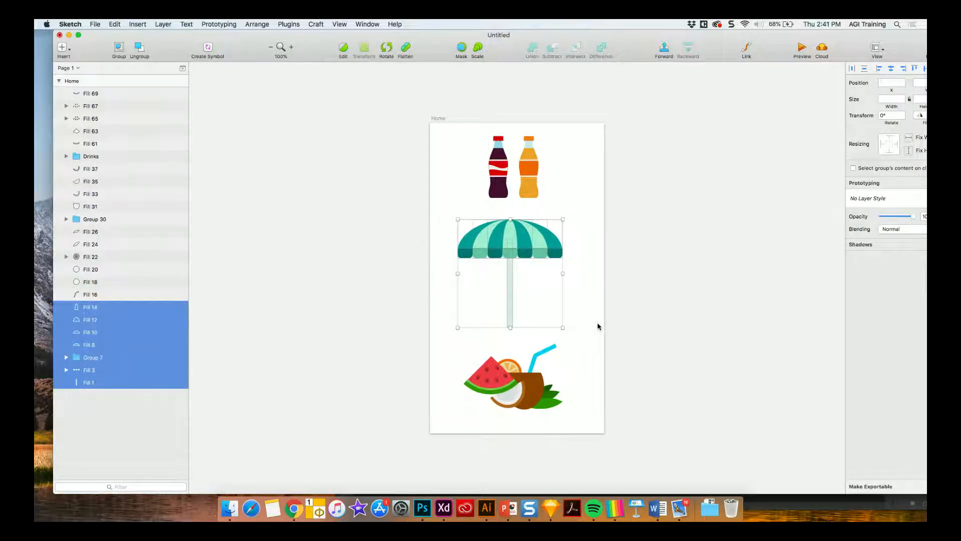
key("super+g")
key("super+r")
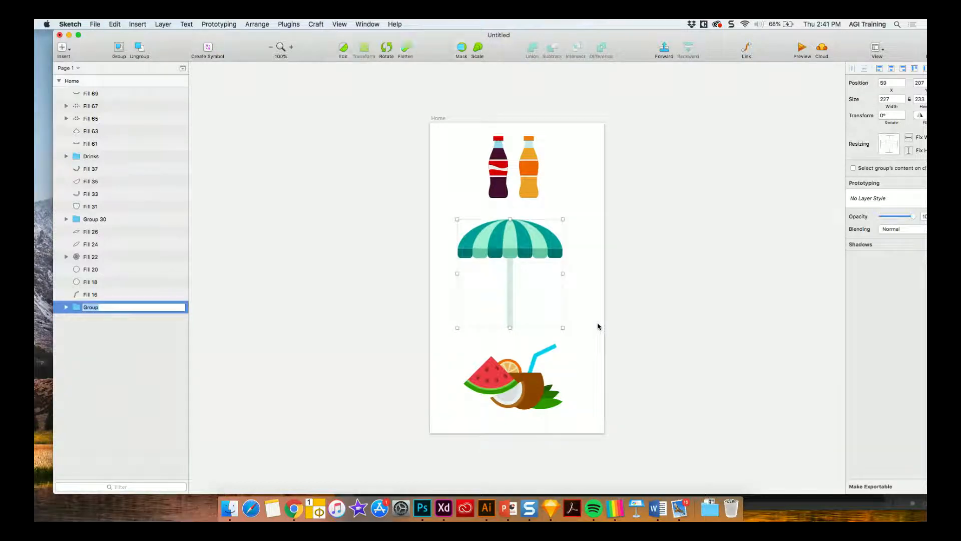
type("Gear")
key("Return")
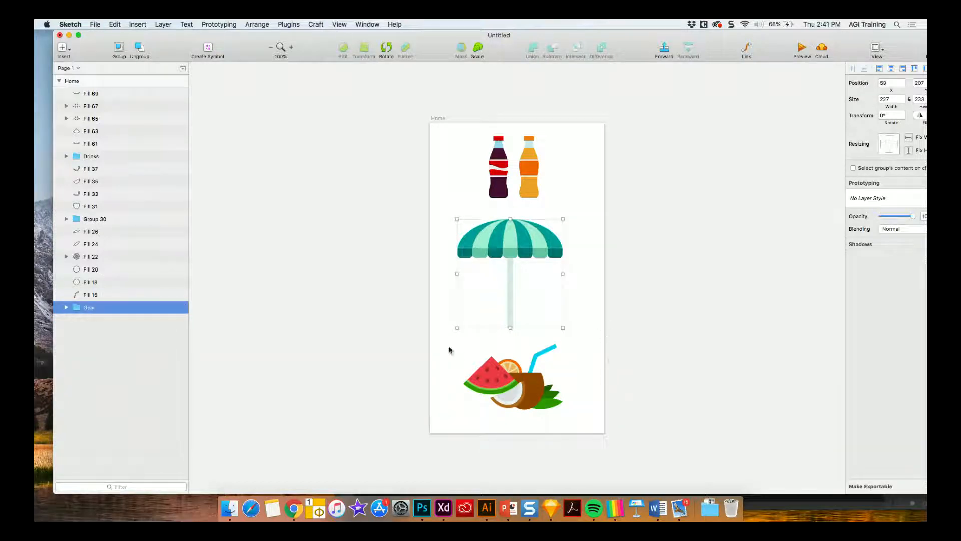
Group all the watermelon and coconut shapes and name the group "Fruit"
left_click_drag(448, 347, 625, 451)
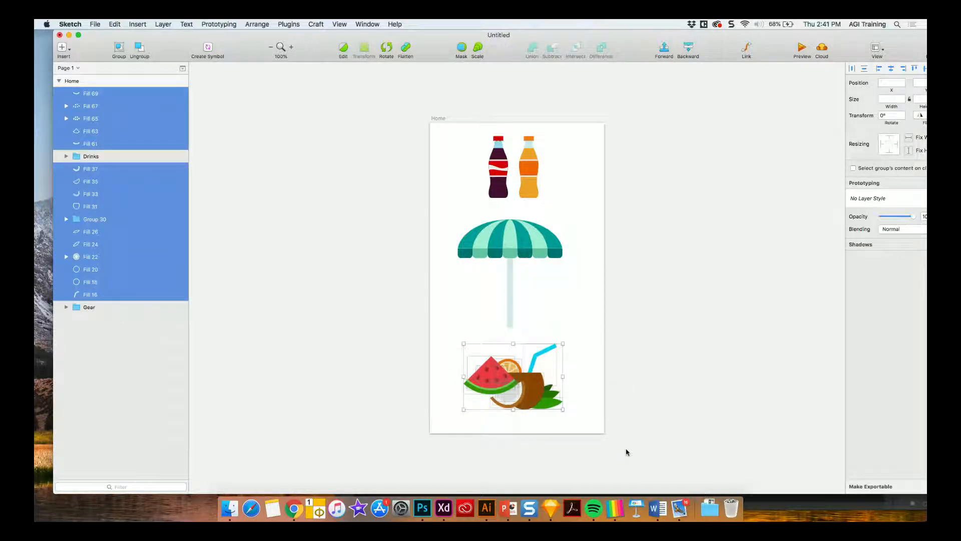
key("super+g")
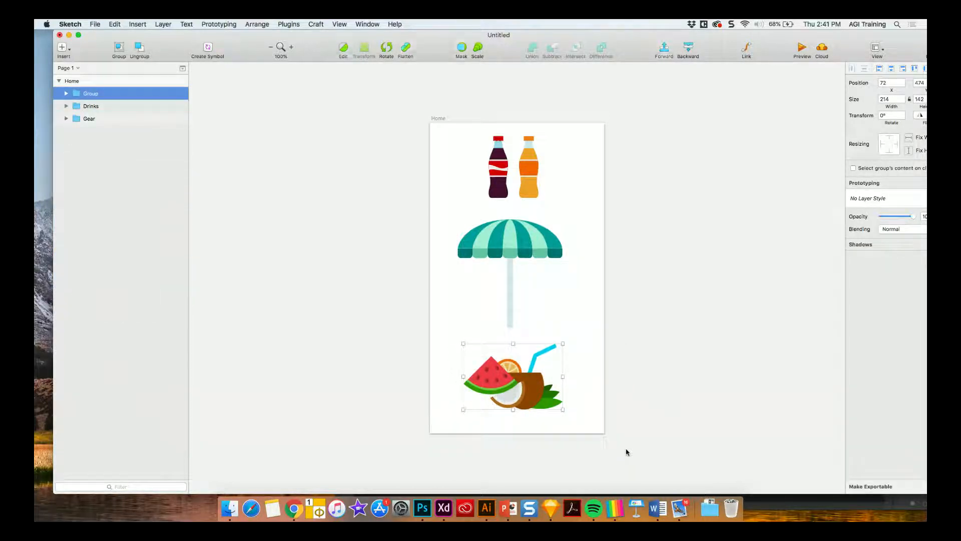
key("super+r")
type("Frui")
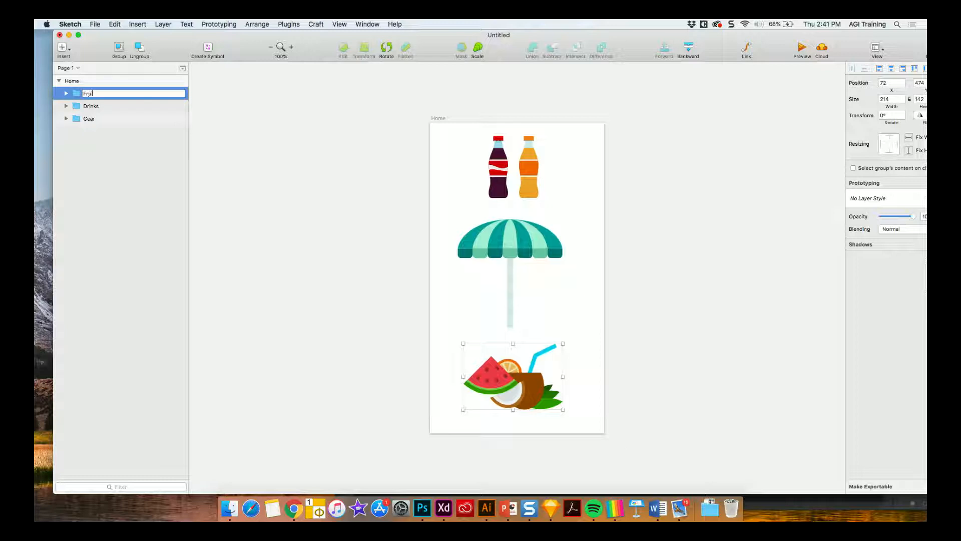
left_click(281, 332)
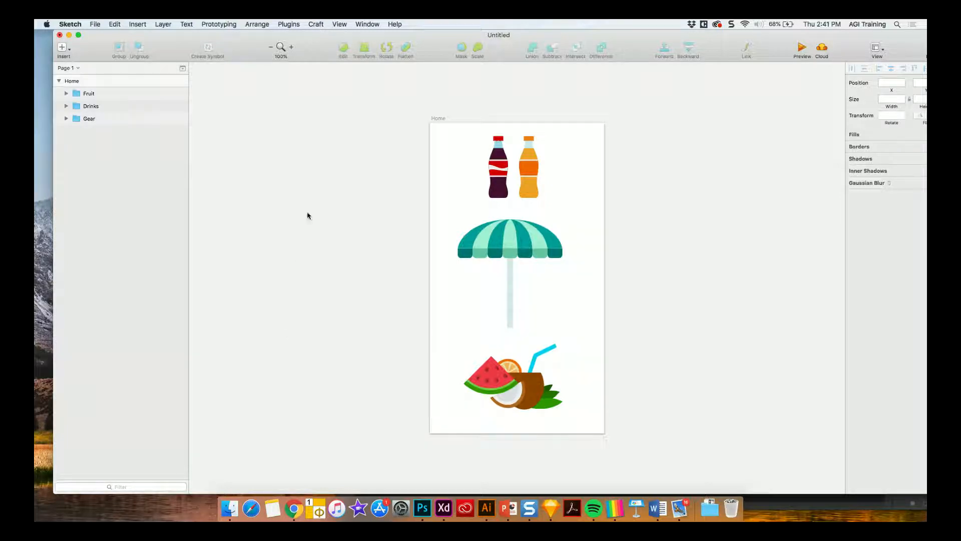
Scale the umbrella group down to about 102 by 105, keeping its upper-left corner in place
left_click(523, 187)
left_click(523, 187)
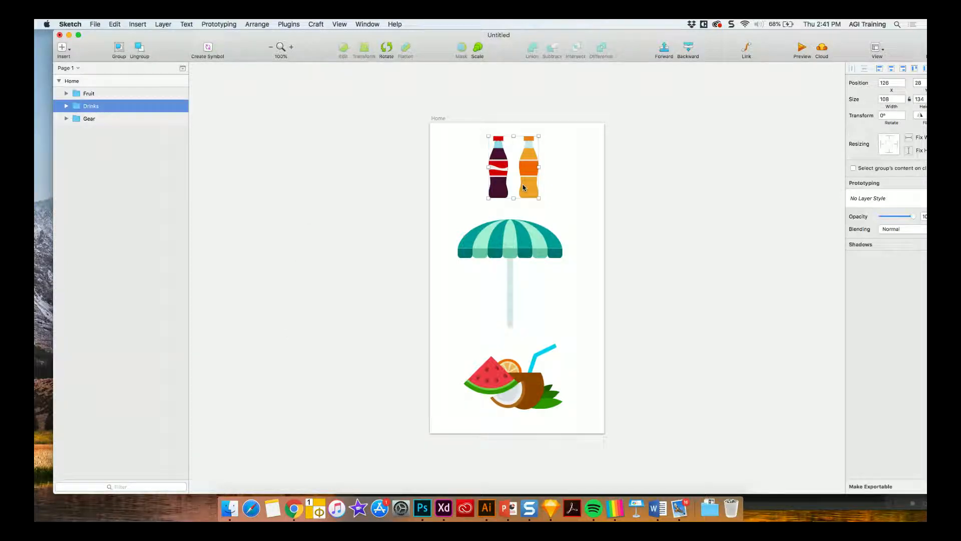
left_click(511, 243)
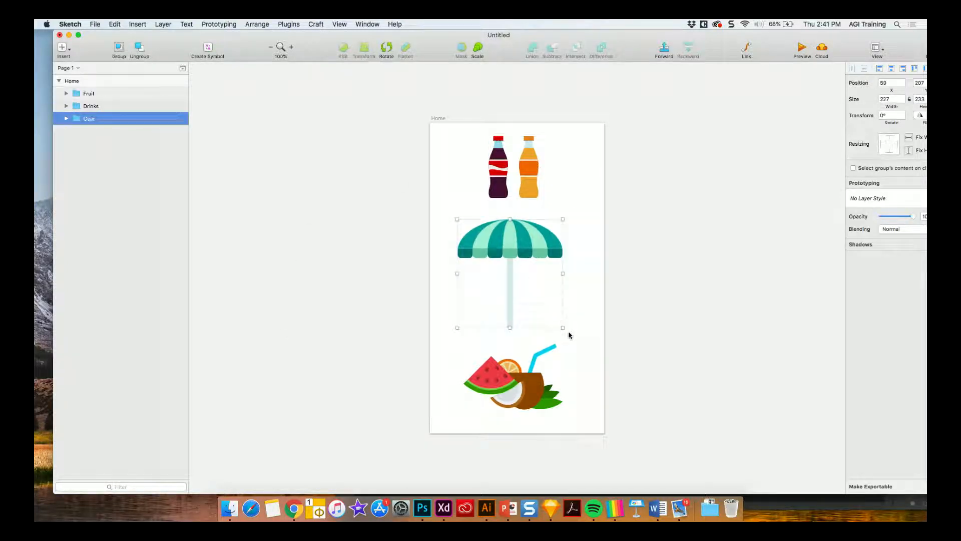
left_click_drag(564, 328, 505, 269)
left_click_drag(440, 123, 386, 129)
Scale the Drinks and Fruit groups down to roughly half size and line them up with the umbrella along the artboard's left side
left_click(448, 161)
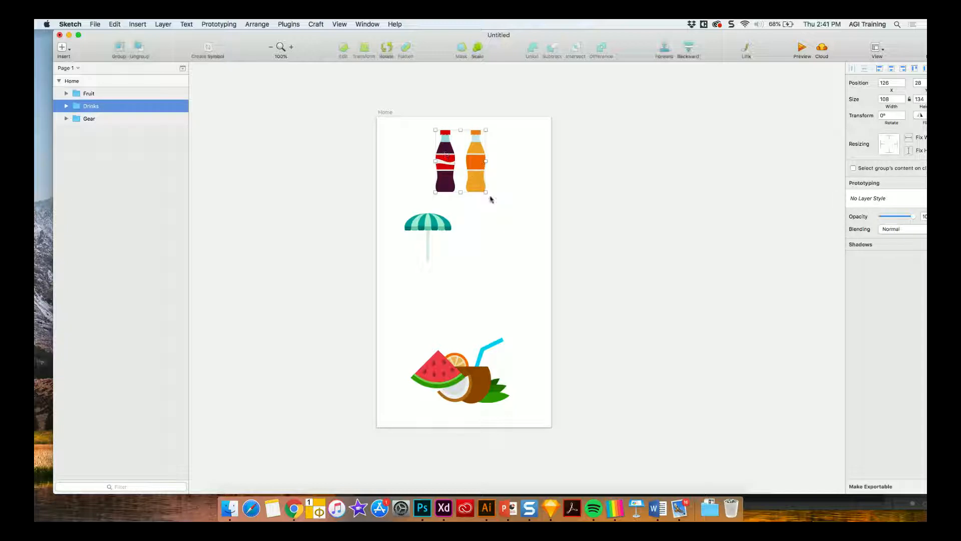
left_click_drag(486, 192, 439, 176)
left_click(439, 363)
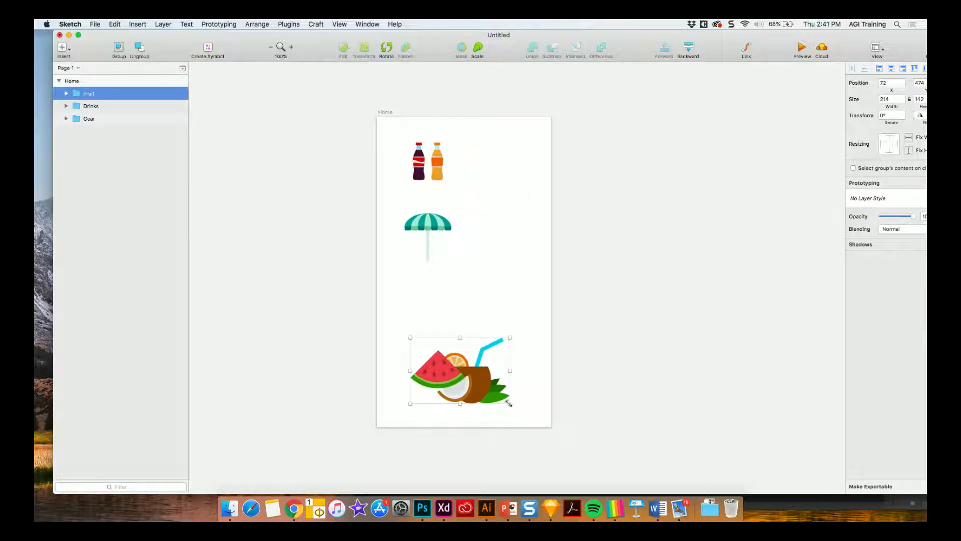
left_click_drag(508, 403, 438, 352)
Move the umbrella group down between the bottles and the fruit, to X 59 and about Y 228
mouse_move(427, 222)
left_mouse_down()
mouse_move(430, 248)
mouse_move(428, 236)
left_mouse_up()
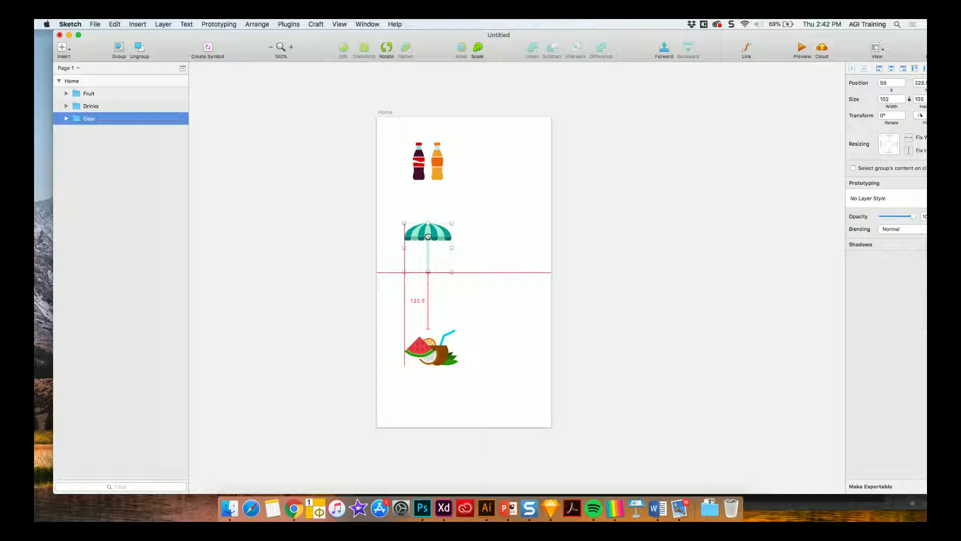
left_click_drag(428, 236, 428, 236)
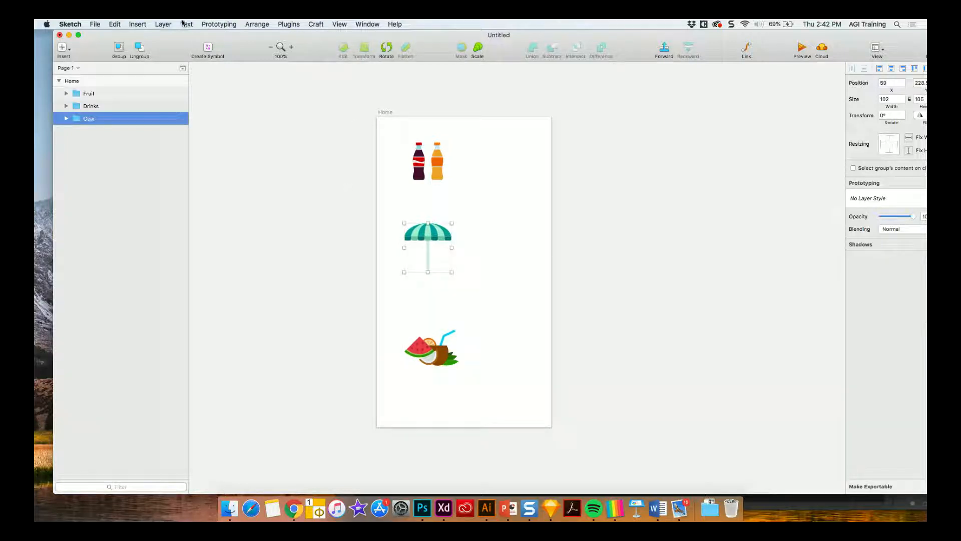
left_click(164, 24)
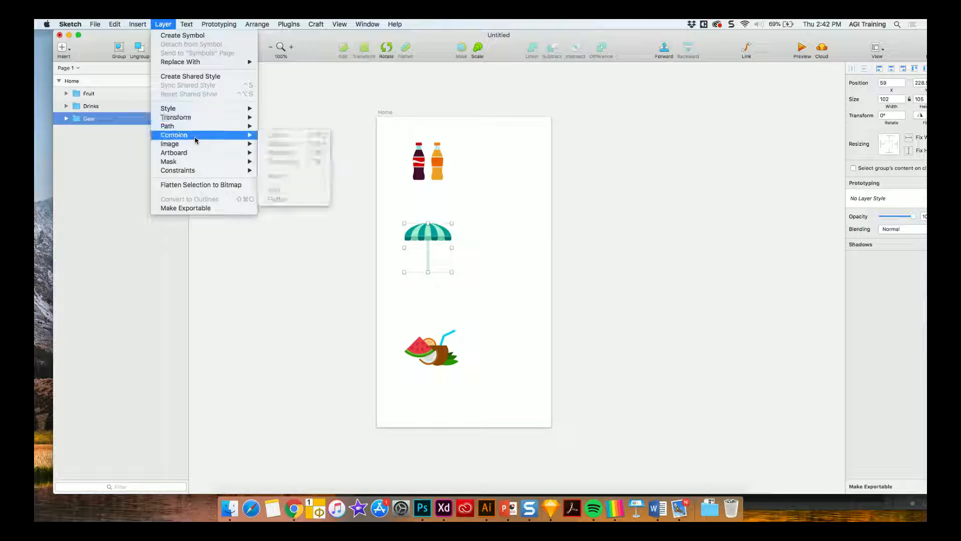
mouse_move(186, 152)
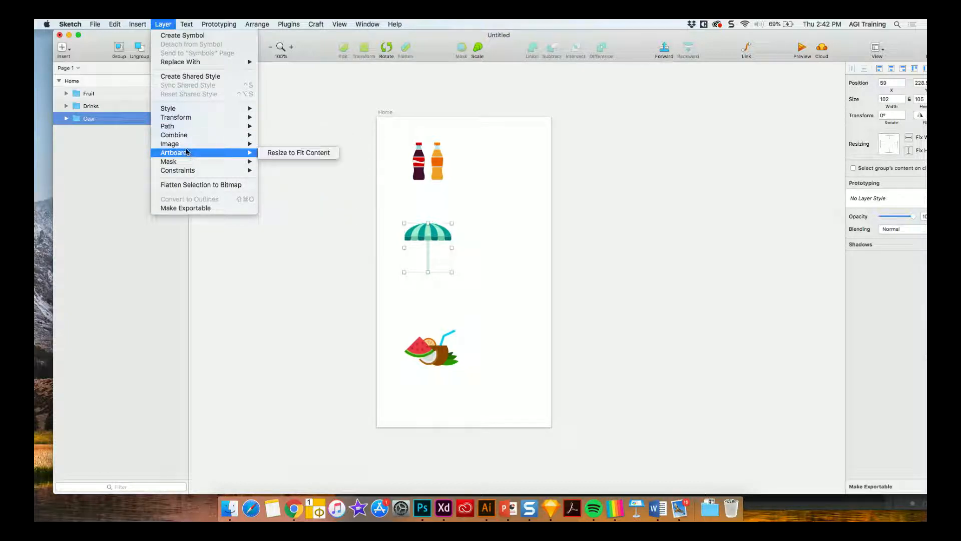
left_click(182, 23)
left_click(163, 24)
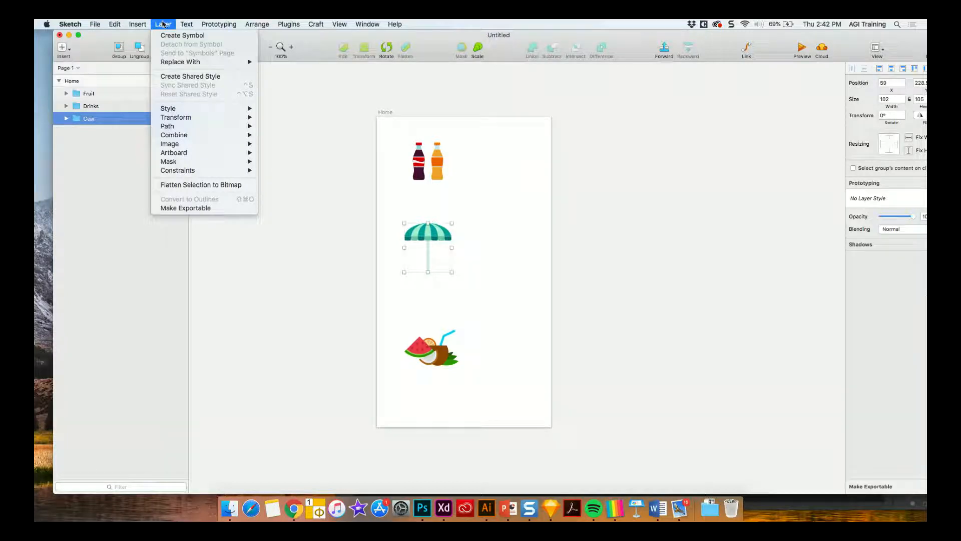
mouse_move(193, 128)
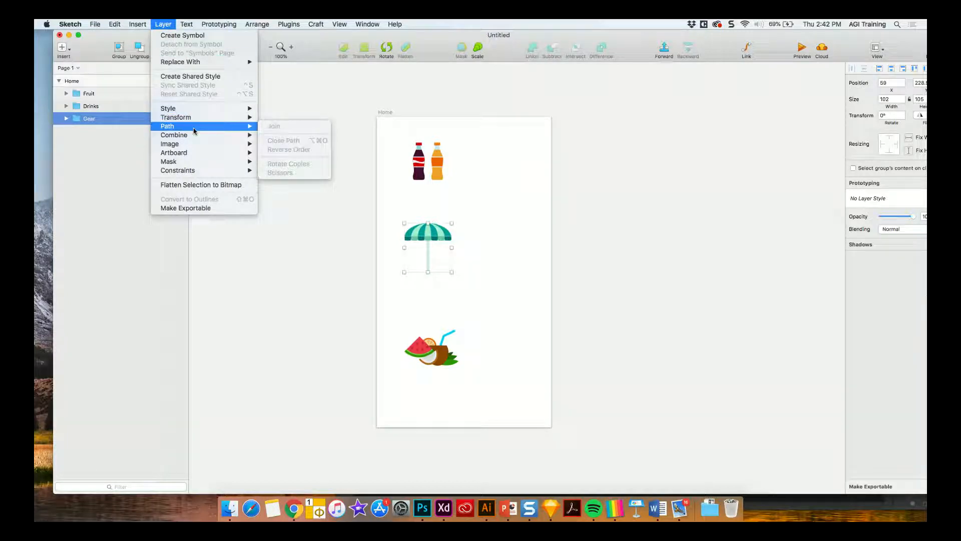
left_click(322, 93)
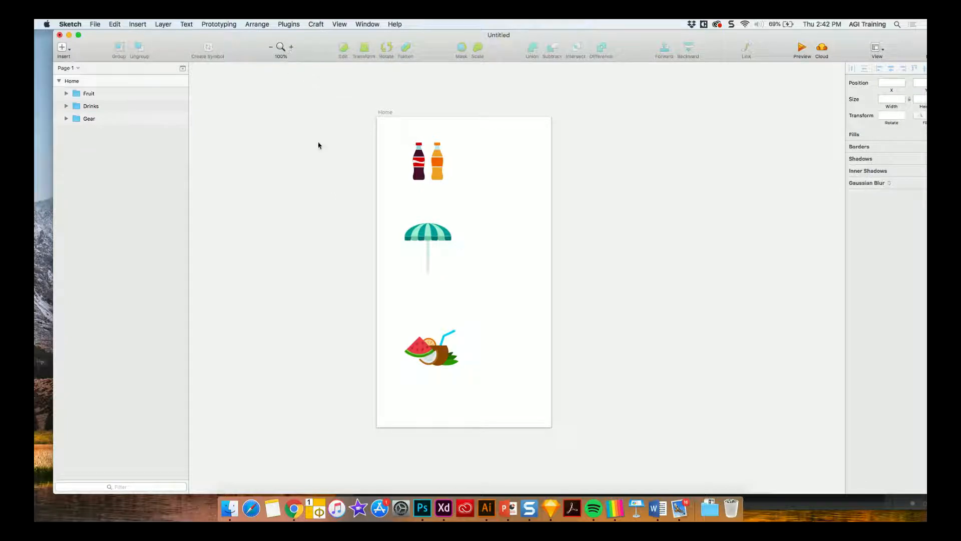
Move the umbrella group down to about Y 268 and the Drinks group down to X 77.5, about Y 92
mouse_move(421, 229)
left_mouse_down()
mouse_move(421, 256)
mouse_move(421, 247)
left_mouse_up()
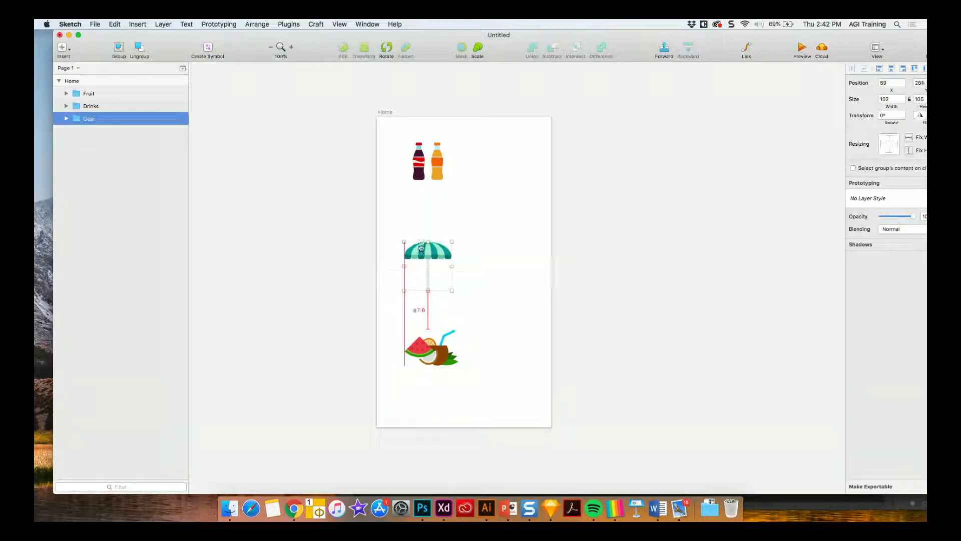
left_click_drag(418, 165, 420, 181)
Place a copy of the umbrella group outside the artboard's left edge and delete the copy
left_click(422, 272)
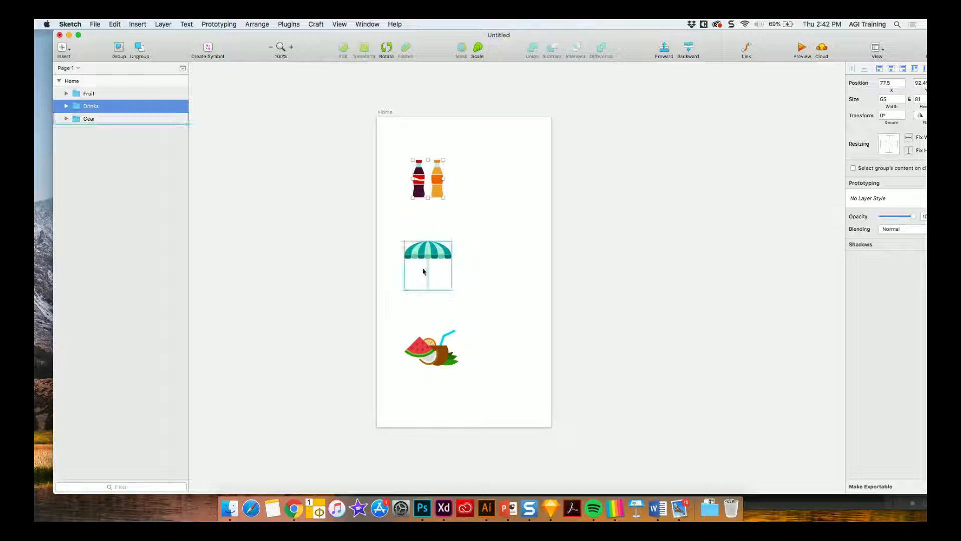
left_click_drag(422, 273, 339, 272)
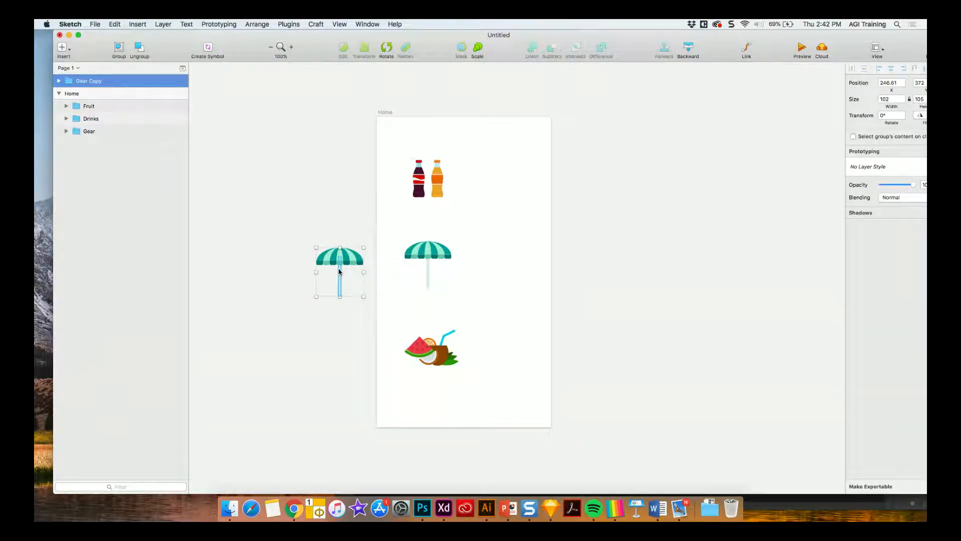
key("Delete")
mouse_move(429, 251)
left_mouse_down()
mouse_move(429, 268)
mouse_move(424, 252)
left_mouse_up()
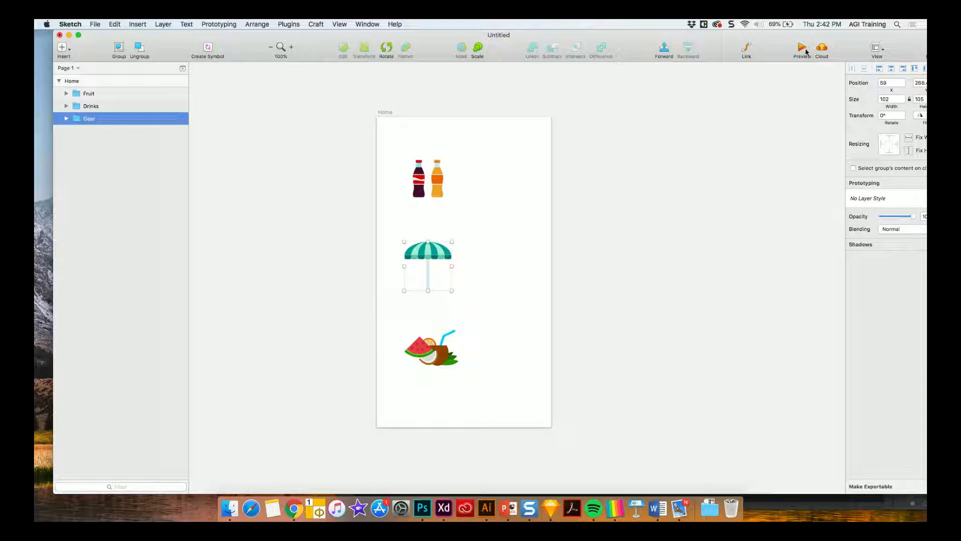
Select the bottles, umbrella and fruit groups together and examine the alignment options available for them
left_click_drag(831, 37, 763, 40)
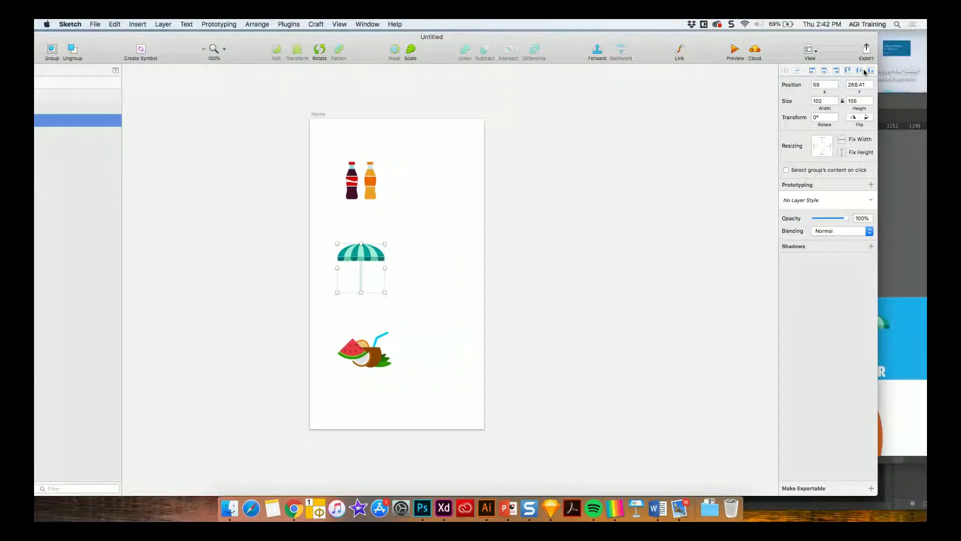
left_click_drag(301, 159, 451, 428)
scroll(434, 380, "down", 1)
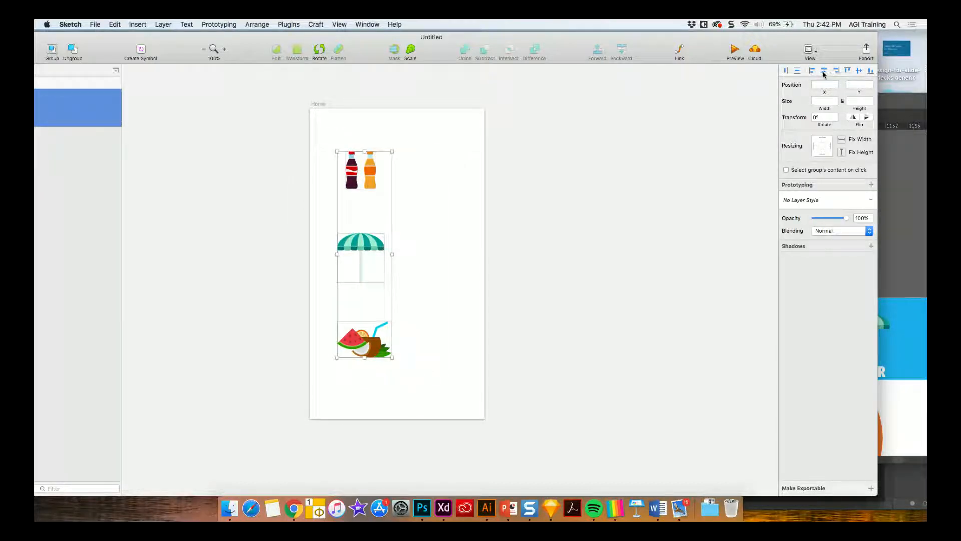
left_click(269, 181)
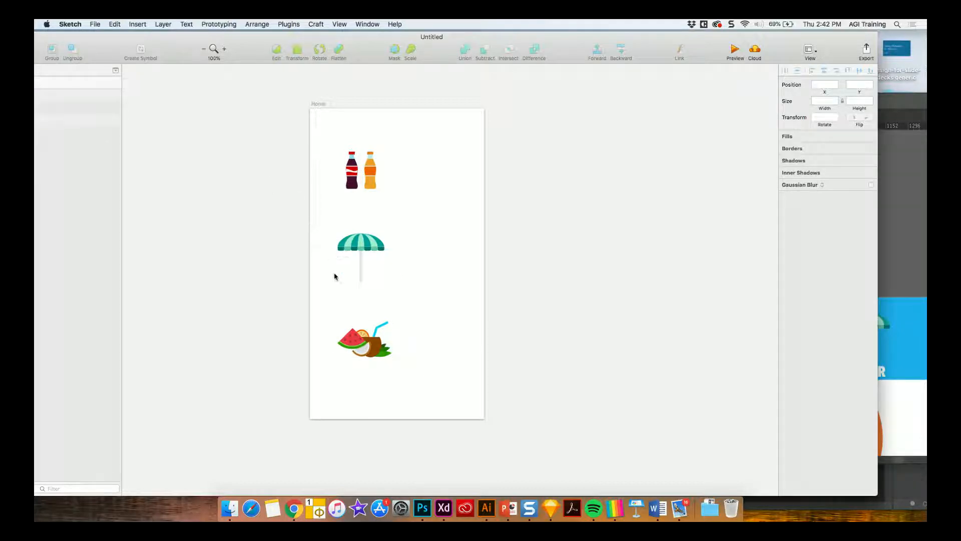
Move the umbrella group mostly off the artboard's left edge, to X -90.5 and Y 281
left_click(357, 253)
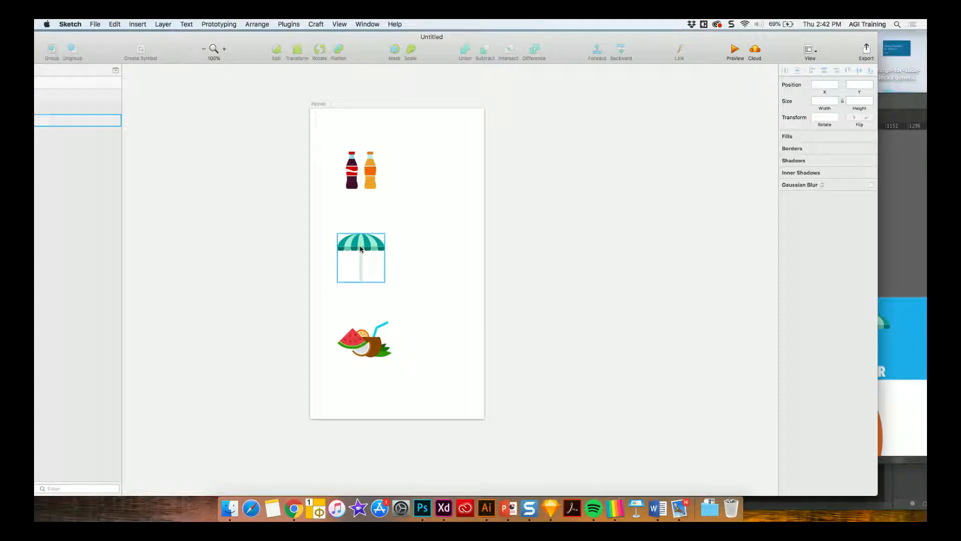
left_click_drag(361, 249, 303, 255)
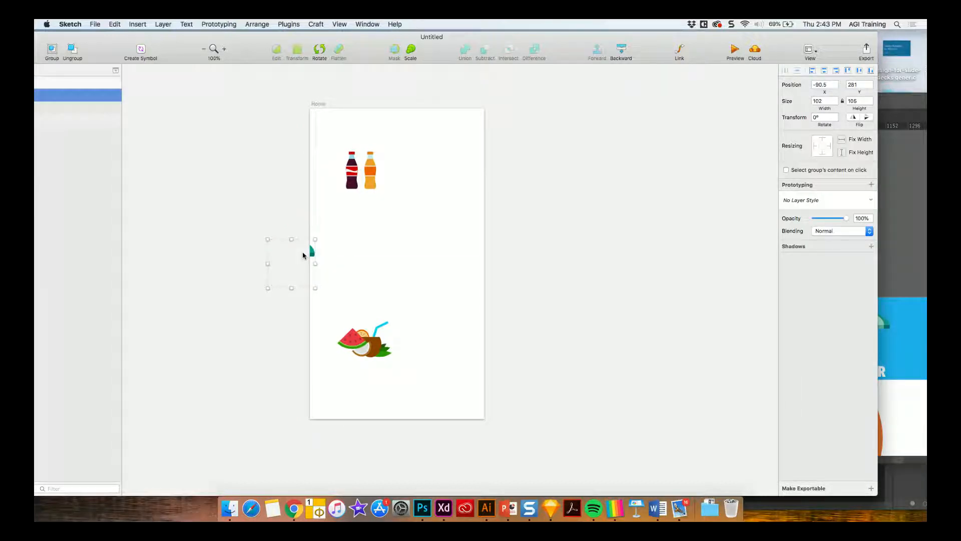
left_click(303, 255)
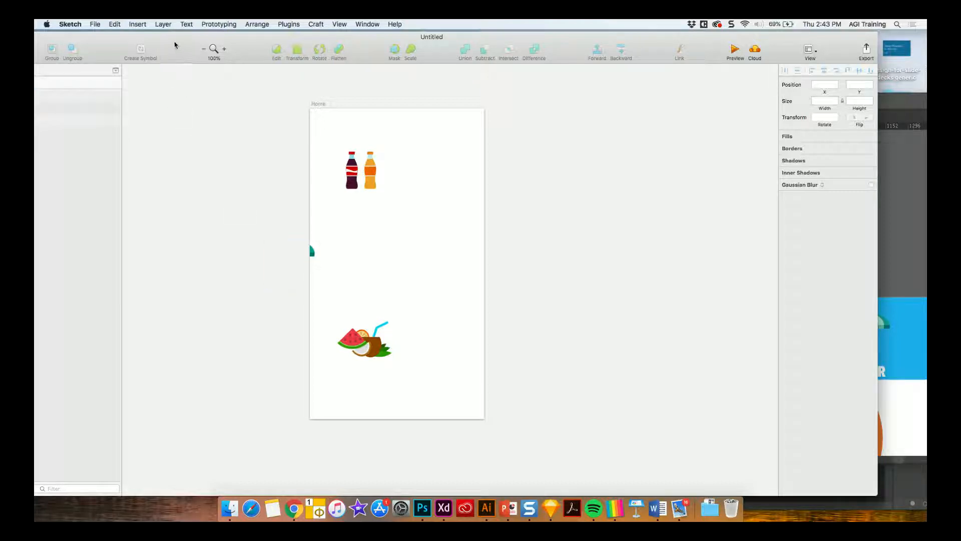
Move the umbrella group back inside the artboard between the bottles and the fruit, to about X 61 and Y 264
left_click_drag(176, 39, 225, 40)
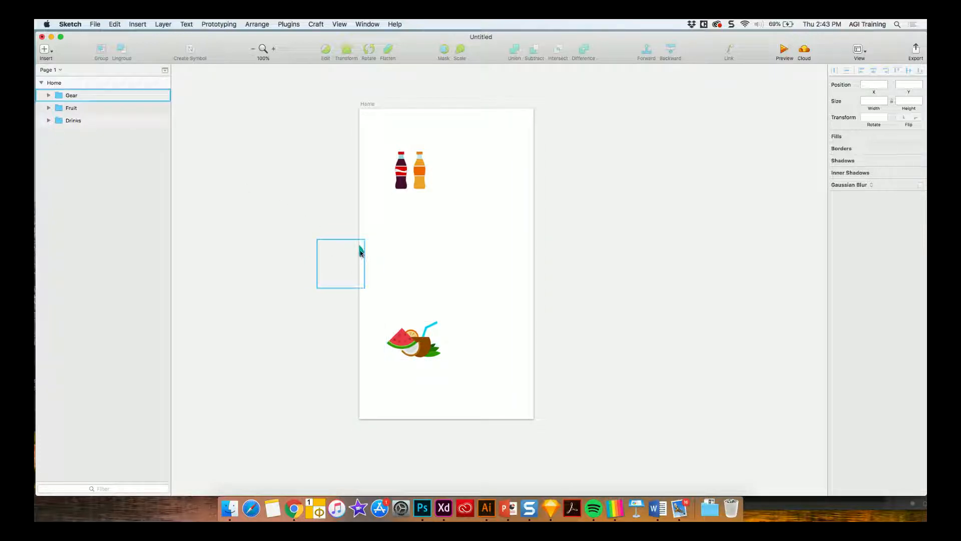
left_click_drag(359, 248, 408, 240)
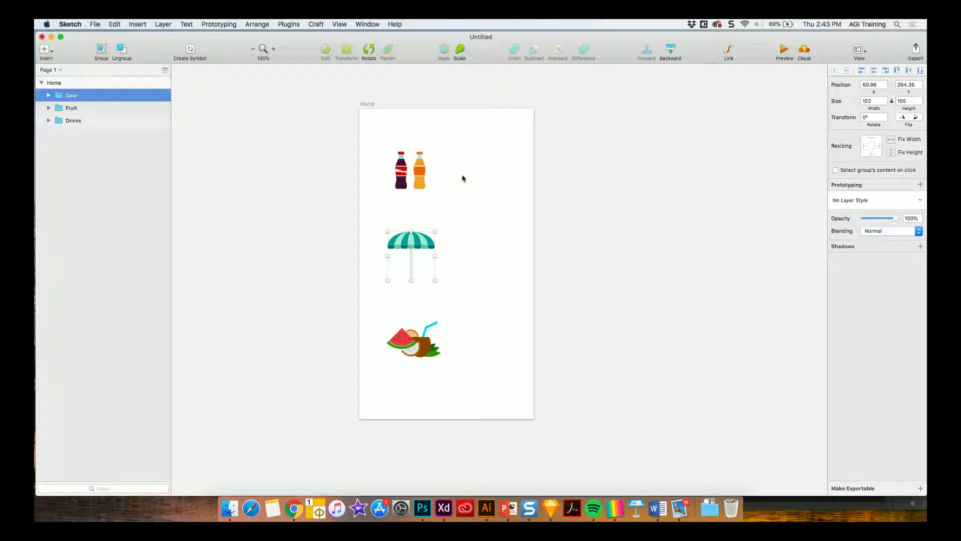
Draw a rectangle about 311 by 132 over the bottles at X 27, Y 63 and place its layer below Drinks
key("r")
left_click_drag(372, 138, 516, 199)
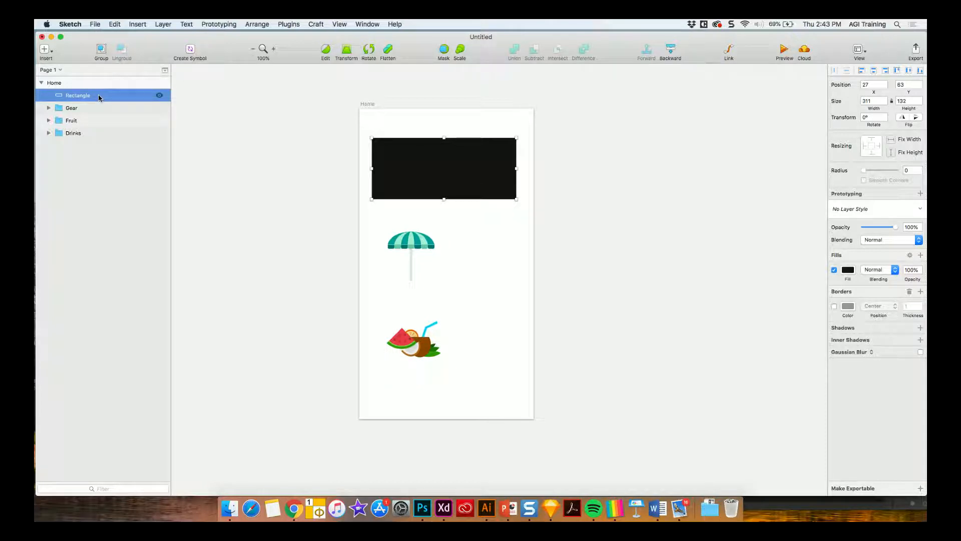
left_click_drag(98, 97, 97, 142)
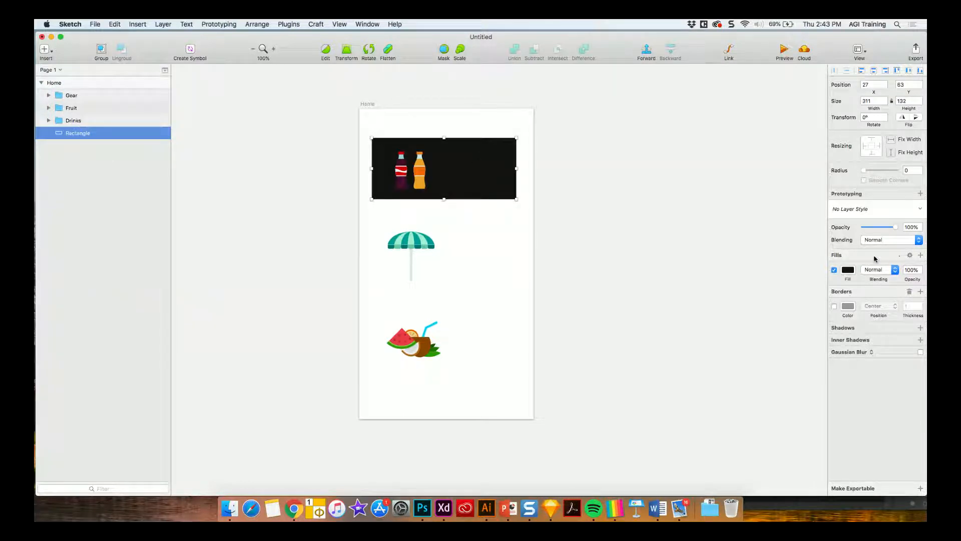
Set the rectangle's solid fill to the muted red C46E6E
left_click(850, 269)
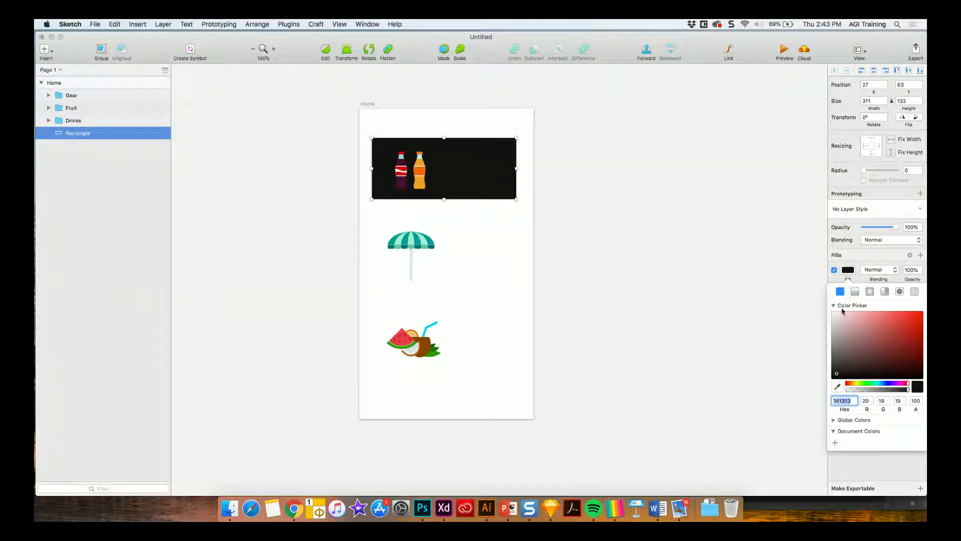
left_click(847, 323)
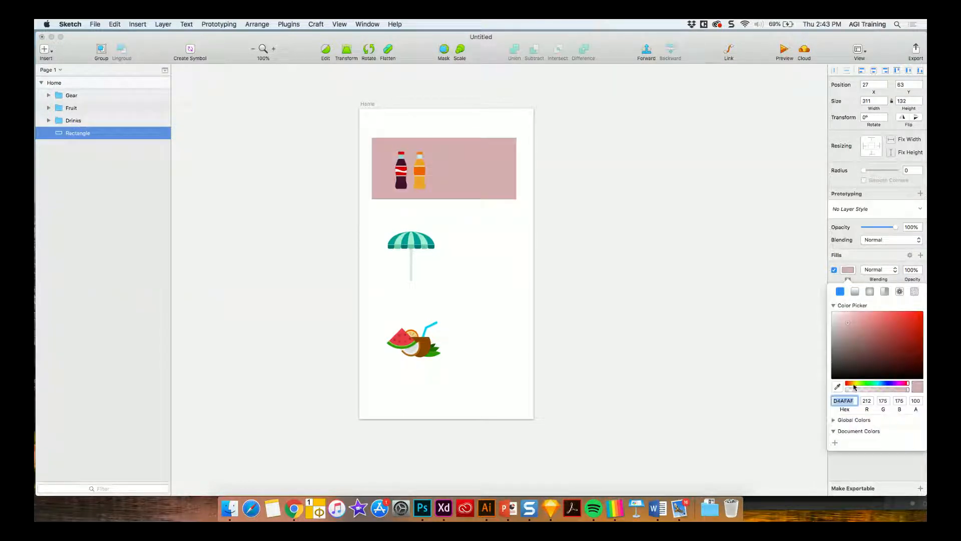
left_click(872, 328)
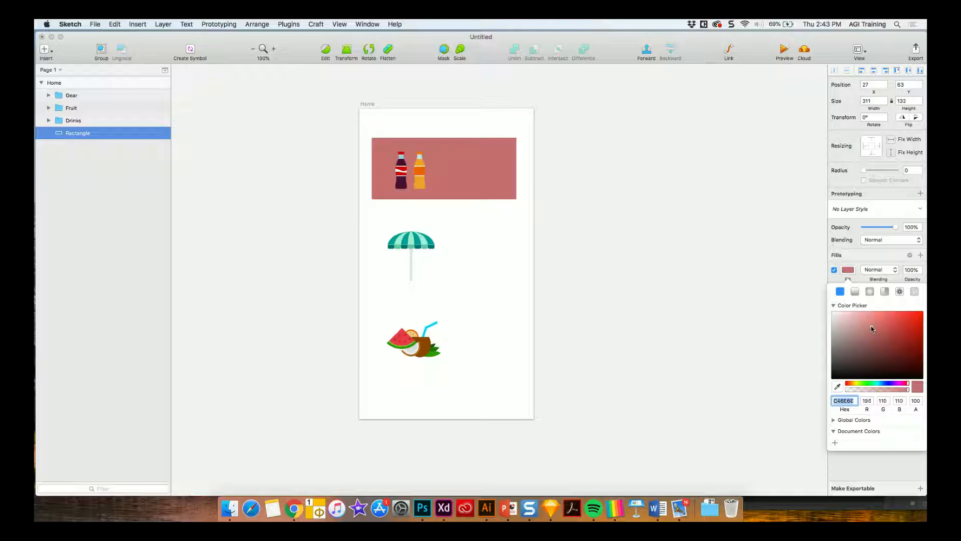
Give the rectangle a linear gradient fill running from red D46262 at the top to dark brown 2D1212 at the bottom
left_click(855, 293)
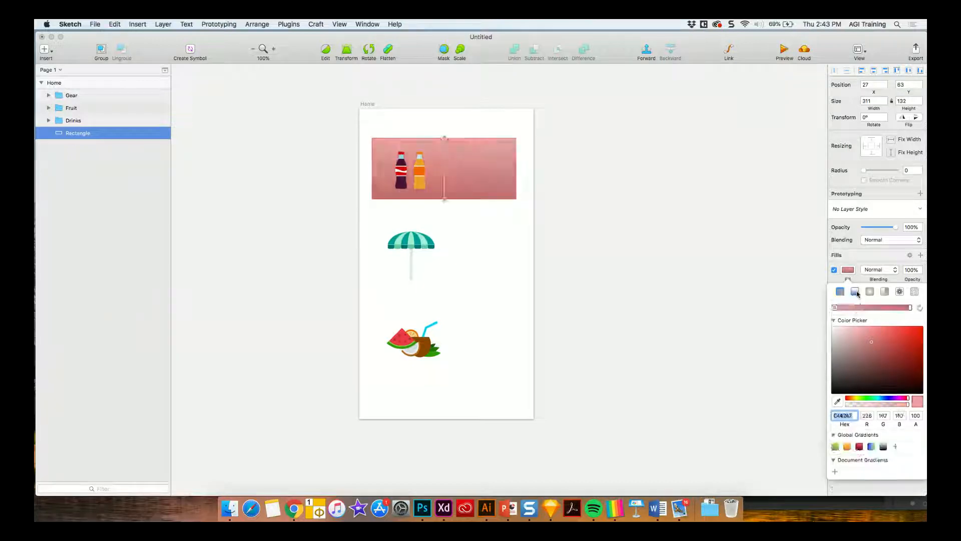
left_click(835, 309)
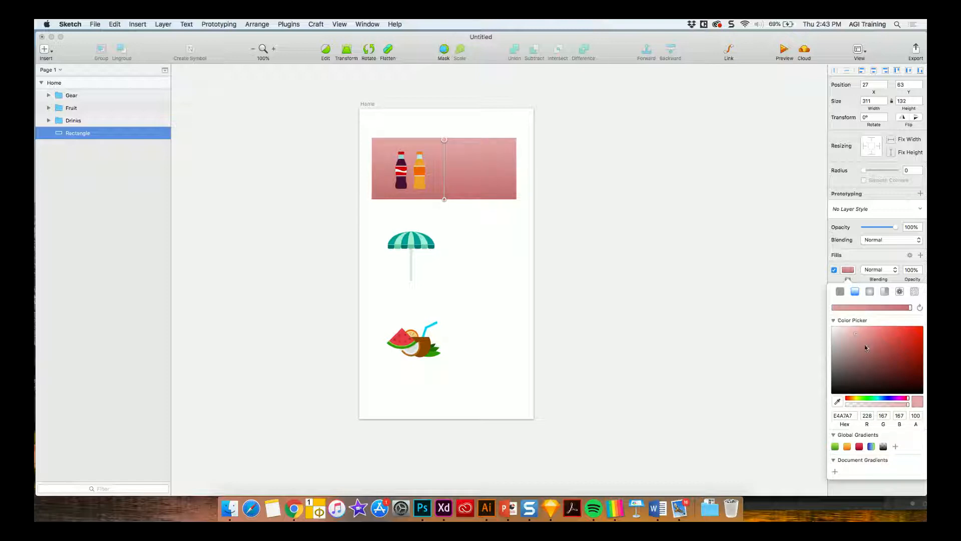
left_click(880, 338)
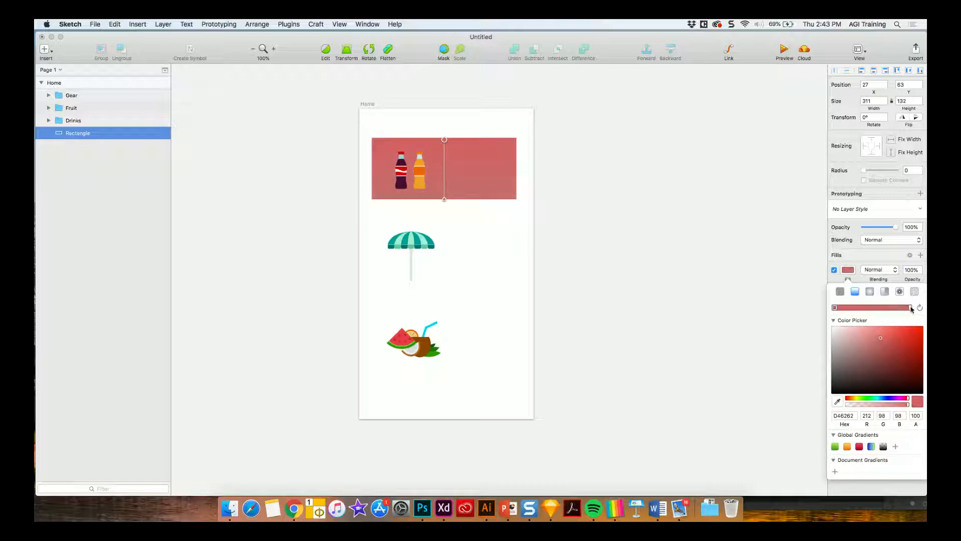
left_click(910, 308)
left_click(885, 382)
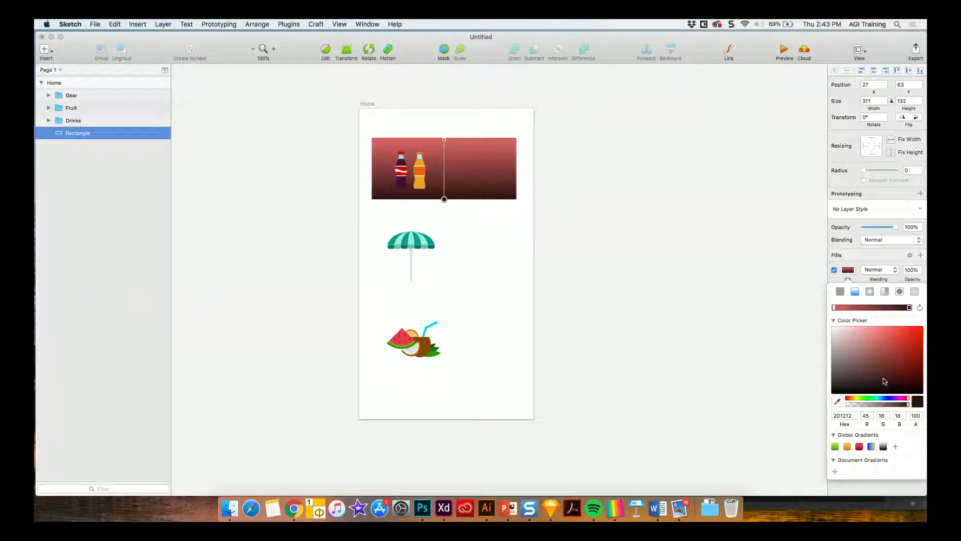
Add two intermediate stops to the rectangle's gradient, coloured BE7E7E and E5B8B8, and shift the first one slightly toward the start
left_click(857, 307)
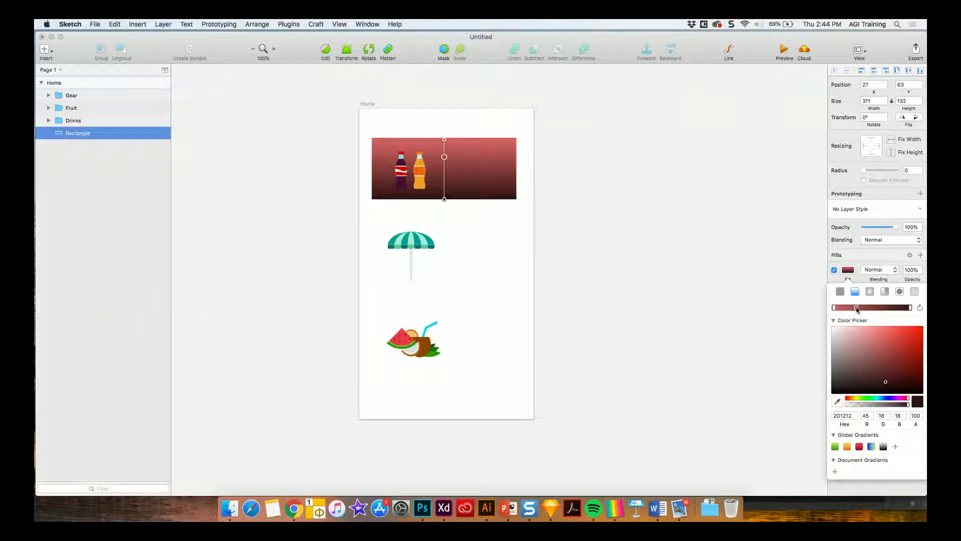
left_click(864, 339)
left_click(881, 307)
left_click(881, 335)
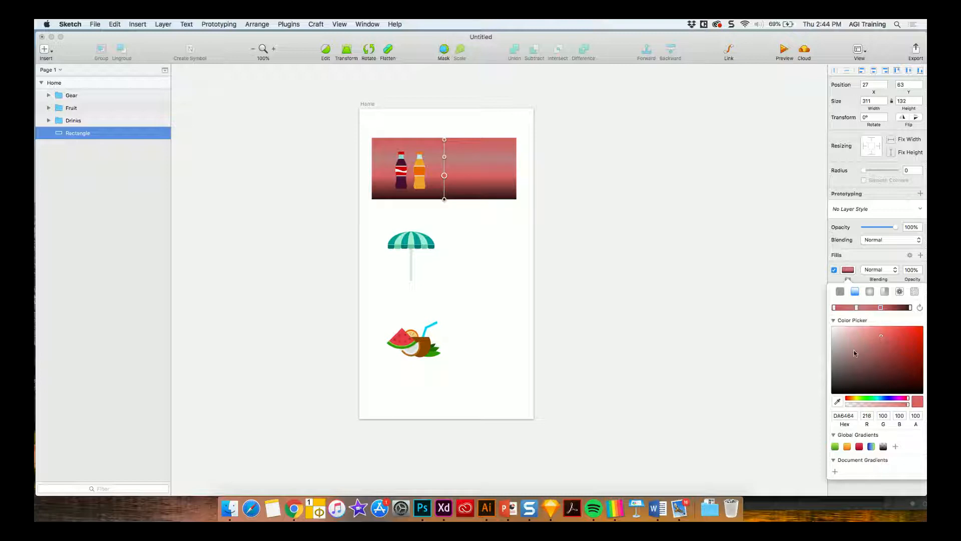
left_click(851, 336)
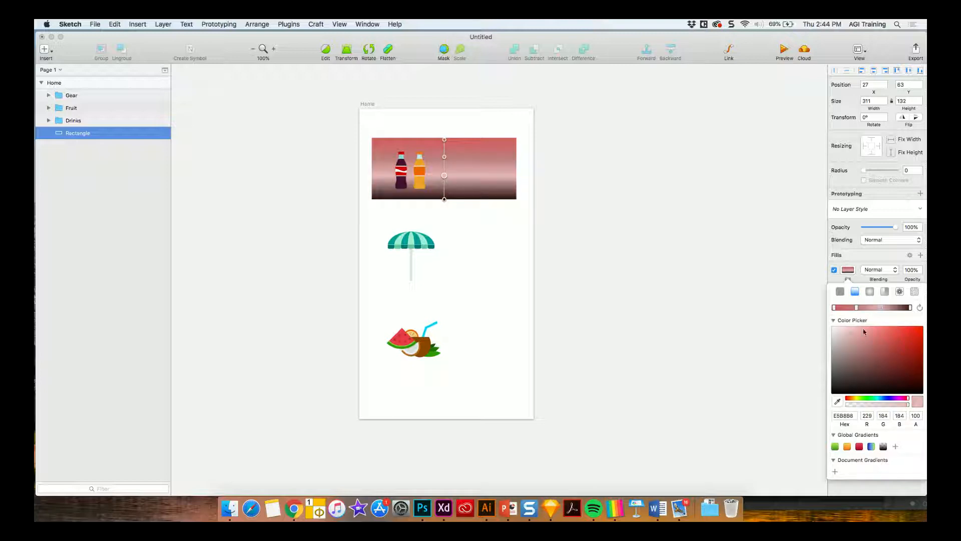
left_click_drag(855, 307, 852, 307)
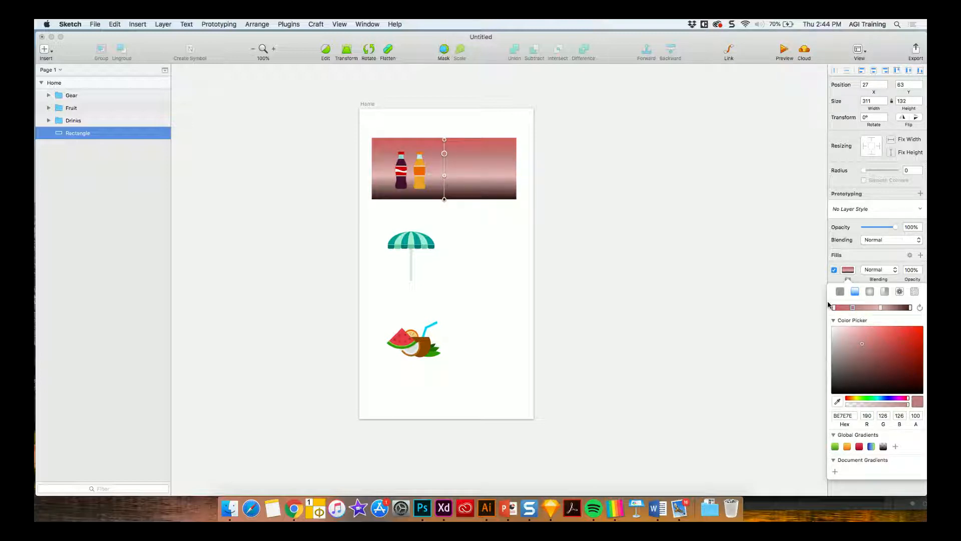
Try a radial gradient and a checkered pattern fill on the rectangle
left_click(869, 292)
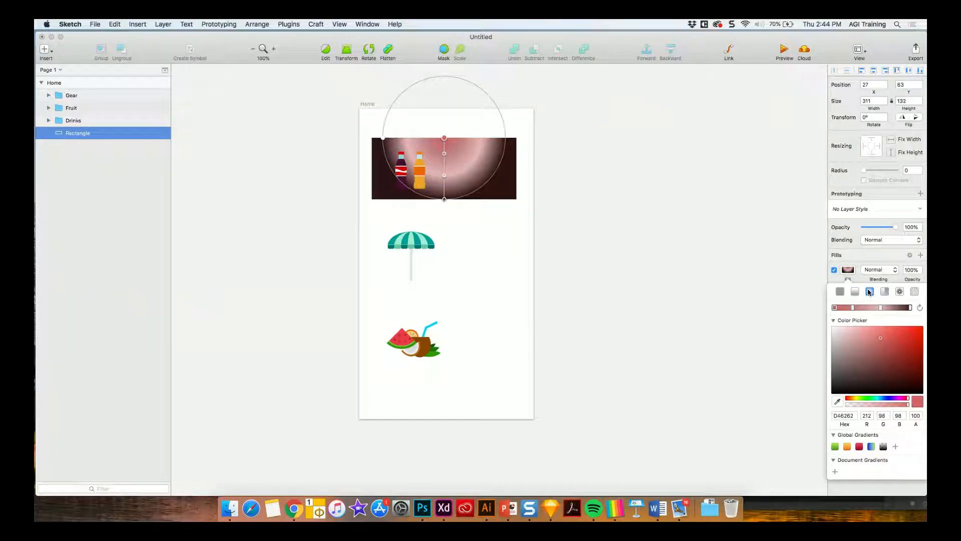
left_click(899, 292)
left_click(898, 291)
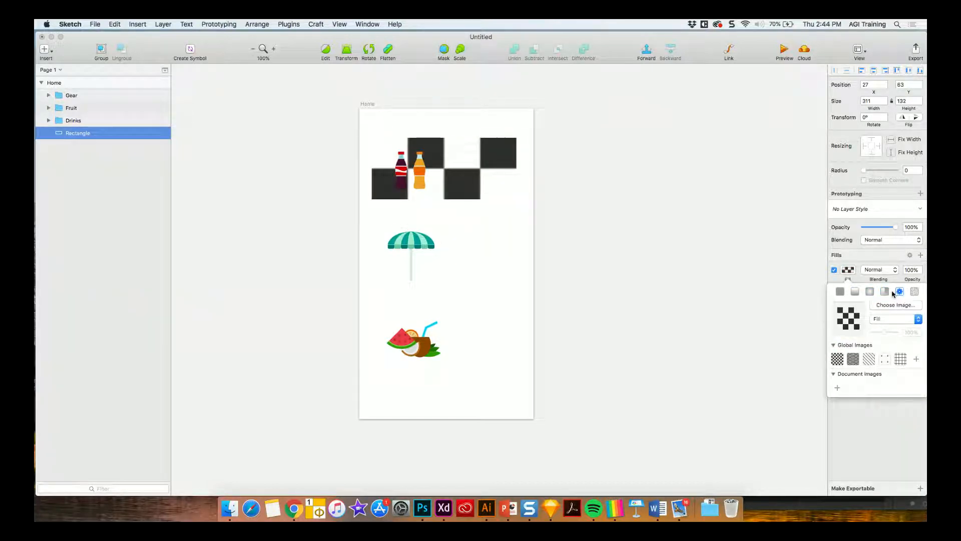
Give the rectangle a solid pale yellow fill, E8E89C, and round its corners to a radius of 13
left_click(840, 291)
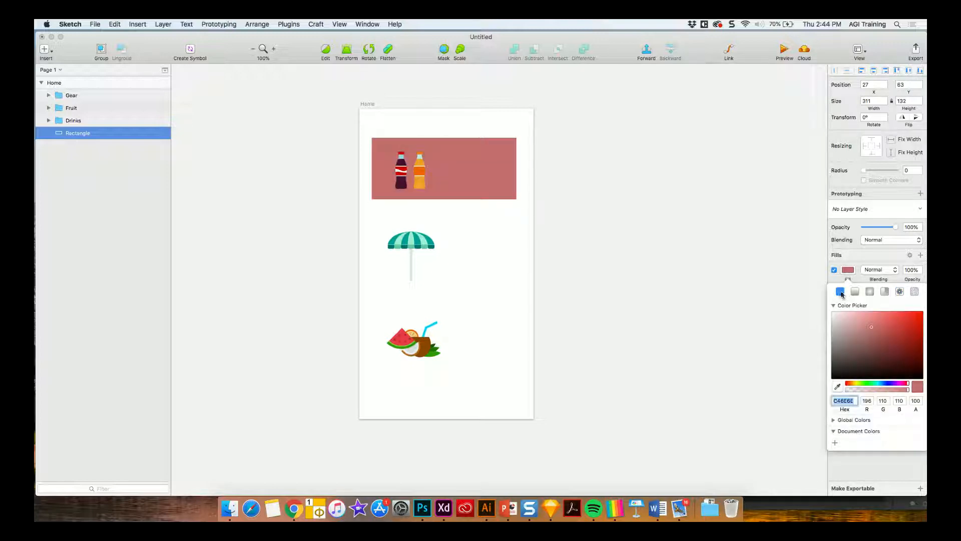
left_click_drag(861, 386, 855, 386)
left_click(862, 320)
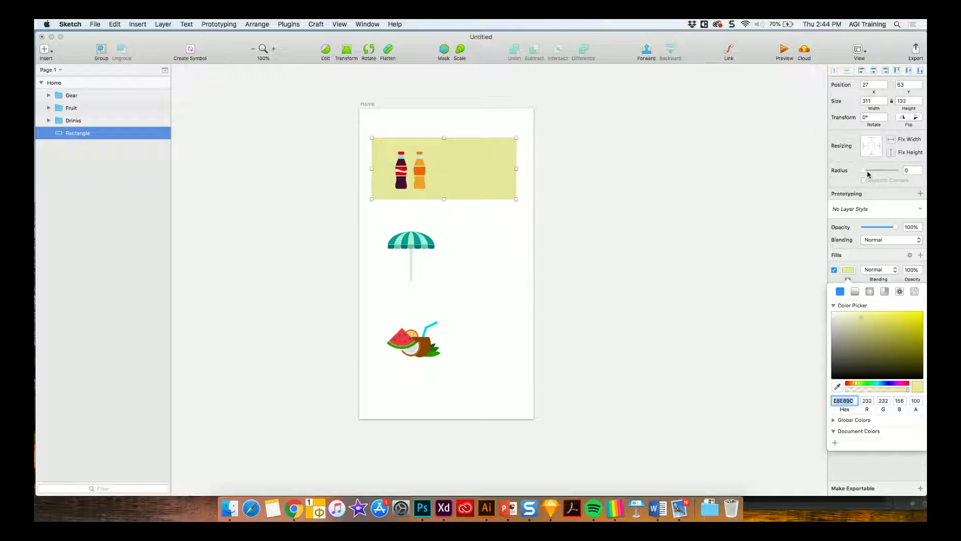
left_click_drag(864, 171, 876, 172)
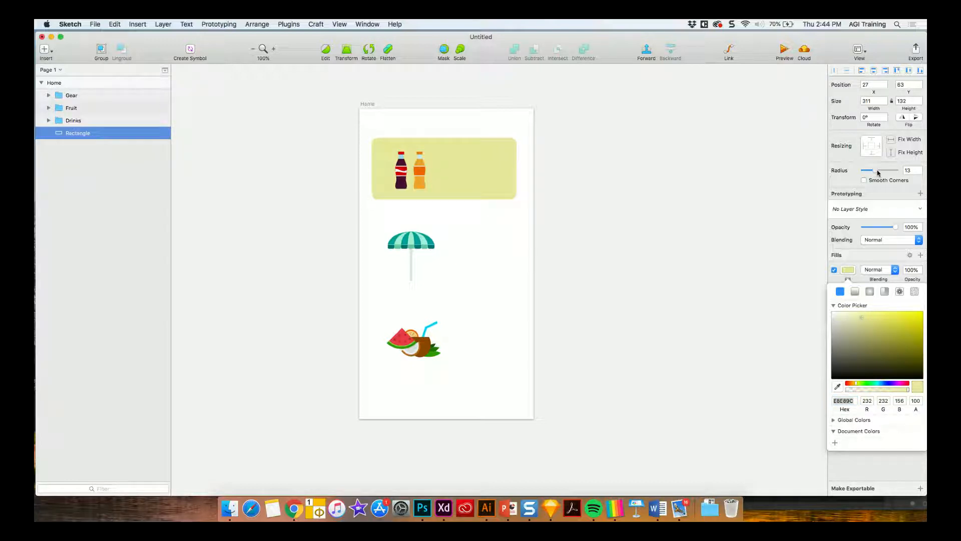
Move the Drinks group off the yellow rectangle to below the umbrella, at about X 27, Y 353
left_click(567, 185)
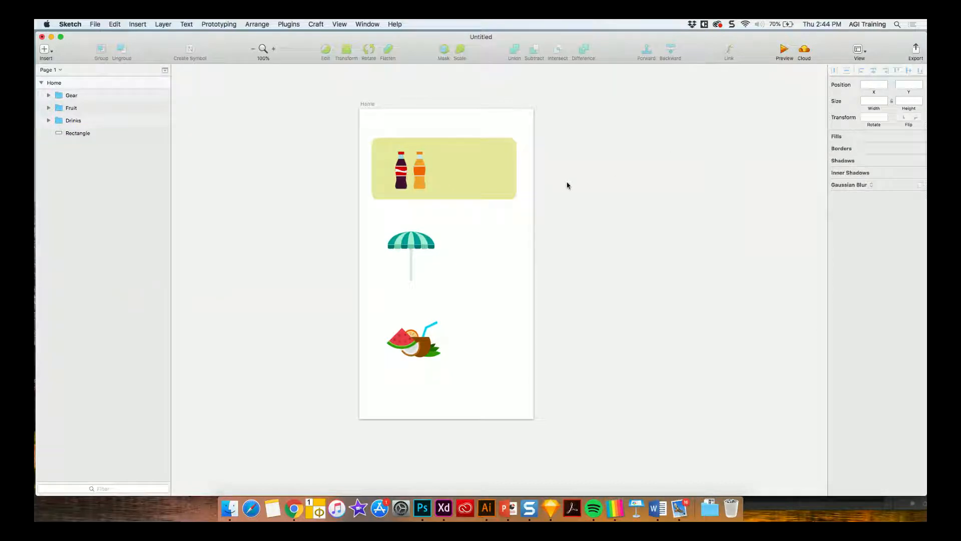
left_click(414, 177)
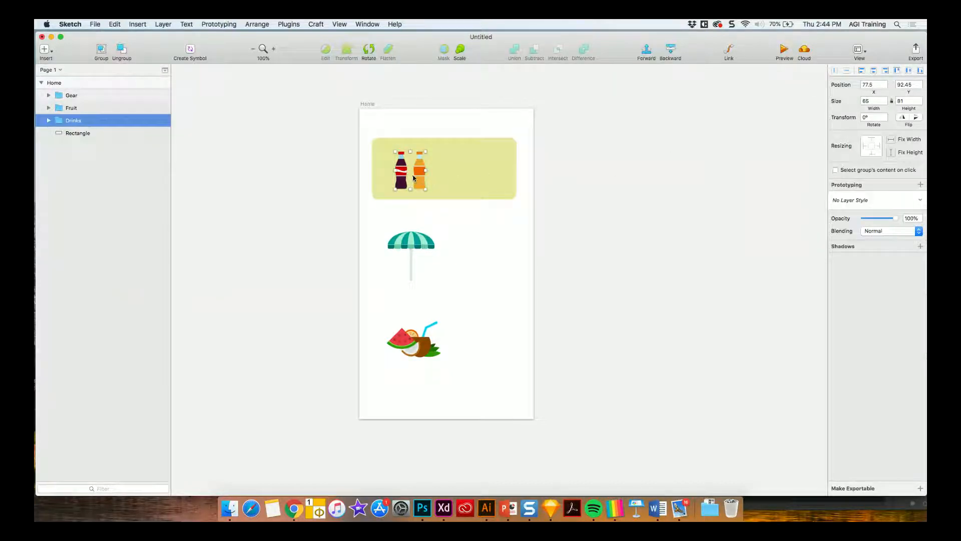
left_click_drag(413, 177, 390, 299)
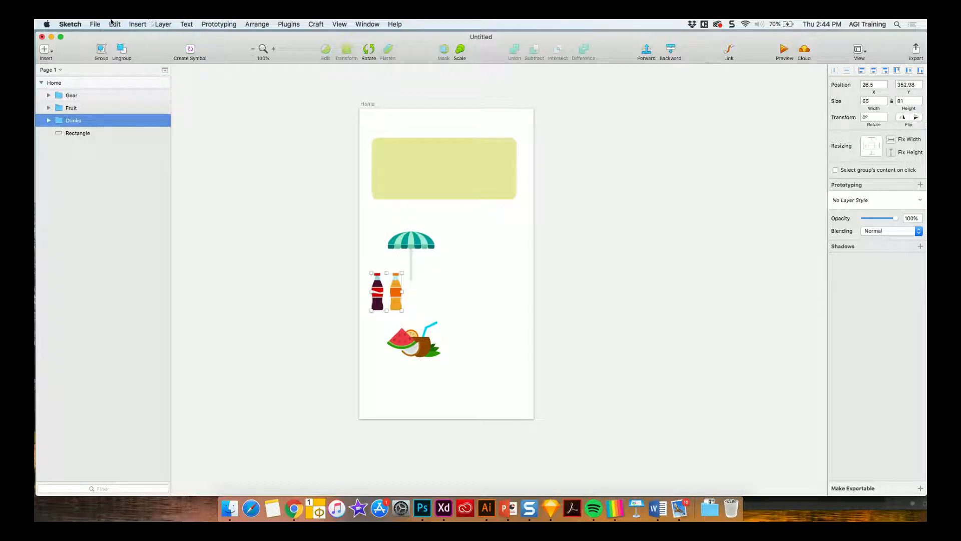
Insert the image Fruit.png from the Beach_images folder into the Home artboard
left_click(139, 24)
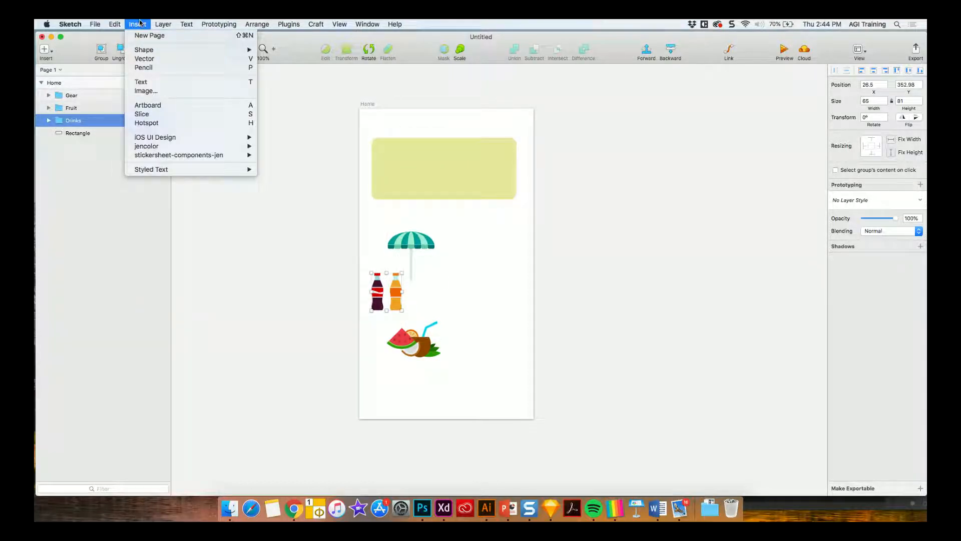
left_click(139, 91)
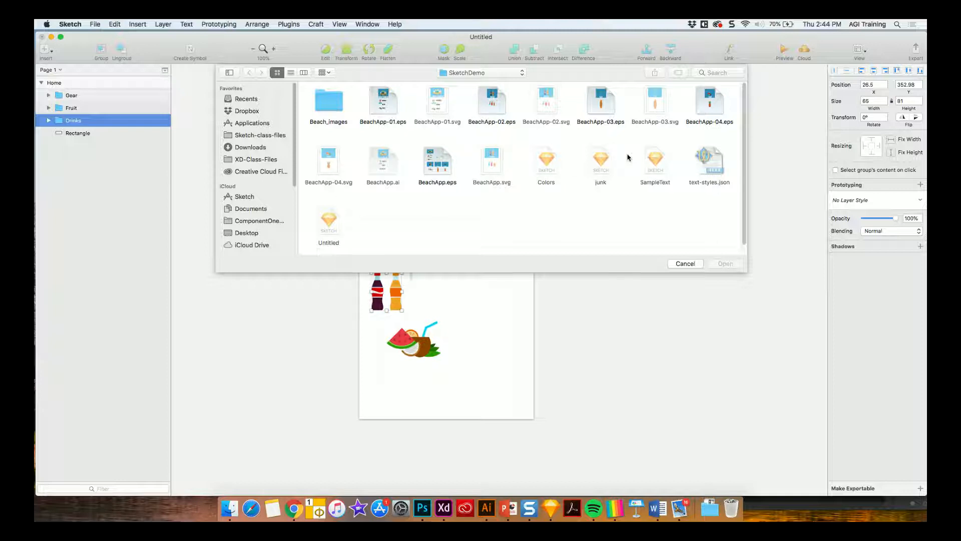
double_click(329, 101)
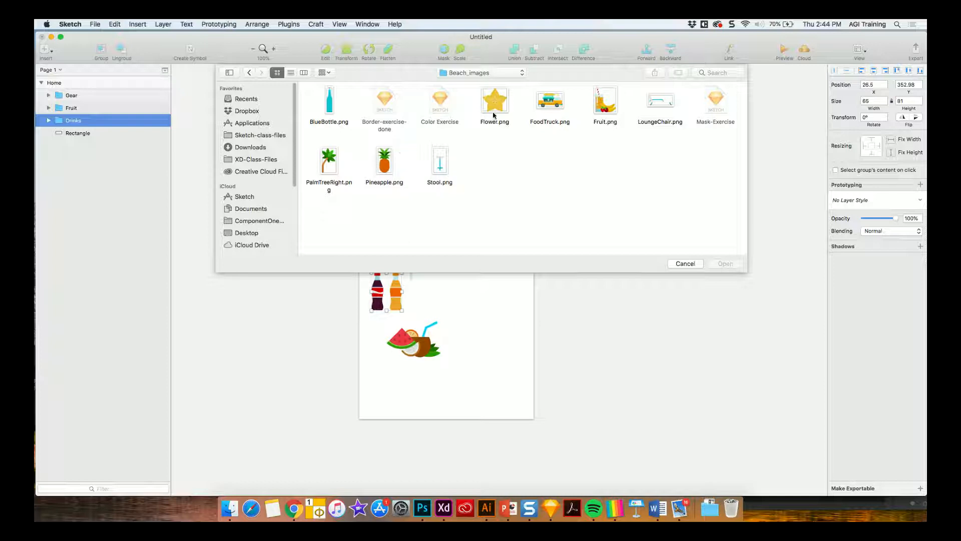
double_click(605, 105)
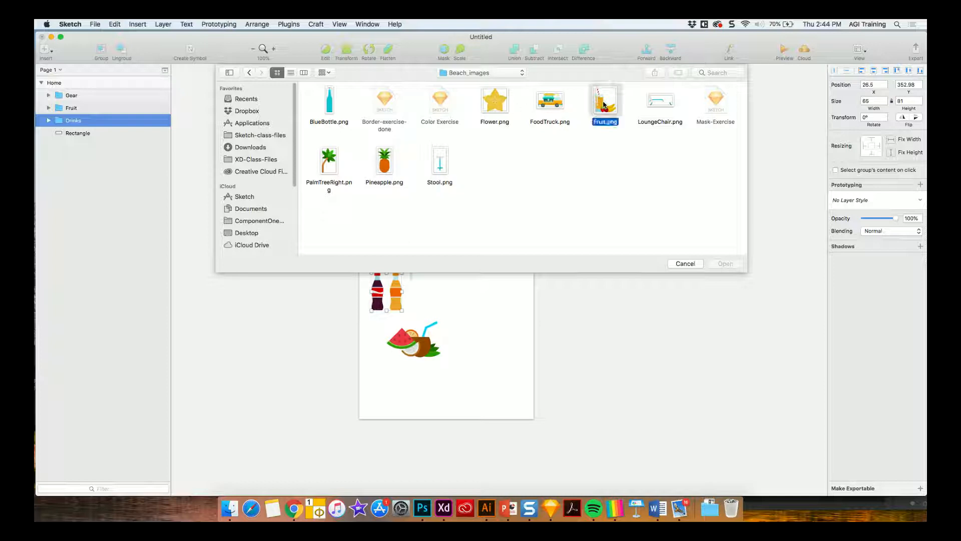
Scale the inserted fruit image down to about 79 × 95 and place it at the left end of the yellow rectangle
left_click_drag(482, 285, 396, 173)
left_click_drag(450, 124, 415, 165)
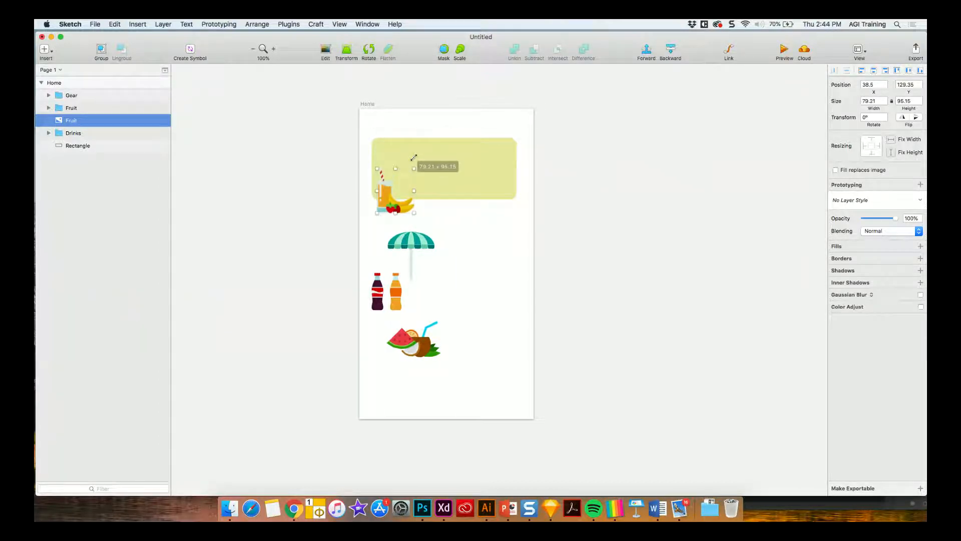
left_click_drag(387, 205, 387, 185)
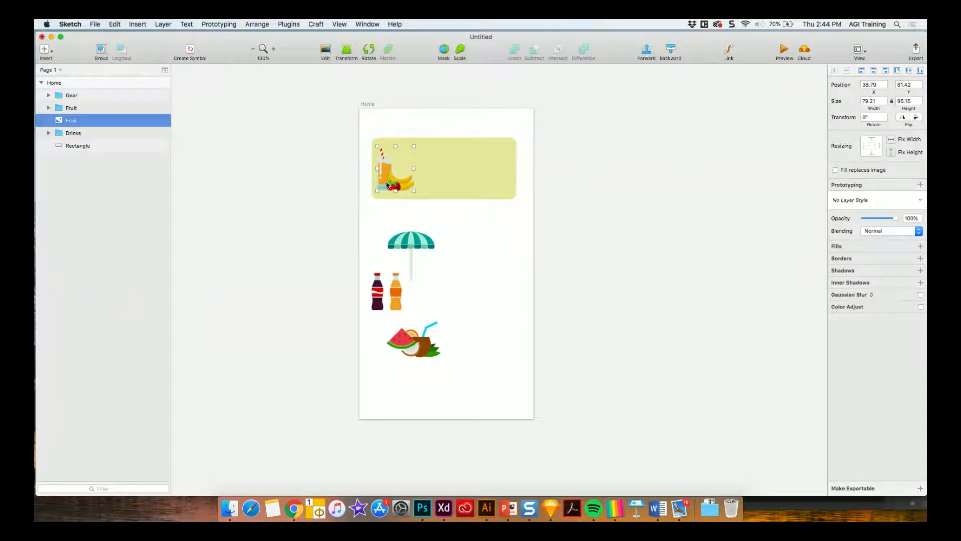
Start inserting another image and browse the Beach_images and SketchDemo folders for one
left_click(94, 24)
mouse_move(137, 22)
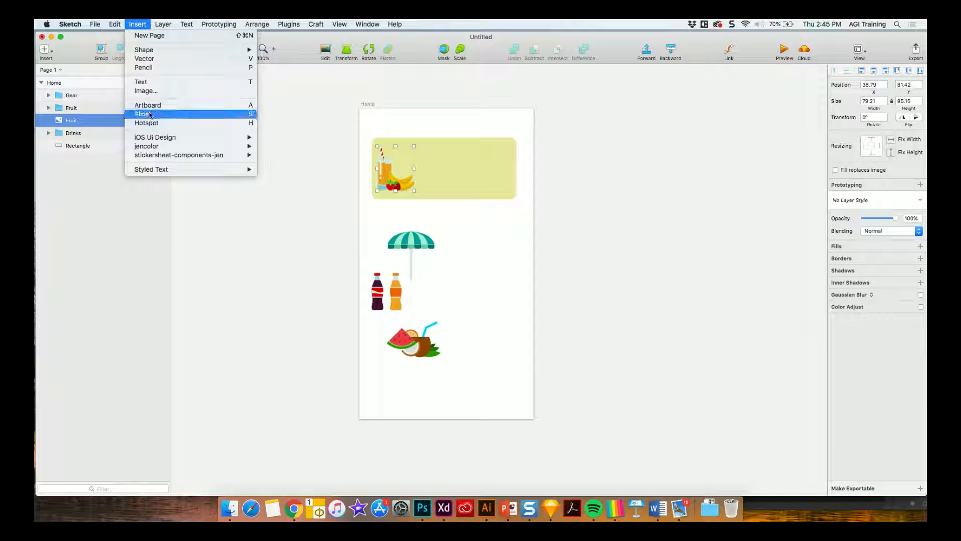
left_click(146, 91)
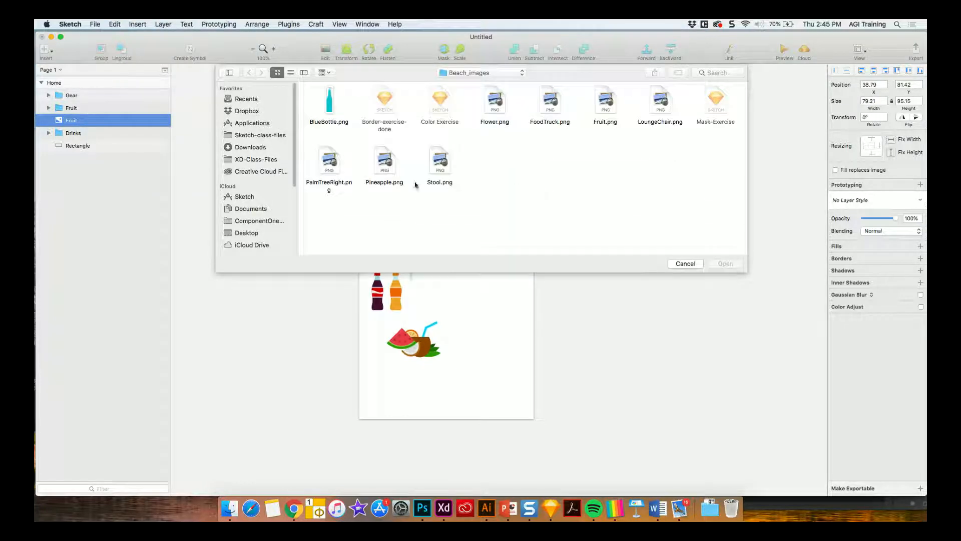
left_click(495, 74)
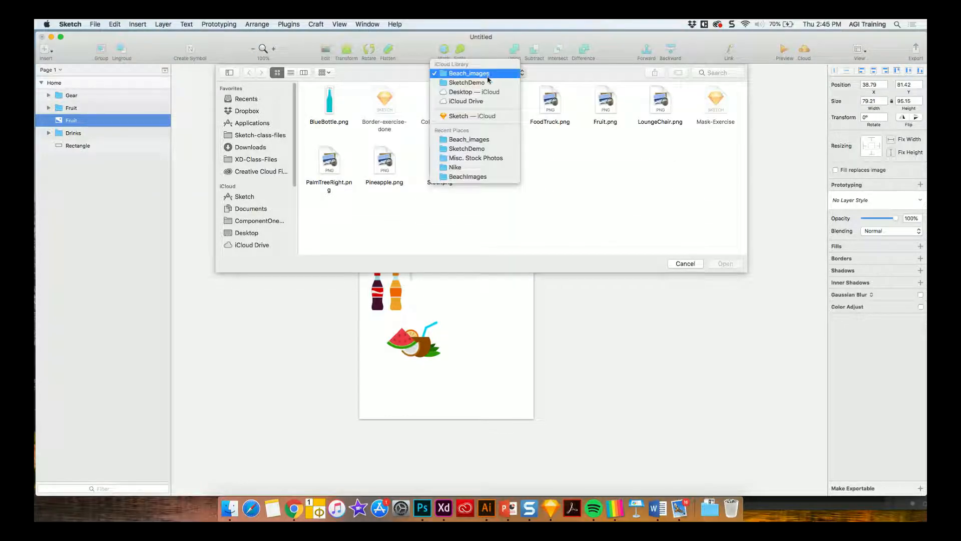
left_click(484, 83)
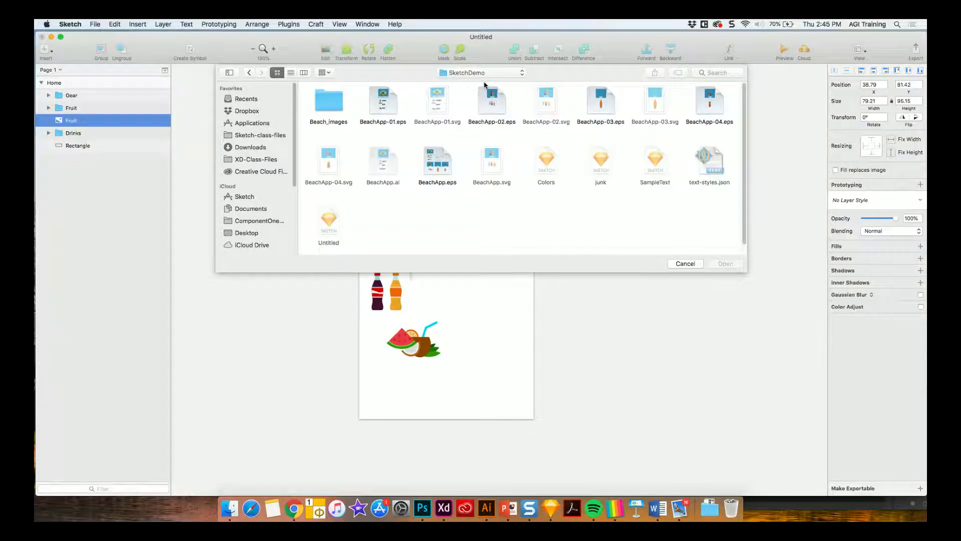
left_click(472, 75)
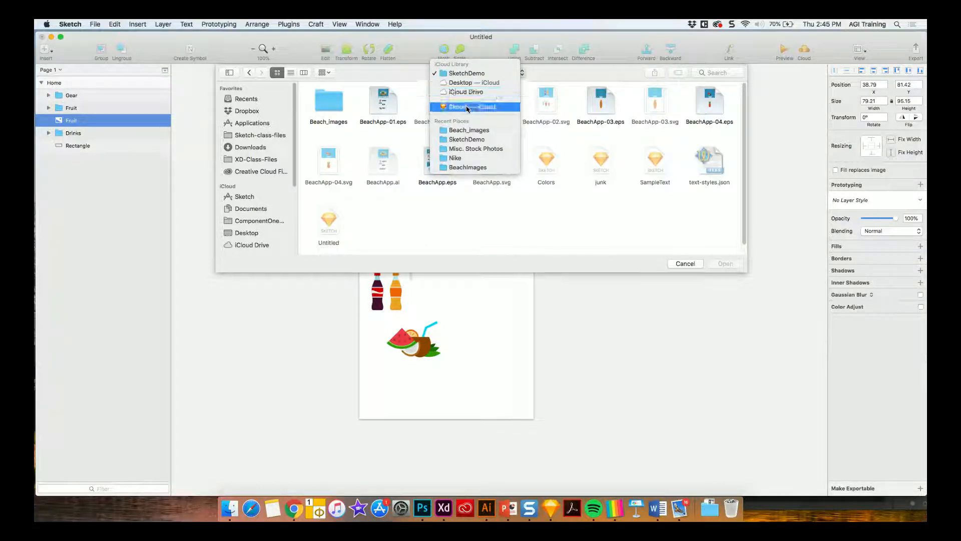
left_click(462, 139)
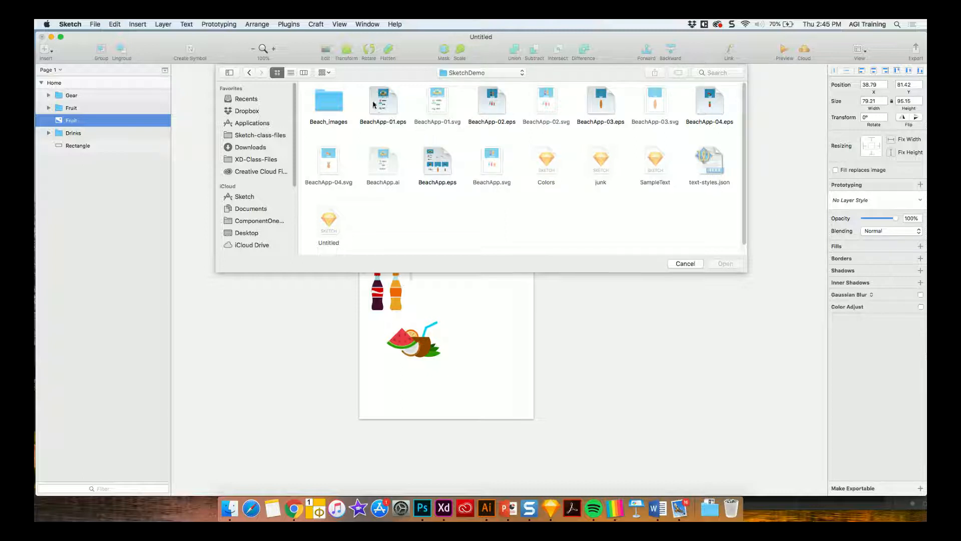
Insert the fifth headshot from the Headshot-Small images folder in Sketch-class-files and place it beside the umbrella, at about X 163, Y 234
left_click(247, 232)
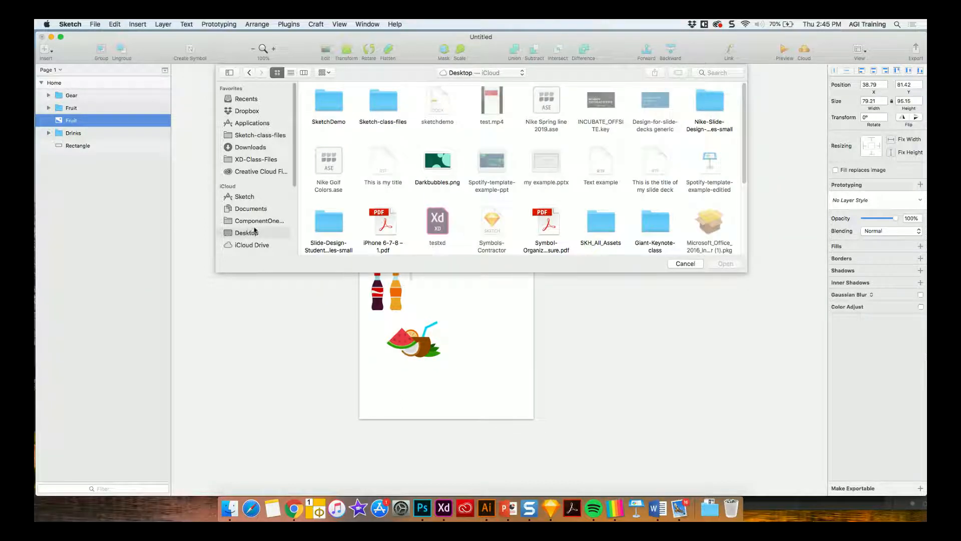
left_click(386, 108)
double_click(386, 108)
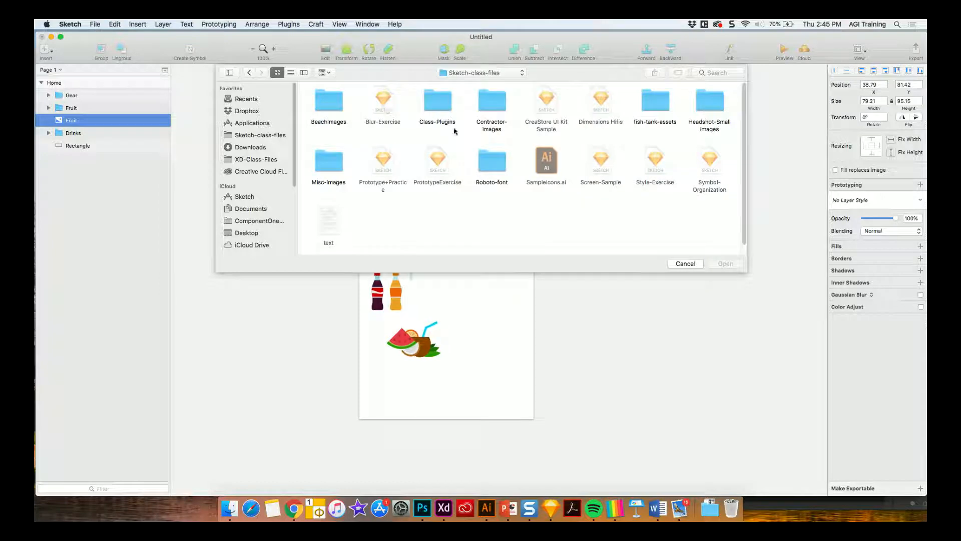
double_click(698, 99)
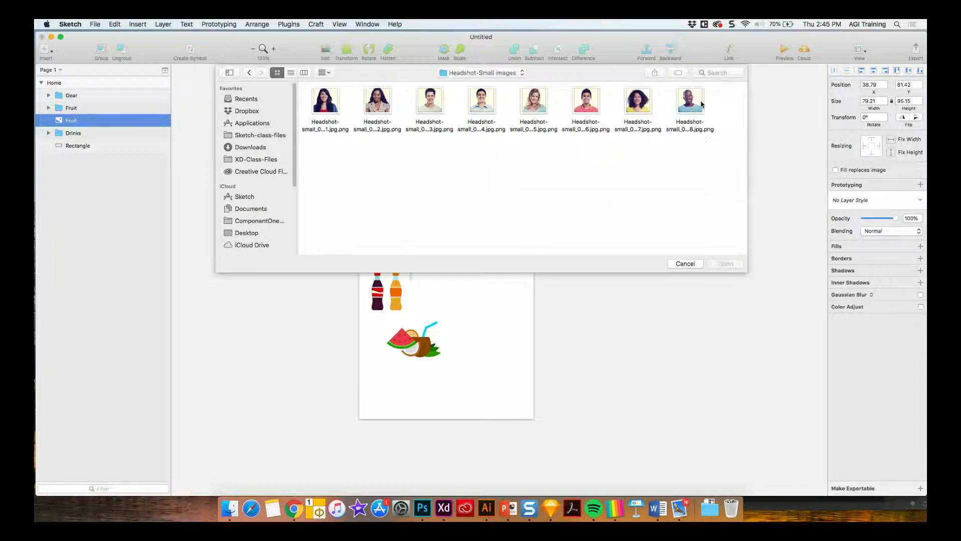
left_click(539, 103)
double_click(541, 105)
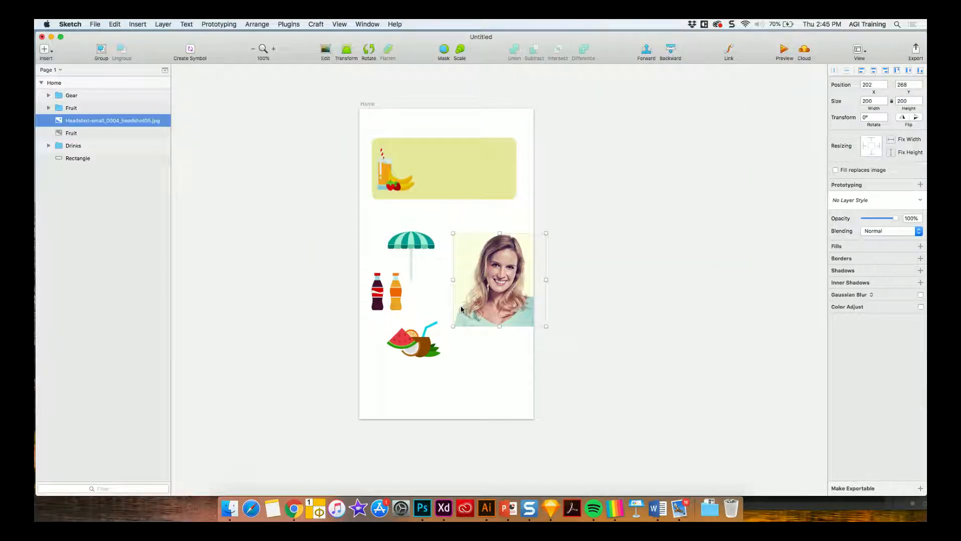
left_click_drag(499, 284, 487, 273)
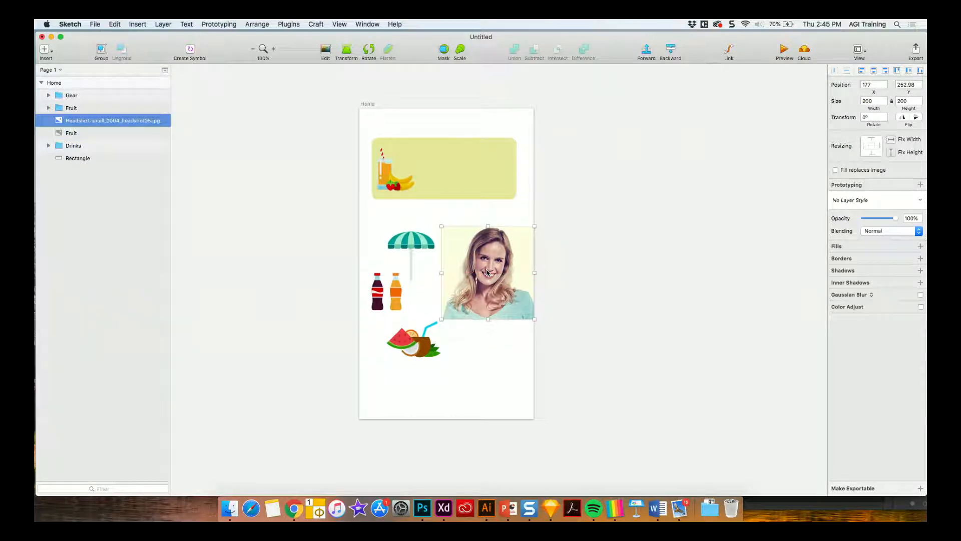
left_click_drag(487, 273, 480, 266)
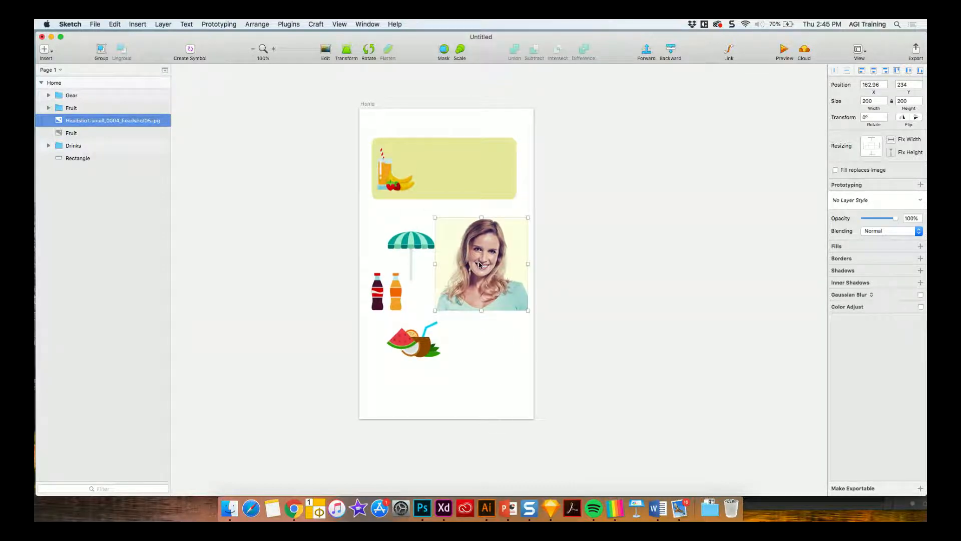
Open the headshot for bitmap editing and try selecting its pale background with the Magic Wand
double_click(480, 265)
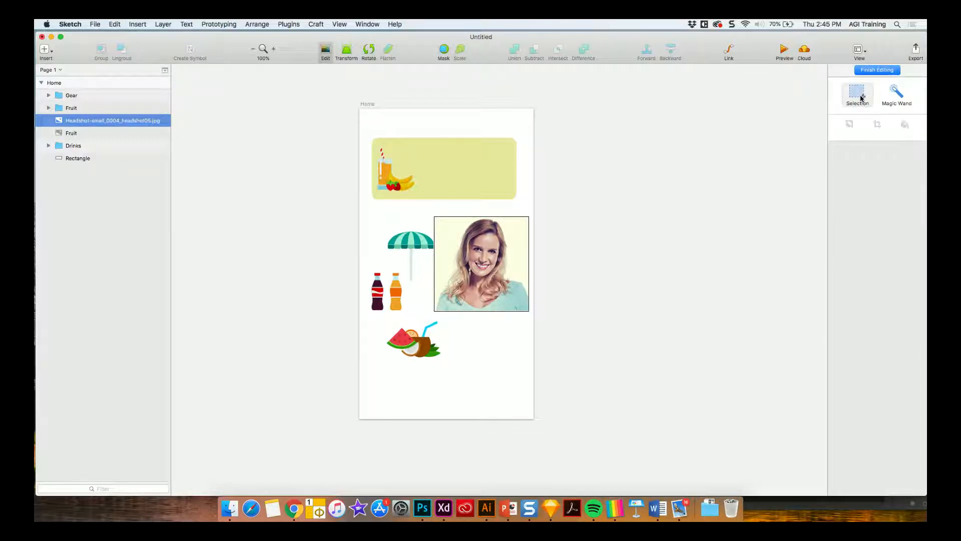
left_click(896, 93)
left_click(444, 230)
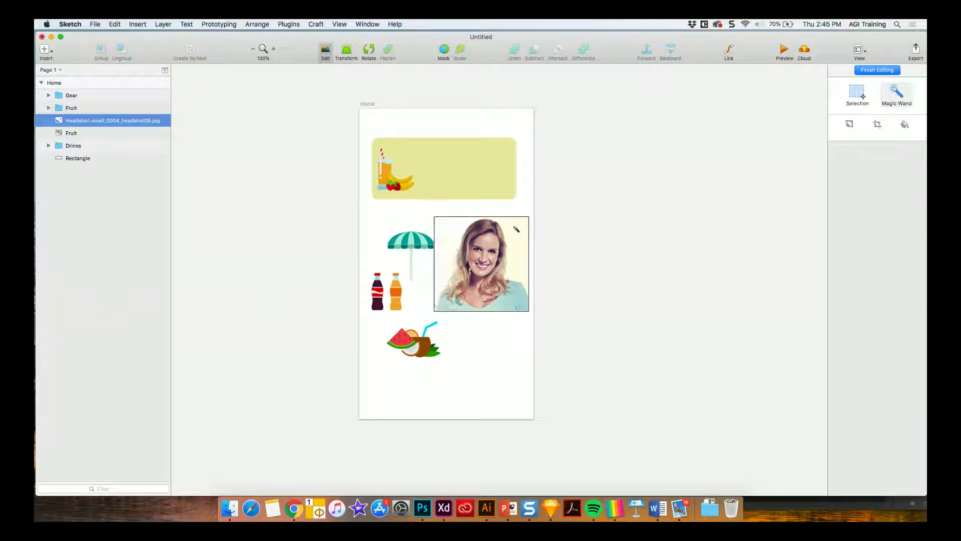
left_click(523, 240)
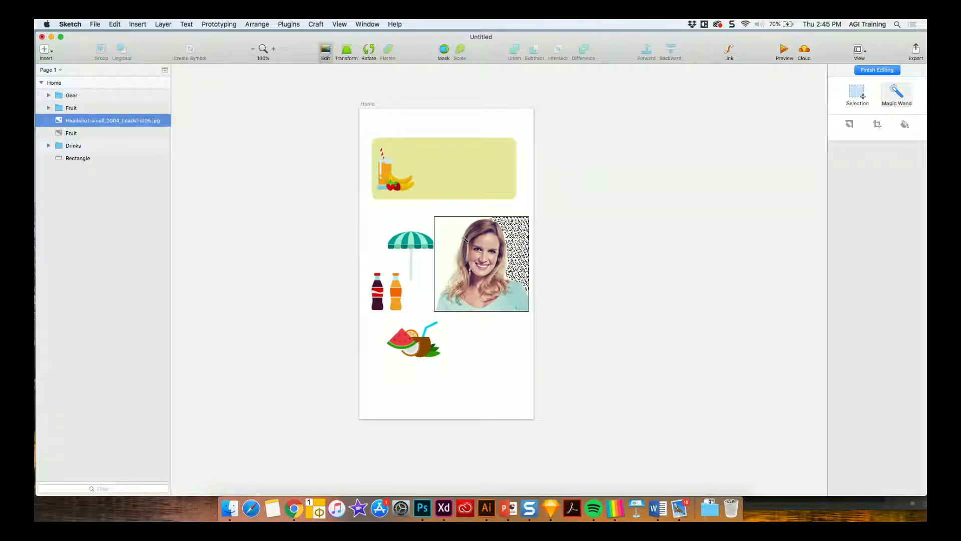
left_click_drag(507, 236, 506, 213)
left_click_drag(453, 236, 440, 231)
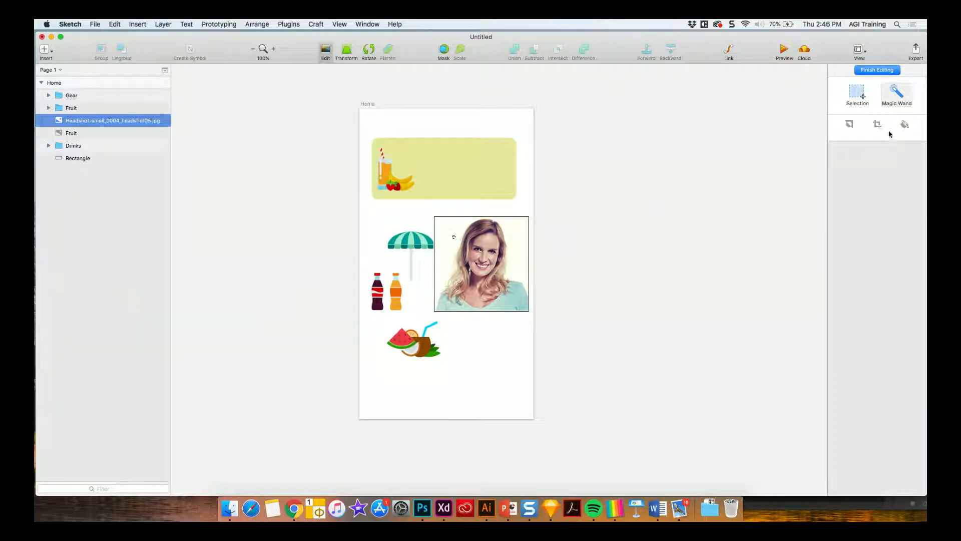
Switch to the rectangular Selection tool, leave bitmap editing and delete the headshot image
left_click(864, 95)
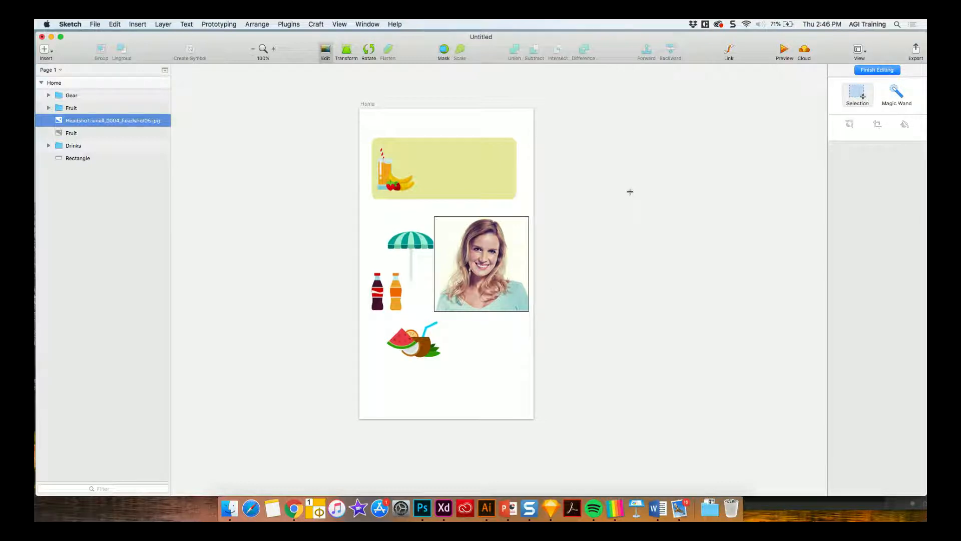
key("Escape")
key("BackSpace")
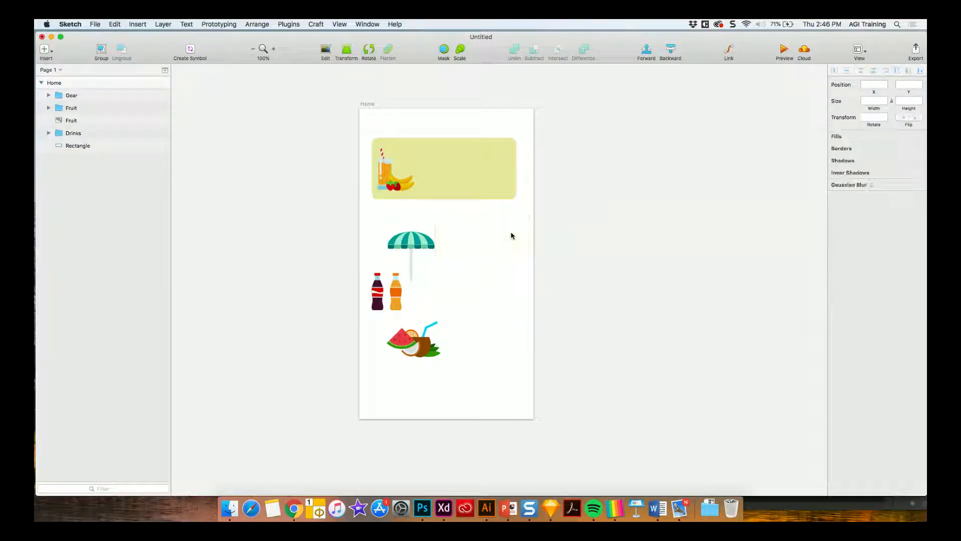
Shift the fruit image slightly right to about X 52 and add a text layer reading "Fruit" to the right of the umbrella
left_click_drag(392, 184, 399, 184)
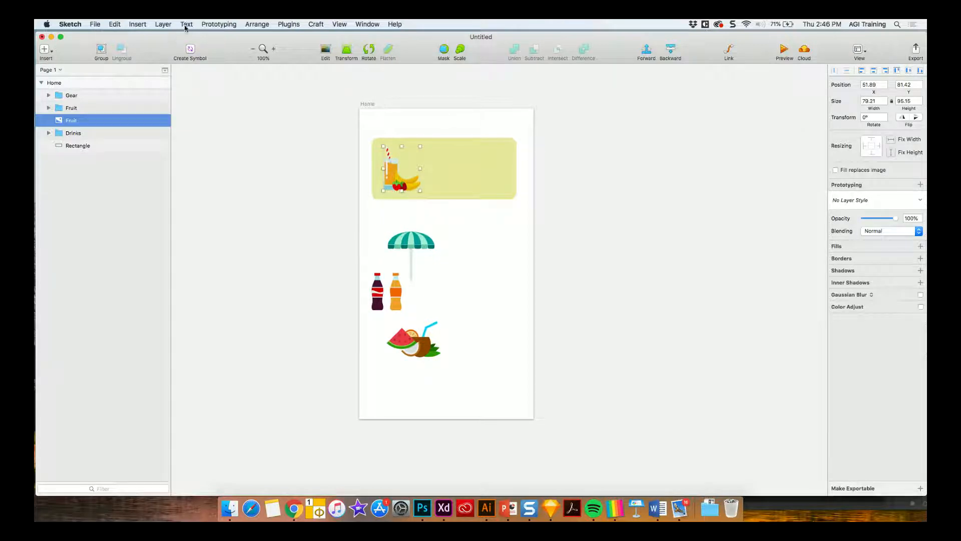
key("t")
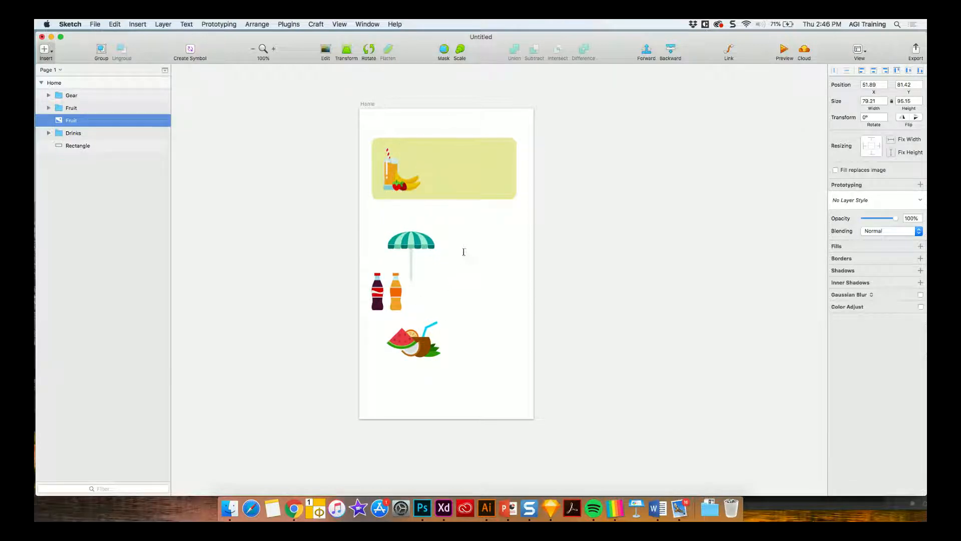
left_click(466, 236)
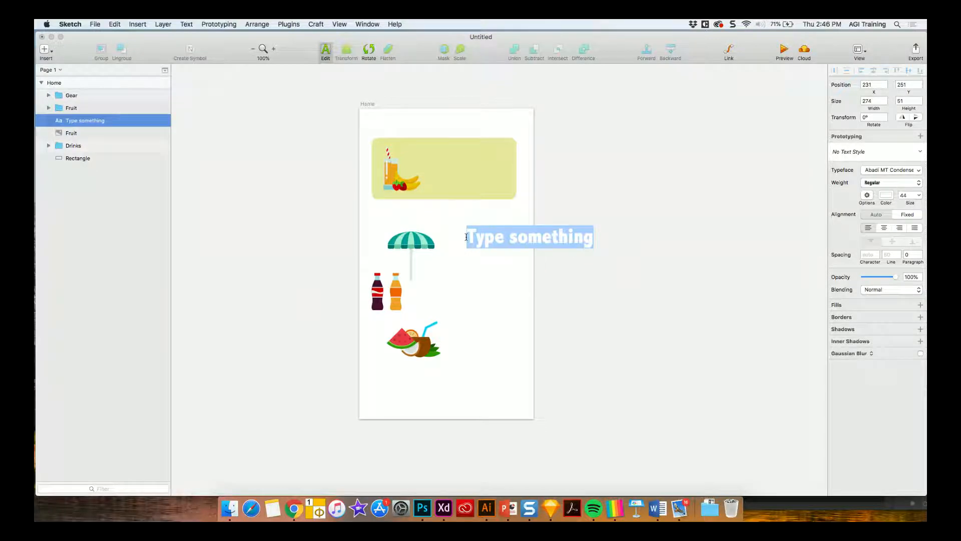
type("Fruit")
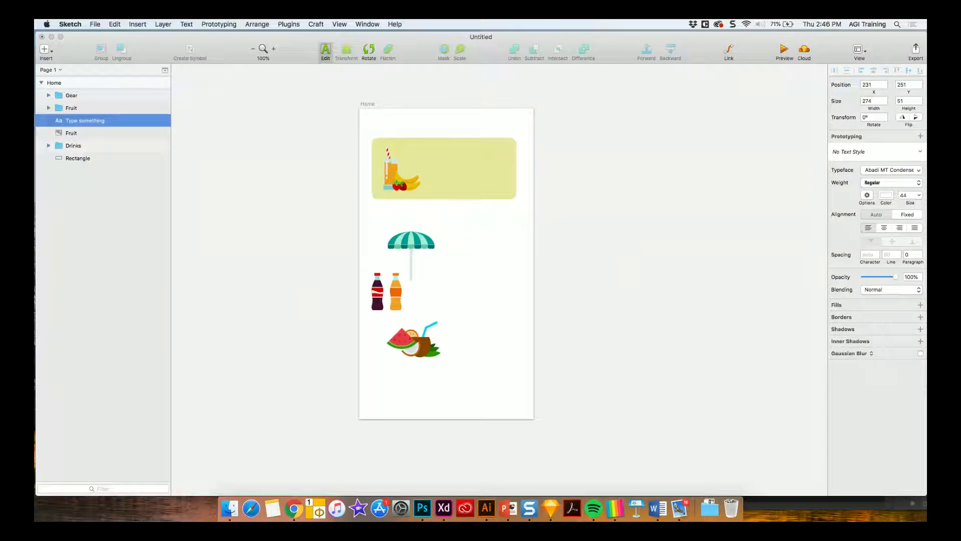
Colour the "Fruit" text dark grey 2F2727 and move it onto the yellow rectangle beside the fruit image, at about X 163, Y 116
key("super+a")
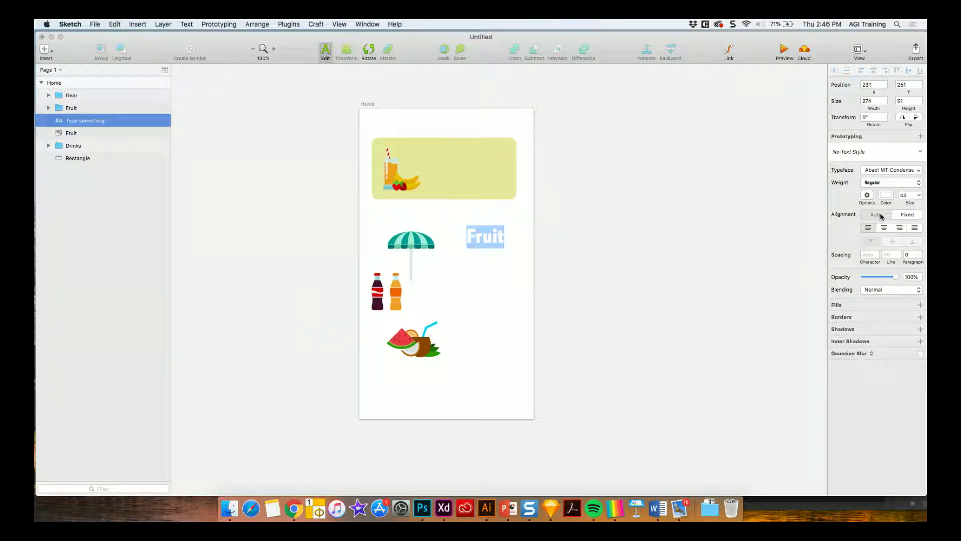
left_click(886, 195)
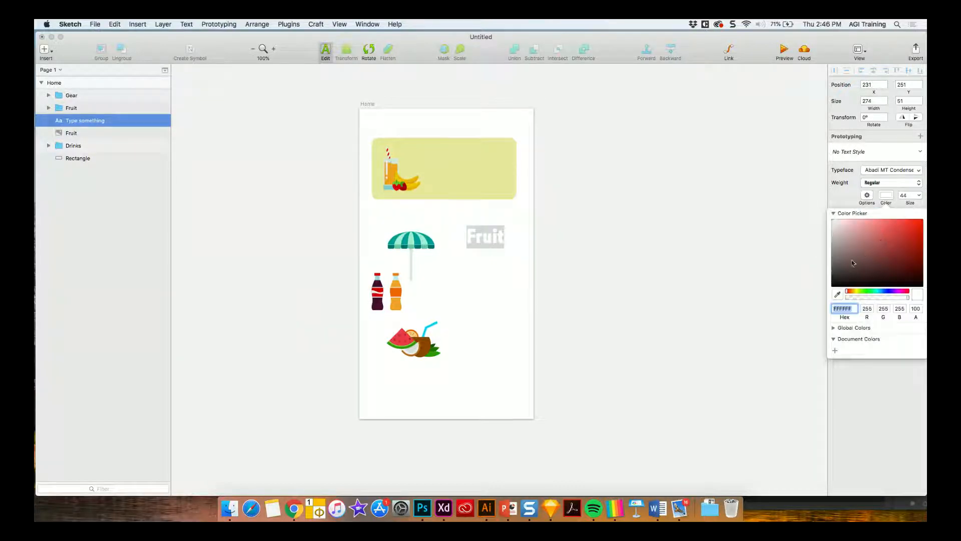
left_click(847, 275)
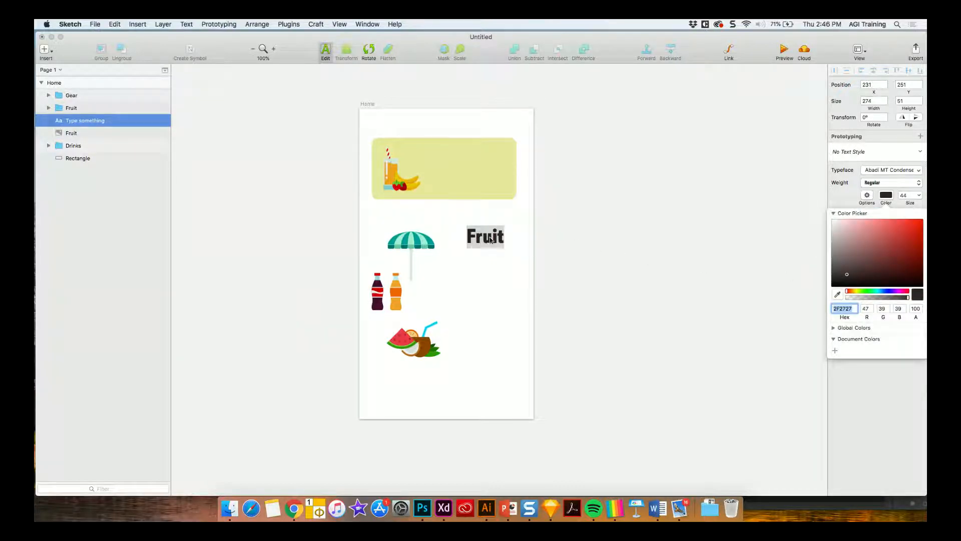
left_click(514, 235)
left_click(536, 254)
left_click_drag(488, 242, 457, 183)
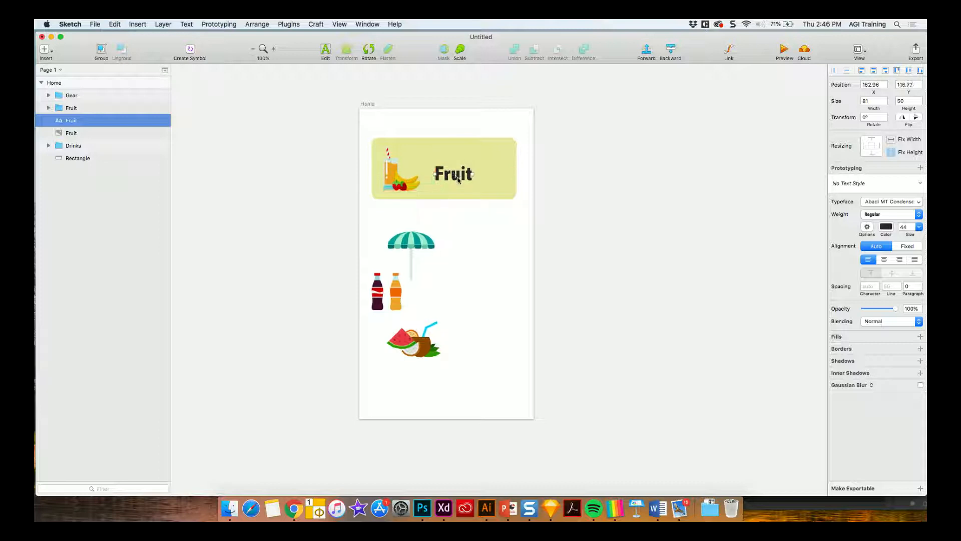
Resize the yellow rectangle behind the fruit image and text to about 303 by 114
left_click(457, 159)
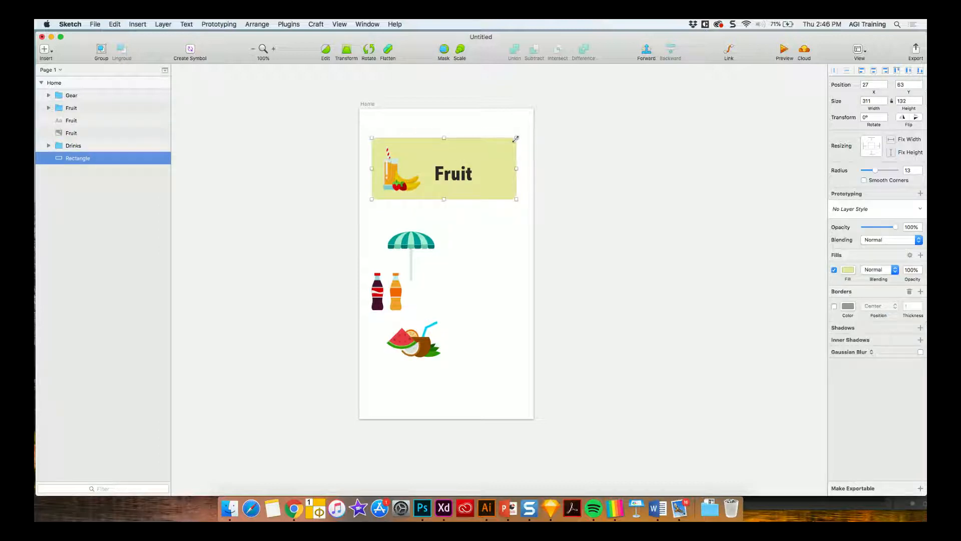
left_click_drag(515, 139, 513, 147)
left_click_drag(402, 175, 402, 177)
left_click(583, 144)
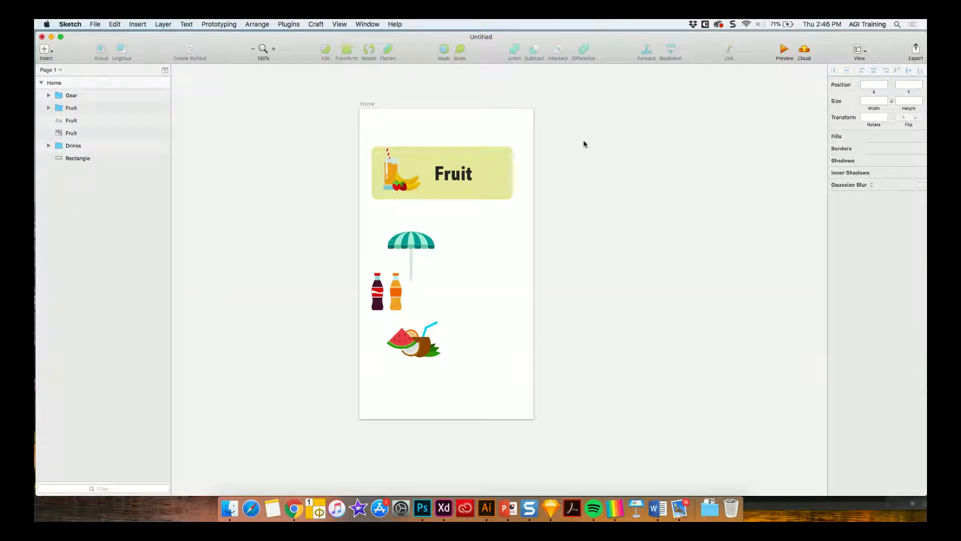
Try grouping the yellow rectangle, fruit image and "Fruit" text, and ungroup them again
left_click_drag(573, 142, 349, 201)
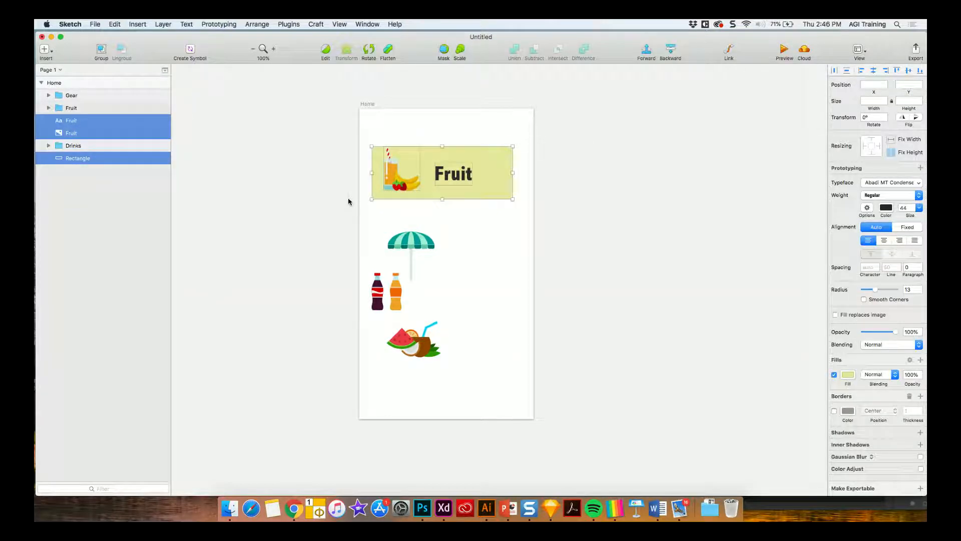
key("super+g")
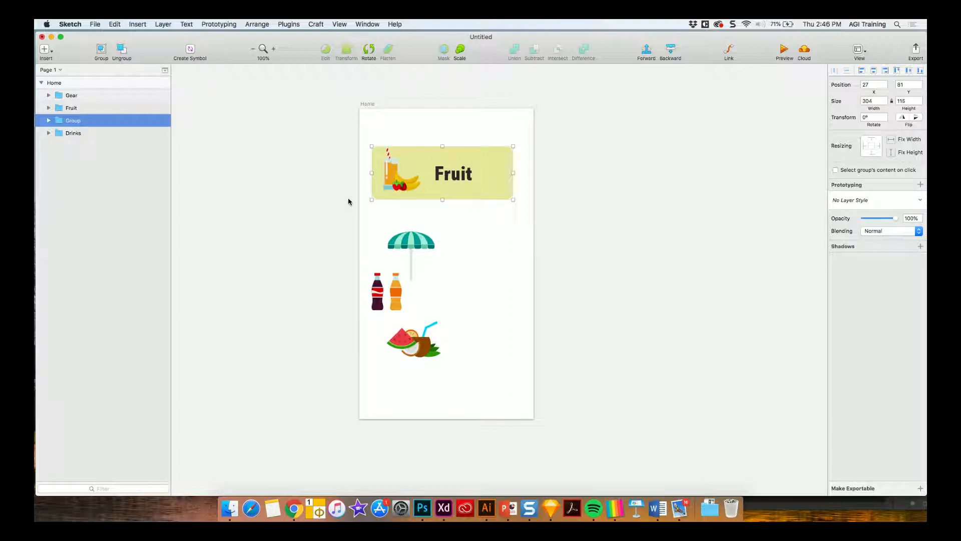
key("Return")
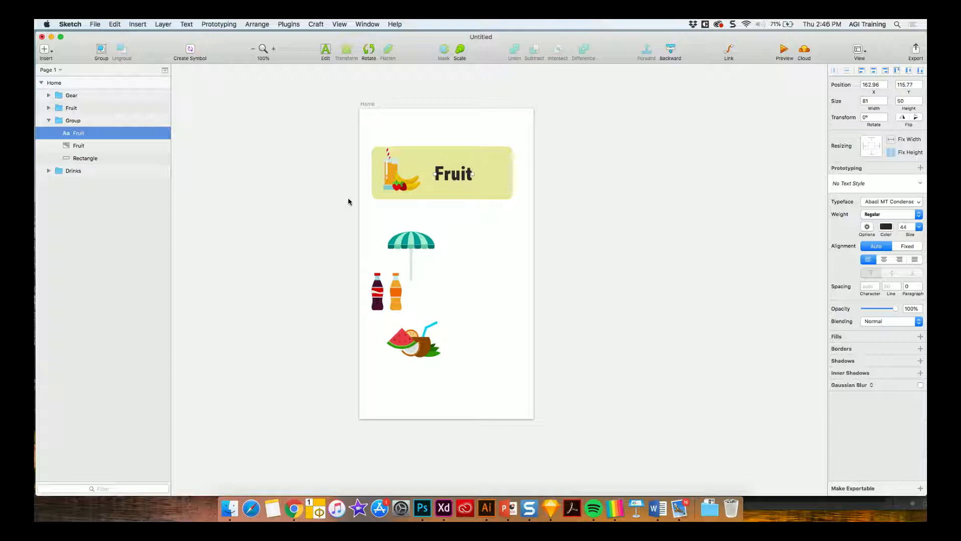
key("super+a")
key("shift+super+g")
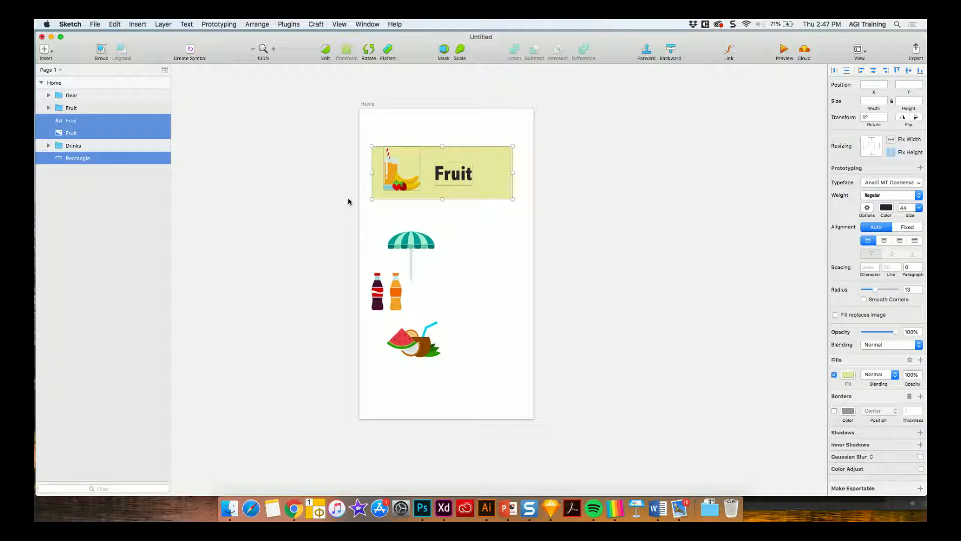
Group the yellow rectangle, fruit image and "Fruit" text, and name the group MyButton
key("super+g")
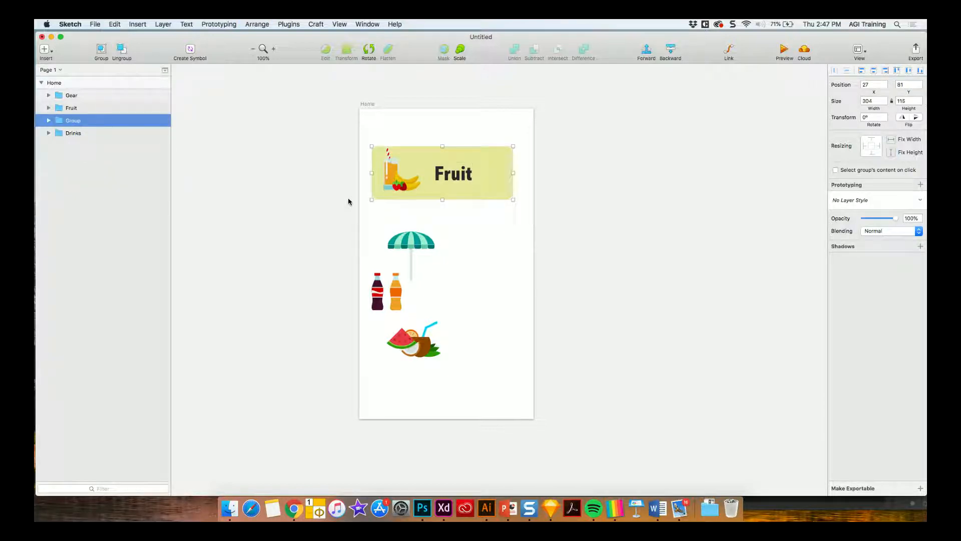
key("super+r")
type("MyB")
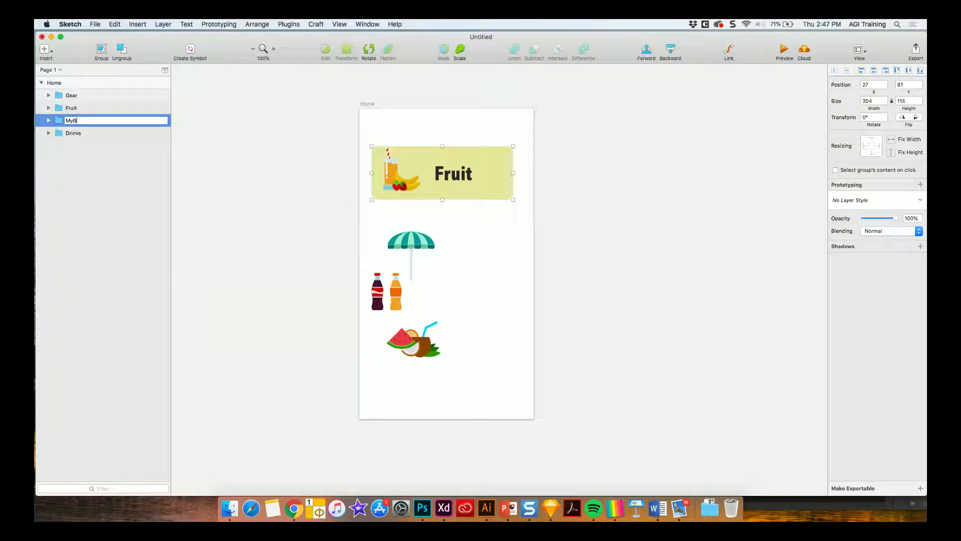
type("utton")
key("Return")
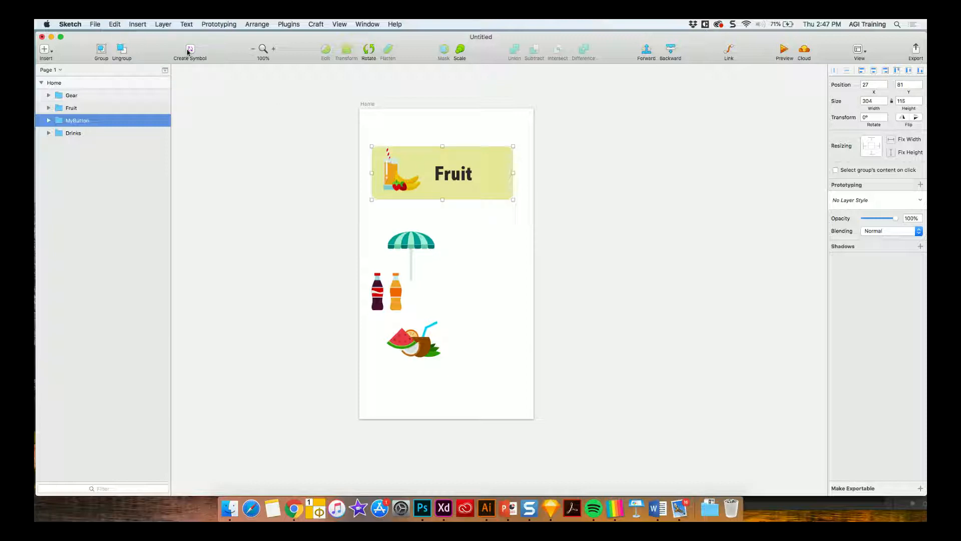
Convert the MyButton group into a symbol sent to the Symbols page, view it there and return to Page 1
right_click(491, 157)
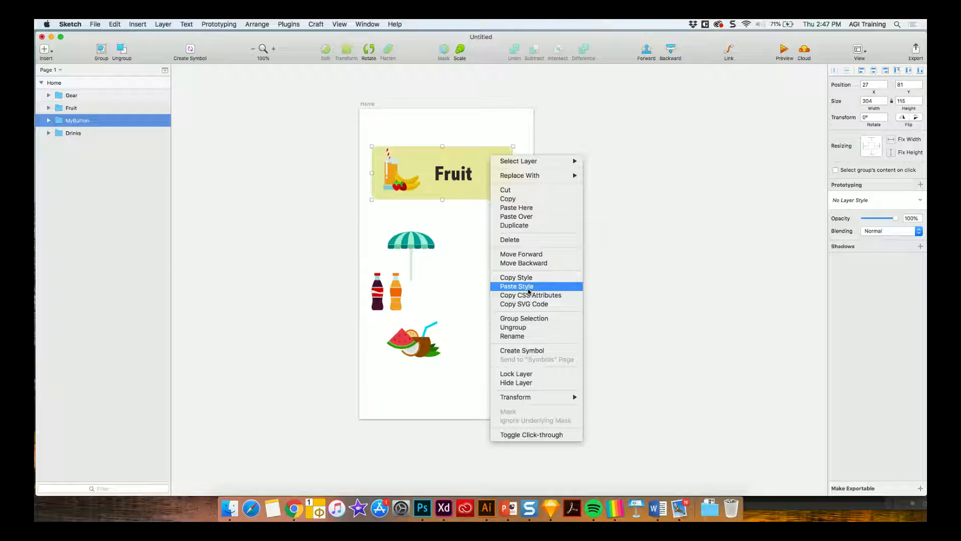
left_click(519, 351)
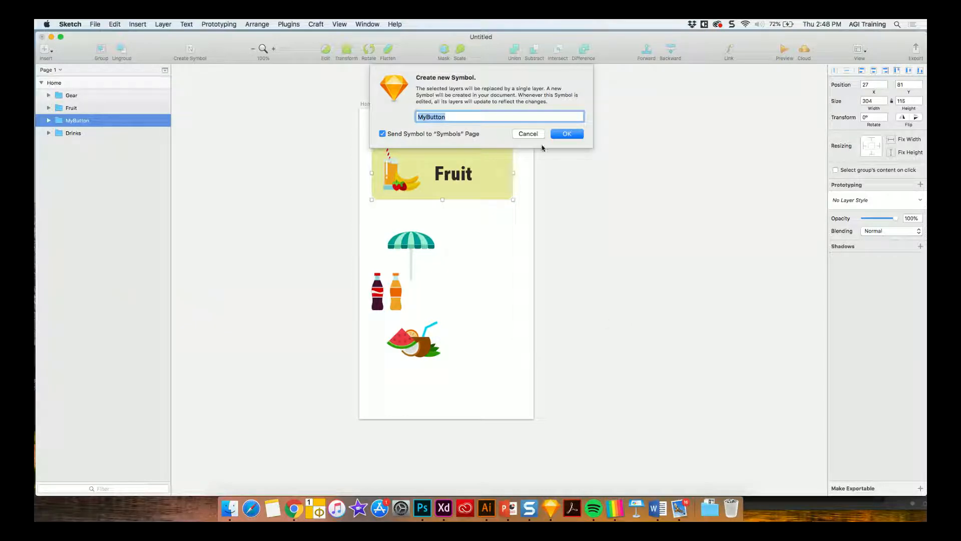
left_click(555, 135)
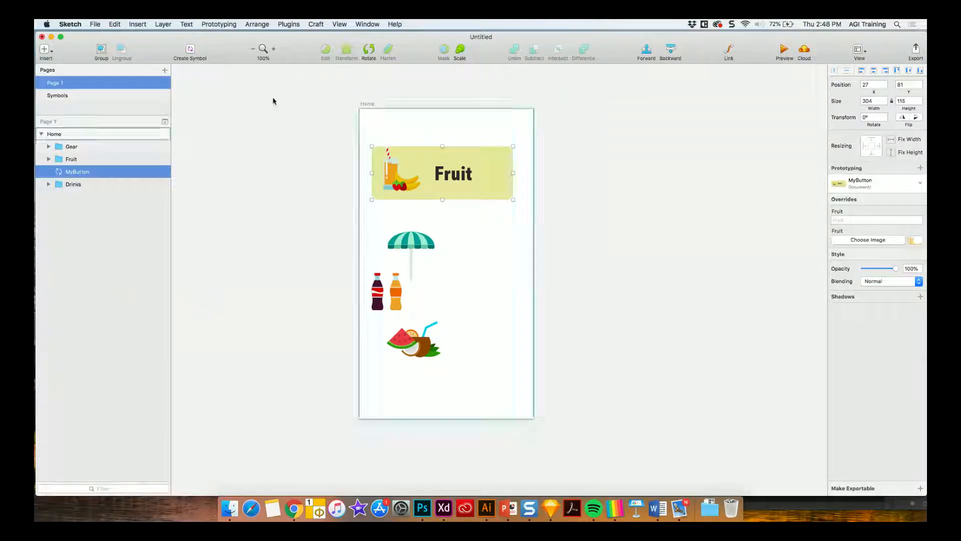
left_click(56, 96)
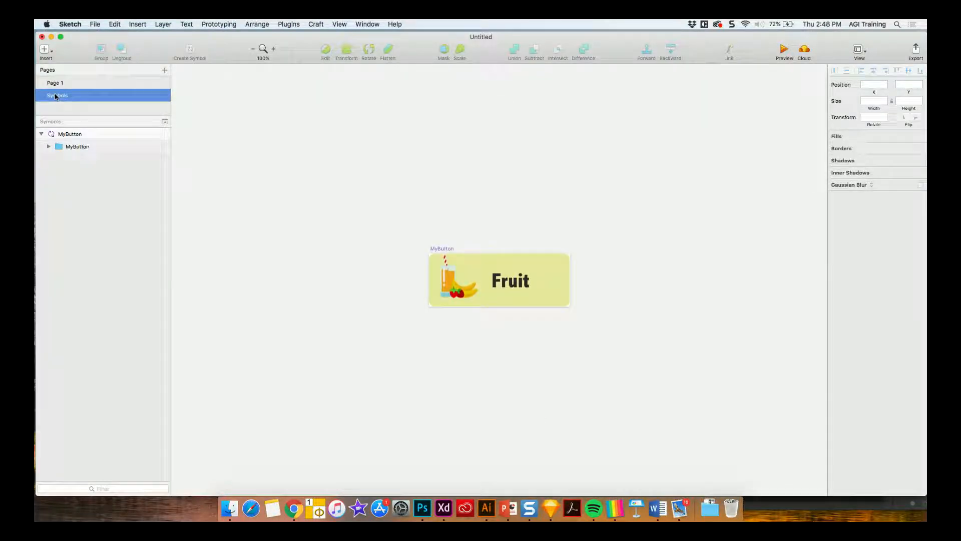
left_click(56, 83)
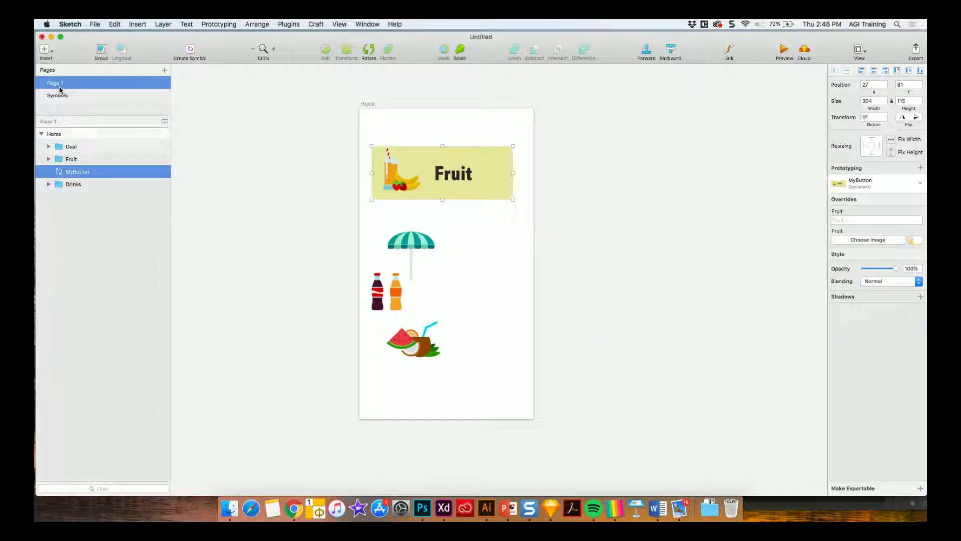
left_click(290, 191)
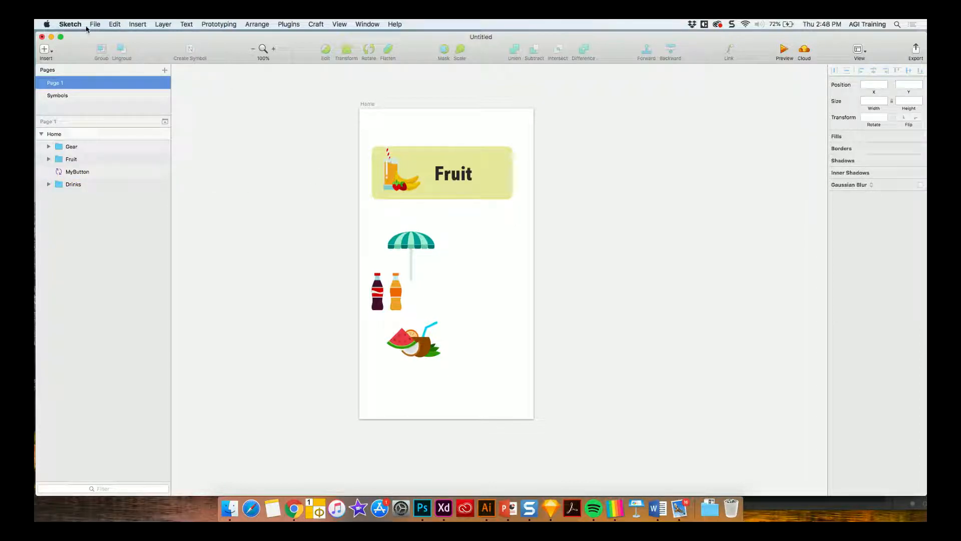
Insert a second instance of the MyButton symbol below the first one on the Home artboard
left_click(43, 59)
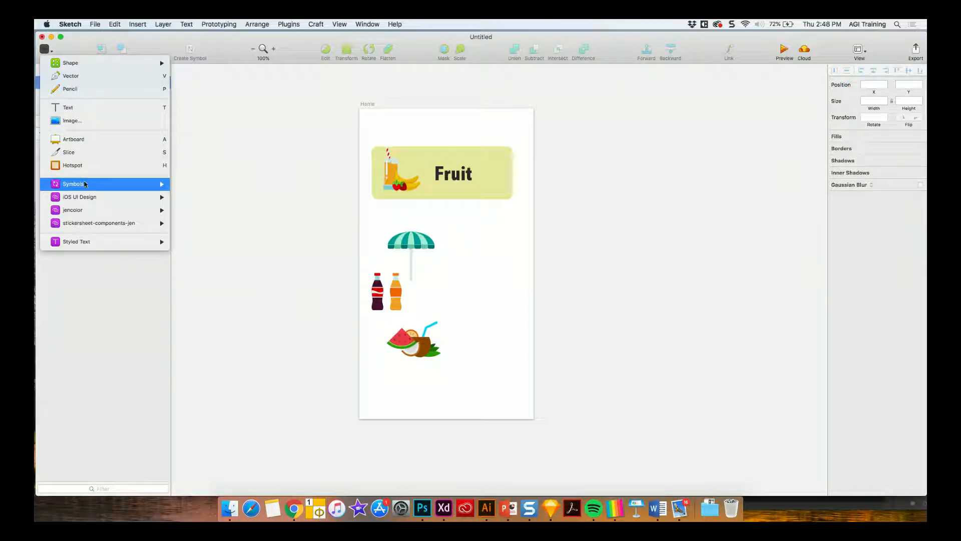
mouse_move(125, 183)
left_click(207, 184)
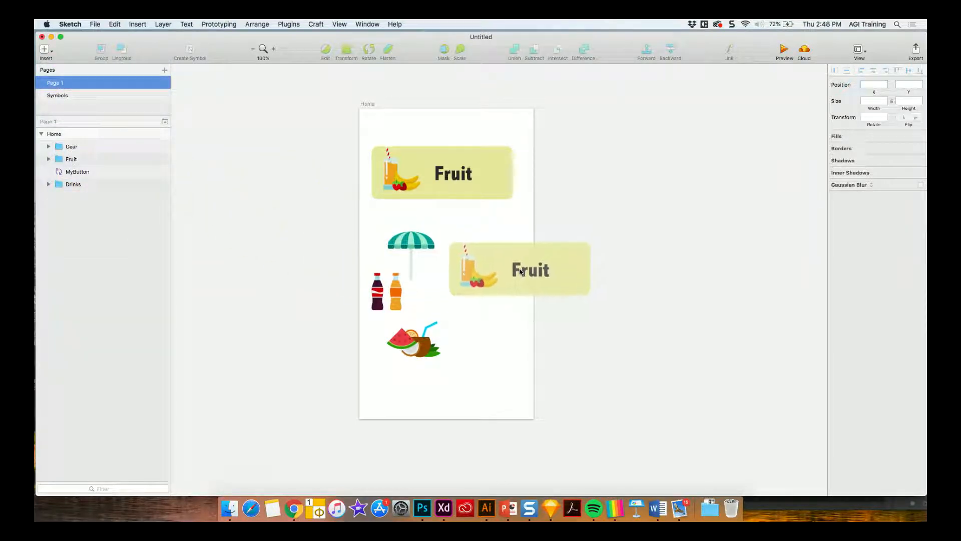
left_click(515, 270)
left_click_drag(420, 243, 395, 236)
Move the umbrella and bottles below the second button, and delete the watermelon and coconut group
left_click_drag(472, 257, 439, 372)
left_click(420, 350)
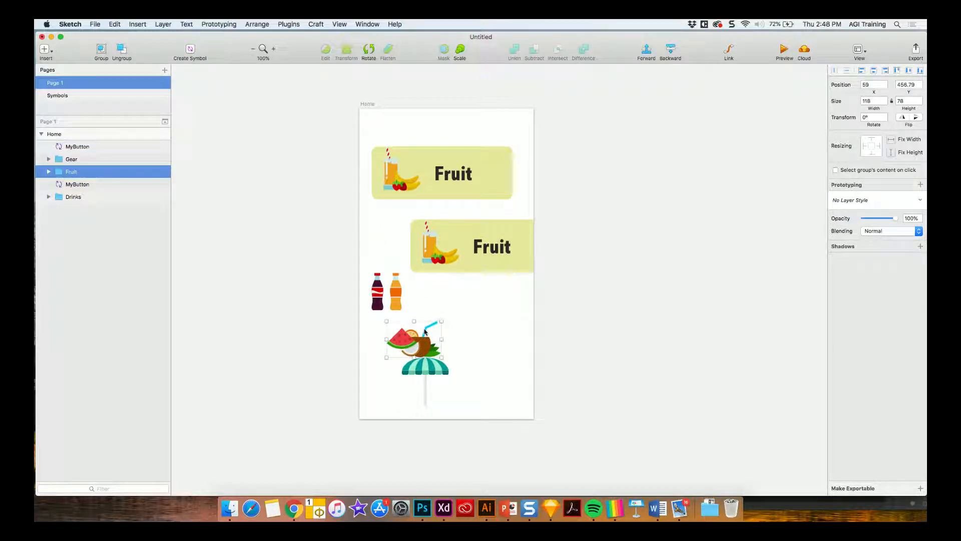
key("Delete")
left_click(394, 295)
left_click_drag(395, 296, 455, 336)
Move the second button to about X 42, Y 236 and override its text with "Drinks" and its image with BlueBottle.png
left_click_drag(479, 250, 447, 249)
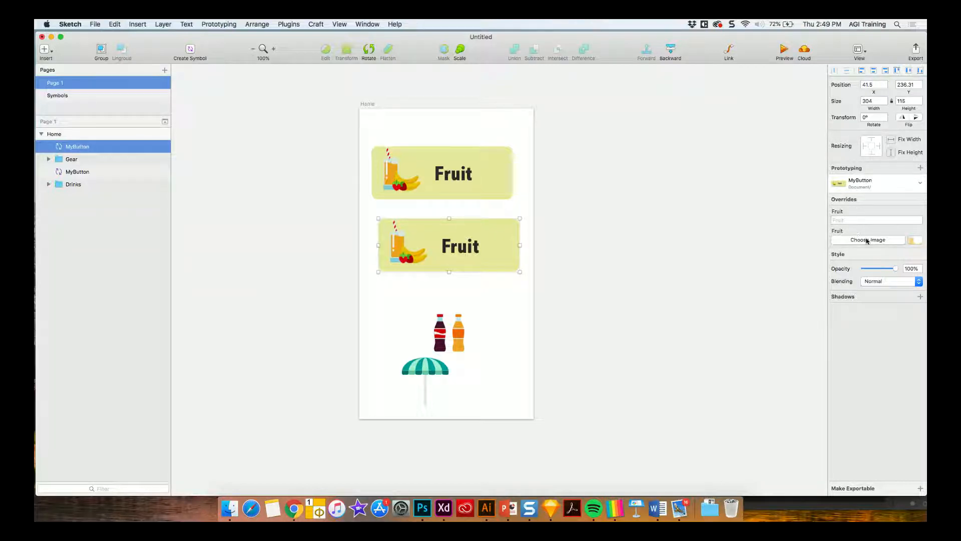
left_click(855, 220)
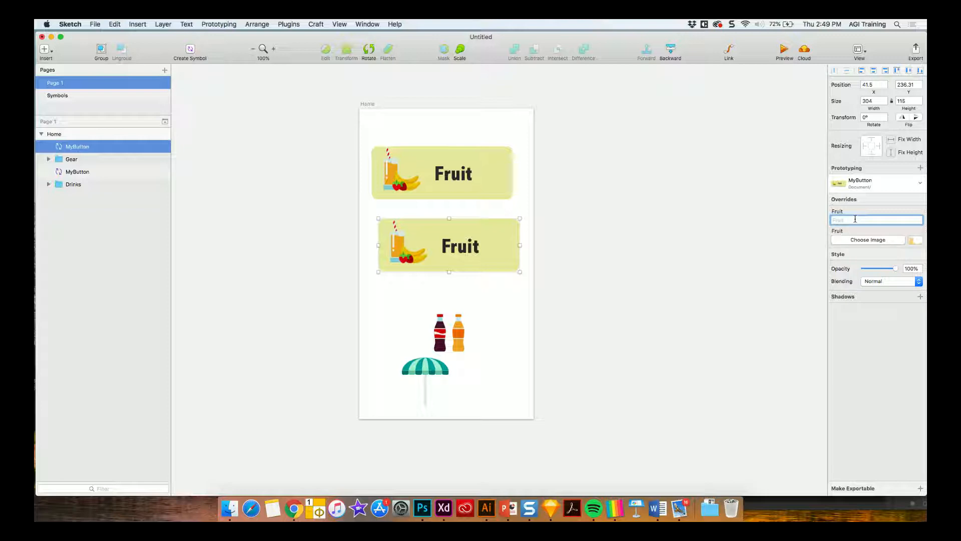
type("Drinks")
left_click(854, 240)
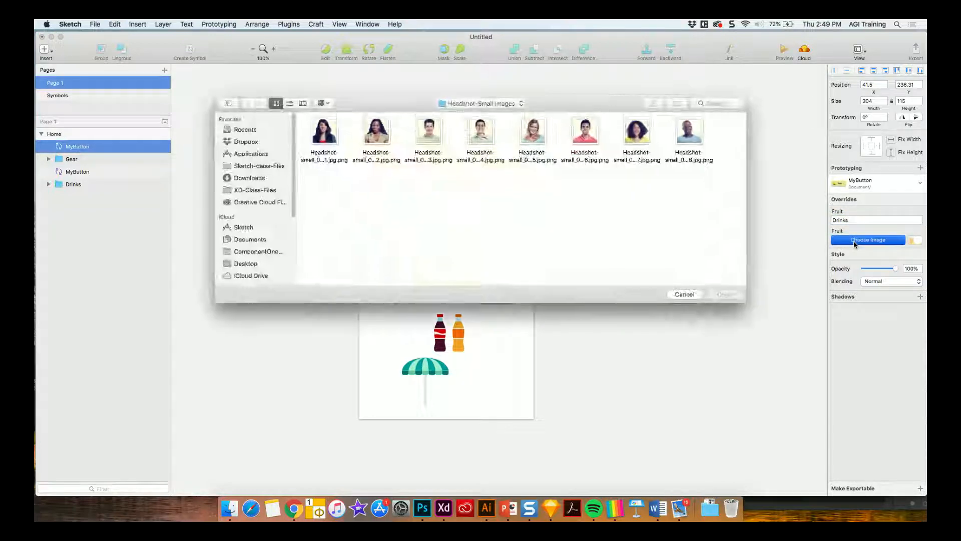
left_click(458, 104)
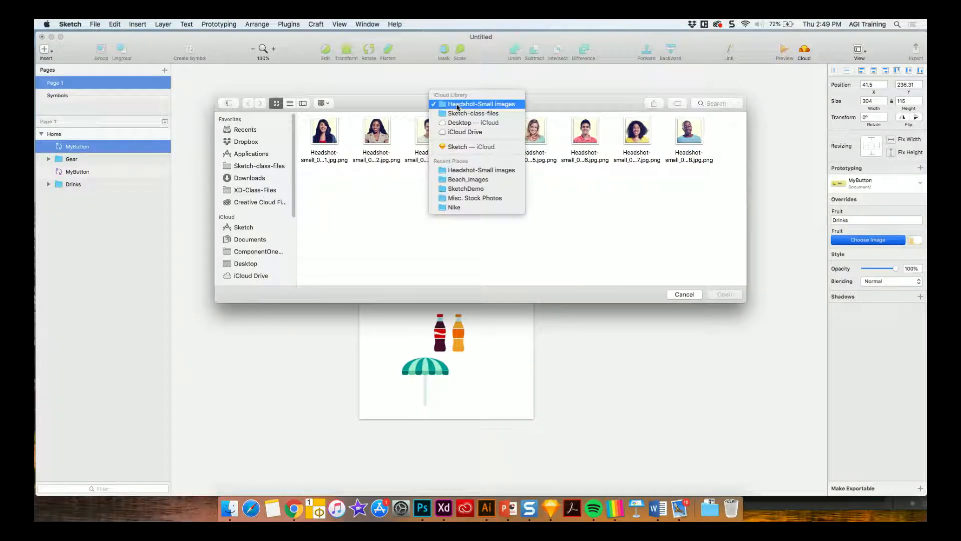
left_click(468, 179)
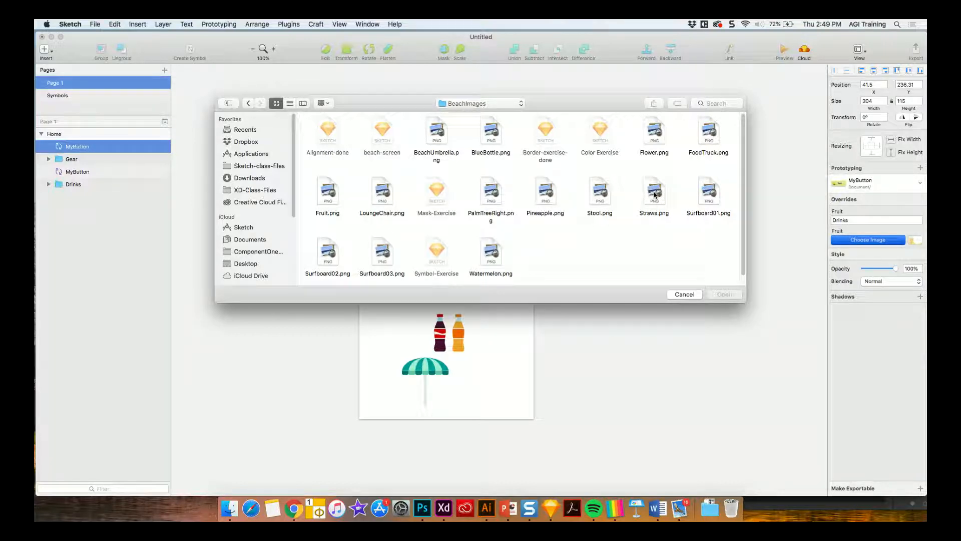
double_click(502, 137)
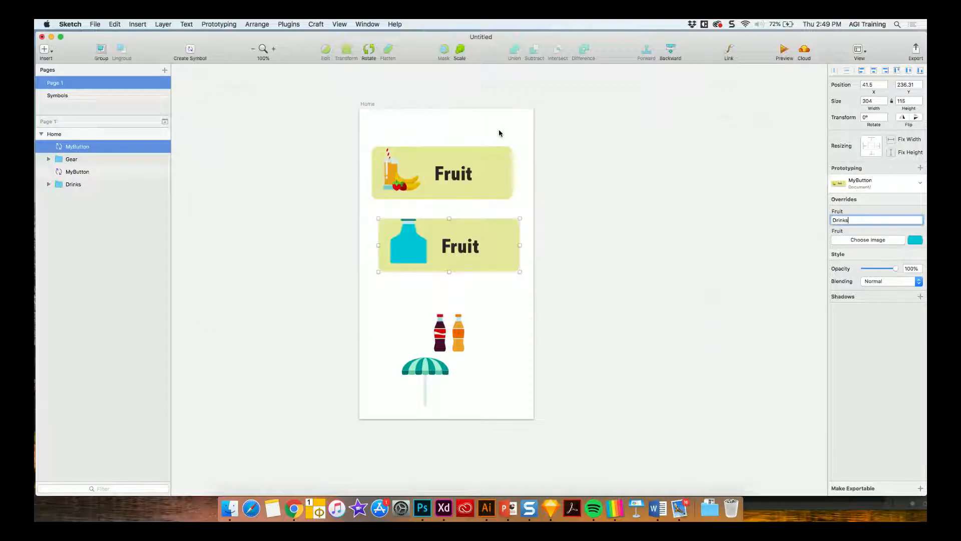
Move the fruit image inside the MyButton symbol master to about X 27, Y 15 and return to the instance
double_click(406, 239)
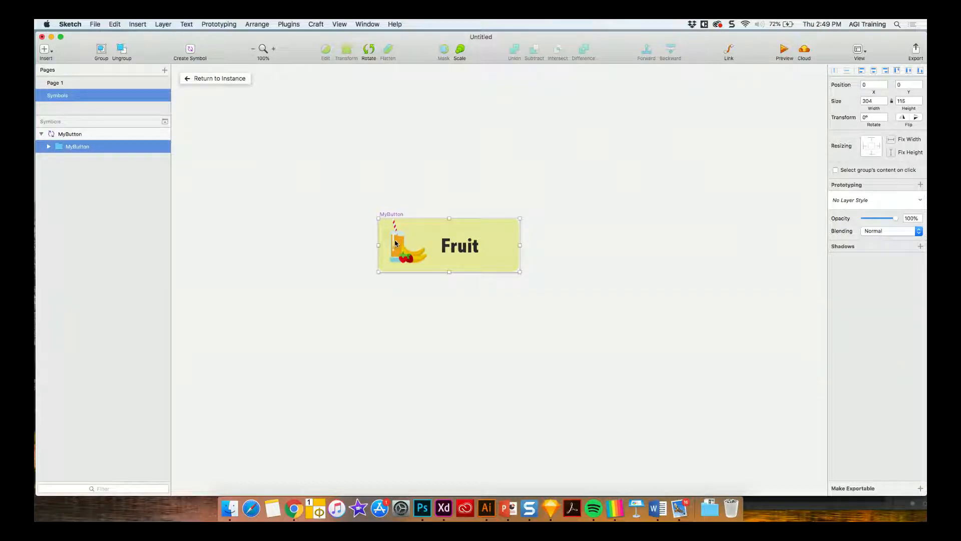
double_click(396, 244)
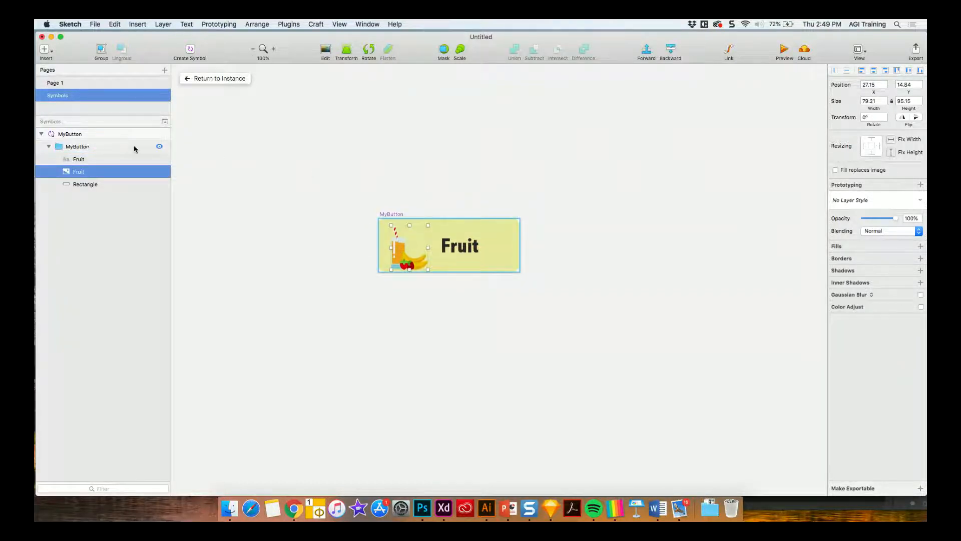
left_click(226, 79)
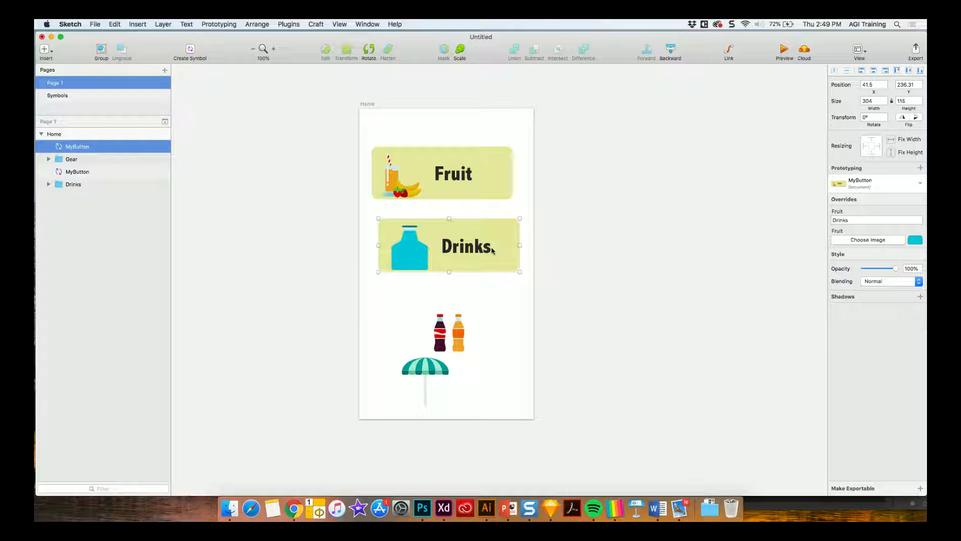
Change the fill of the rectangle in the MyButton symbol master to a golden orange and return to the instance
left_click_drag(471, 252, 464, 243)
double_click(464, 239)
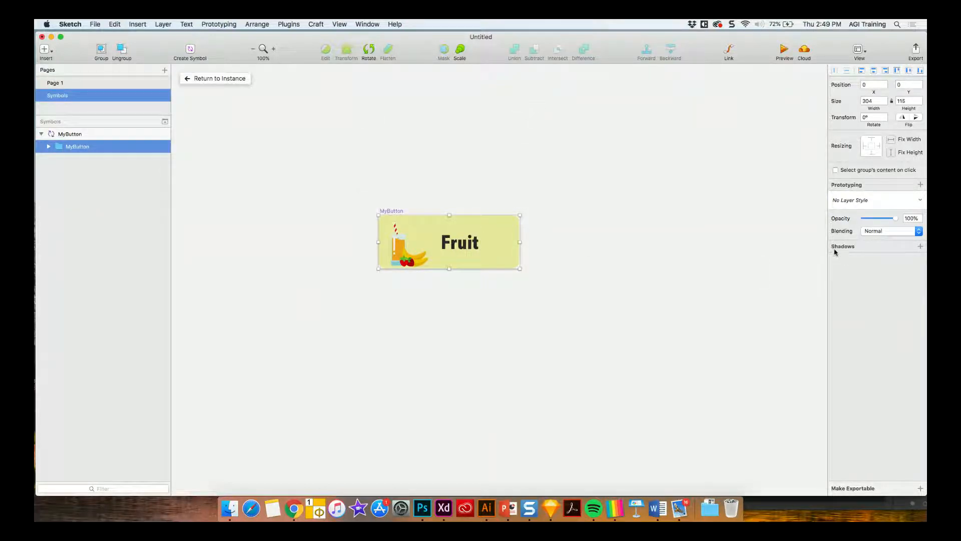
left_click(49, 146)
left_click(70, 184)
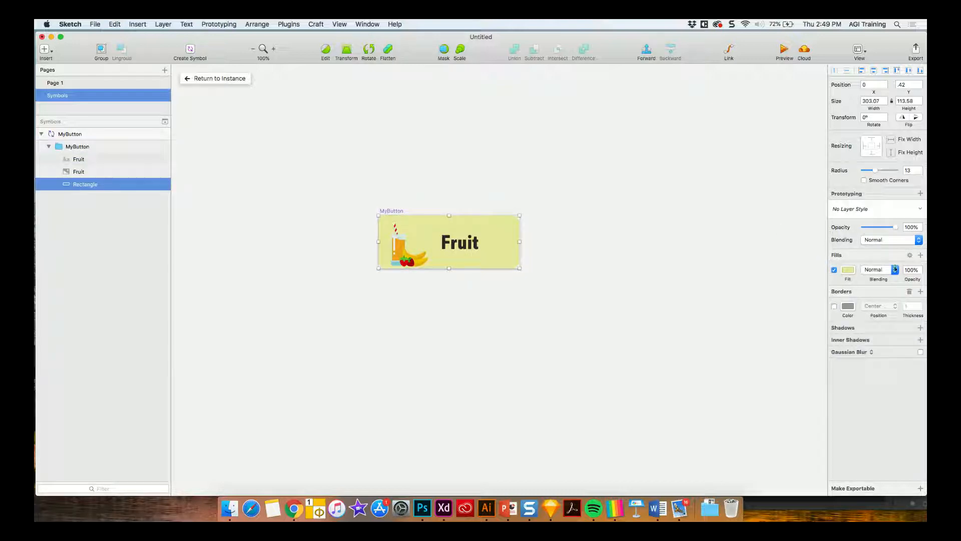
left_click(848, 270)
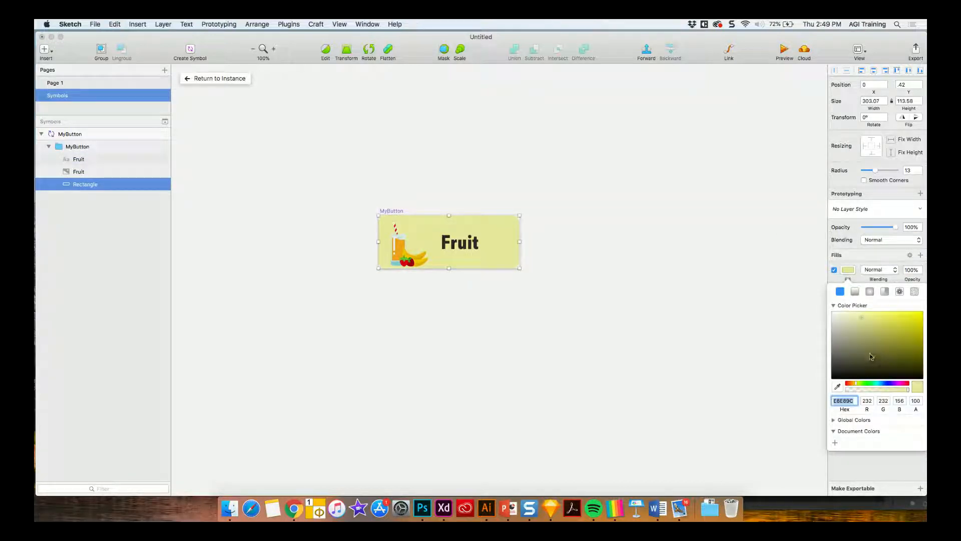
left_click(852, 384)
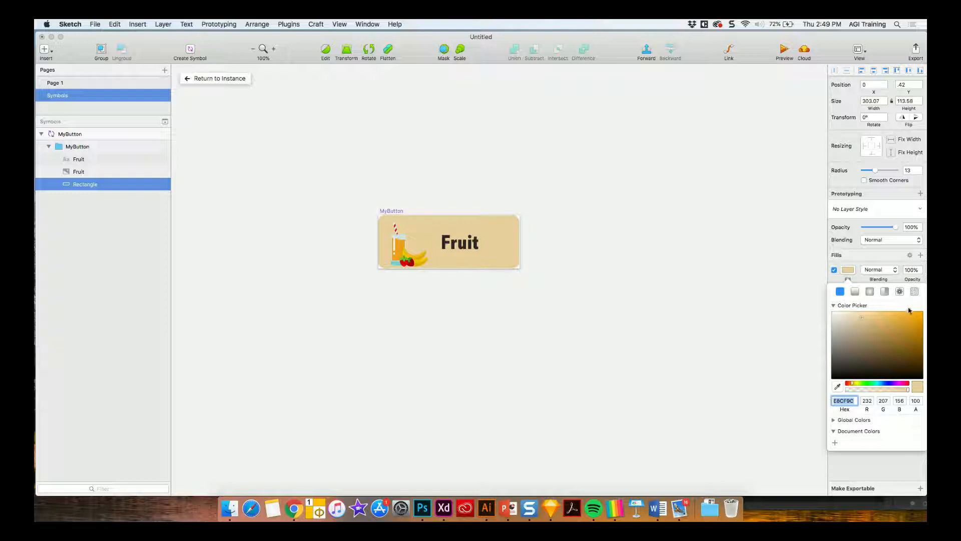
left_click(898, 319)
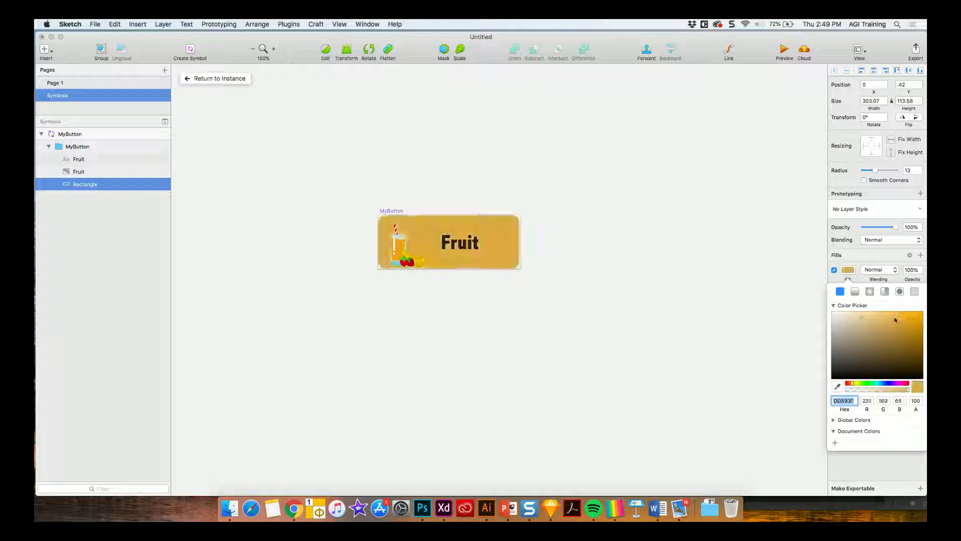
left_click(225, 84)
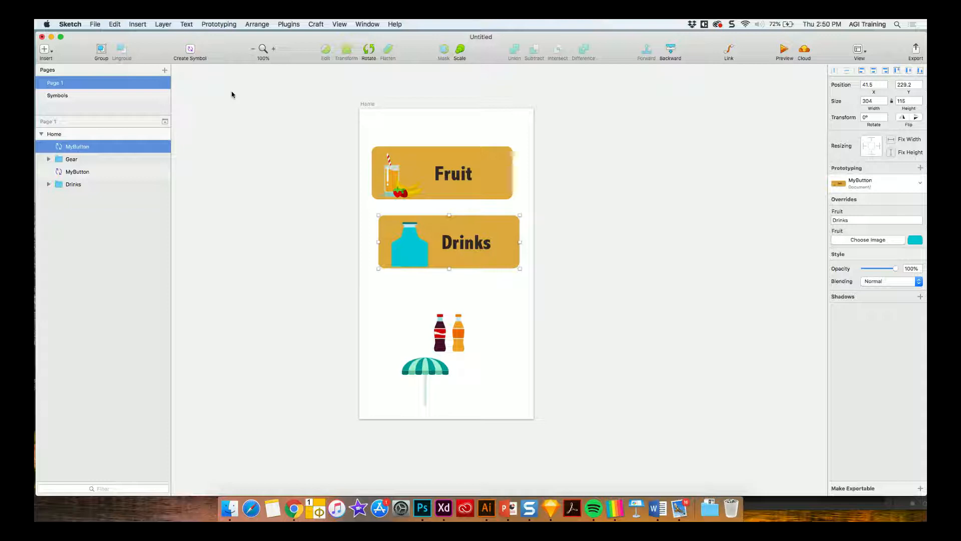
Move the Drinks button to X 27, Y about 231, aligned under the Fruit button, and activate the Artboard tool
left_click_drag(475, 250, 466, 254)
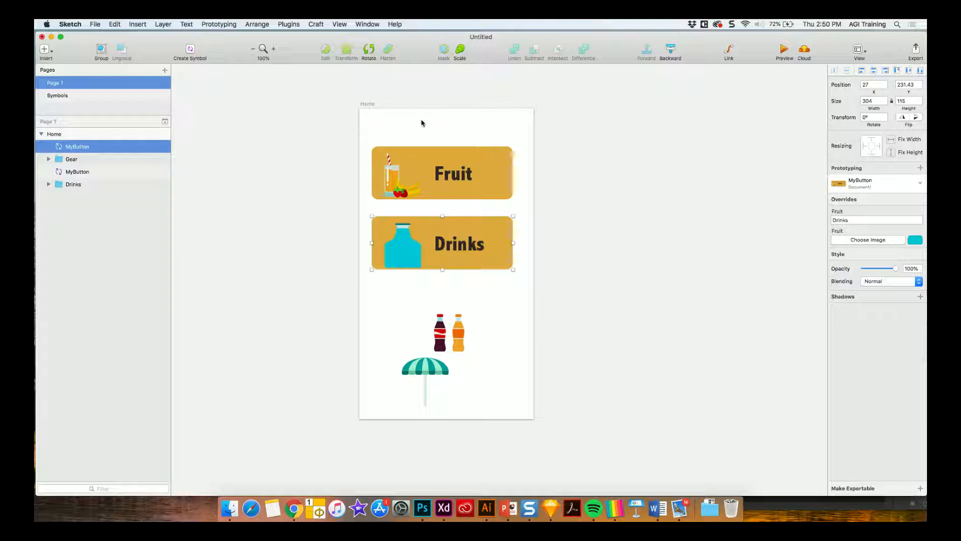
key("a")
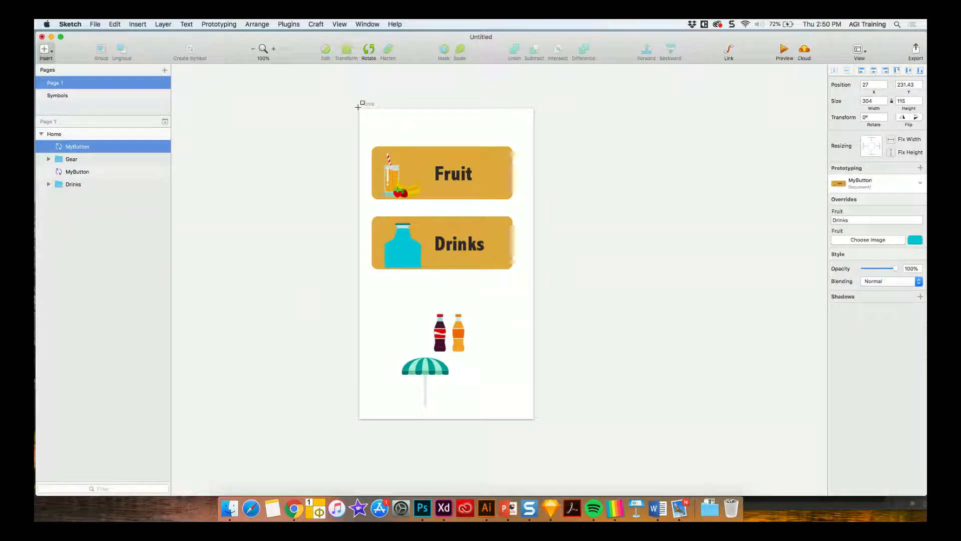
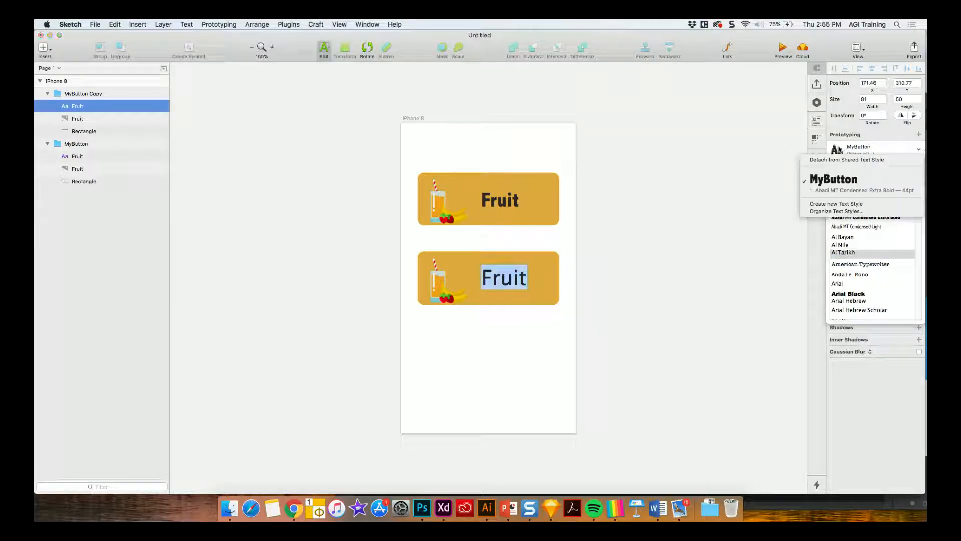
Review the text style choices for the lower button's Fruit text and update the shared MyButton style to its Lucida Grande formatting
left_click(841, 149)
left_click(832, 179)
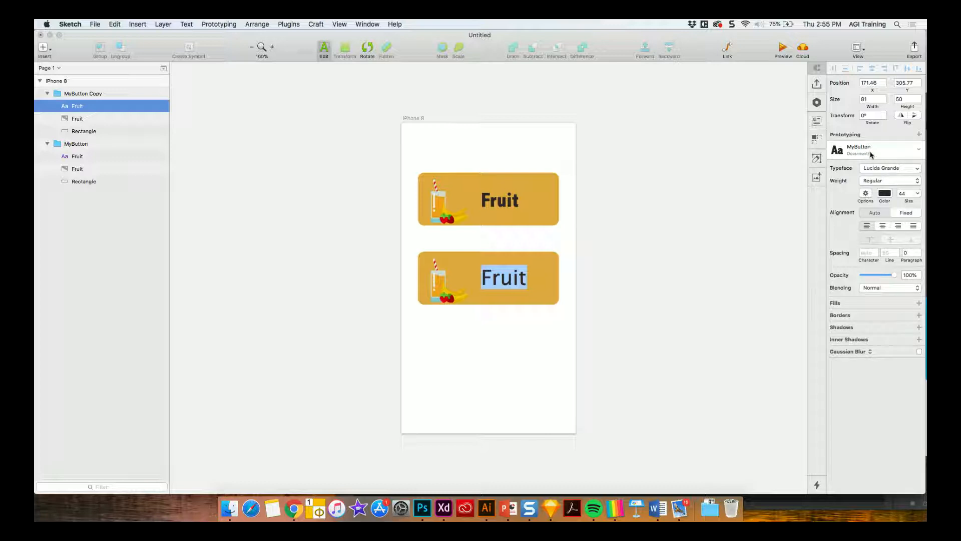
left_click(840, 148)
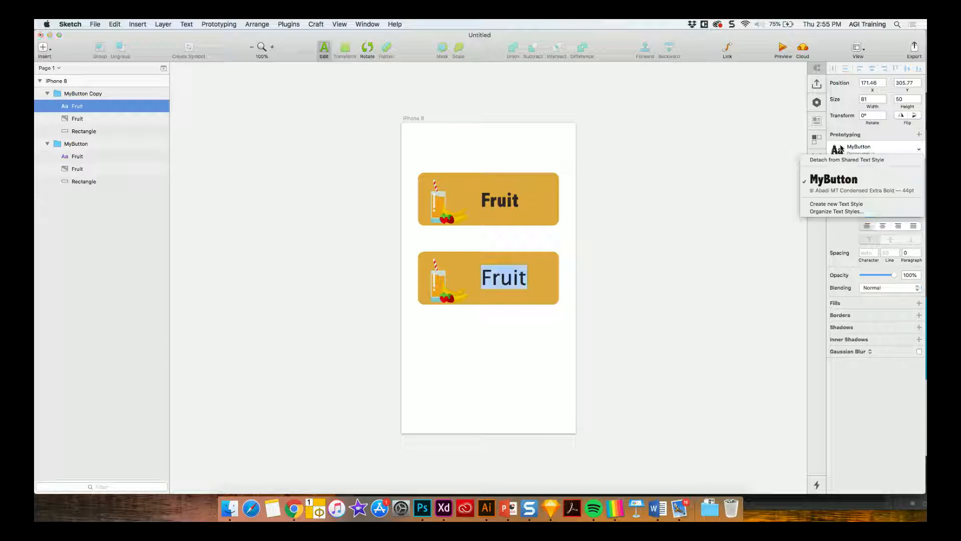
left_click(833, 189)
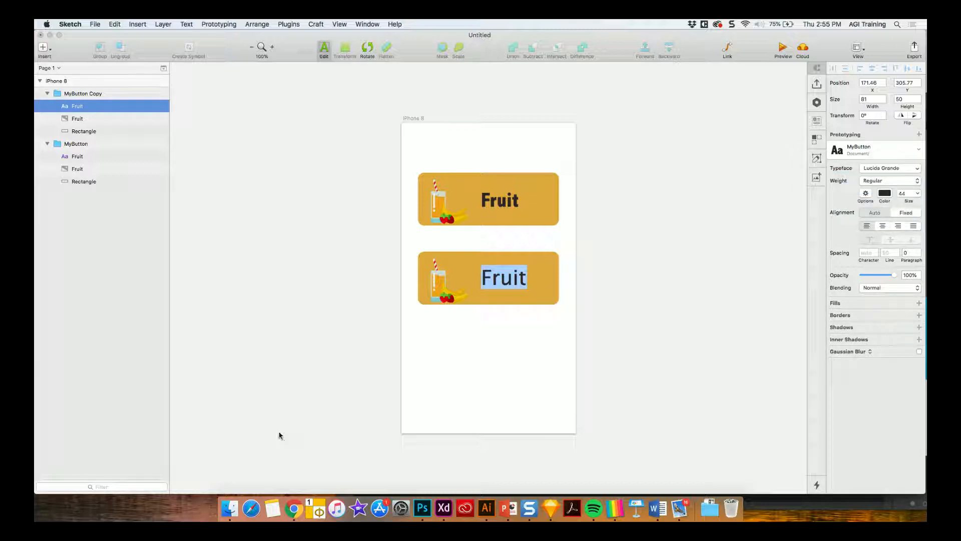
left_click(919, 149)
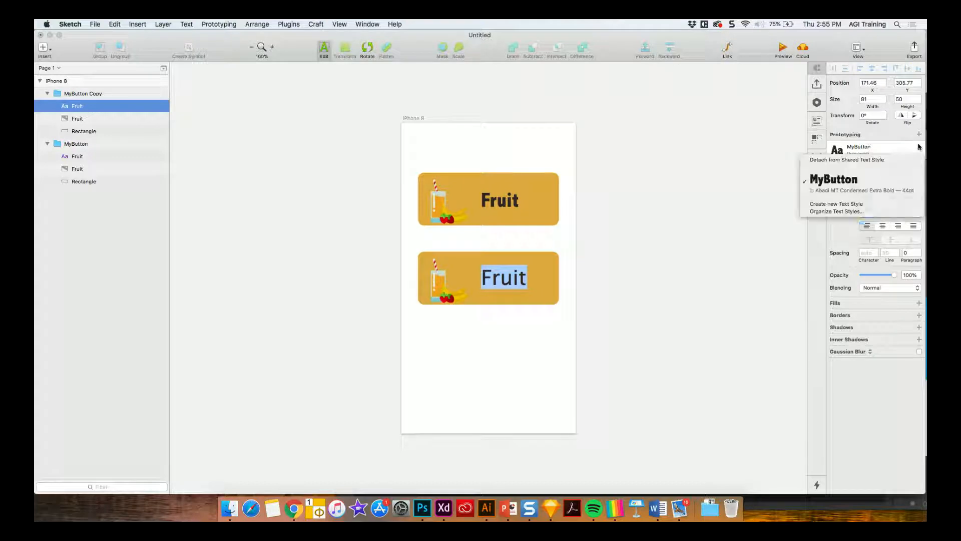
left_click(838, 151)
key("Escape")
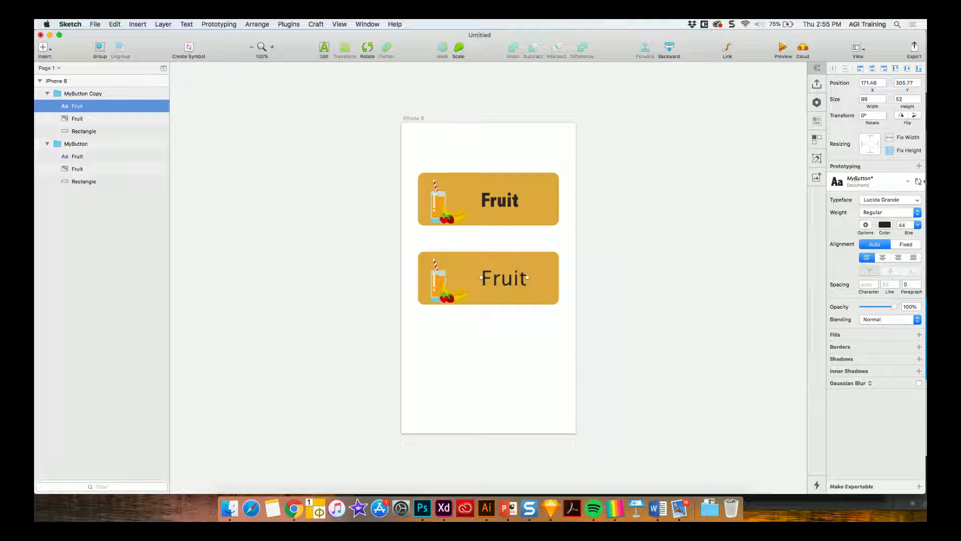
left_click(918, 182)
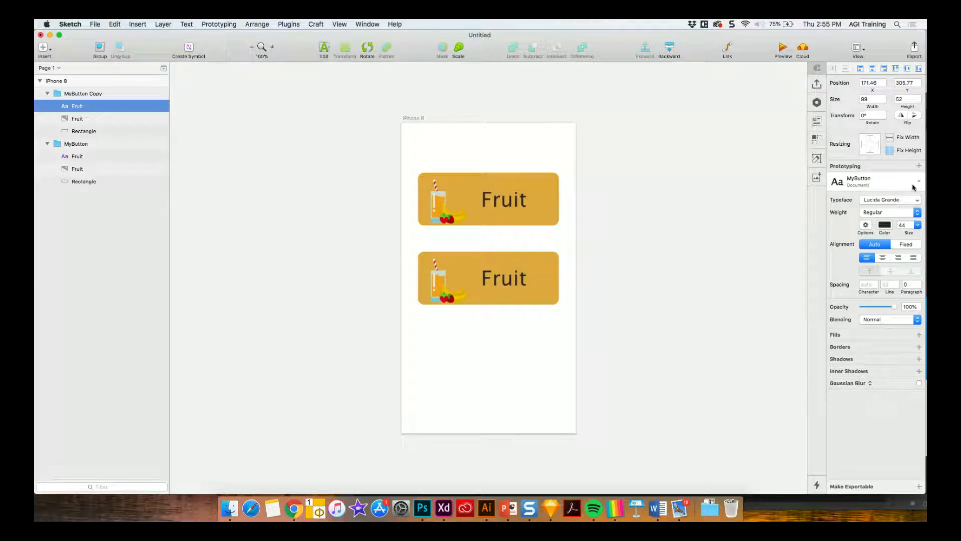
Set the upper button's Fruit text to Abadi MT Condensed Light and update the shared MyButton text style to match
double_click(503, 216)
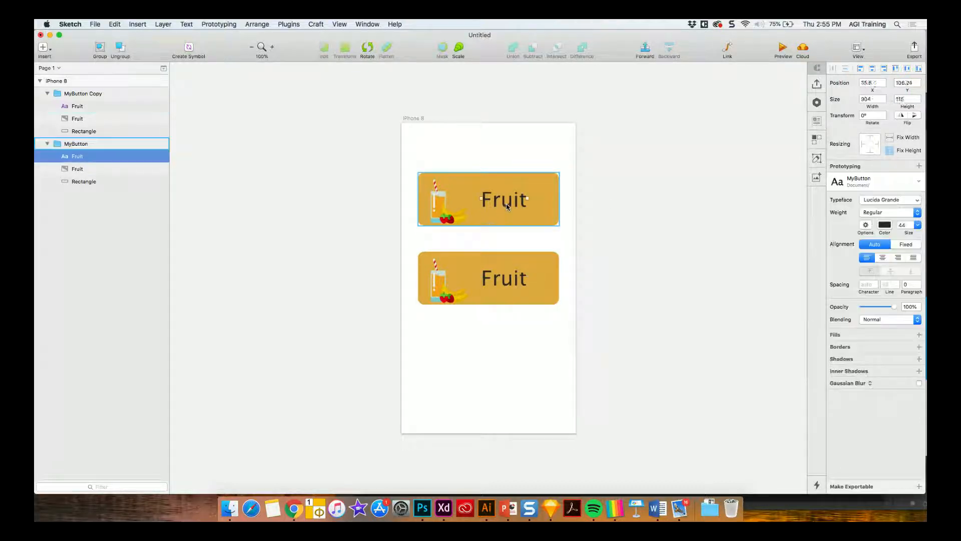
left_click(877, 169)
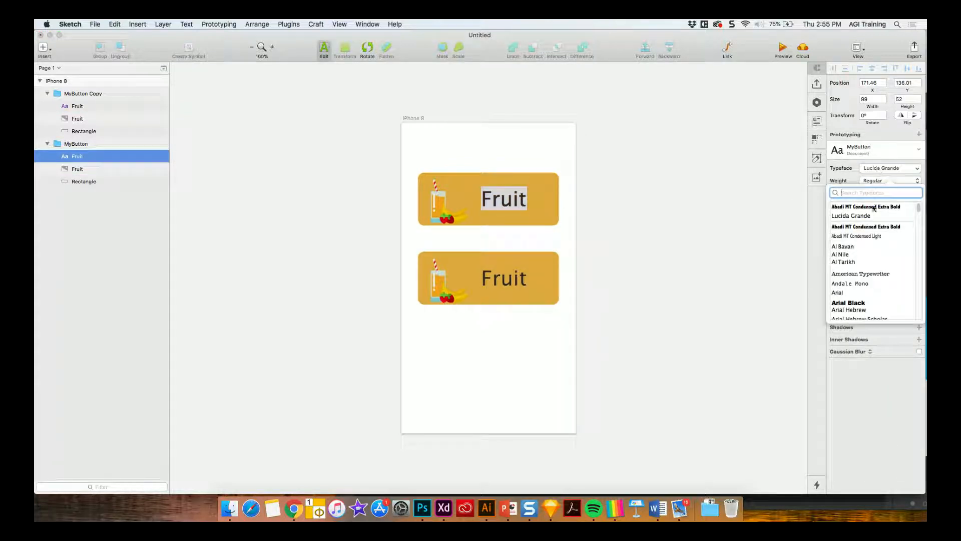
left_click(843, 262)
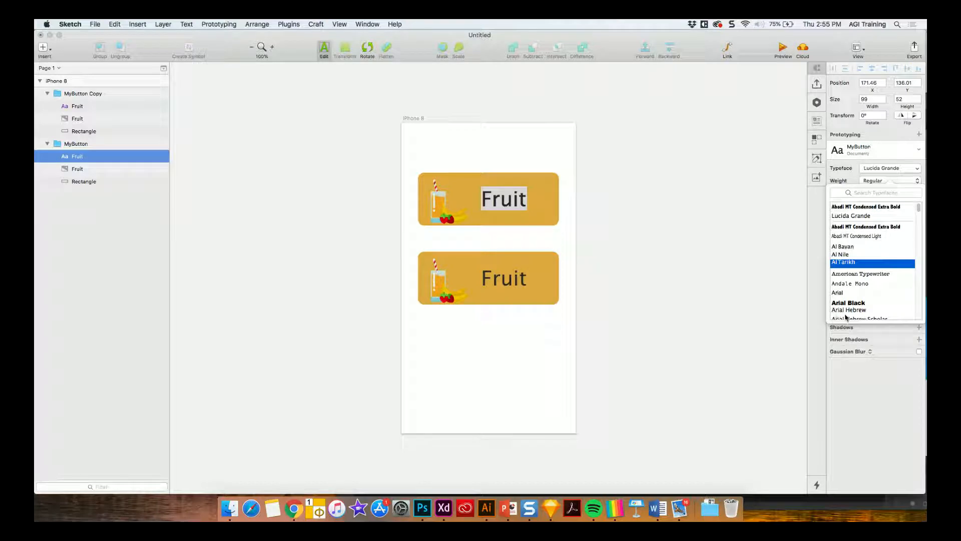
left_click(847, 236)
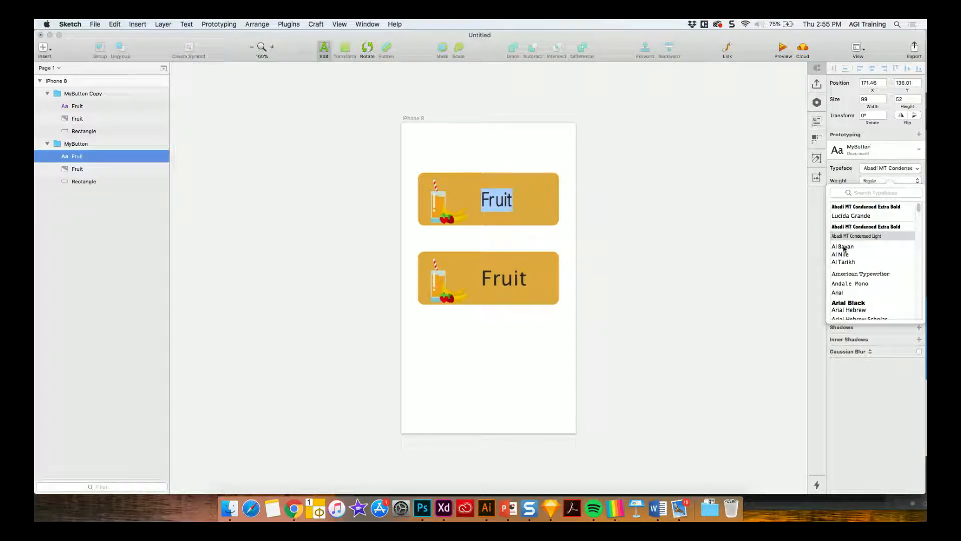
left_click(781, 219)
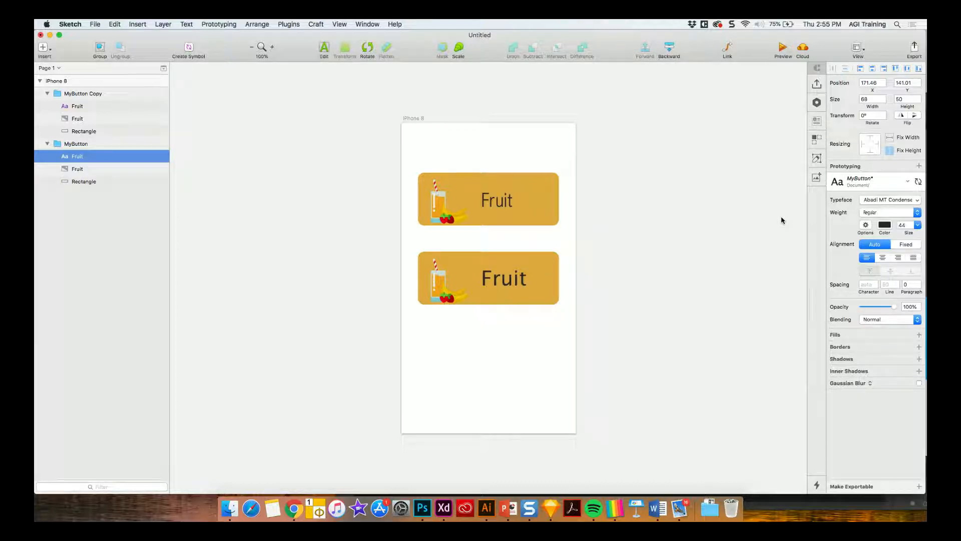
left_click(916, 183)
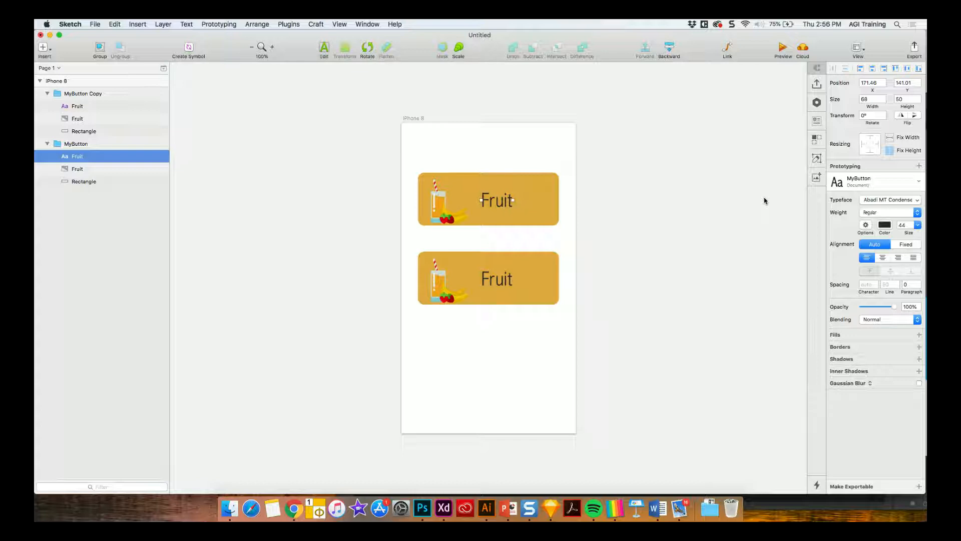
Open the plugin preferences, view the online Sketch plugins page in the browser, and close the browser tabs
left_click(289, 24)
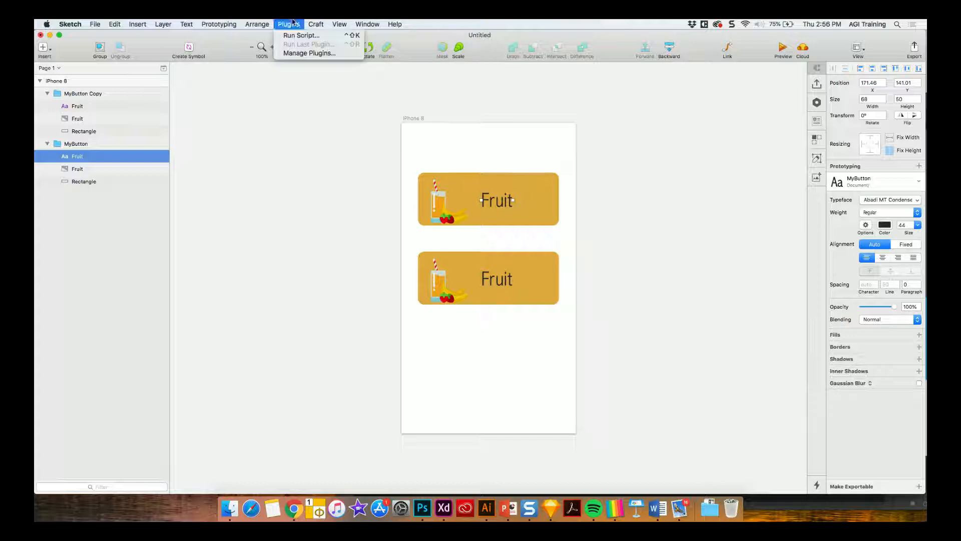
left_click(293, 53)
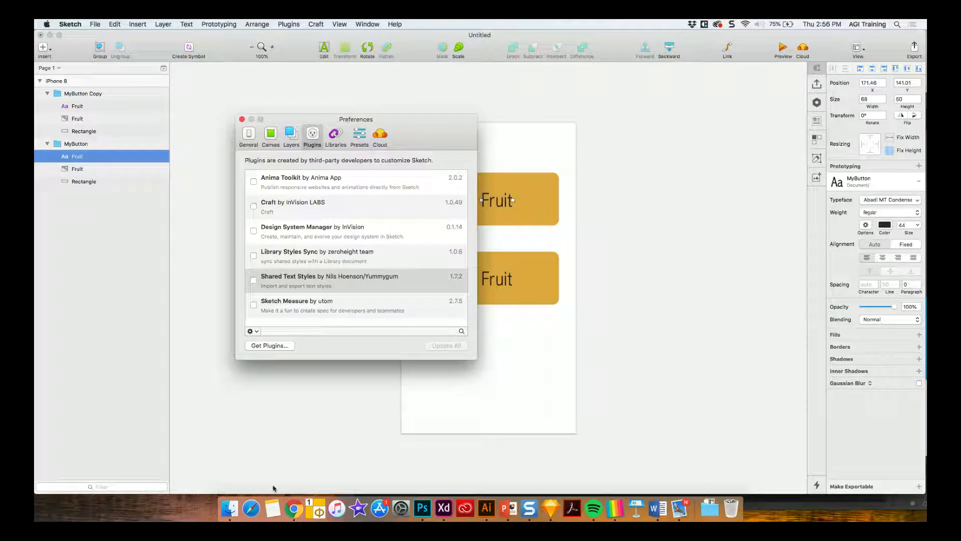
left_click(270, 346)
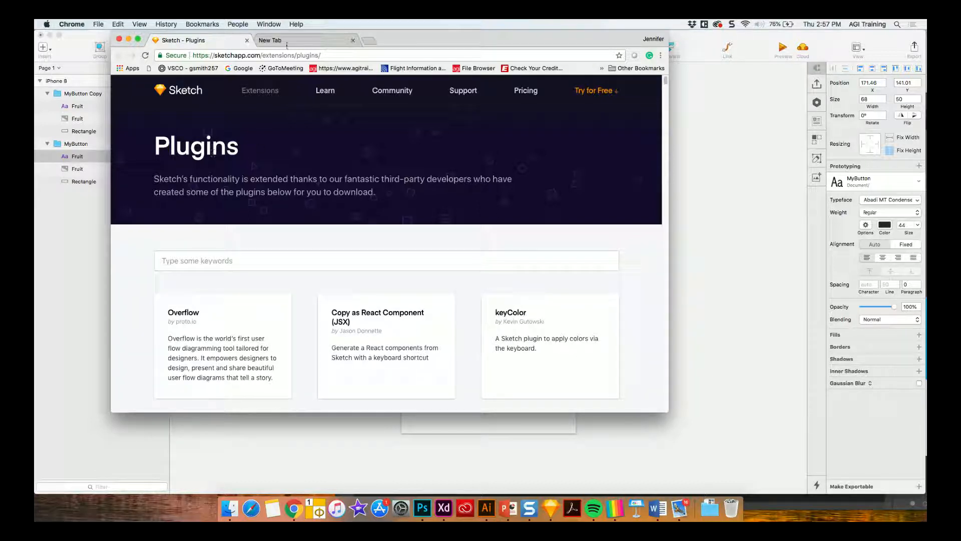
left_click(247, 44)
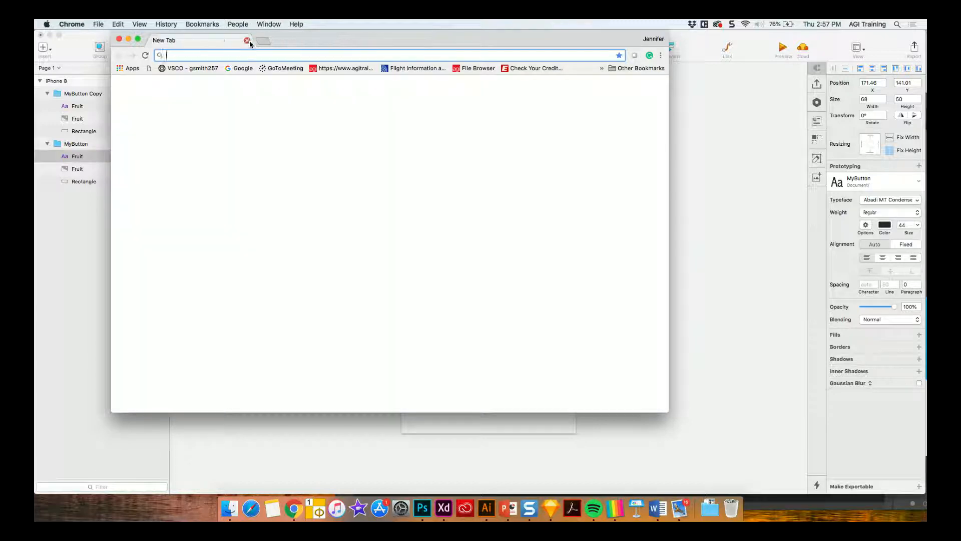
left_click(250, 44)
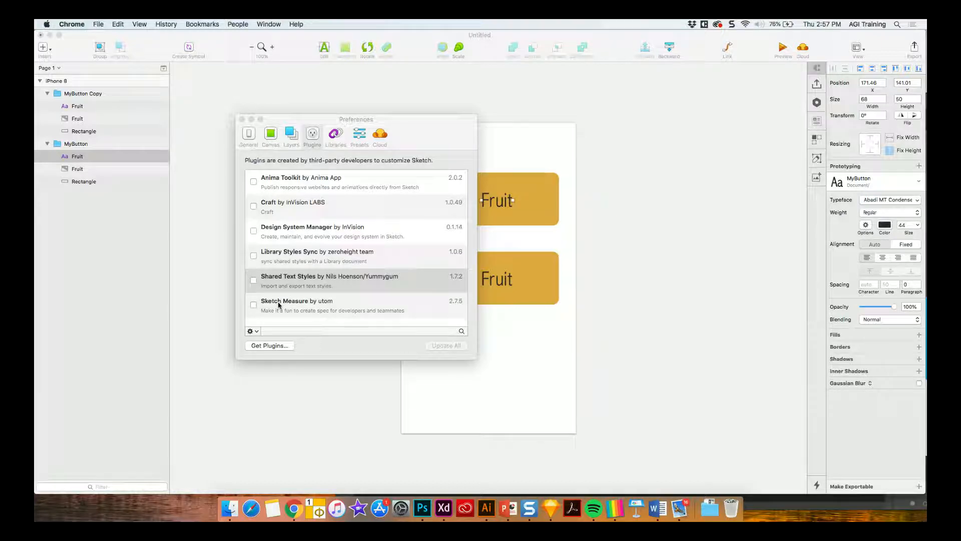
Enable the Shared Text Styles plugin and close the preferences
left_click(255, 281)
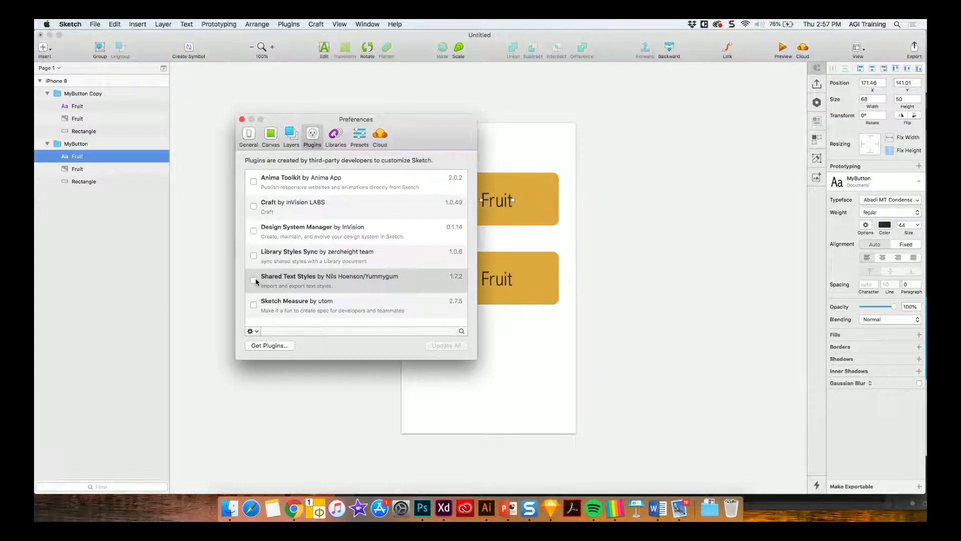
left_click(254, 280)
left_click(242, 119)
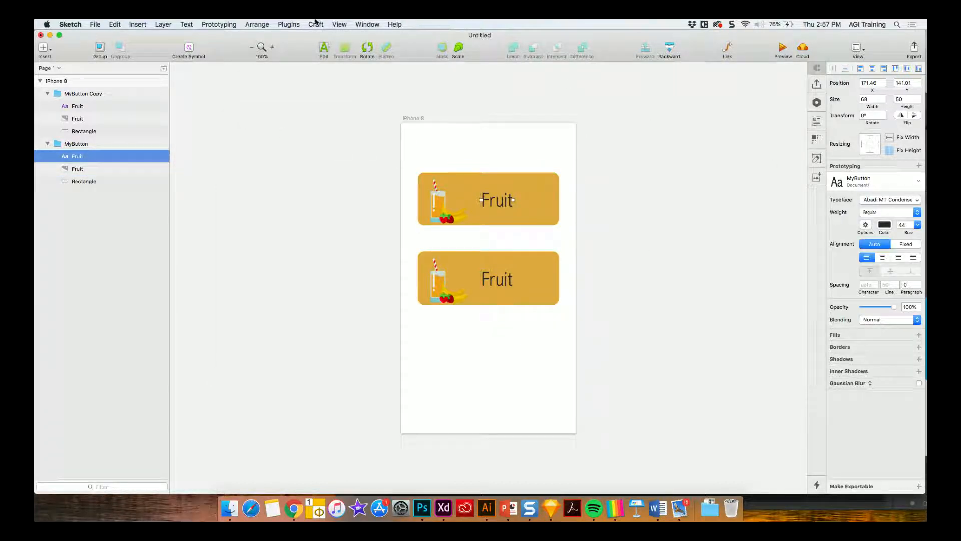
Examine the import and export commands offered by the Shared Text Styles plugin
left_click(300, 24)
mouse_move(320, 35)
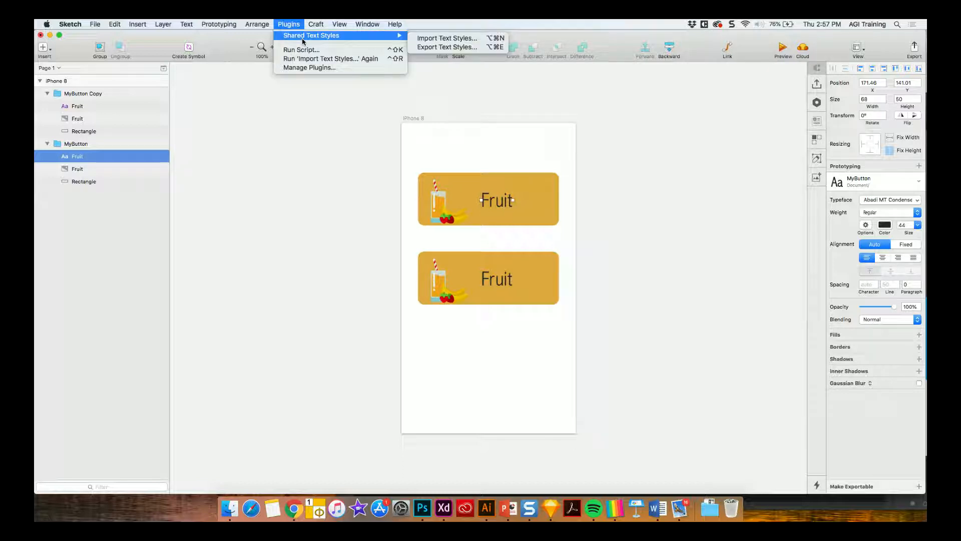
left_click(473, 47)
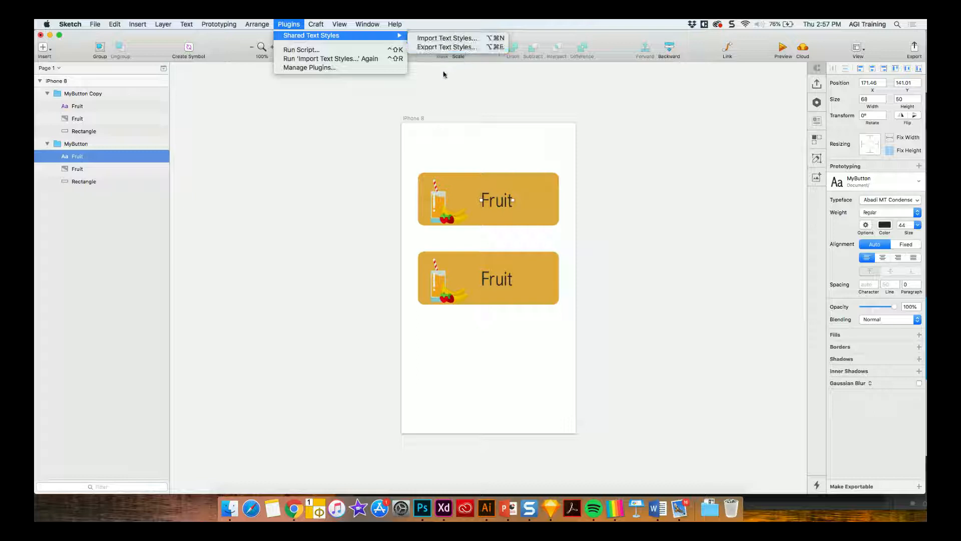
left_click(349, 112)
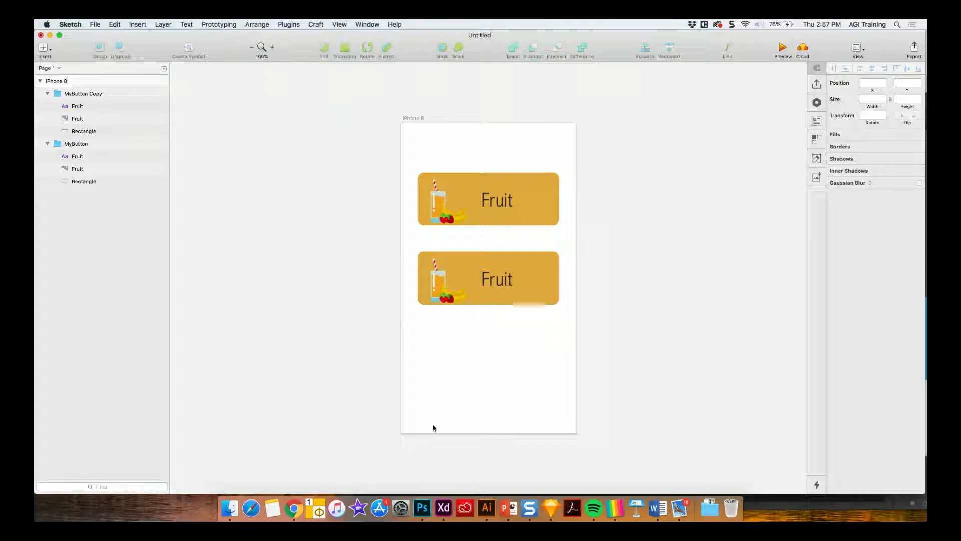
Change the label of the second Fruit button to Gear
left_click(485, 276)
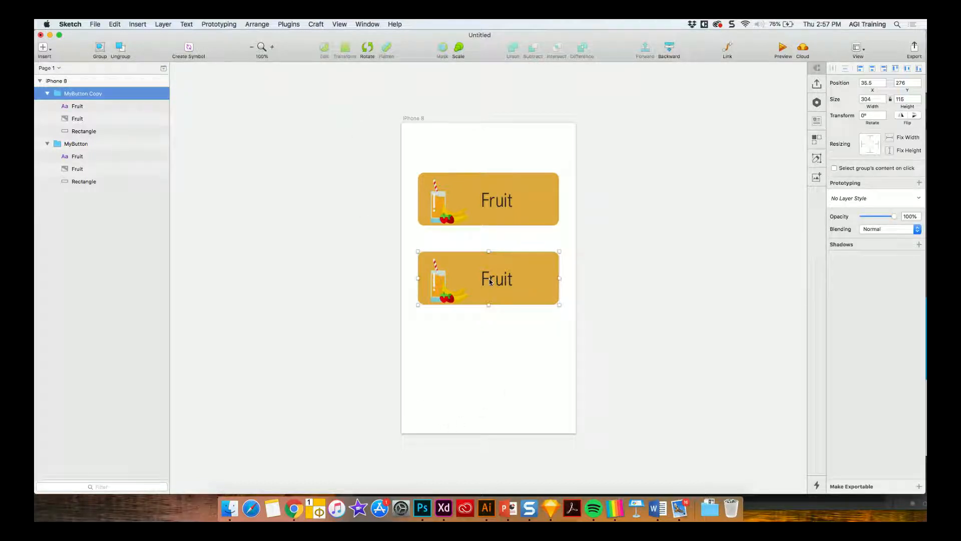
double_click(490, 282)
double_click(490, 282)
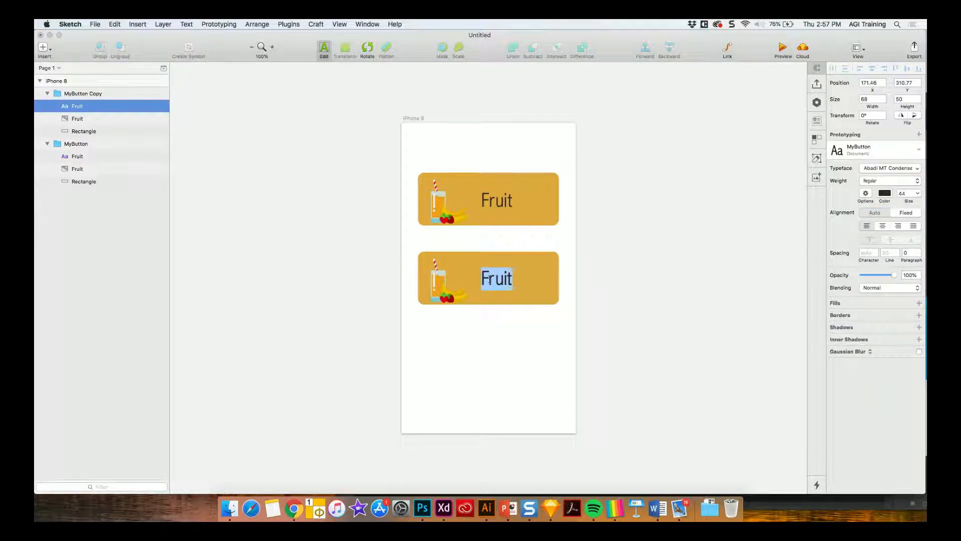
type("Gear")
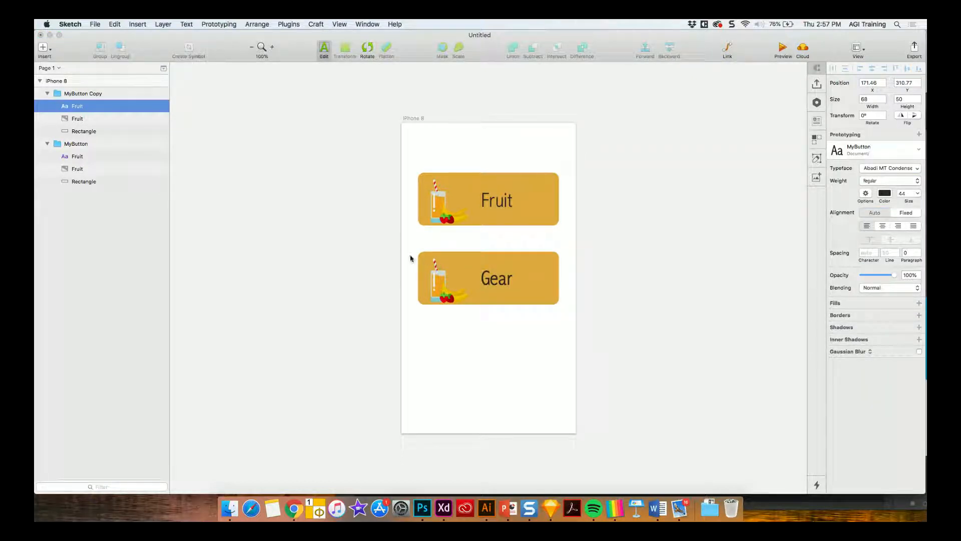
key("Escape")
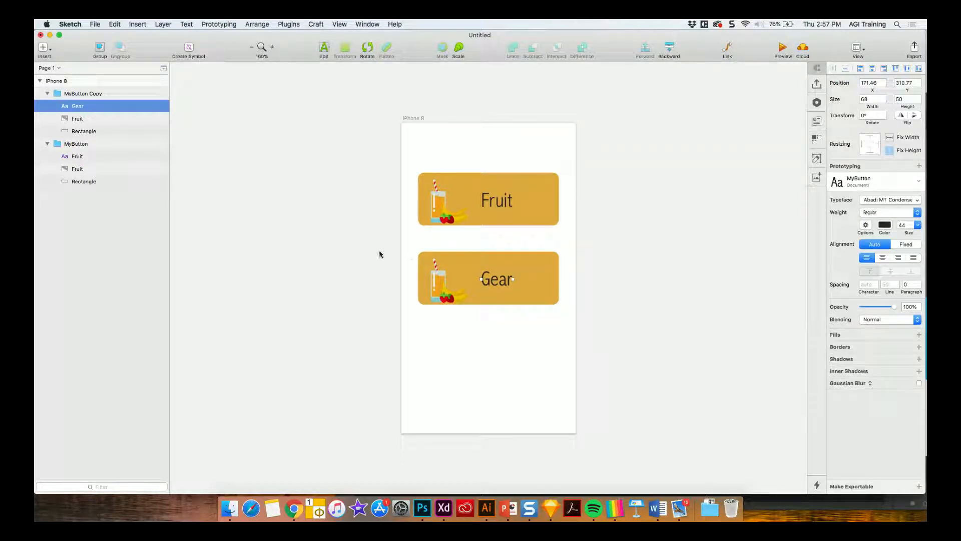
Duplicate the Gear button below itself and change the copy's label to Drinks
left_click_drag(380, 244, 590, 358)
left_click_drag(511, 285, 506, 363)
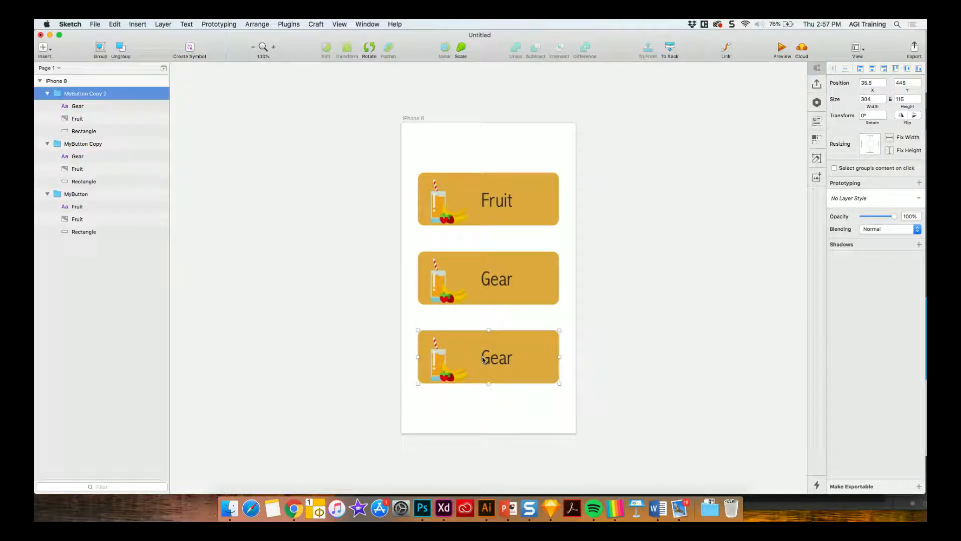
double_click(483, 358)
double_click(484, 357)
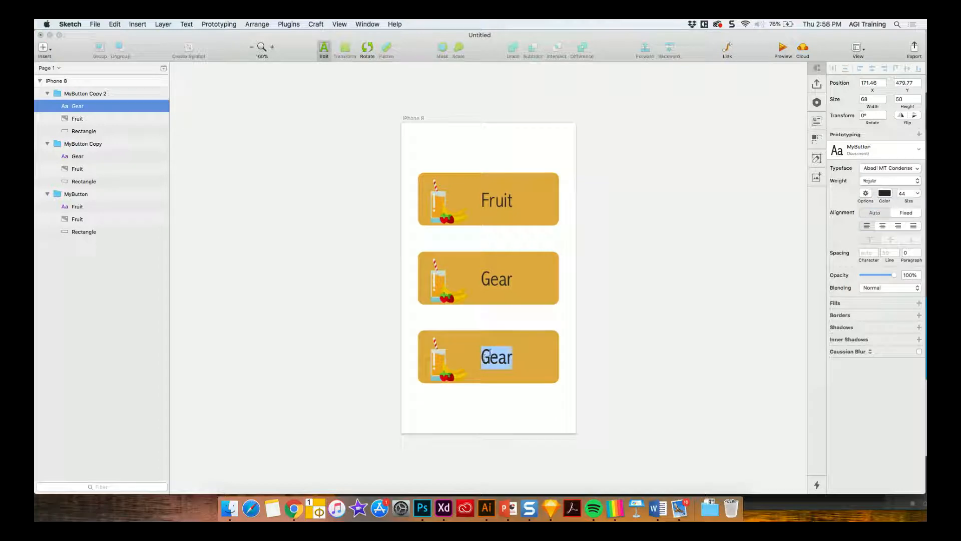
type("Drinks")
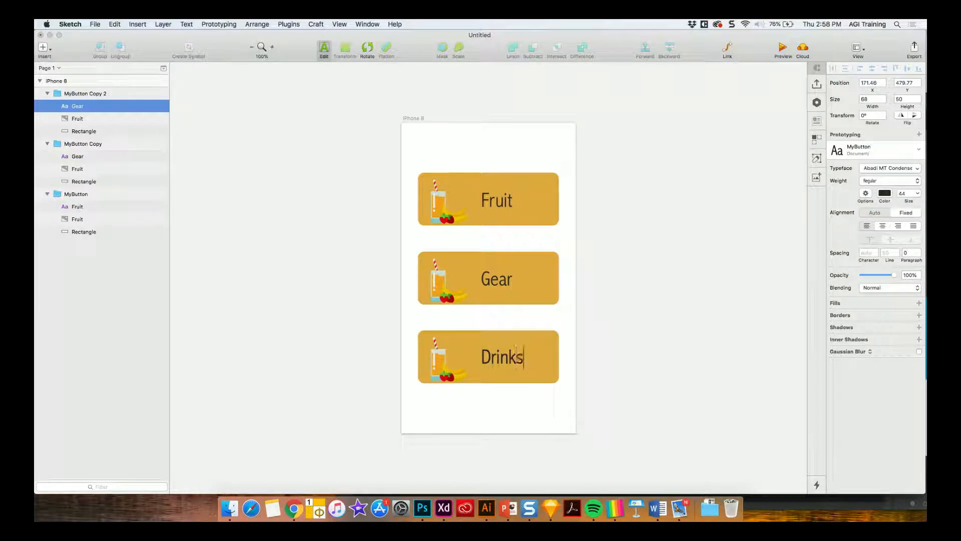
key("Escape")
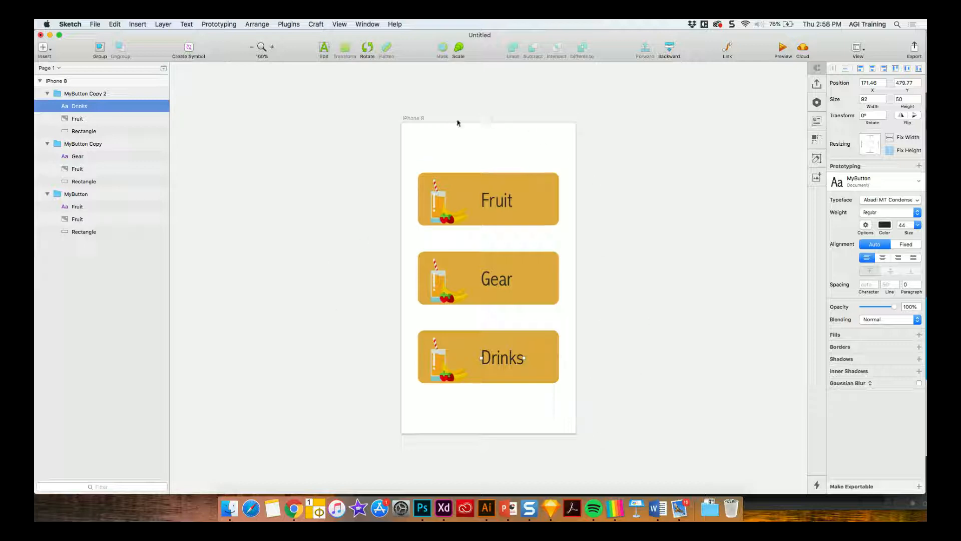
Move the iPhone 8 artboard over to about X 139, Y 89 to free canvas space beside it
left_click(411, 119)
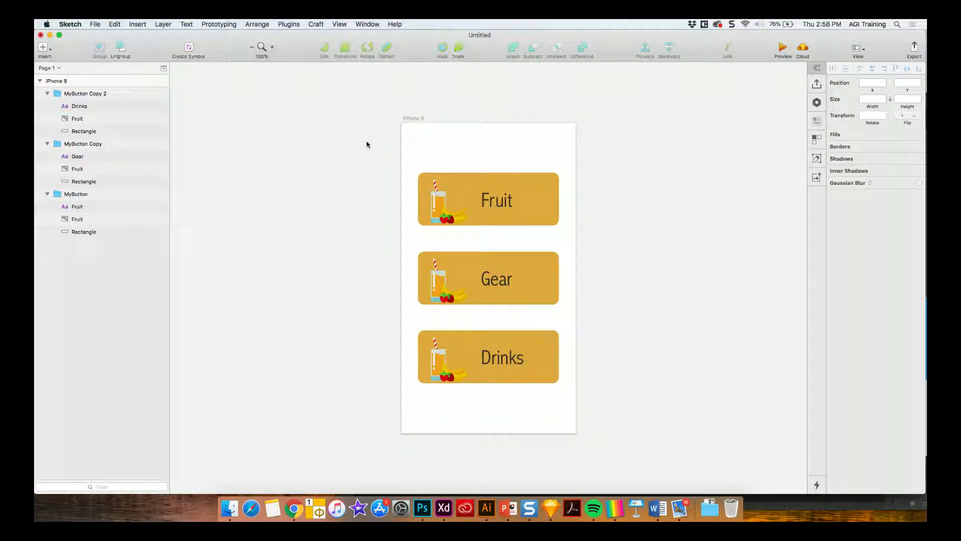
left_click_drag(410, 120, 257, 116)
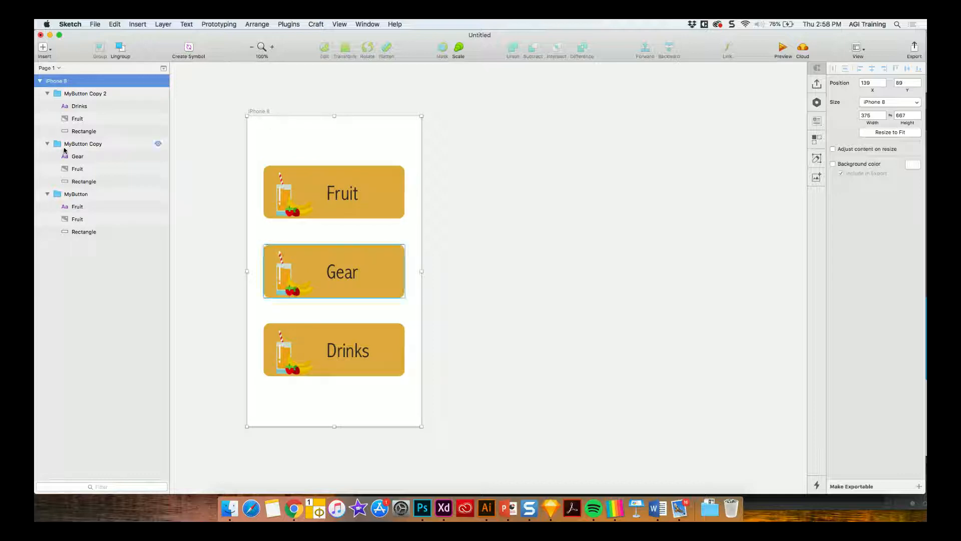
double_click(83, 94)
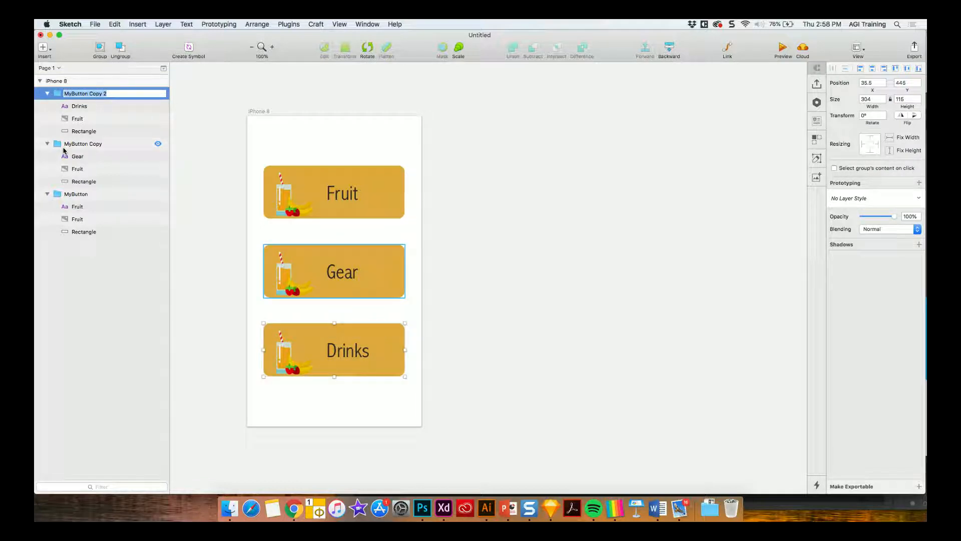
Duplicate the iPhone 8 artboard to its right, top-aligned with the original and with a gap of 80
left_click(260, 111)
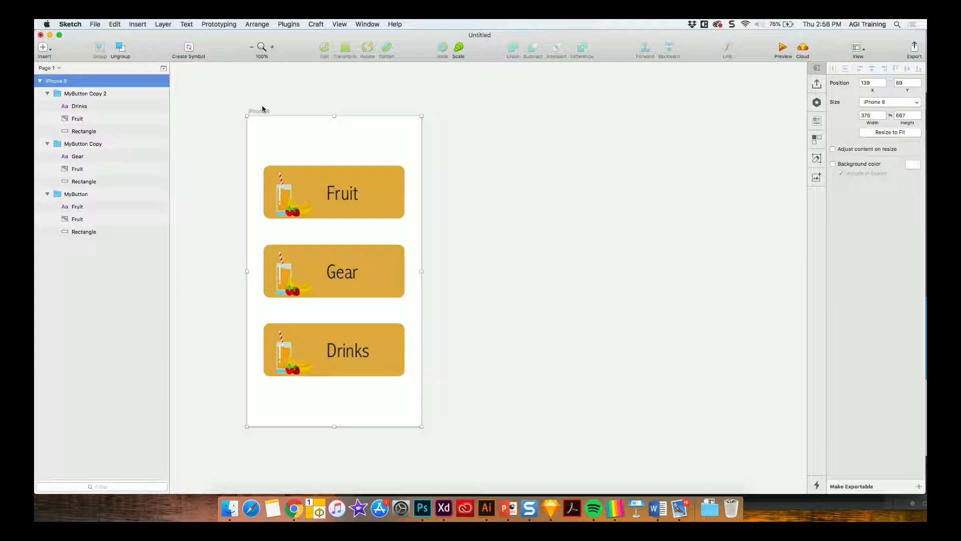
left_click_drag(316, 135, 484, 117)
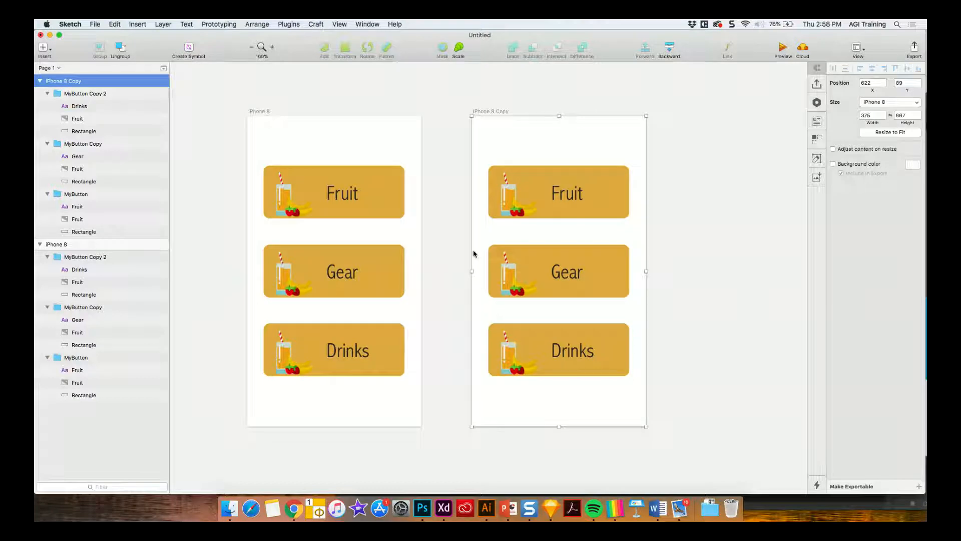
mouse_move(472, 253)
left_mouse_down()
mouse_move(547, 347)
mouse_move(460, 249)
left_mouse_up()
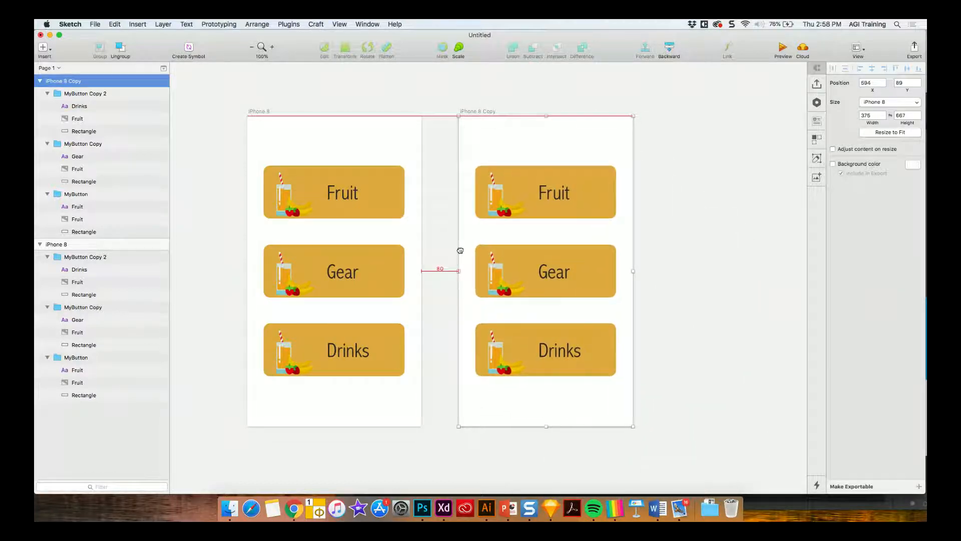
Delete the Gear and Drinks buttons from the duplicated artboard
left_click(576, 274)
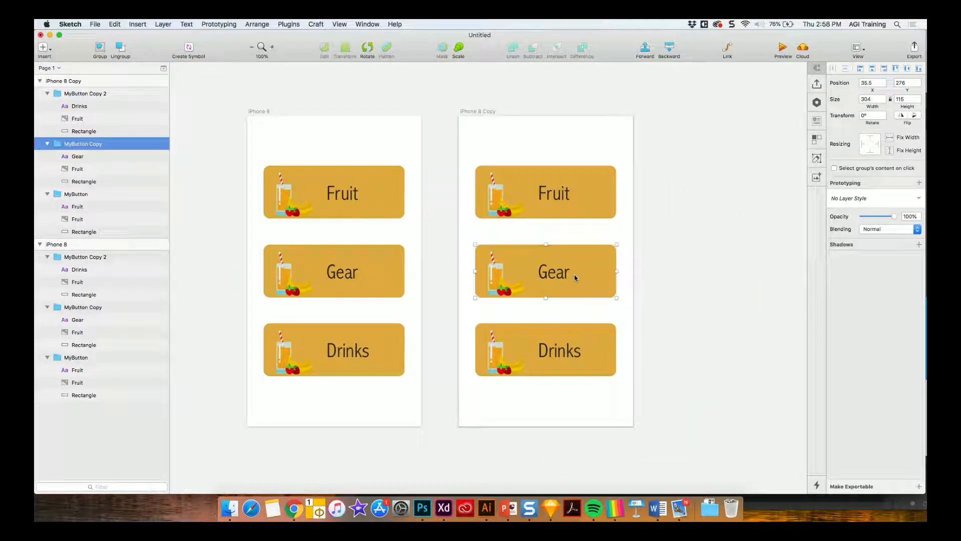
key("Delete")
left_click(540, 343)
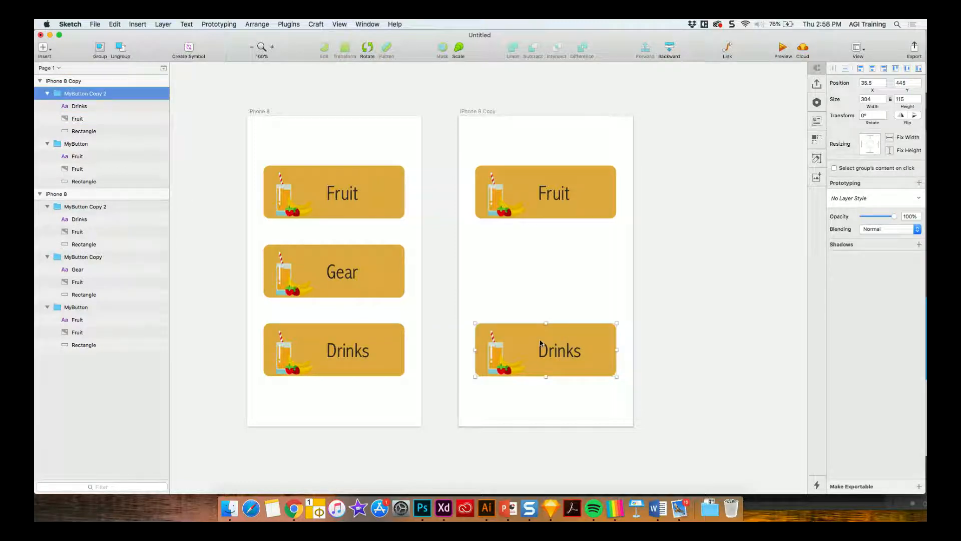
key("Delete")
Take the Fruit text layer out of the MyButton group and place it as a heading near the top of the duplicated artboard
left_click(543, 205)
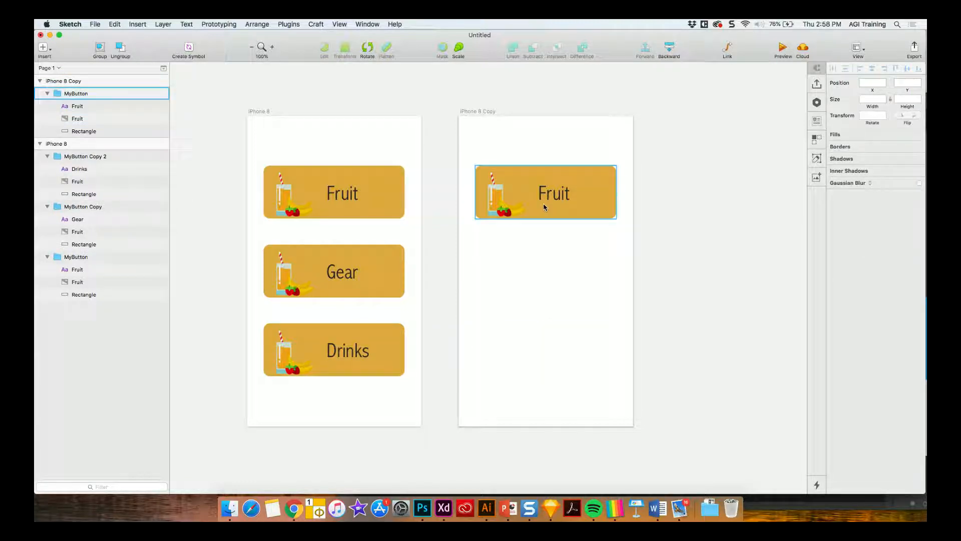
right_click(587, 196)
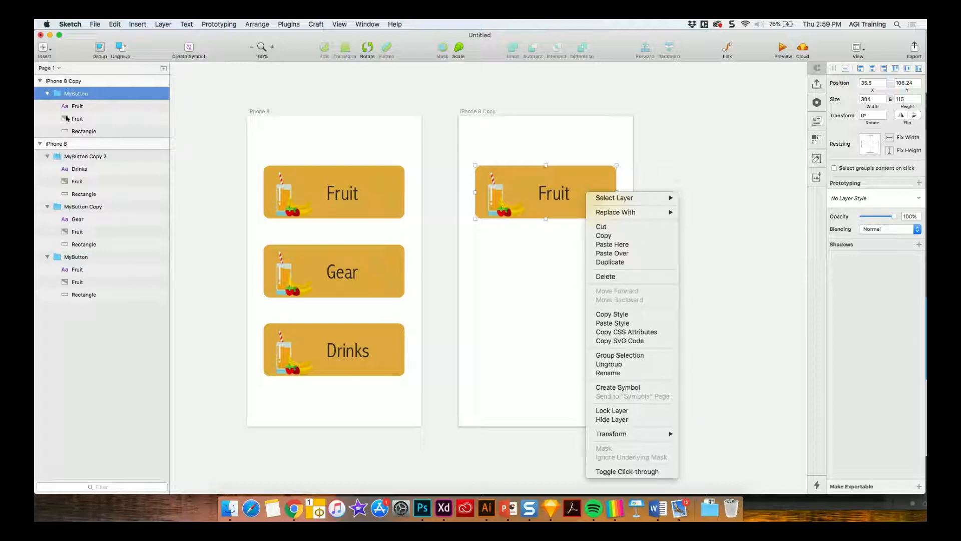
left_click(71, 109)
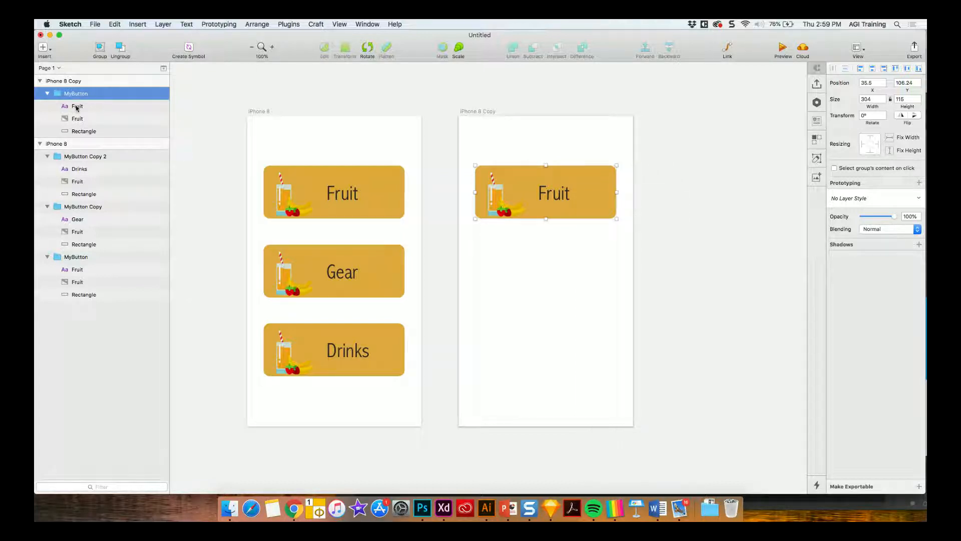
left_click(77, 108)
left_click_drag(77, 109, 76, 89)
left_click_drag(554, 192, 540, 143)
Move the fruit image to the middle of the duplicated artboard and delete the button's orange rectangle
left_click(500, 185)
left_click(497, 184)
left_click_drag(497, 184, 539, 250)
left_click(558, 207)
key("Delete")
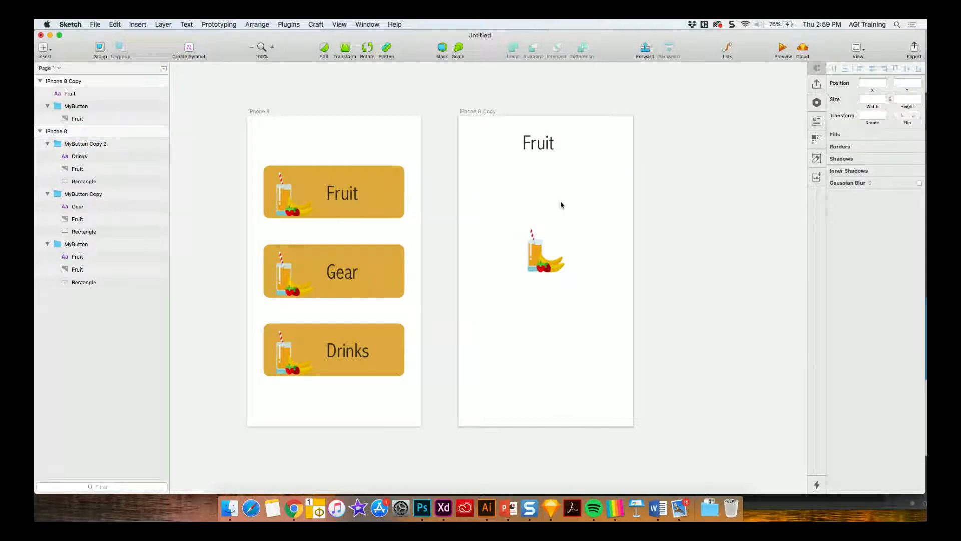
Enlarge the fruit image proportionally from its centre to about 237 × 284
left_click(549, 266)
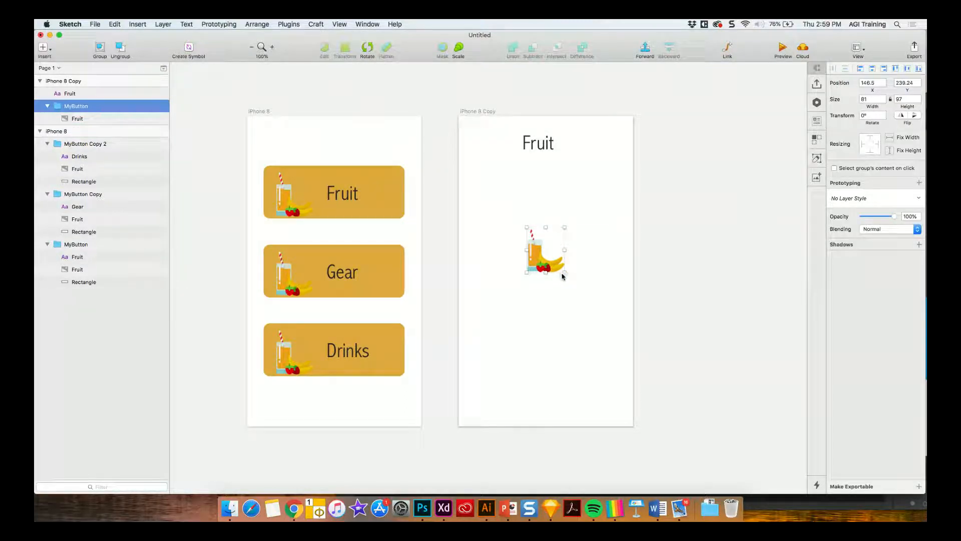
left_click_drag(565, 271, 645, 357)
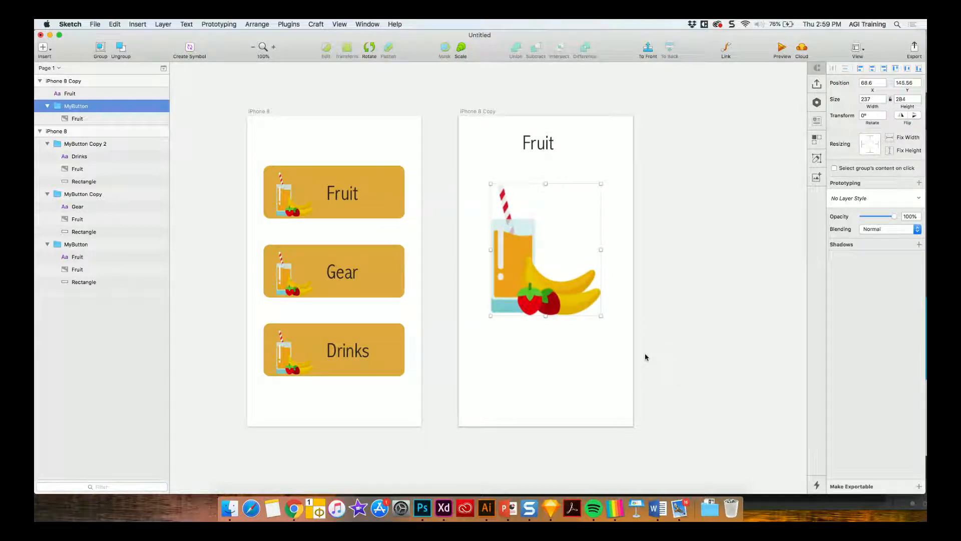
key("alt")
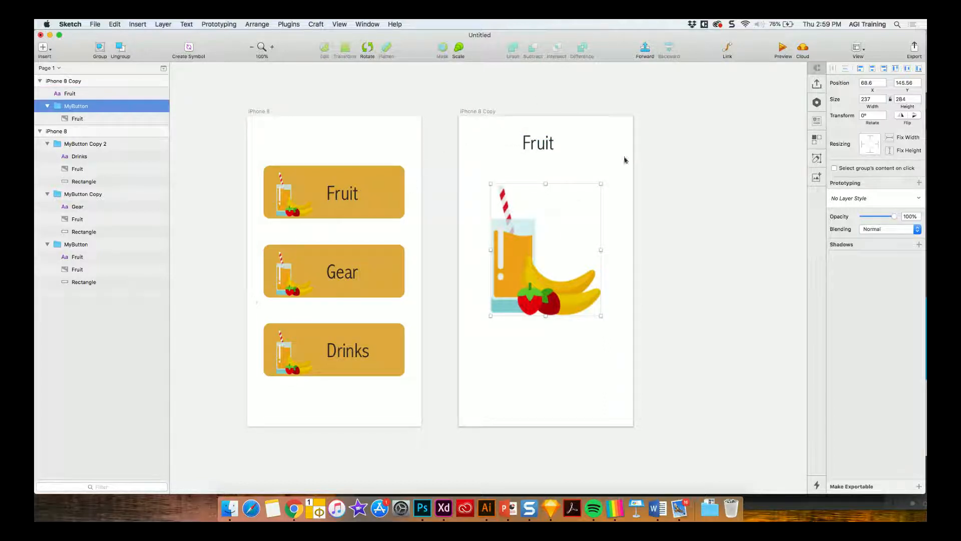
Duplicate the Fruit detail artboard to its right at about X 1033 and change the copy's heading to Gear
left_click(485, 113)
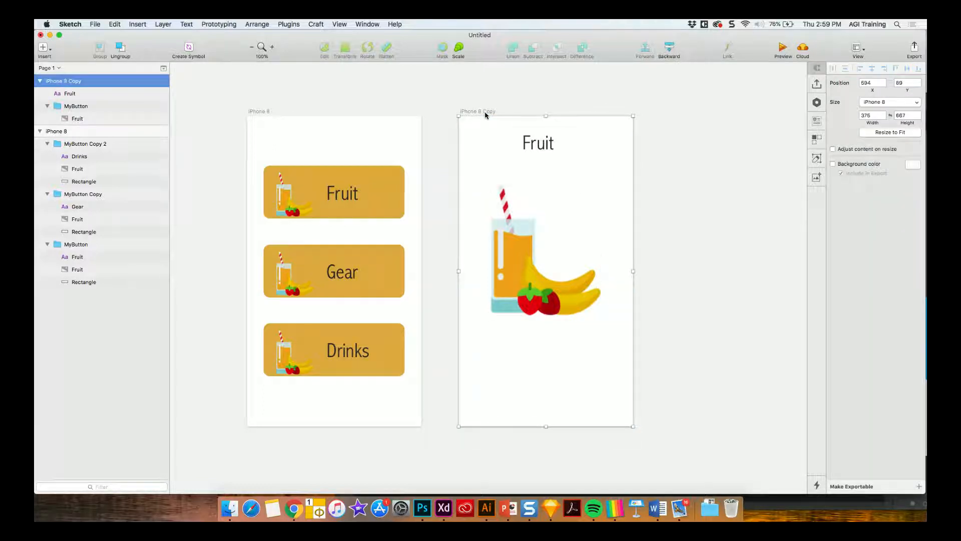
left_click_drag(485, 116, 689, 120)
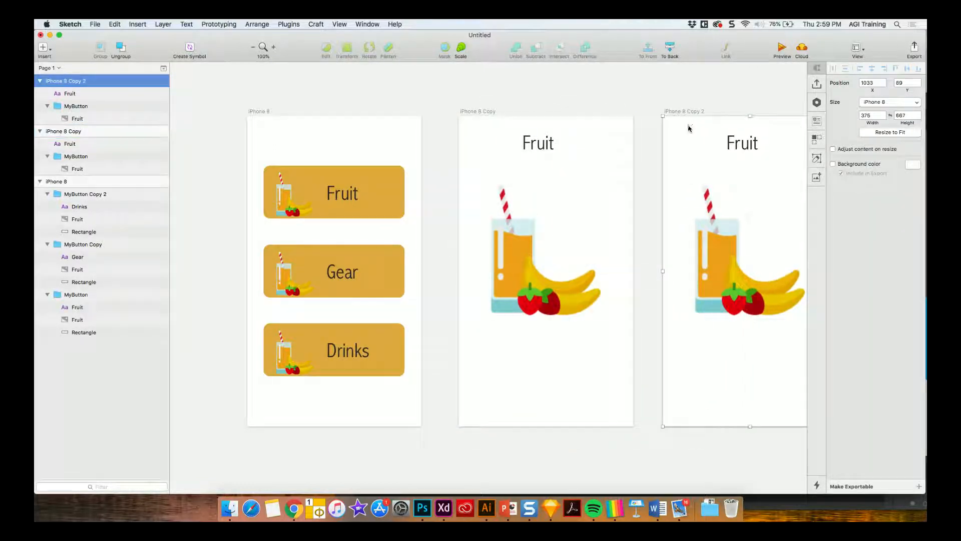
left_click(739, 144)
double_click(738, 145)
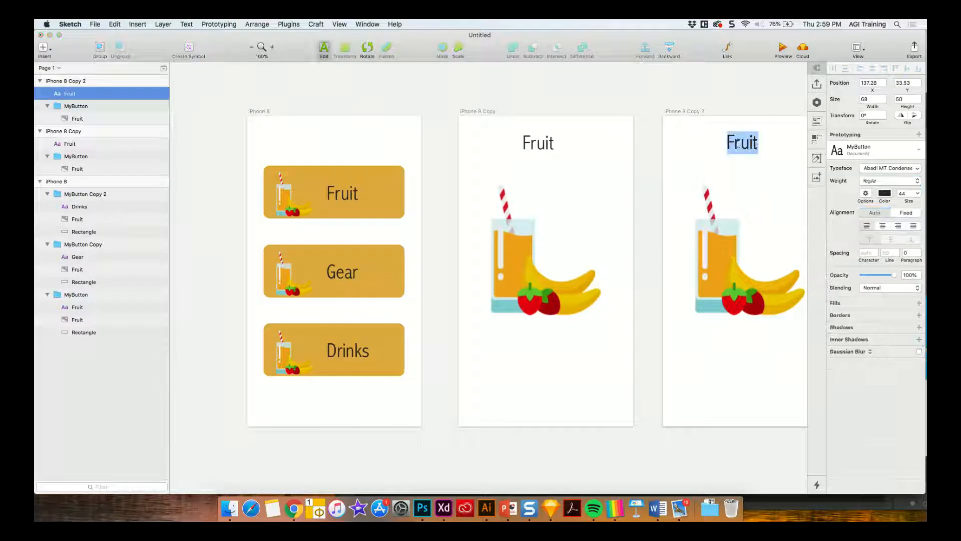
type("Gear")
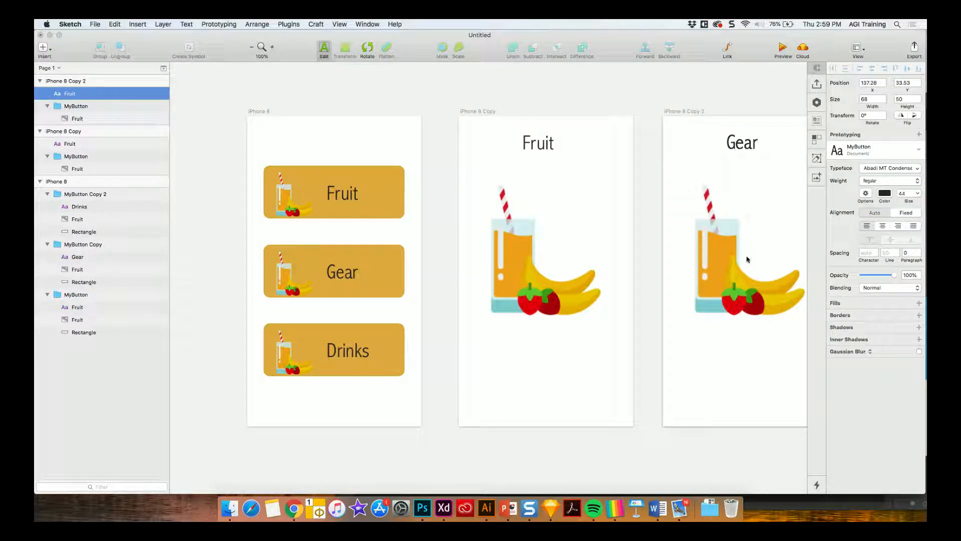
left_click(732, 263)
Delete the fruit image from the Gear artboard, keeping its heading
key("Delete")
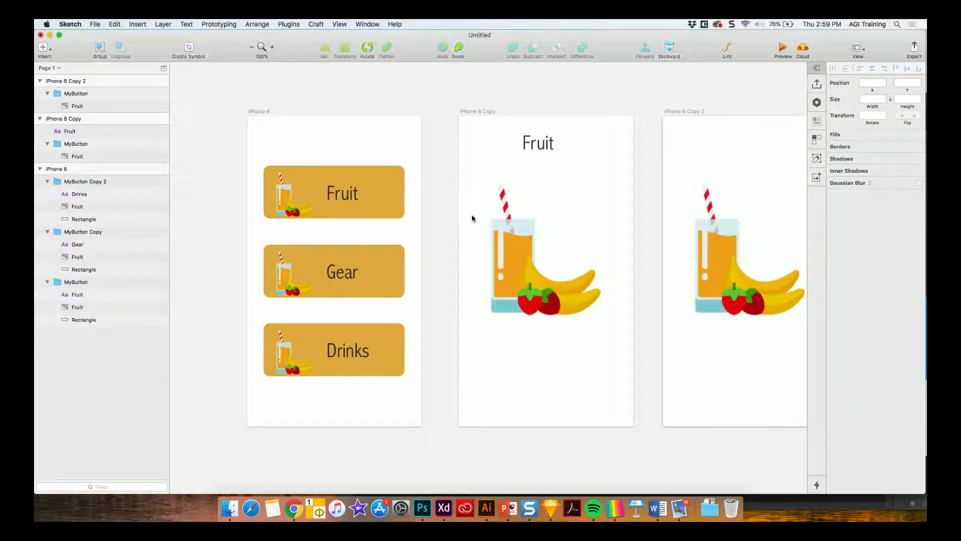
key("ctrl+z")
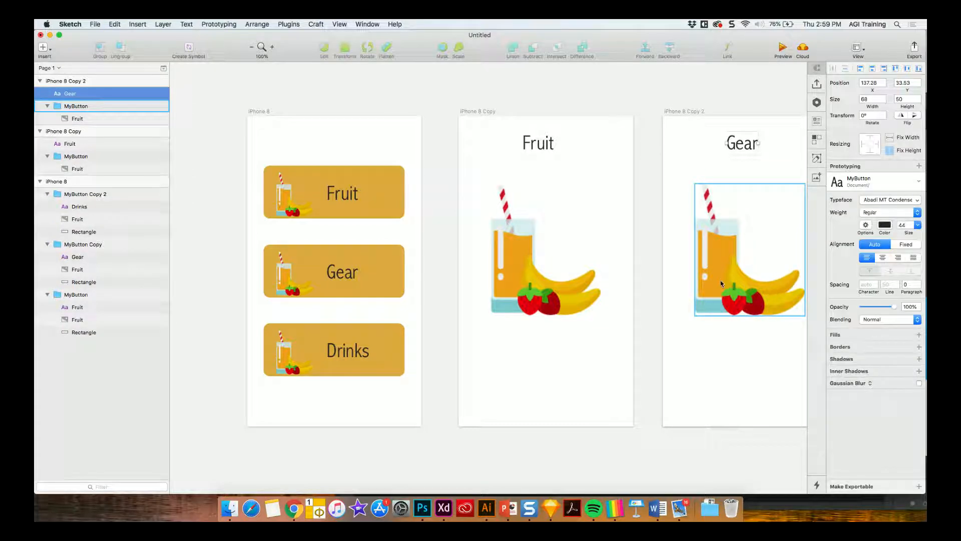
left_click(713, 286)
key("Delete")
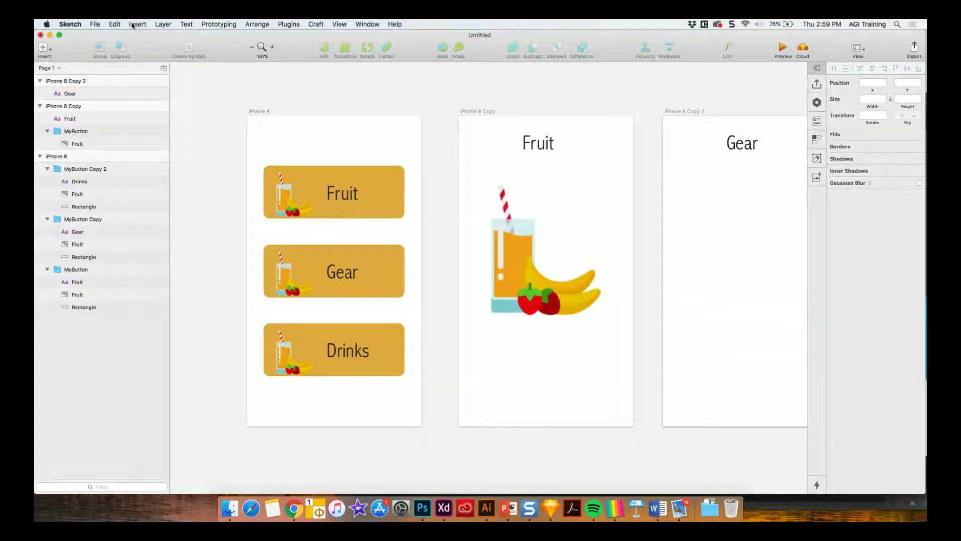
Copy the green striped umbrella from the BeachArt document and place it in the middle of the Gear artboard
left_click(368, 24)
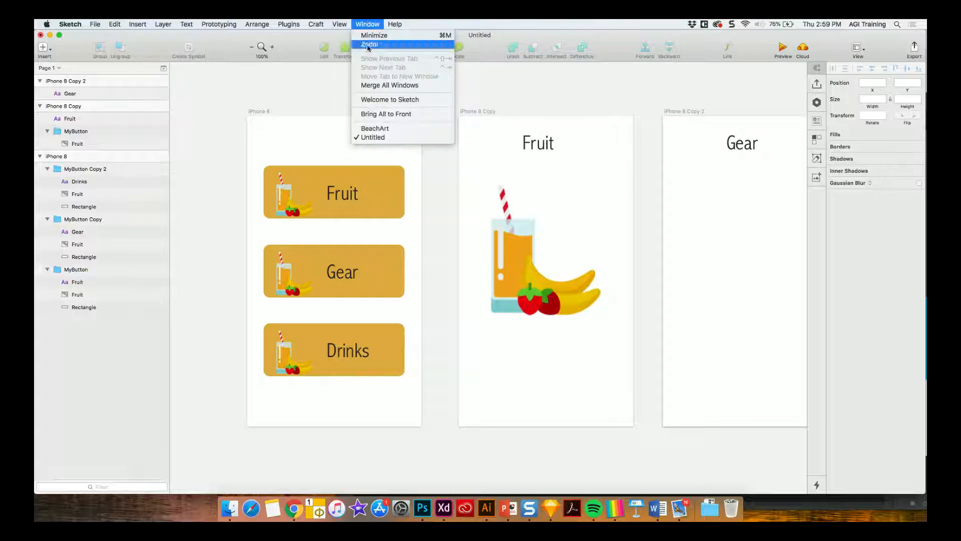
left_click(375, 128)
left_click(503, 206)
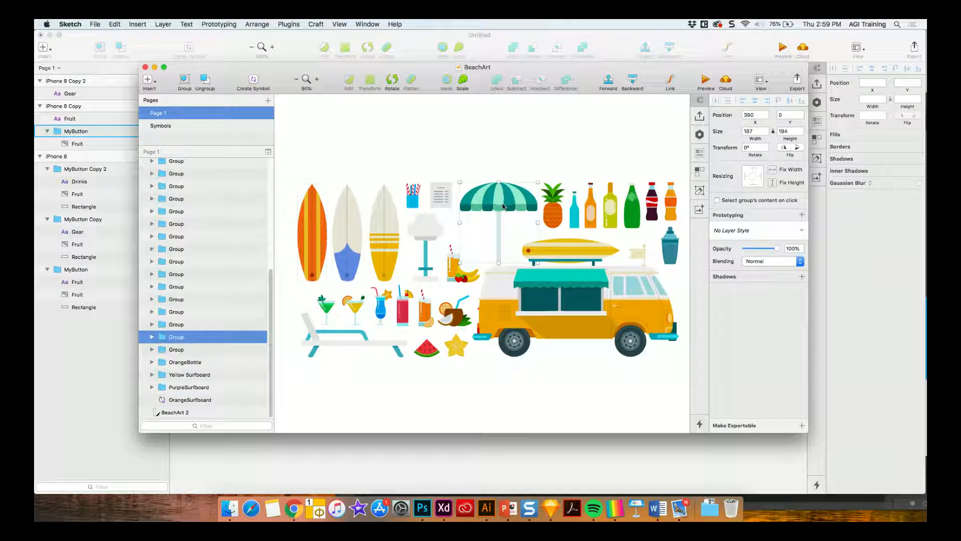
right_click(503, 206)
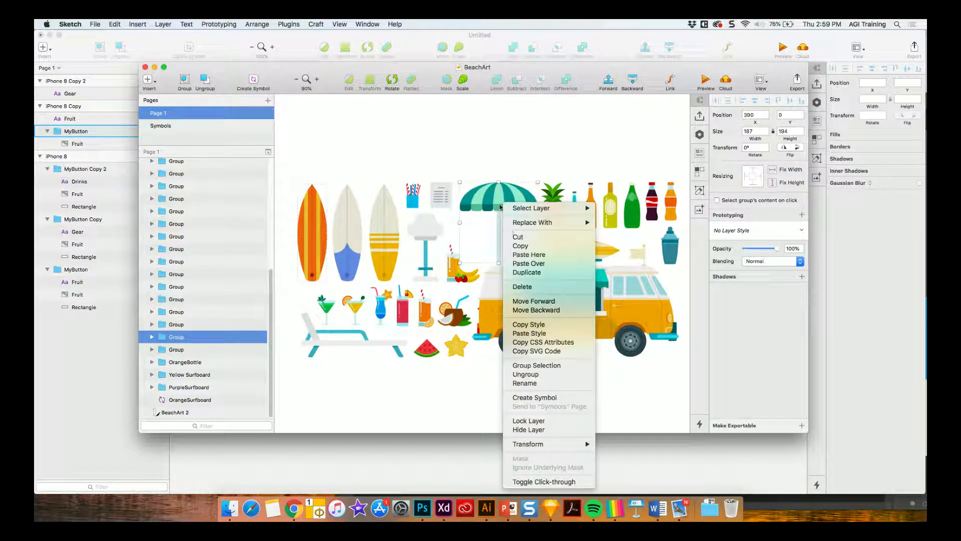
left_click(498, 198)
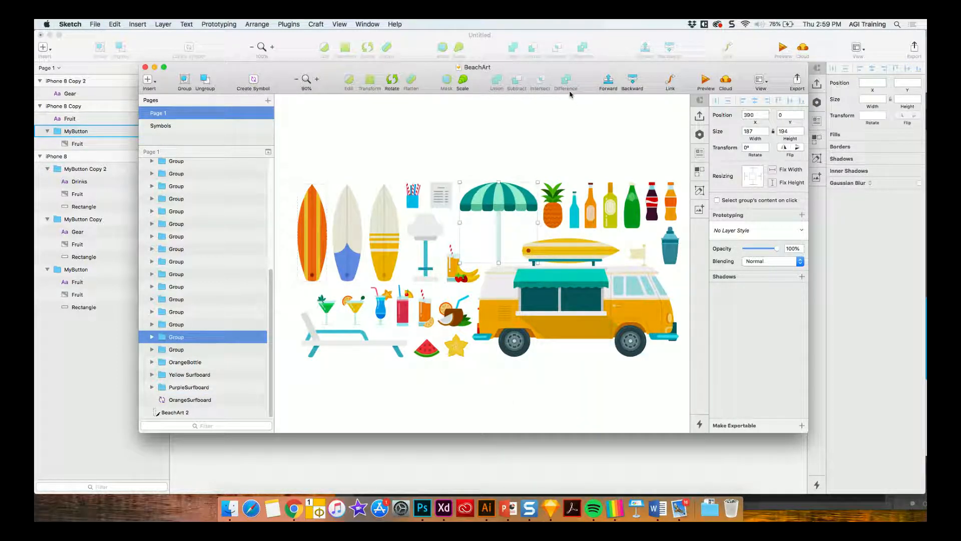
left_click_drag(553, 75, 570, 338)
left_click(770, 223)
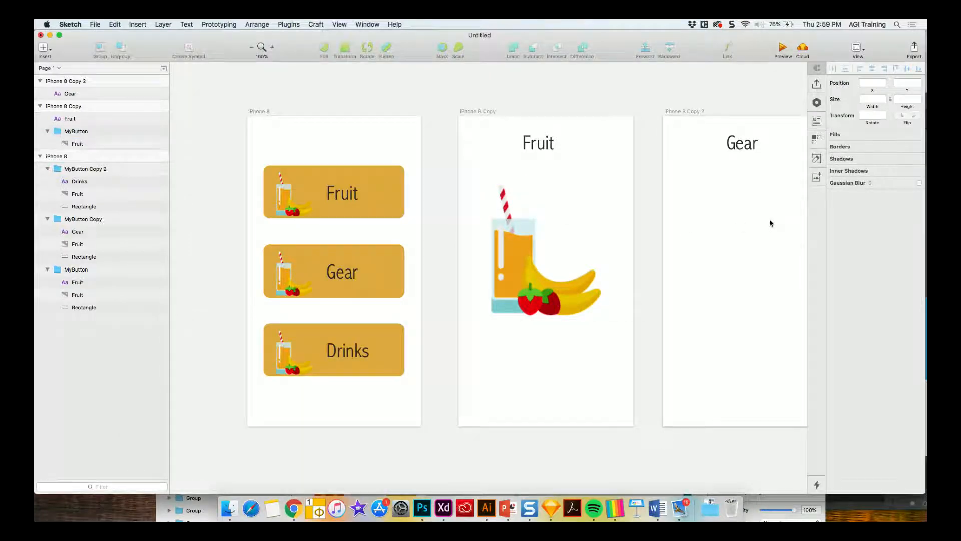
key("super+v")
left_click_drag(756, 229, 751, 238)
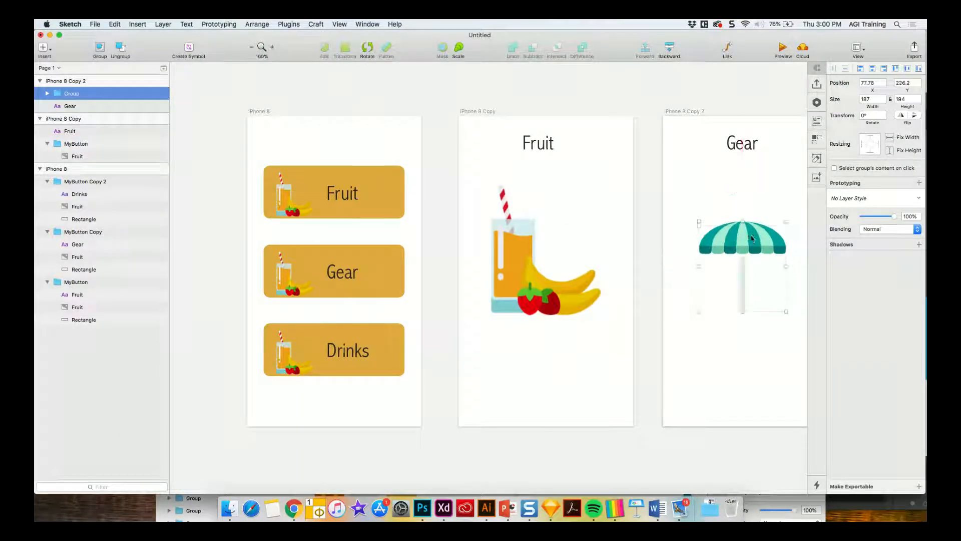
Duplicate the Gear artboard to its right at about X 1453 and change the copy's heading to Drinks
scroll(752, 239, "right", 5)
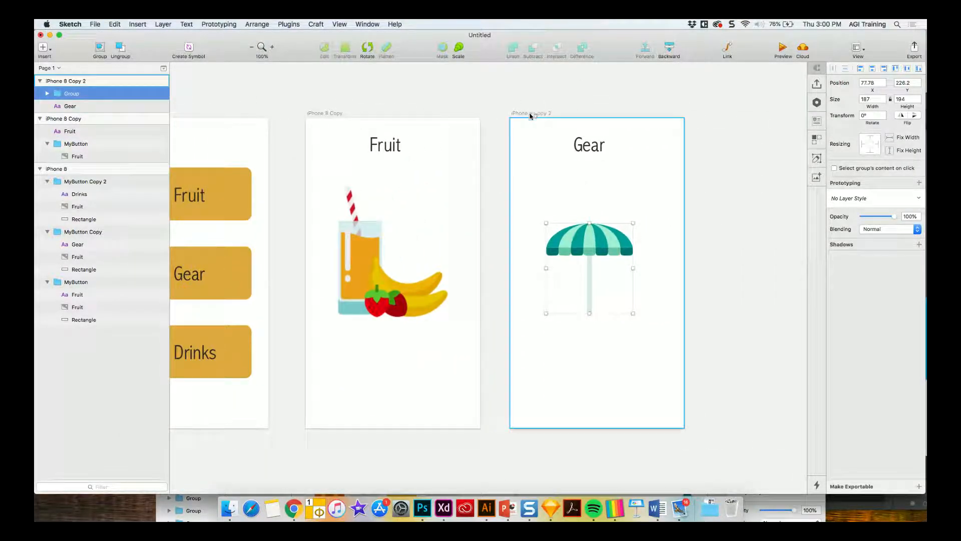
left_click_drag(530, 116, 726, 129)
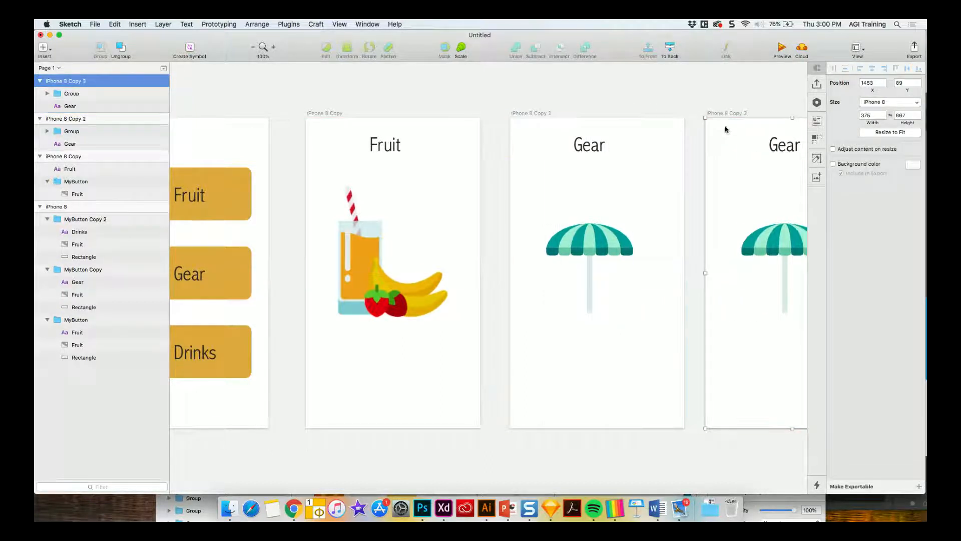
left_click(776, 147)
left_click(776, 148)
double_click(775, 148)
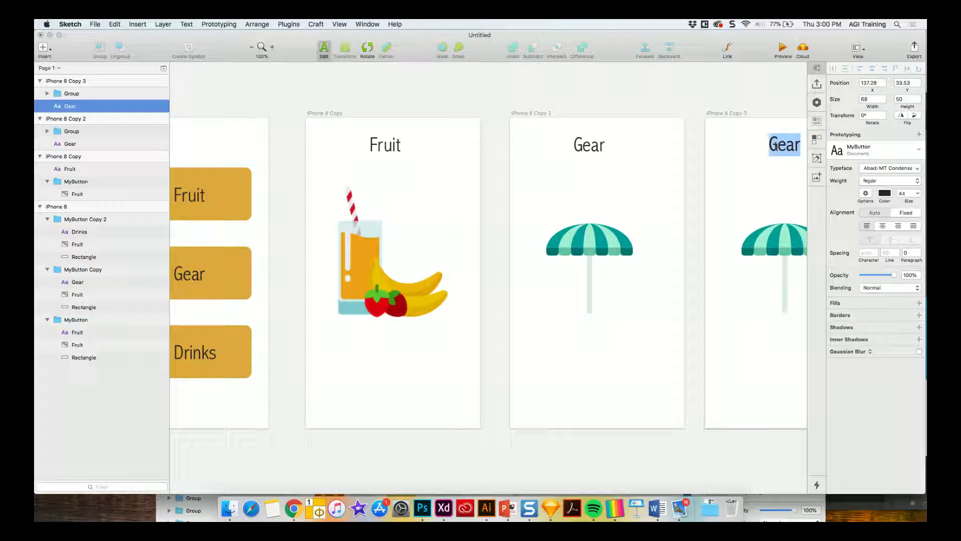
type("Drinks")
key("Escape")
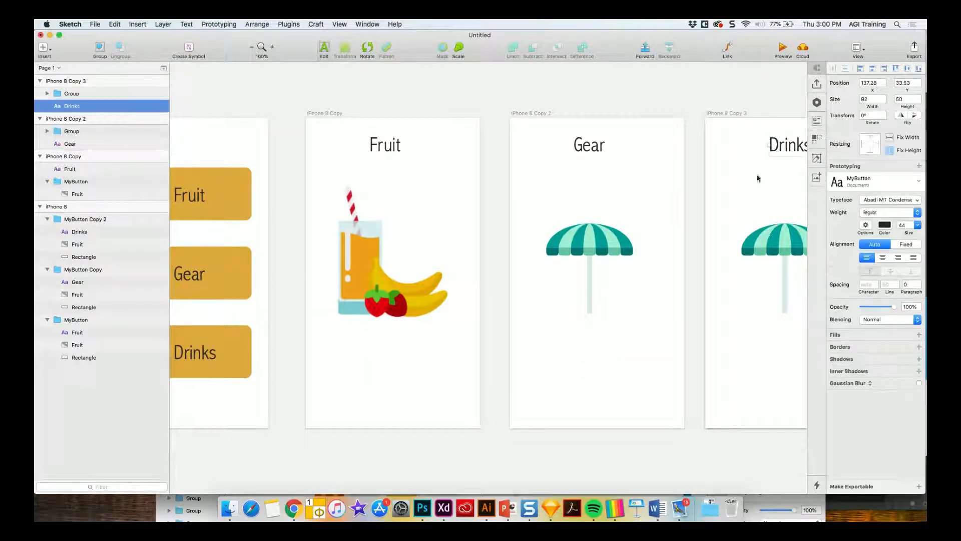
Replace the umbrella on the Drinks artboard with the red drink from the BeachArt document, enlarged to about 90 × 222
left_click(772, 253)
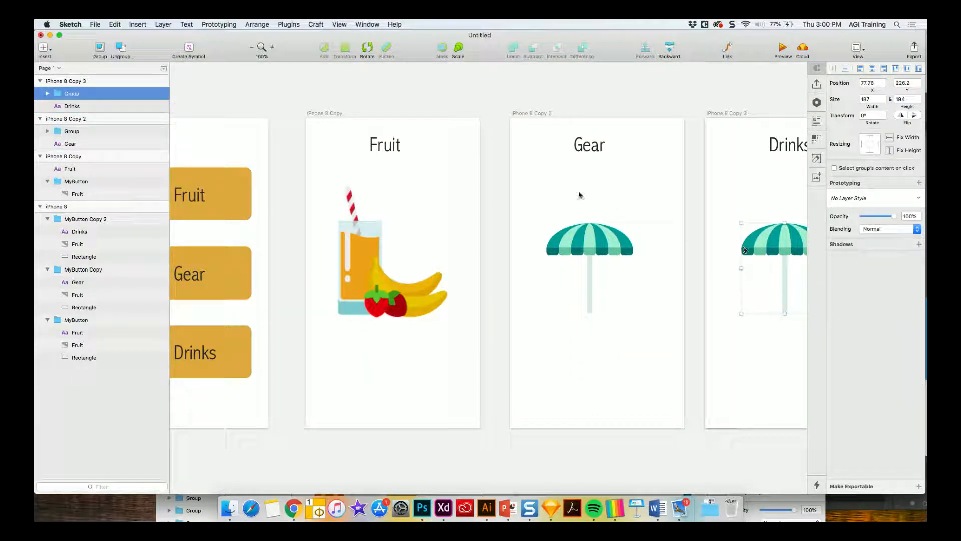
key("Delete")
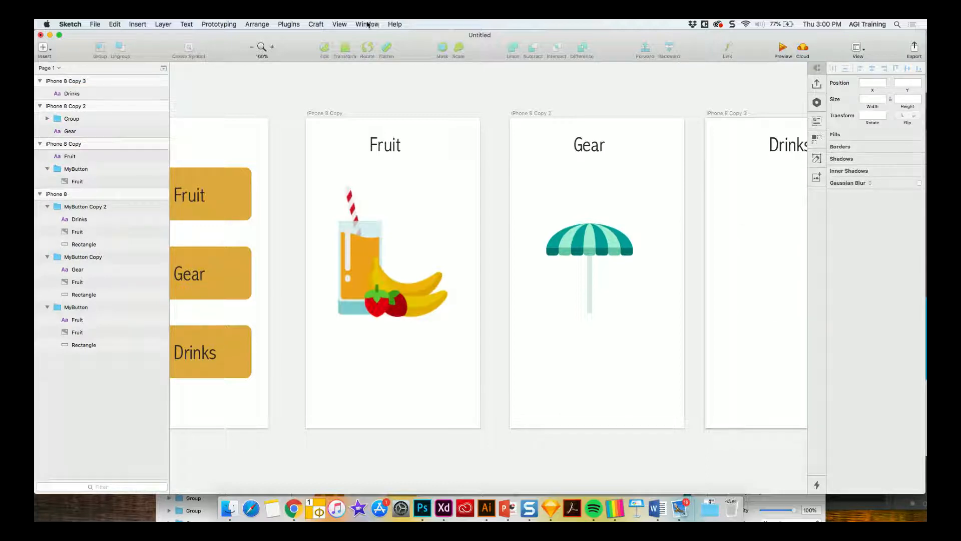
left_click(367, 24)
left_click(399, 128)
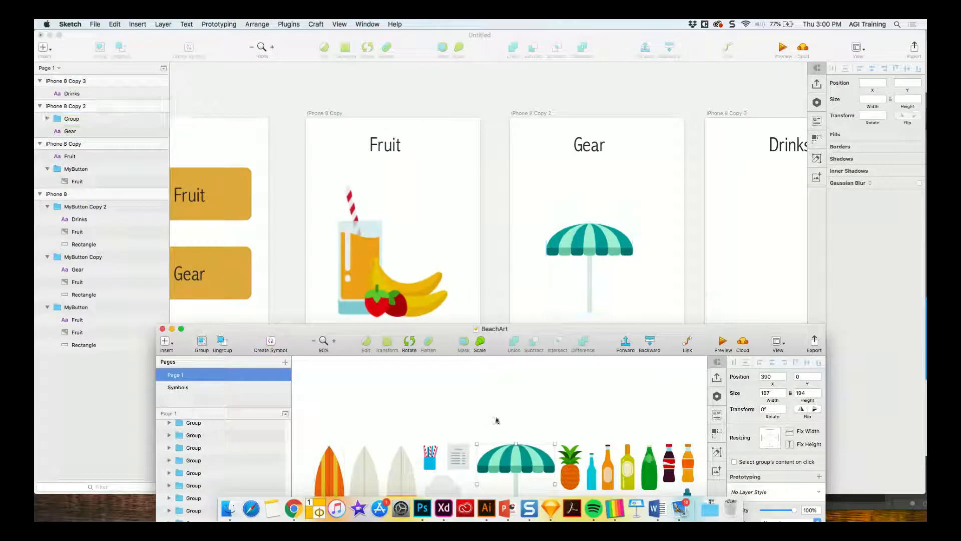
left_click_drag(597, 343, 585, 179)
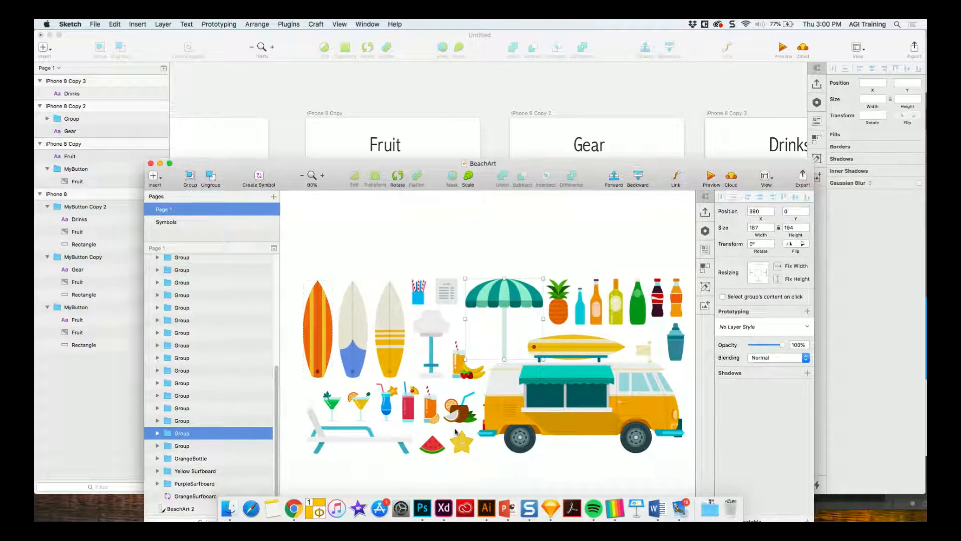
left_click(415, 411)
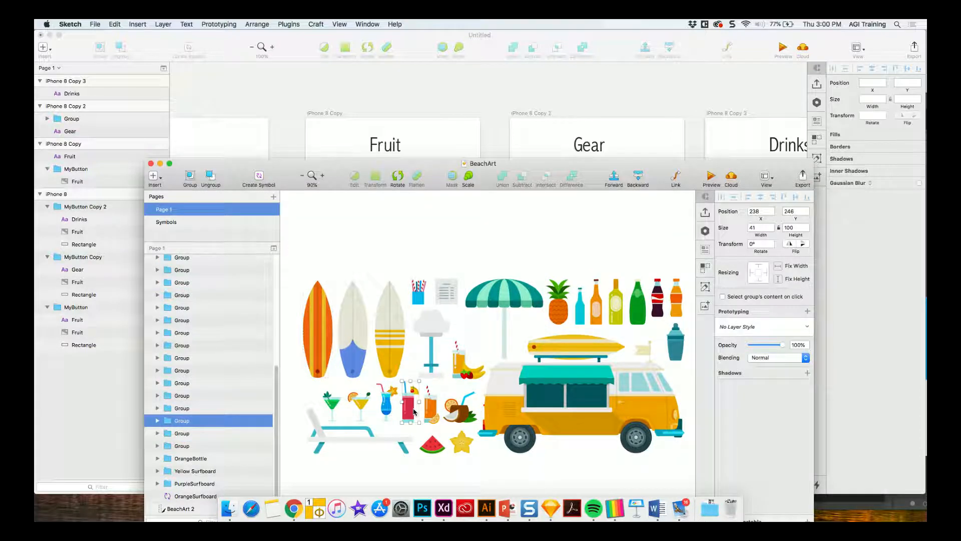
left_click(650, 107)
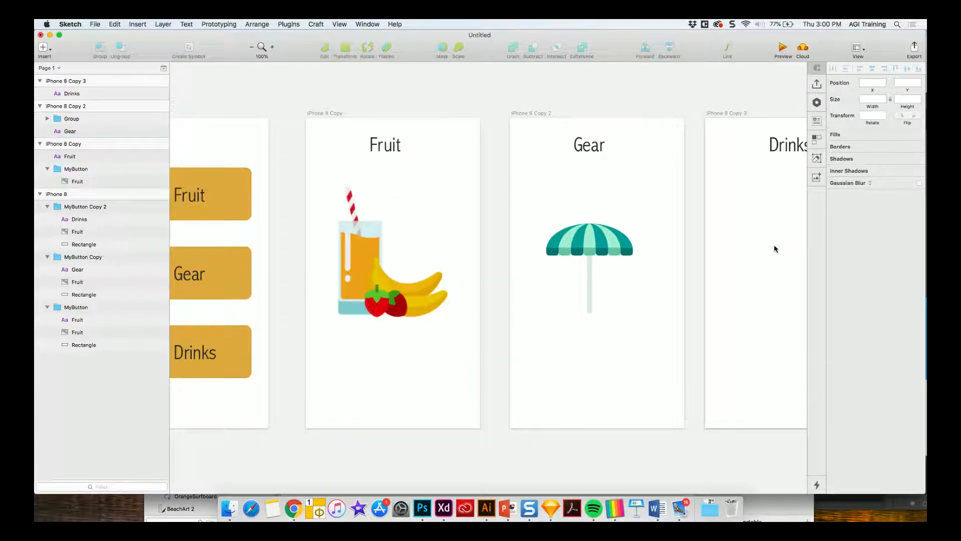
key("super+v")
left_click_drag(758, 269, 781, 251)
left_click_drag(748, 263, 745, 298)
left_click_drag(695, 272, 703, 244)
Draw a black rectangle about 160 × 74 below the fruit image, near the lower edge of the Fruit detail artboard
scroll(610, 304, "left", 10)
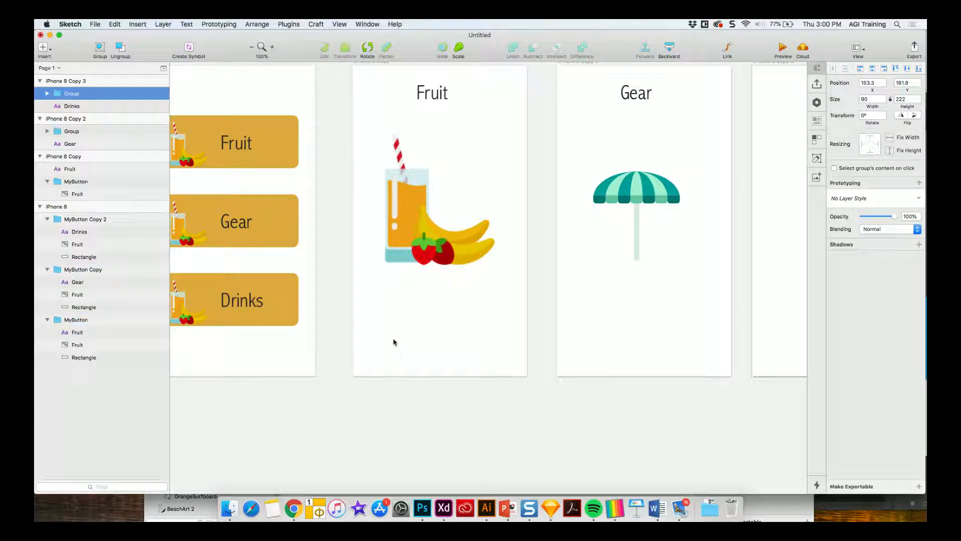
left_click(406, 330)
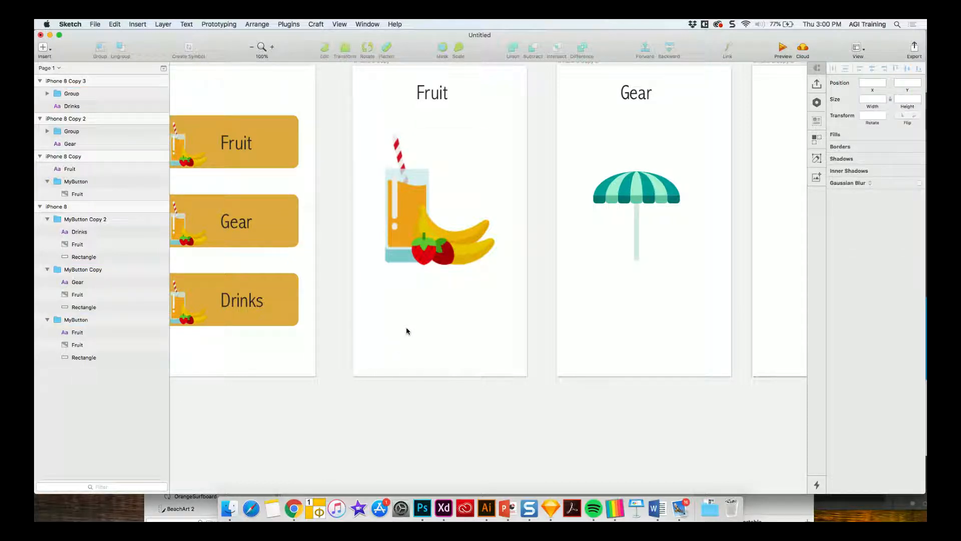
key("r")
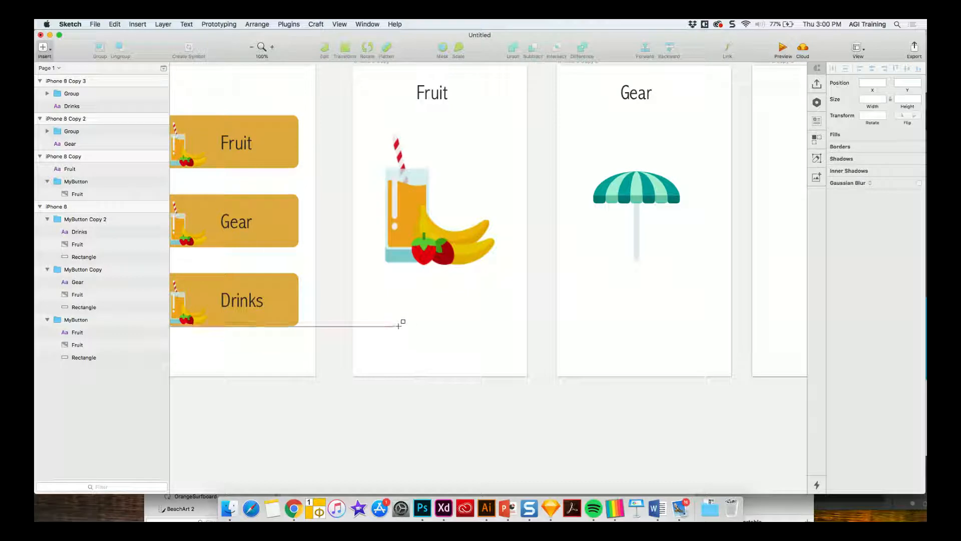
left_click_drag(394, 326, 469, 359)
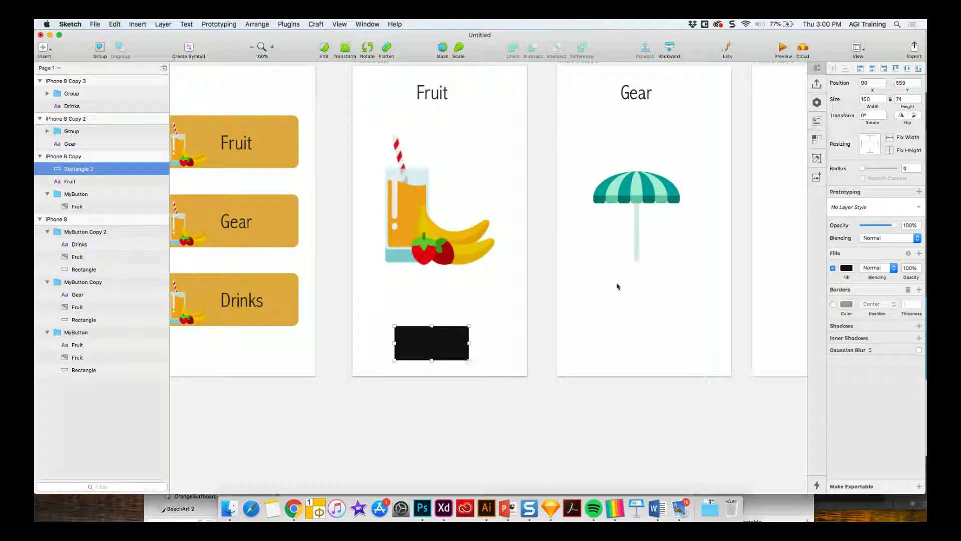
Add the text Back in light grey (EDE8E8) and centre it on the black rectangle
left_click(492, 354)
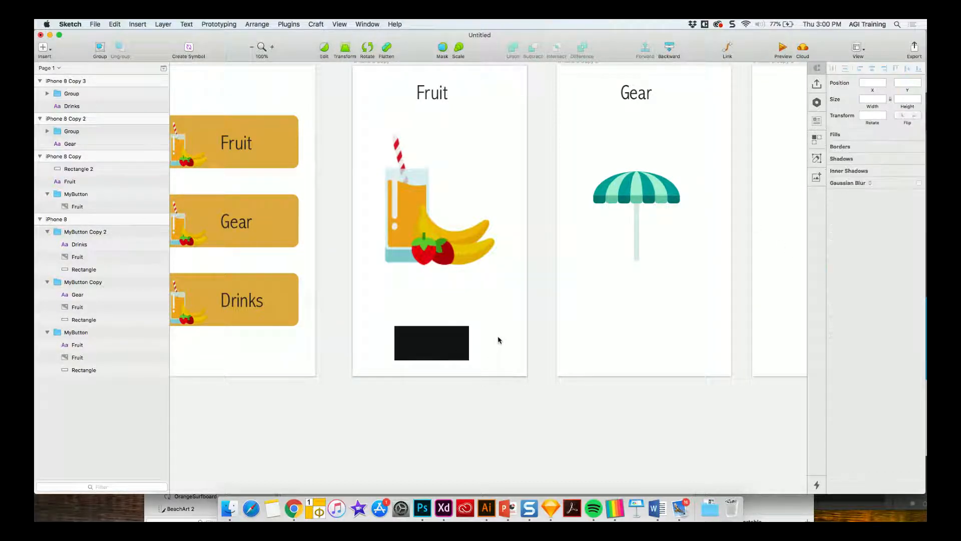
left_click(498, 337)
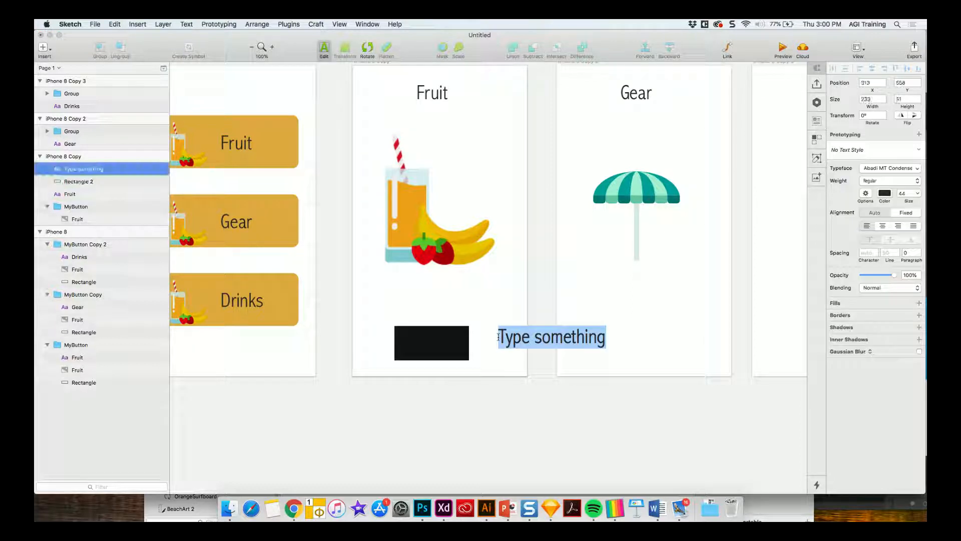
type("Back")
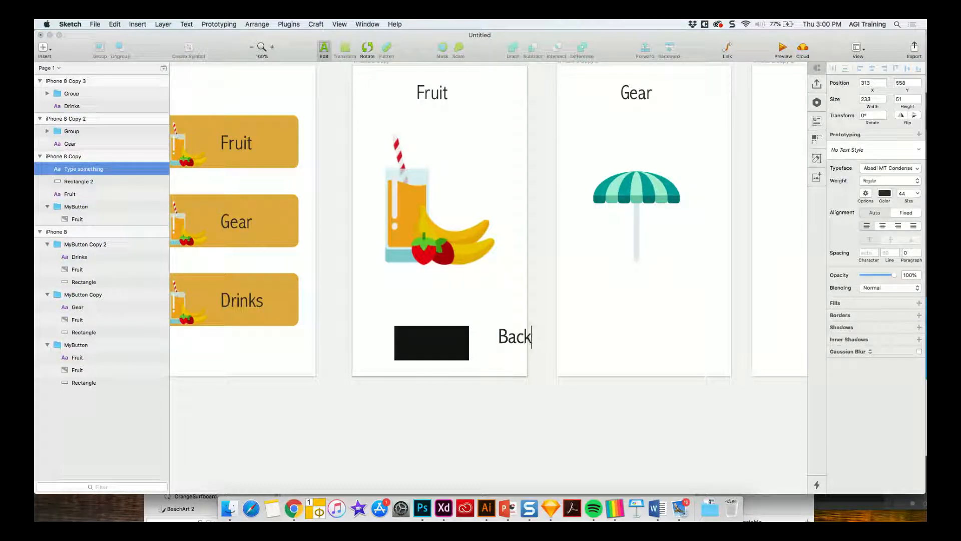
key("super+a")
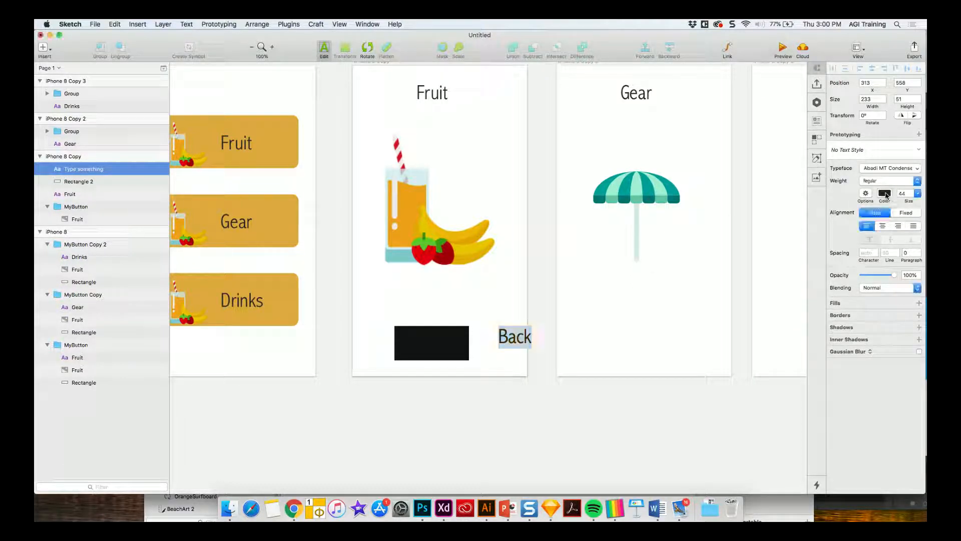
left_click(884, 193)
left_click_drag(848, 237, 832, 224)
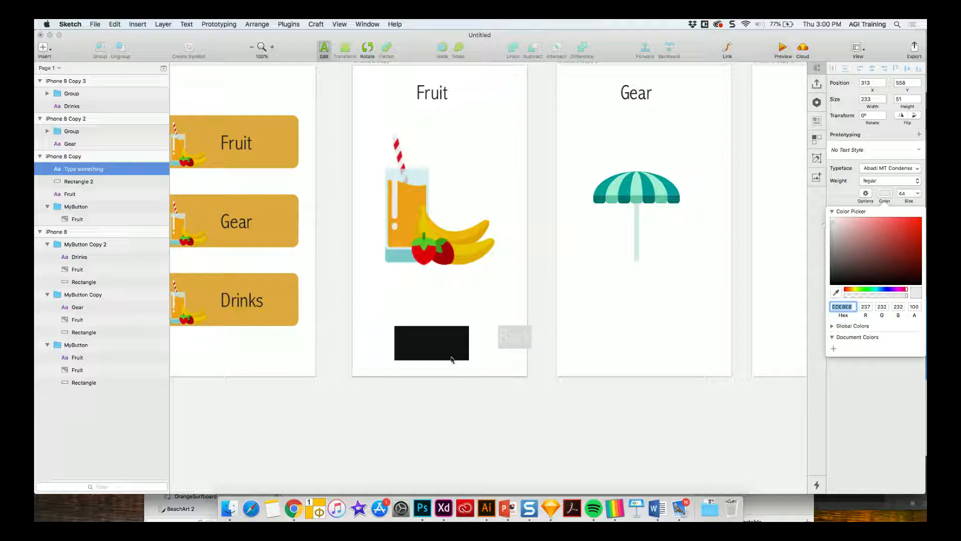
left_click(499, 321)
key("Escape")
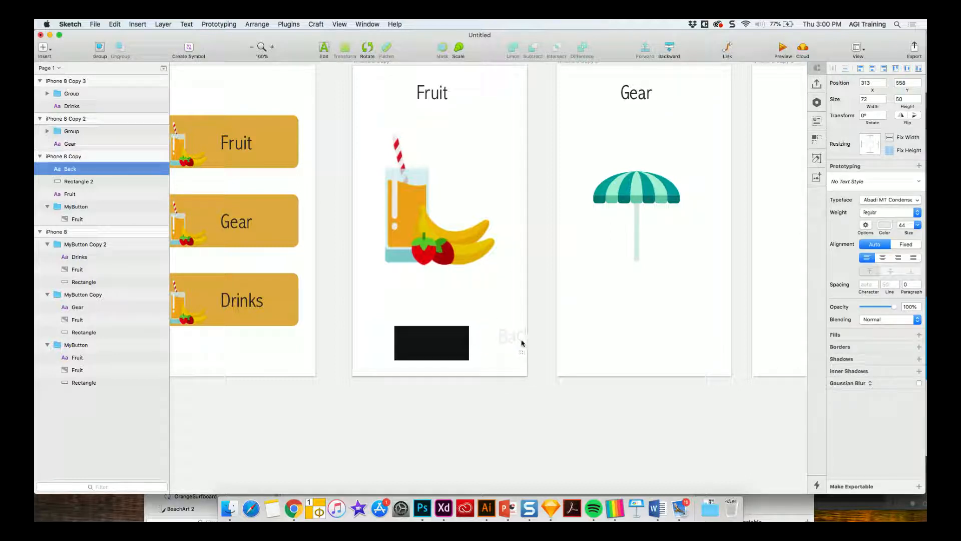
left_click_drag(519, 339, 438, 348)
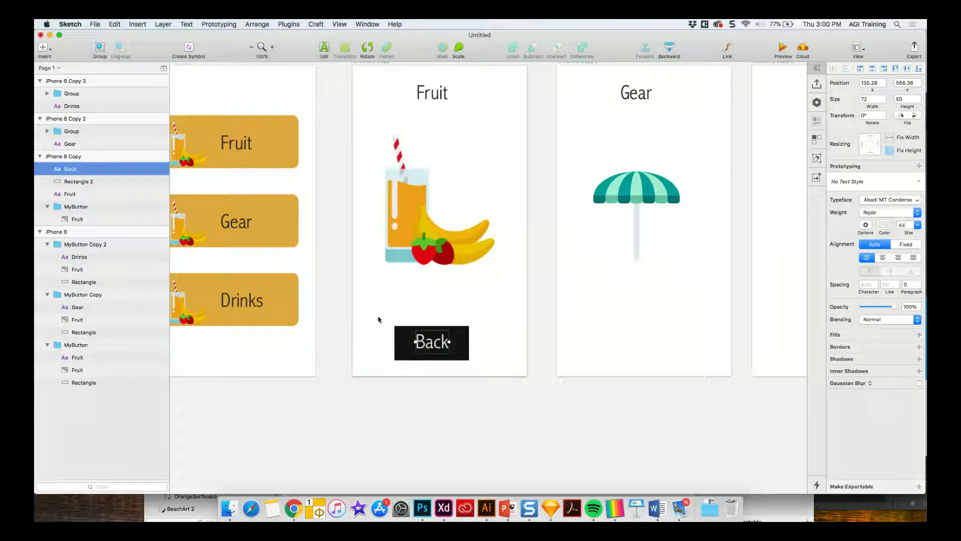
Group the Back text with its black rectangle and rename the group Back
left_click_drag(378, 317, 500, 365)
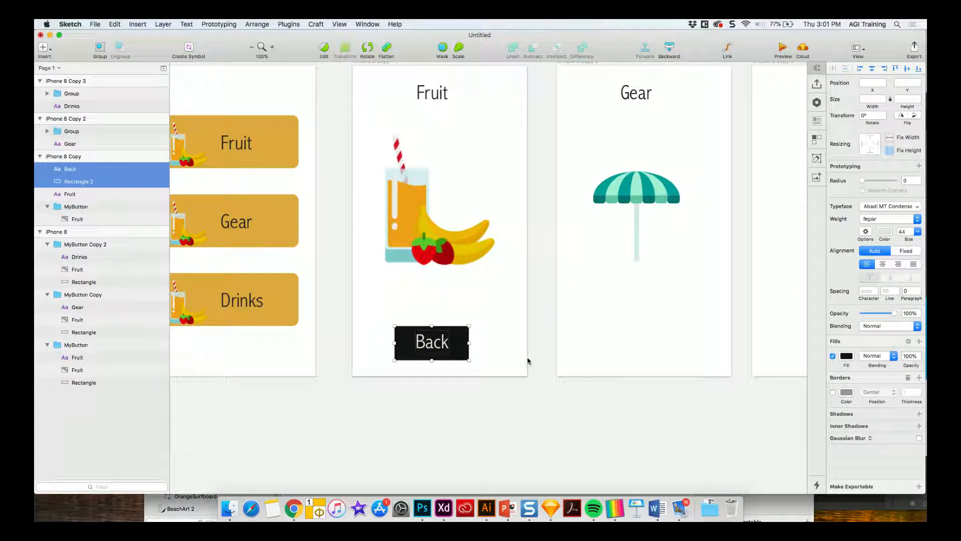
key("super+g")
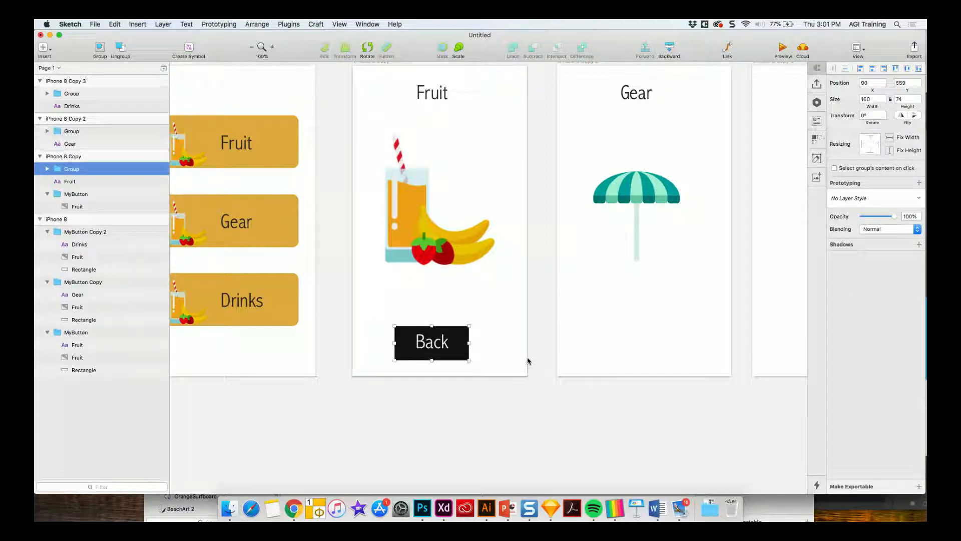
key("super+c")
key("super+r")
type("Ba")
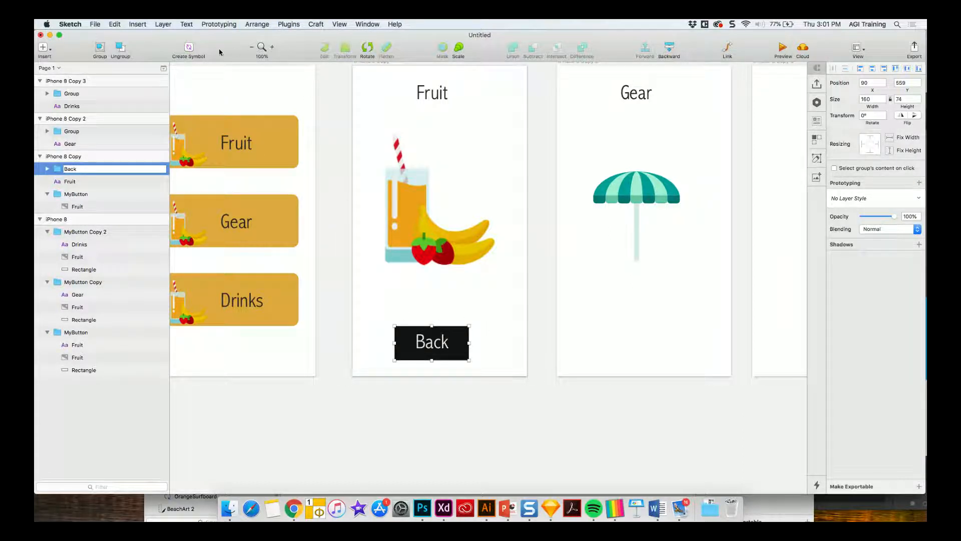
Create a symbol named BackButton from the Back group and send it to the Symbols page
left_click(190, 48)
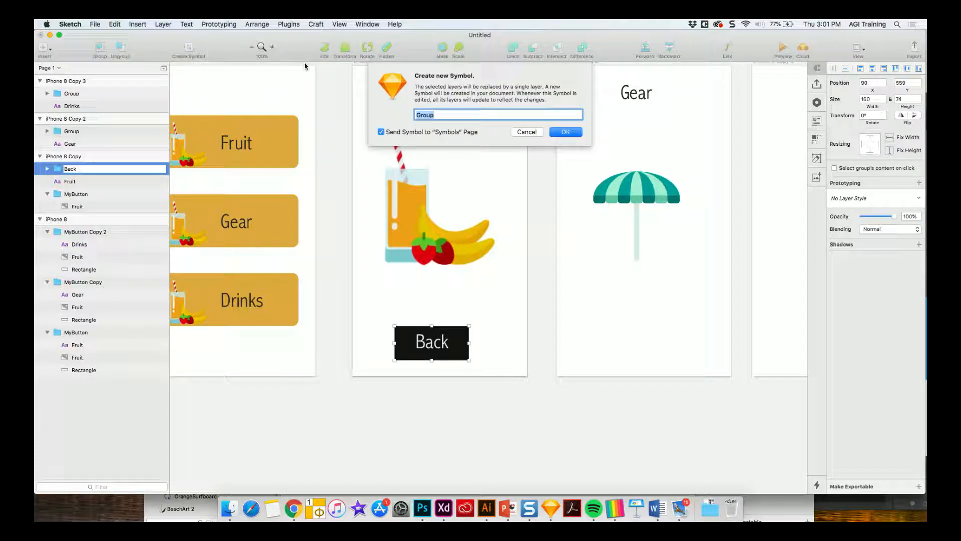
type("BackButton")
key("Return")
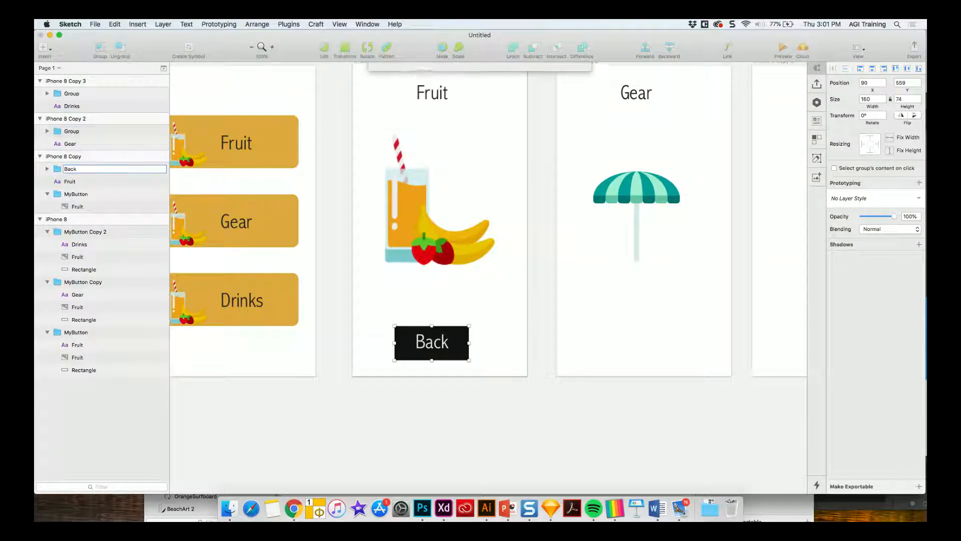
left_click(419, 296)
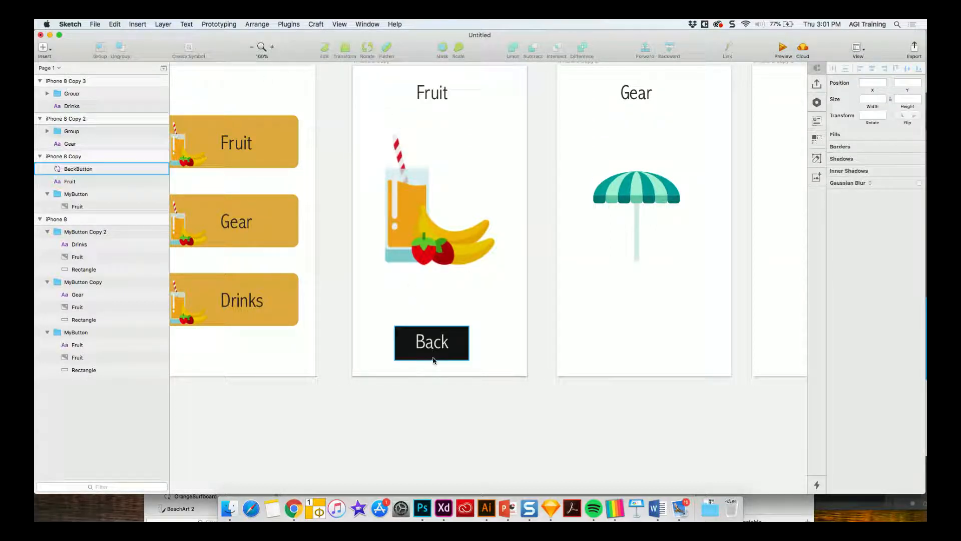
Place copies of the BackButton symbol near the lower edge of the Gear and Drinks artboards at Y 559
left_click_drag(430, 346, 804, 346)
scroll(549, 251, "up", 3)
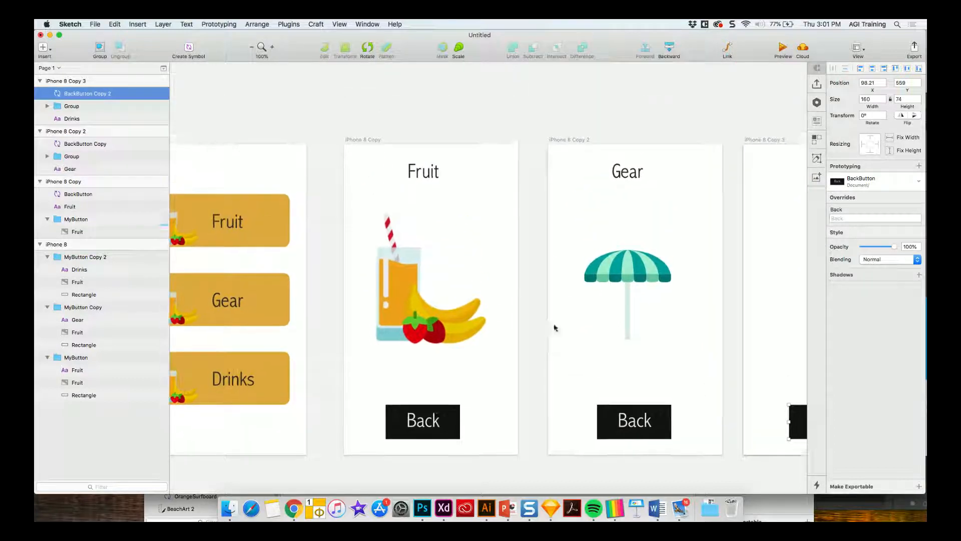
Rename the artboard with the Fruit heading as FruitArtboard
double_click(361, 143)
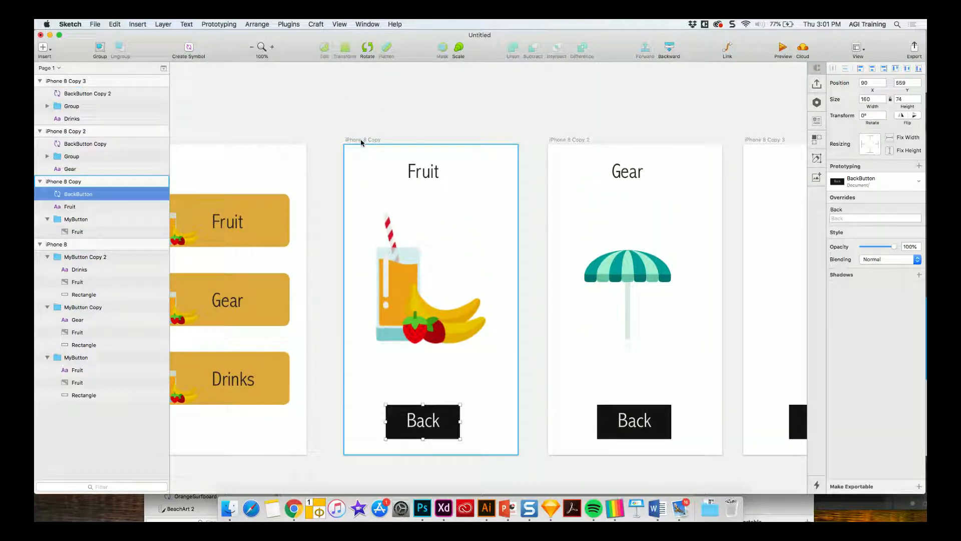
left_click(356, 141)
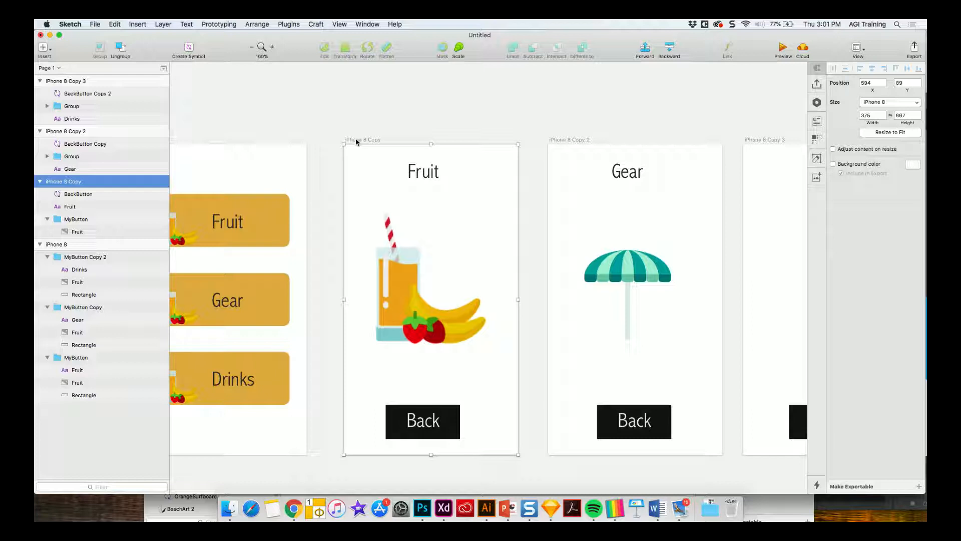
double_click(356, 142)
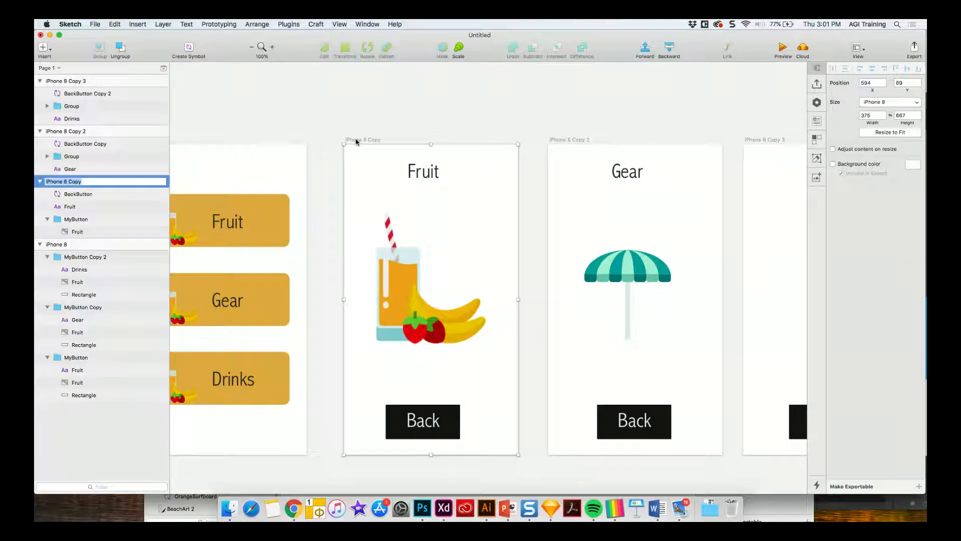
type("FruitArtboard")
key("Return")
Rename the artboard with the Gear heading and umbrella as GearArtboard
left_click(569, 140)
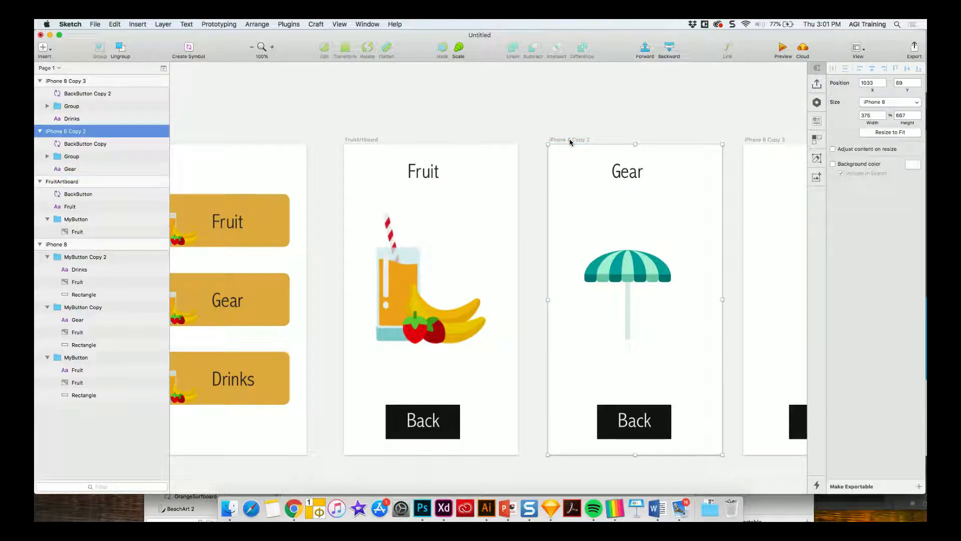
key("super+r")
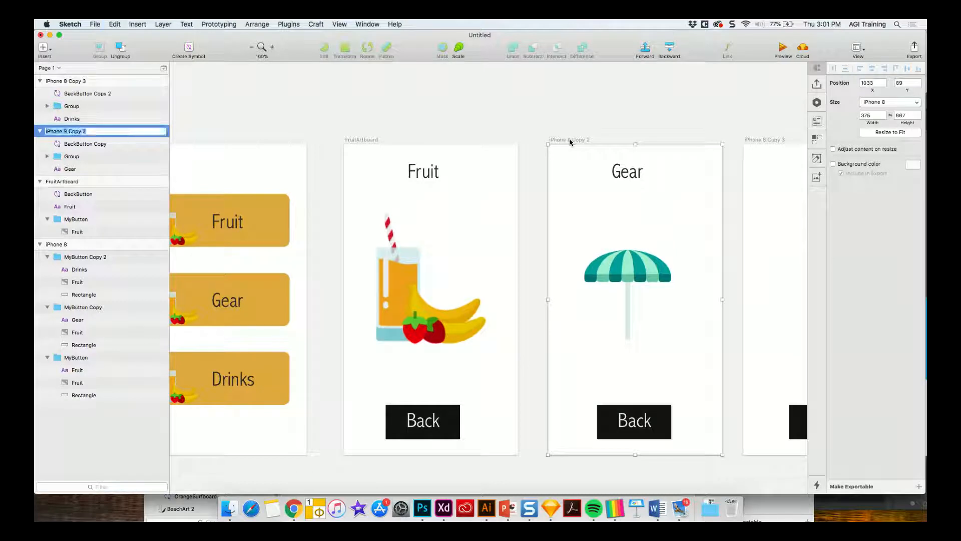
type("Gea")
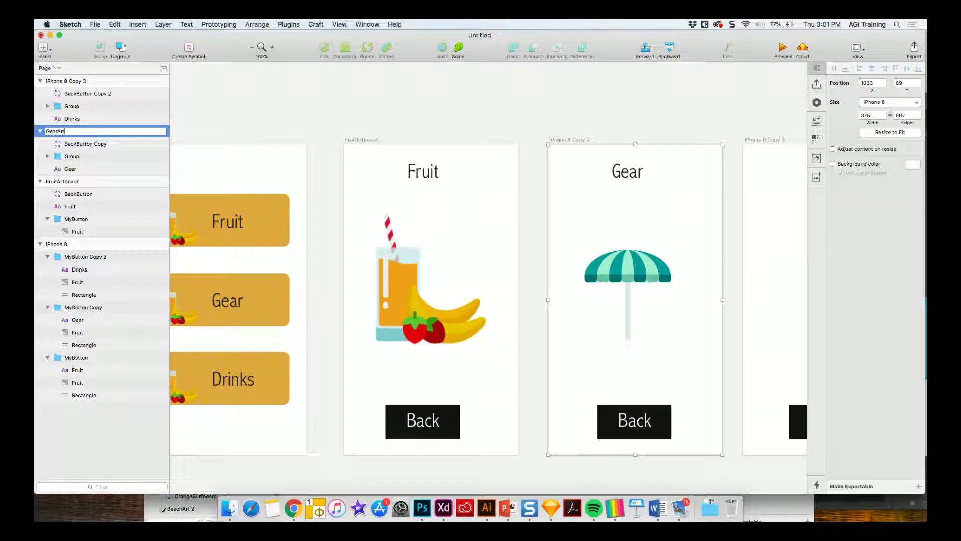
type("rArtboard")
Rename the Drinks detail artboard as DrinksArtboard
left_click(758, 140)
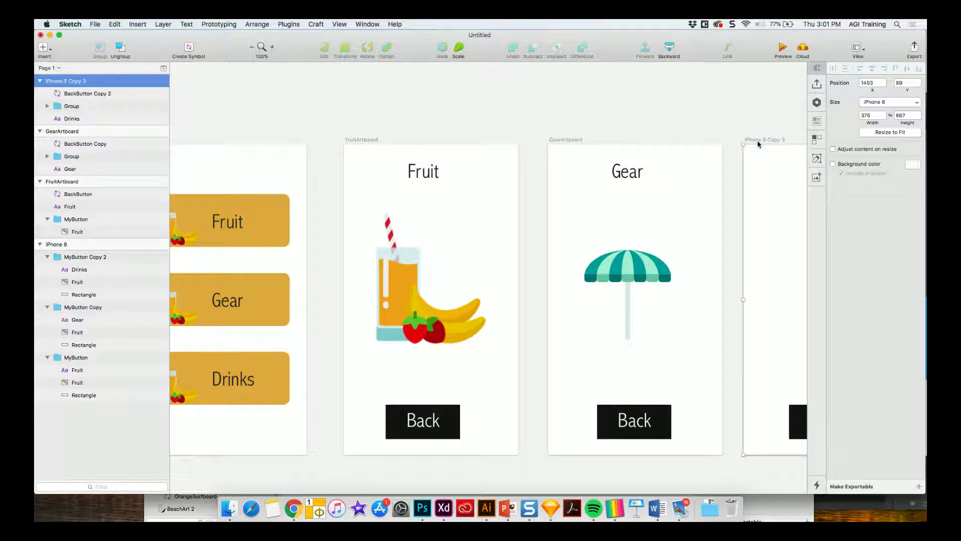
key("super+r")
type("Dr")
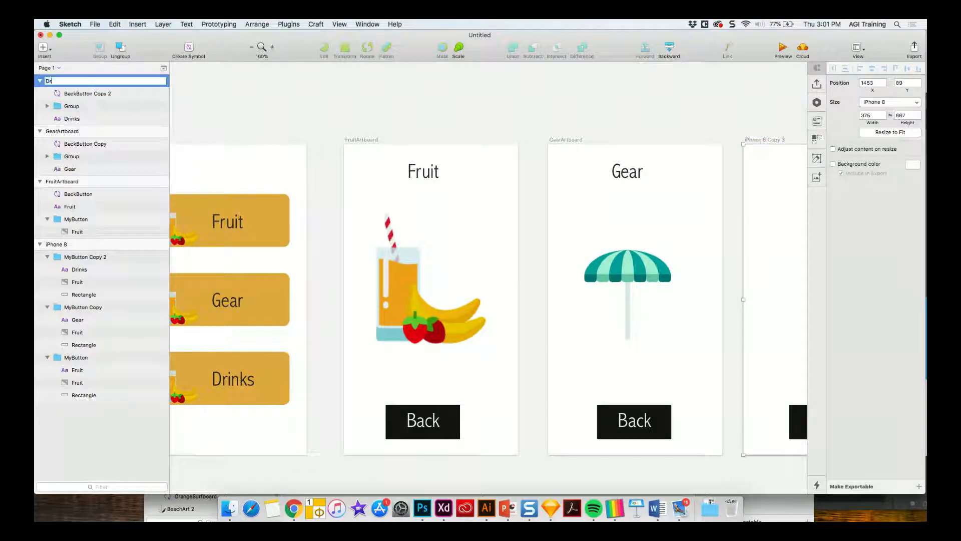
type("inksArtboard")
left_click(686, 83)
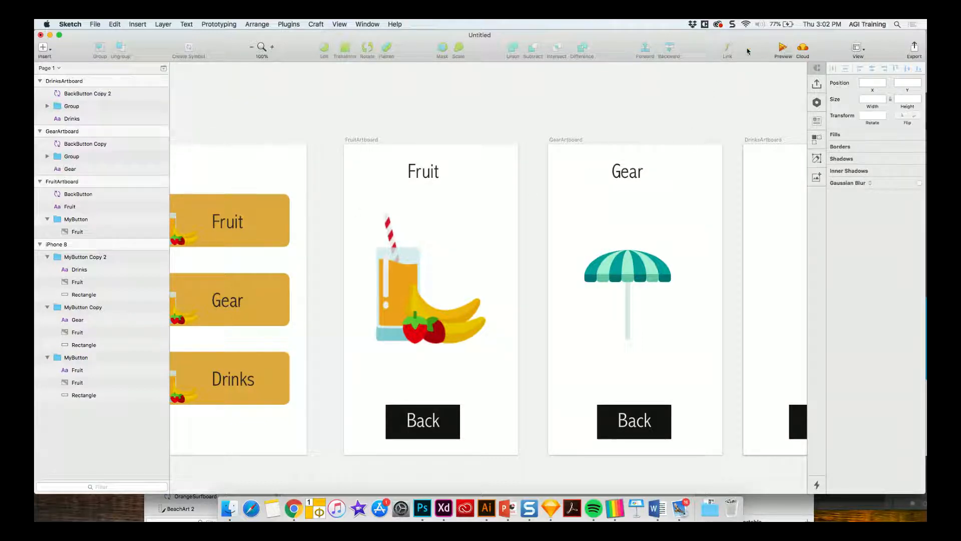
Add a prototyping link from the Fruit button on the iPhone 8 artboard to FruitArtboard
left_click(262, 208)
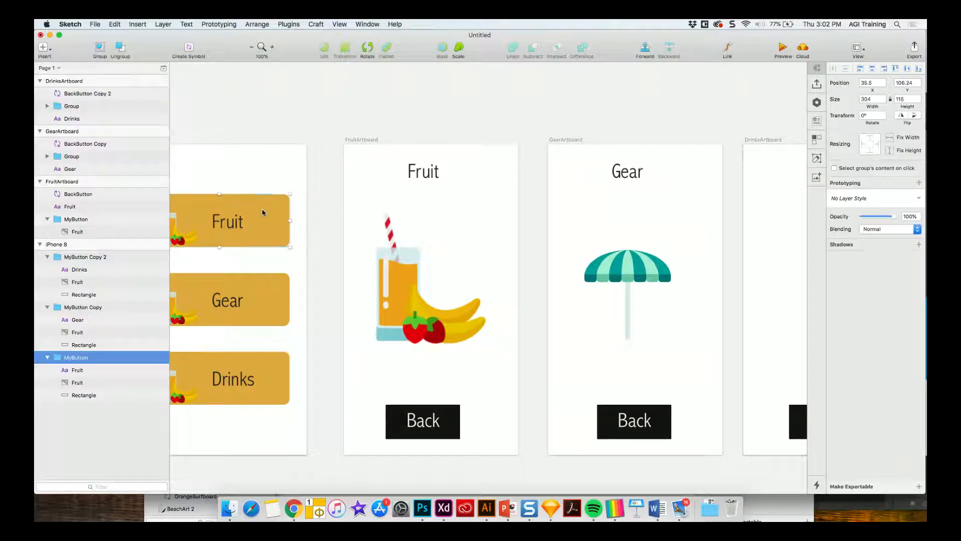
left_click(727, 49)
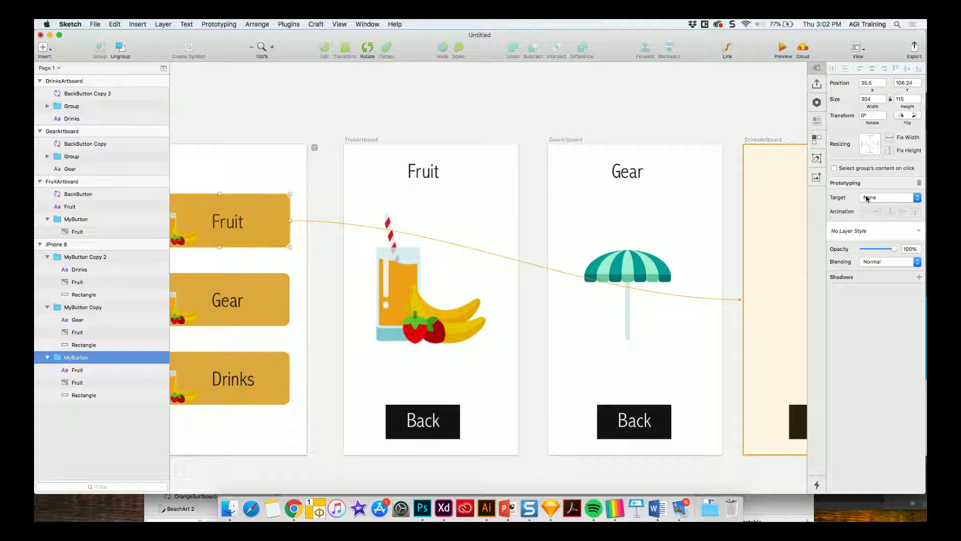
left_click(867, 198)
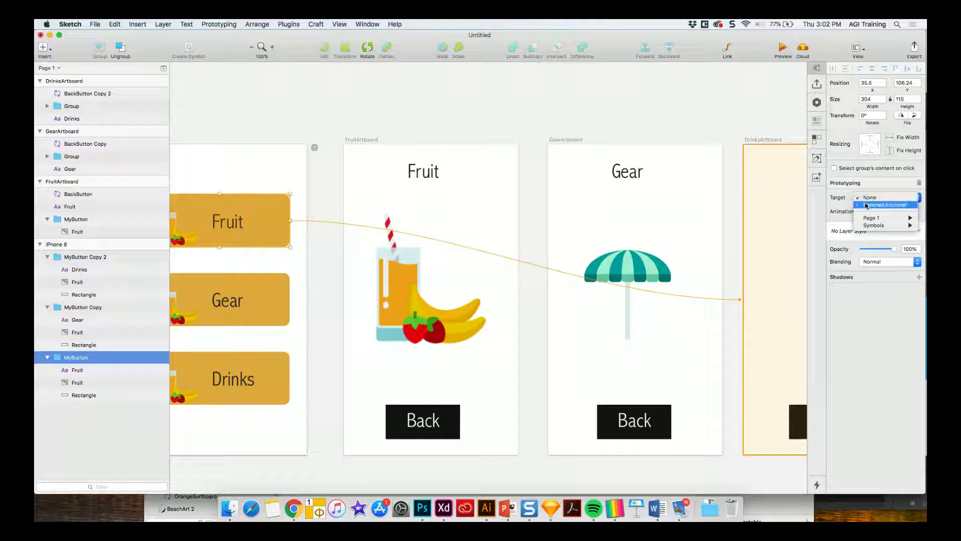
mouse_move(865, 218)
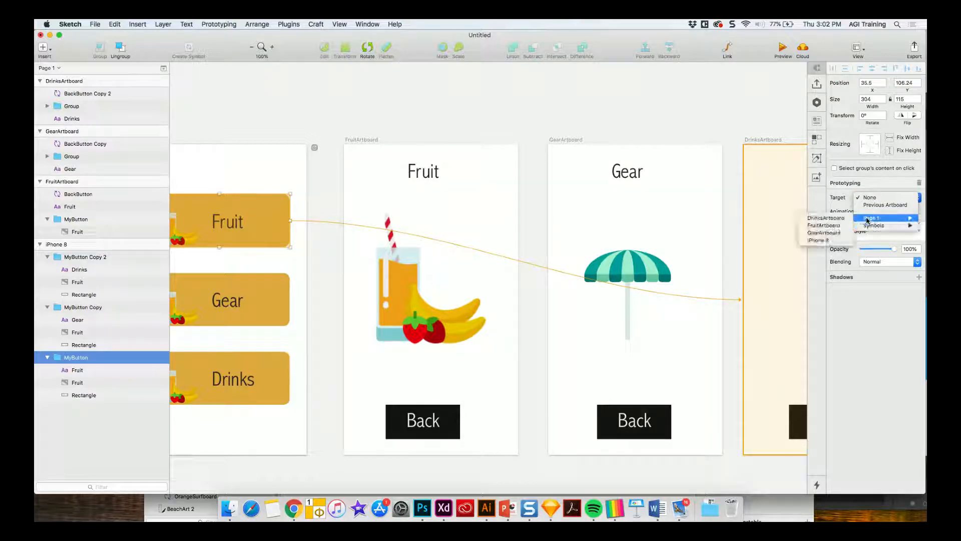
left_click(825, 225)
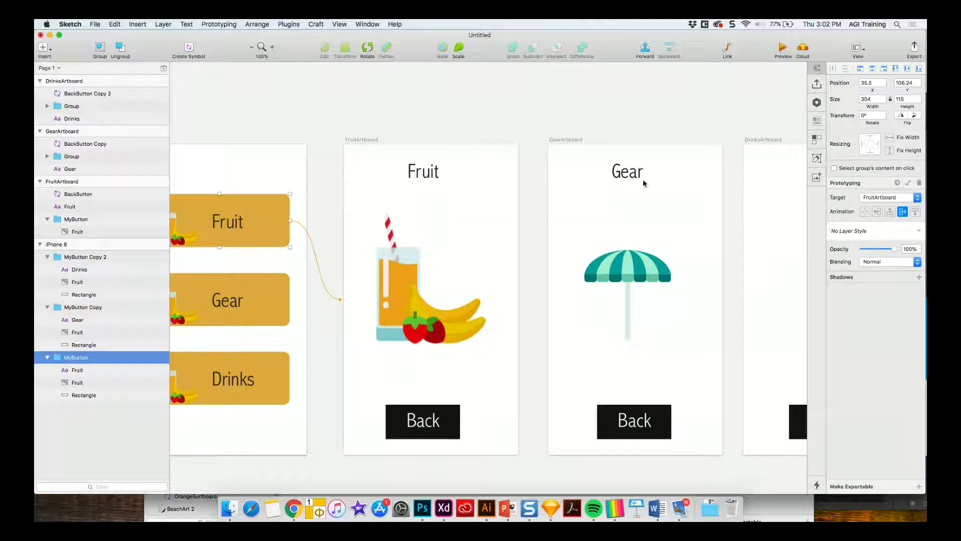
Link the Gear button to GearArtboard and the Drinks button to DrinksArtboard
left_click(171, 318)
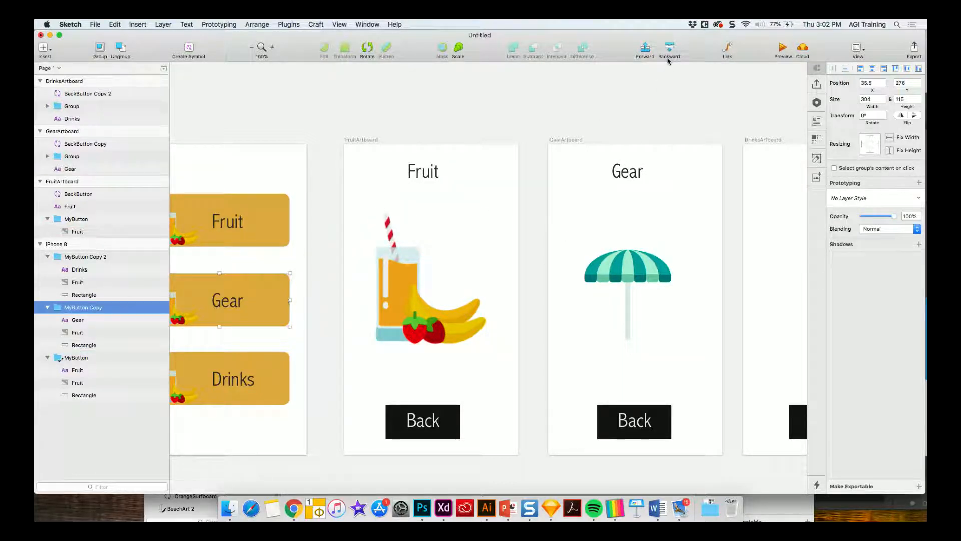
left_click(727, 48)
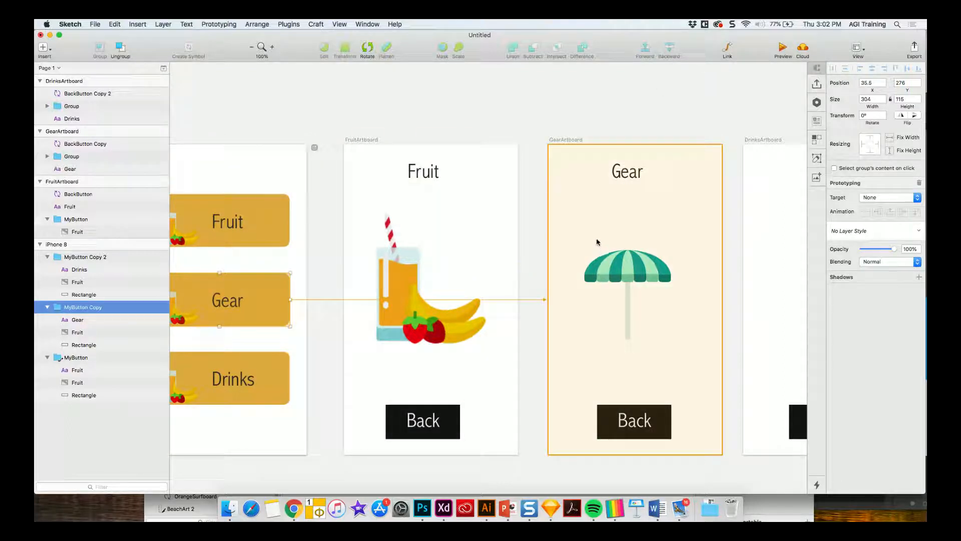
left_click(595, 243)
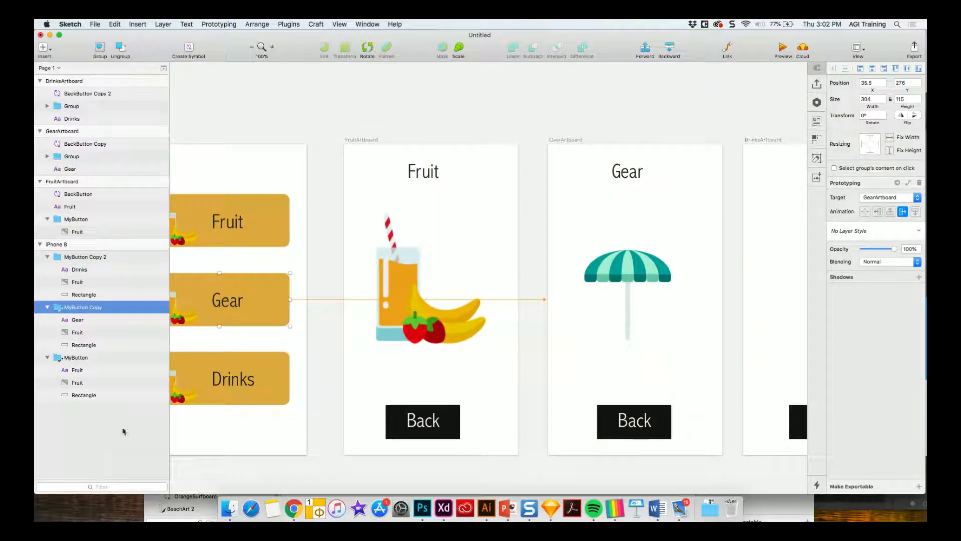
left_click(203, 388)
left_click(726, 48)
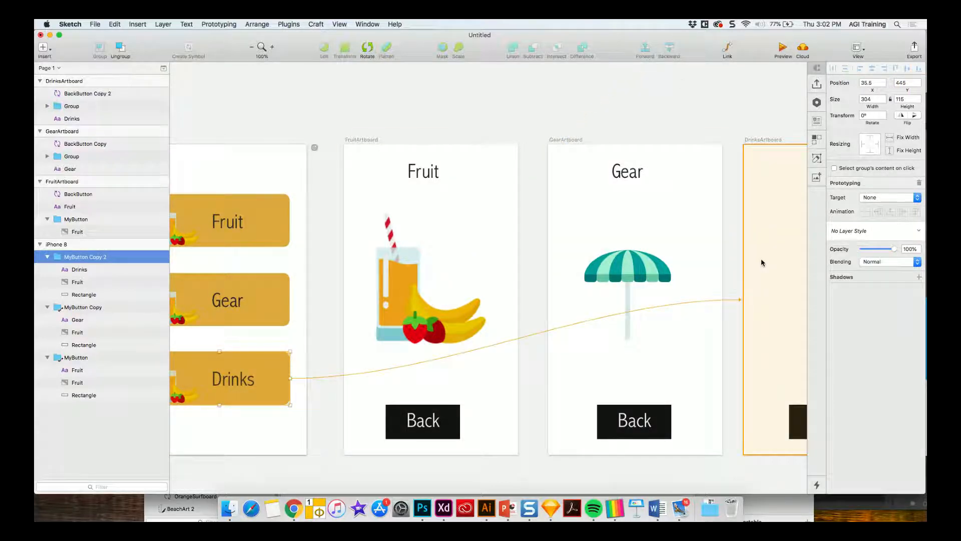
left_click(761, 263)
Link the Back button on FruitArtboard with Previous Artboard as its target
left_click(432, 436)
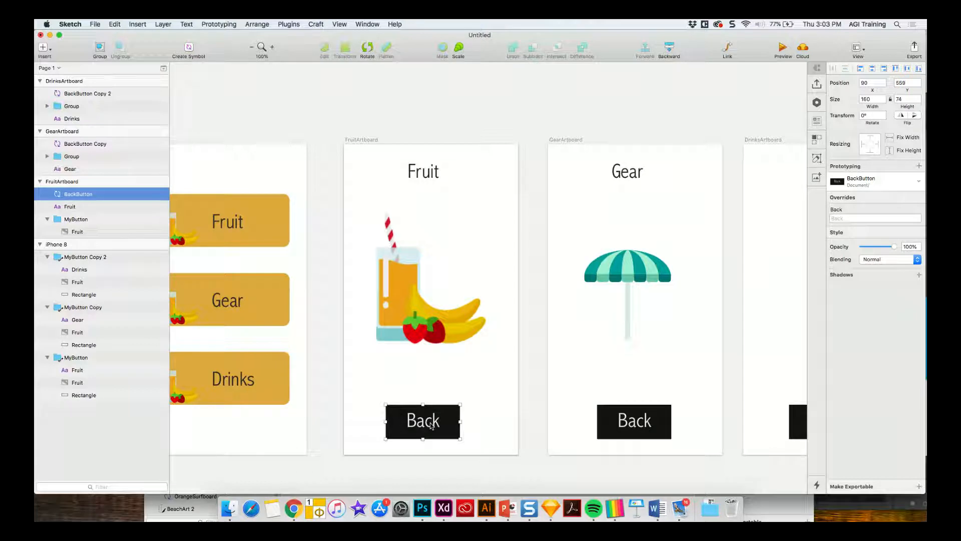
left_click(727, 48)
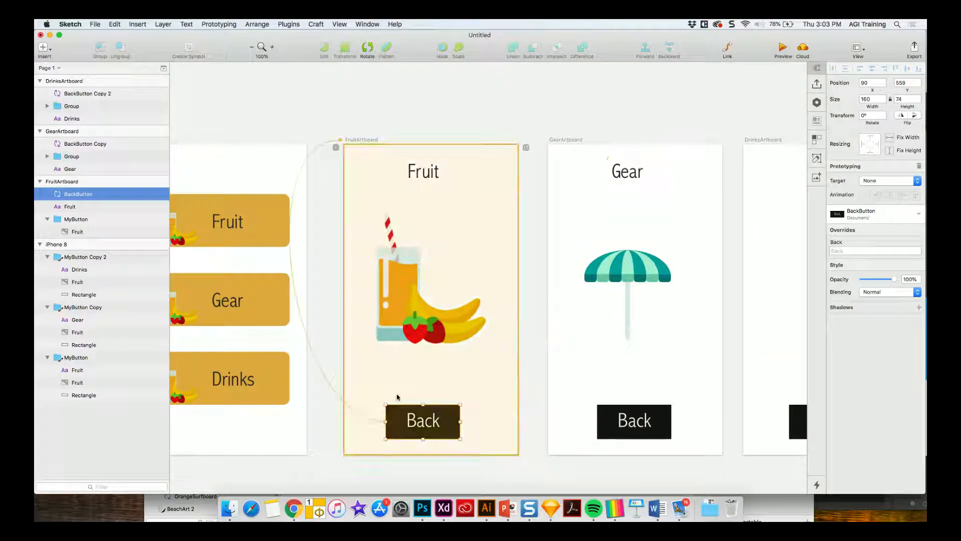
left_click(870, 184)
mouse_move(870, 202)
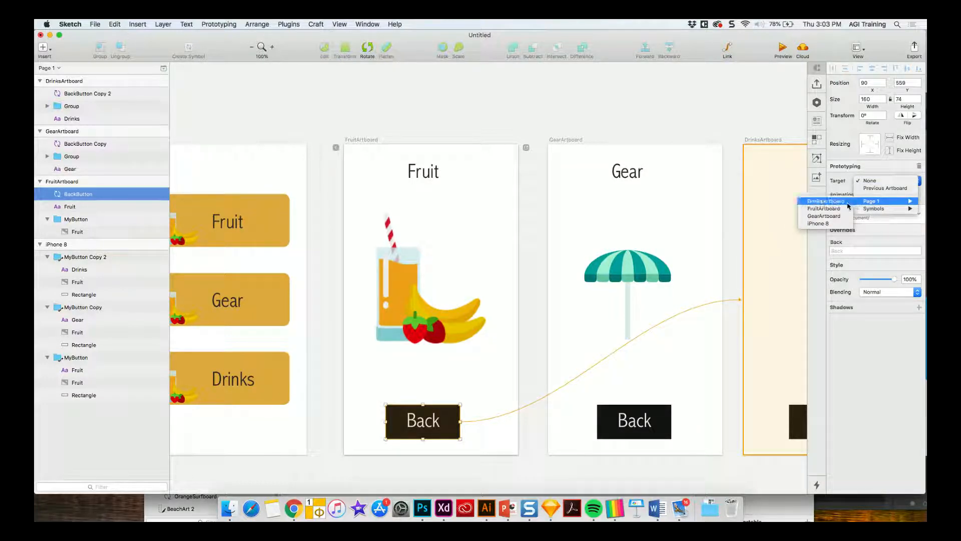
left_click(879, 188)
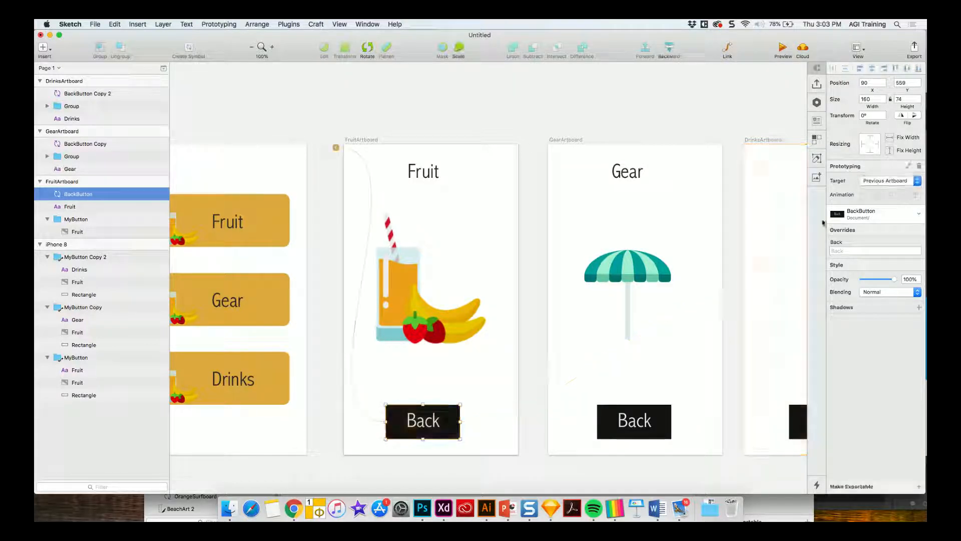
Link the Back group inside the BackButton symbol to Previous Artboard, return to the instance and check the Gear artboard's Back button
double_click(436, 422)
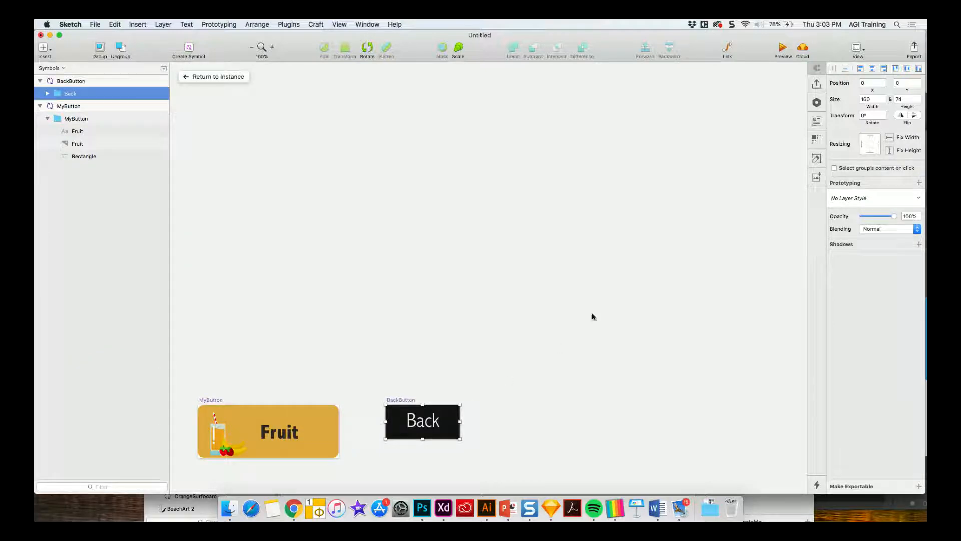
left_click(730, 51)
left_click(875, 198)
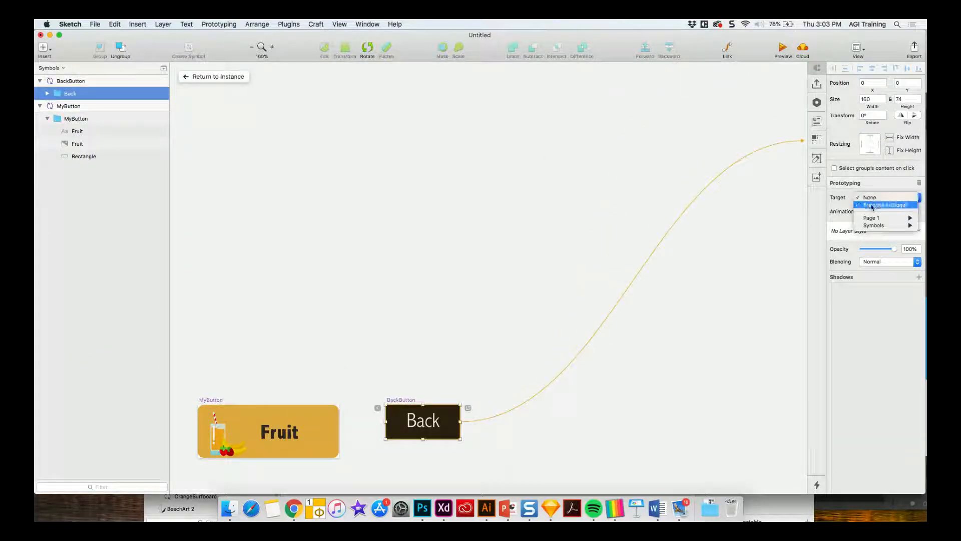
left_click(877, 205)
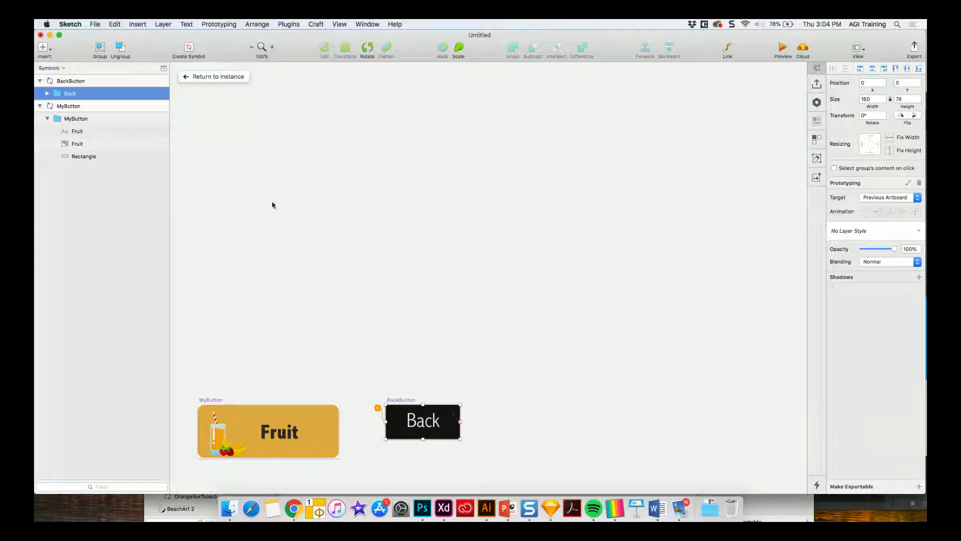
left_click(205, 76)
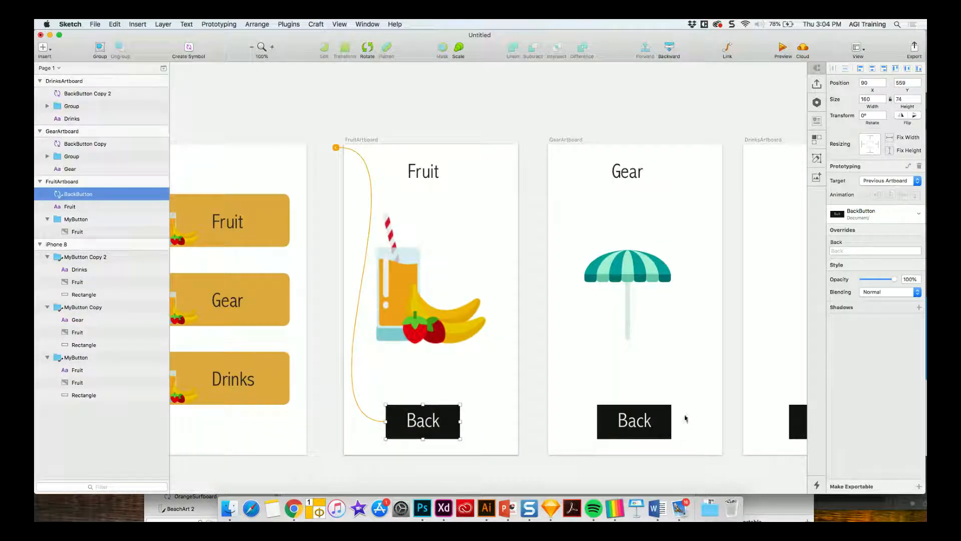
left_click(651, 421)
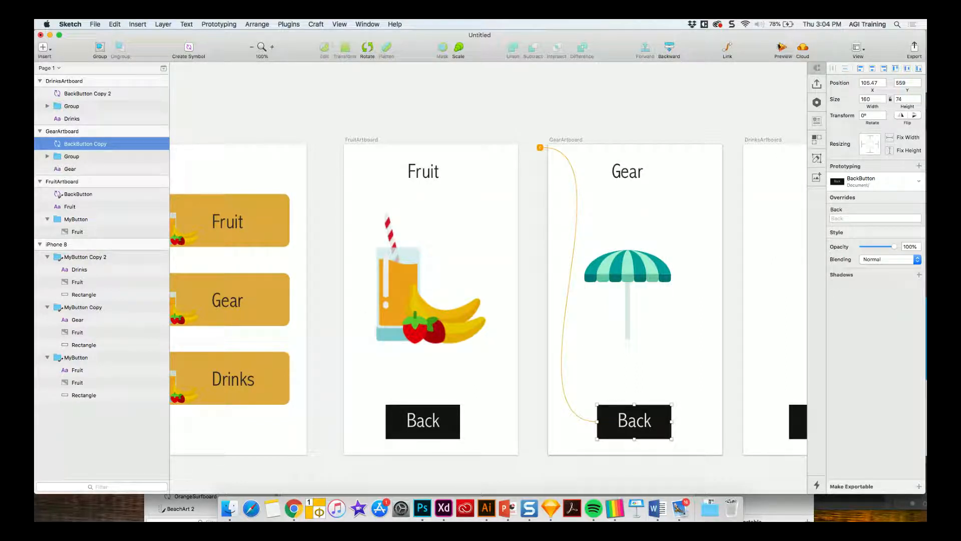
Open the prototype preview from the iPhone 8 artboard and mark that artboard as the start point
left_click(260, 144)
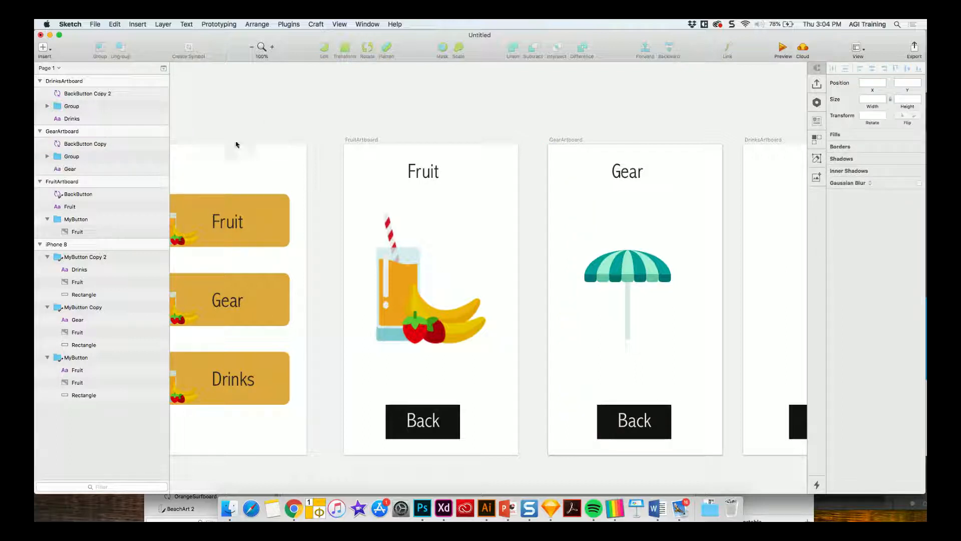
scroll(390, 112, "left", 5)
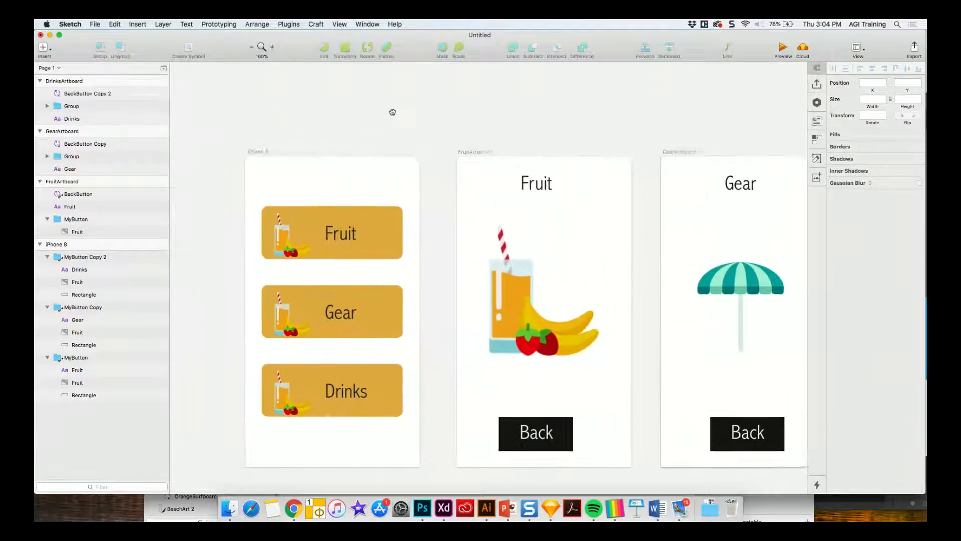
left_click(266, 148)
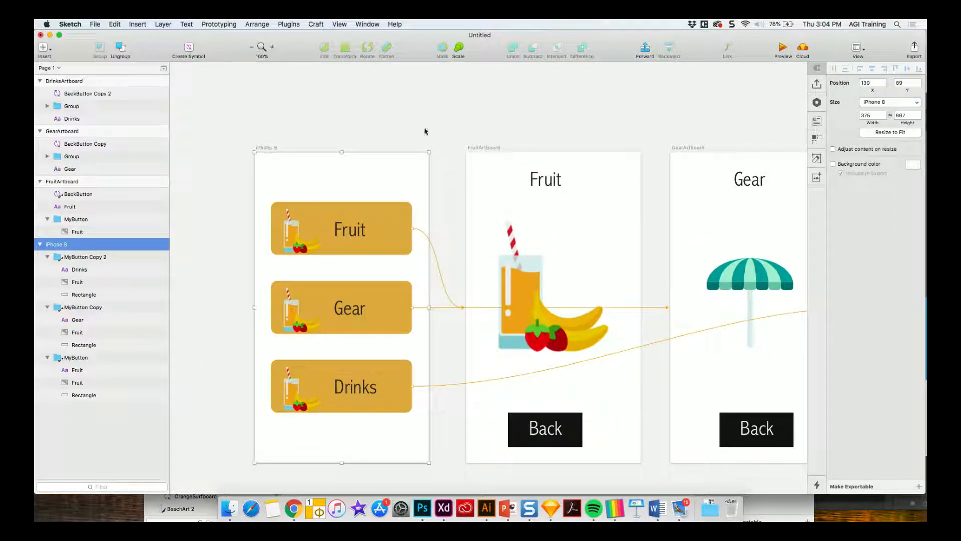
double_click(274, 148)
right_click(274, 149)
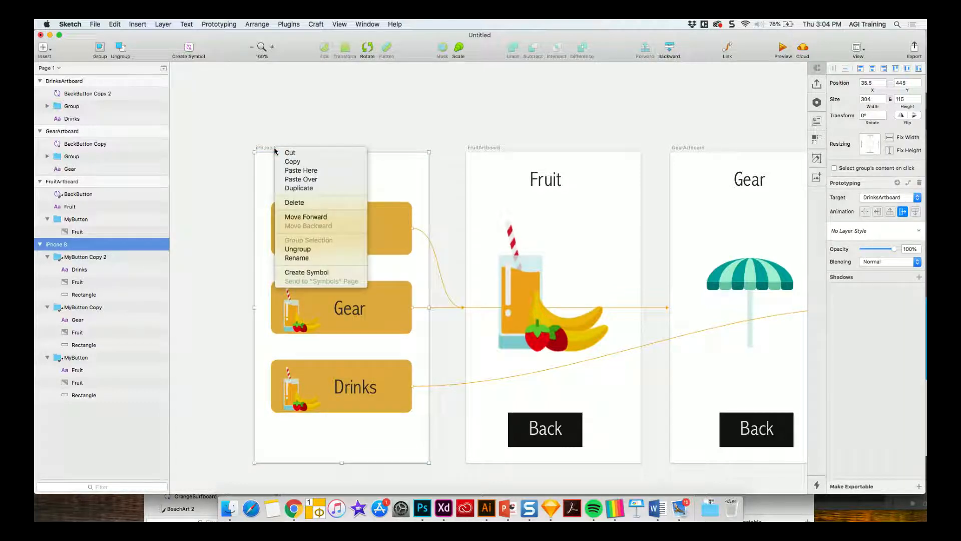
left_click(274, 149)
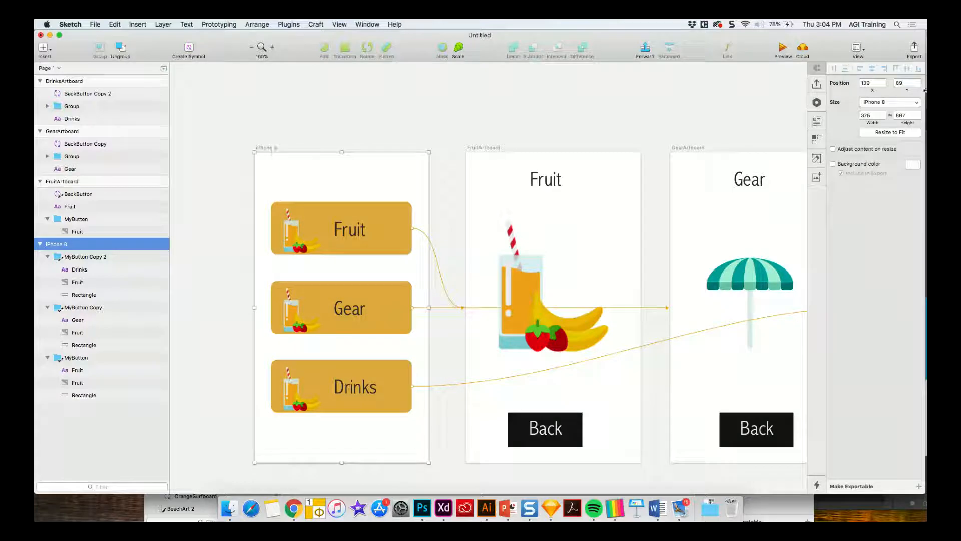
left_click(783, 48)
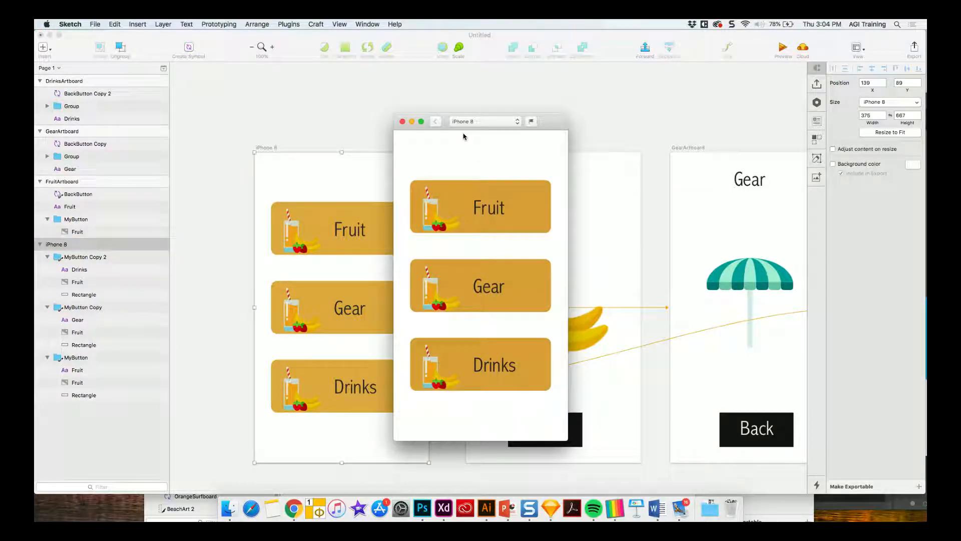
left_click(531, 122)
Test the Fruit button and the Back button of FruitArtboard in the preview
left_click(484, 206)
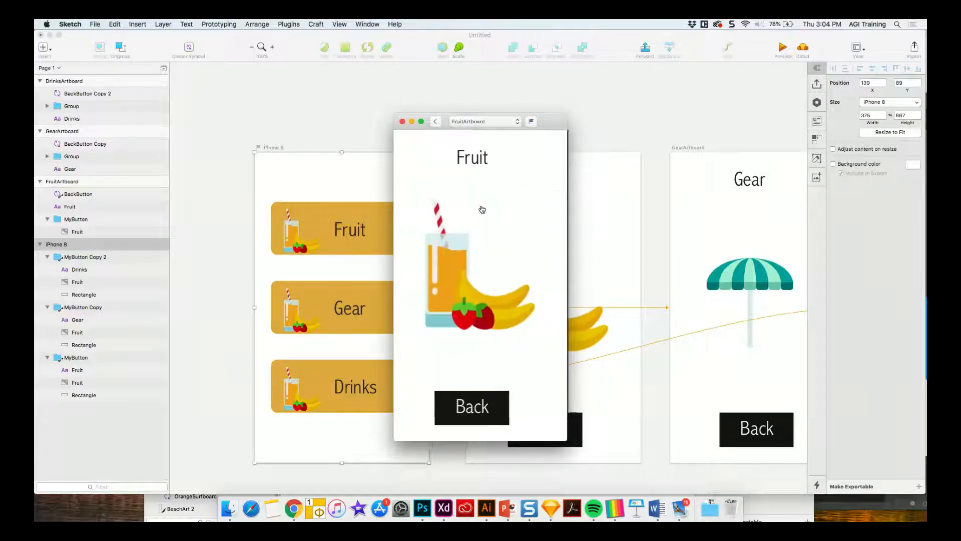
left_click(485, 421)
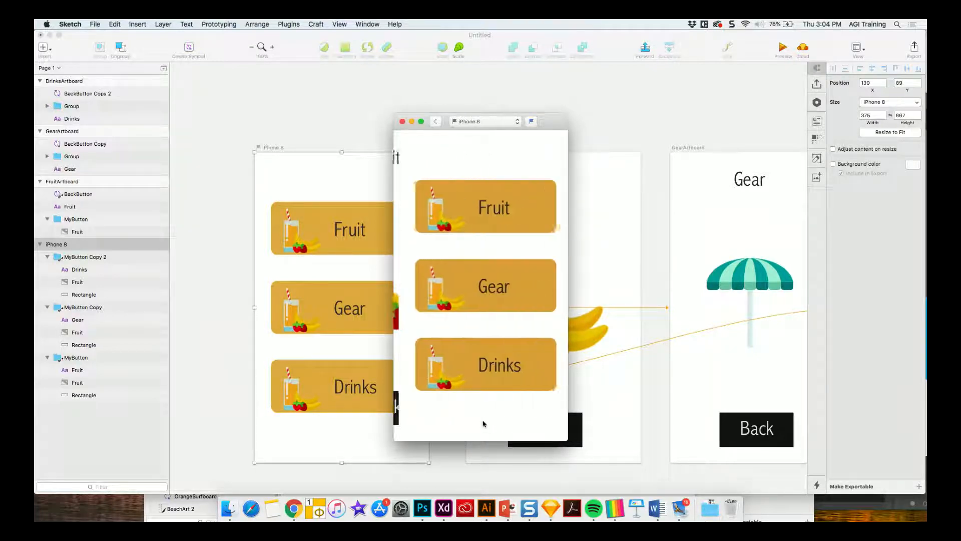
Test the Gear and Drinks buttons and their Back buttons in the preview, and close the preview window
left_click(485, 301)
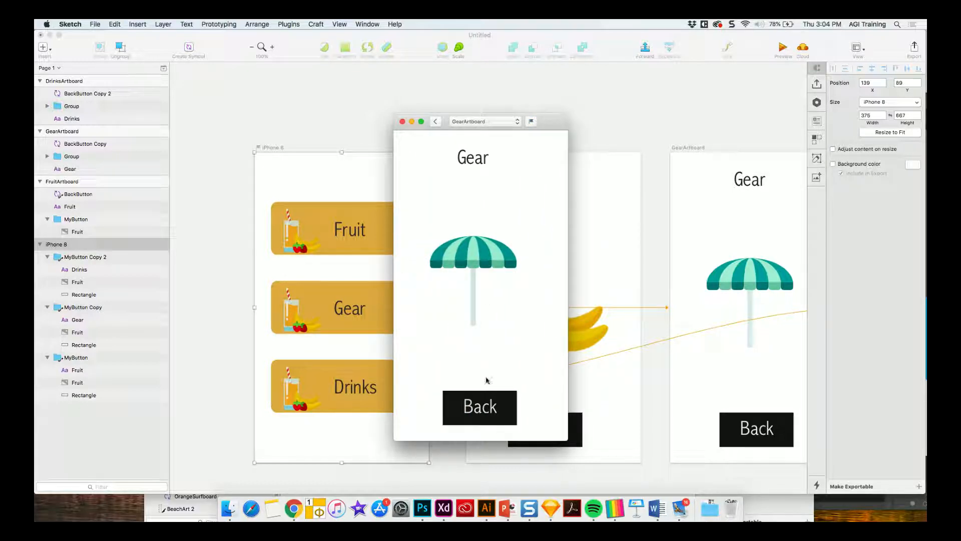
left_click(477, 408)
left_click(481, 365)
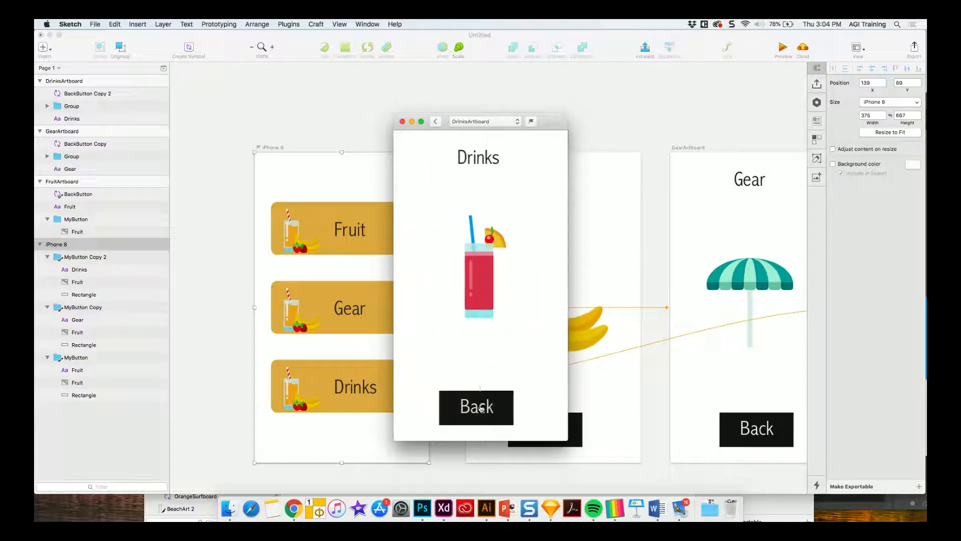
left_click(480, 407)
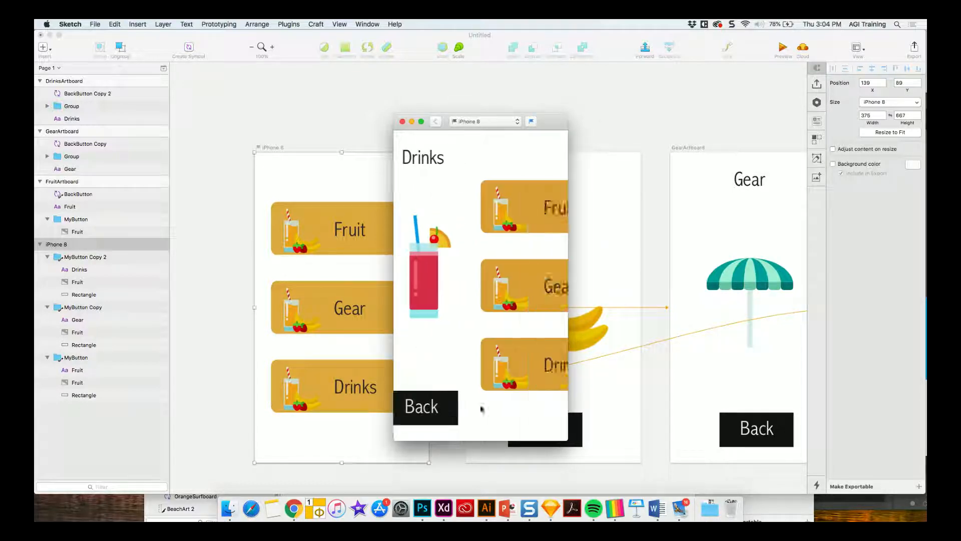
left_click(402, 122)
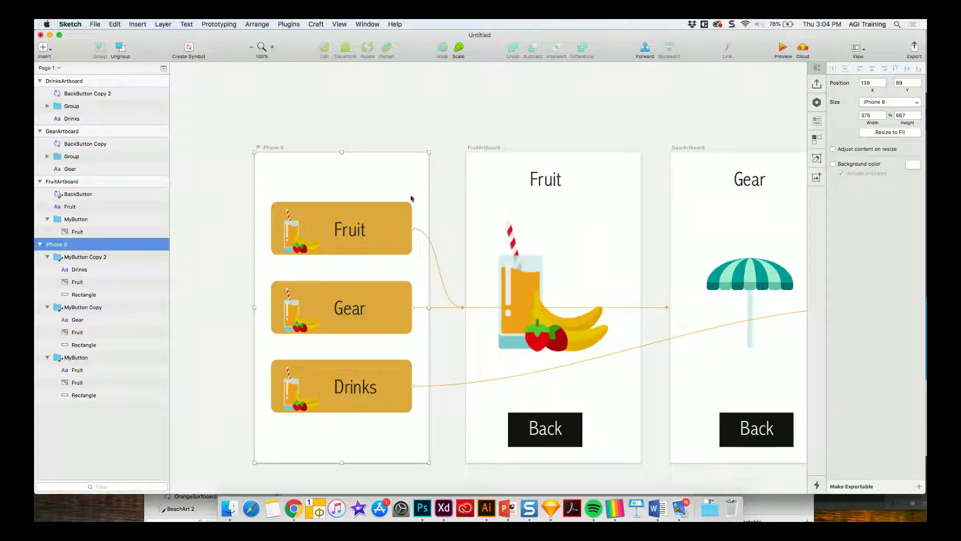
Try to upload the document to Sketch Cloud and close the Cloud sharing pop-up
left_click(448, 122)
left_click(403, 233)
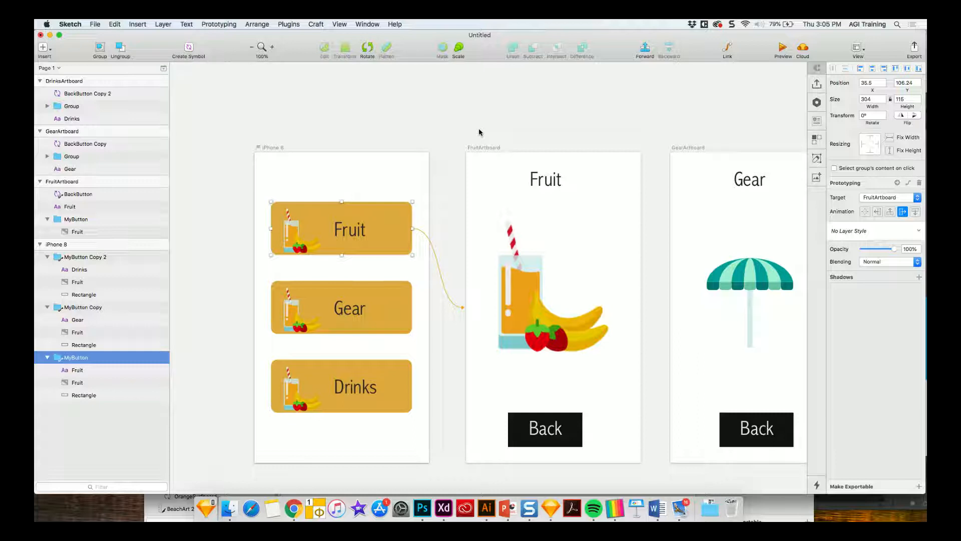
left_click(803, 49)
left_click(790, 148)
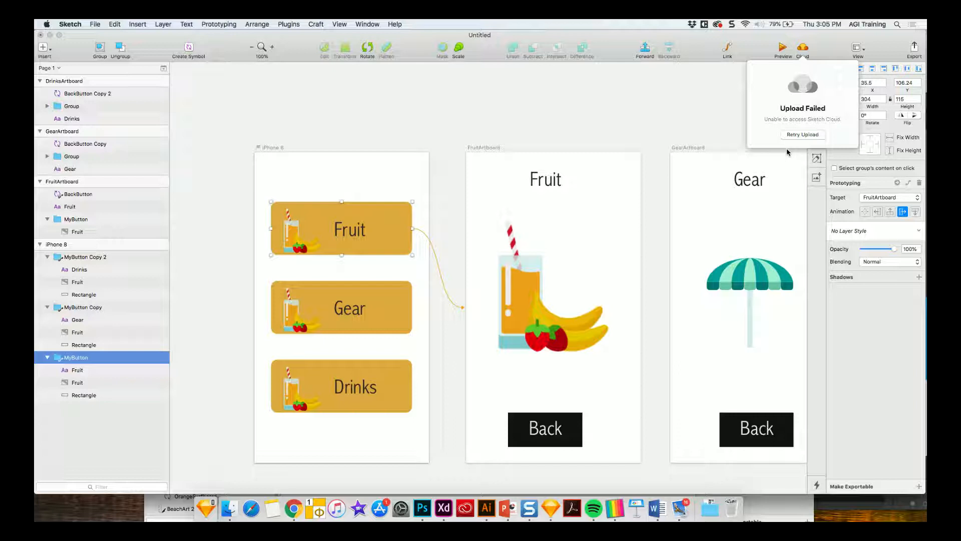
left_click(822, 47)
left_click(719, 116)
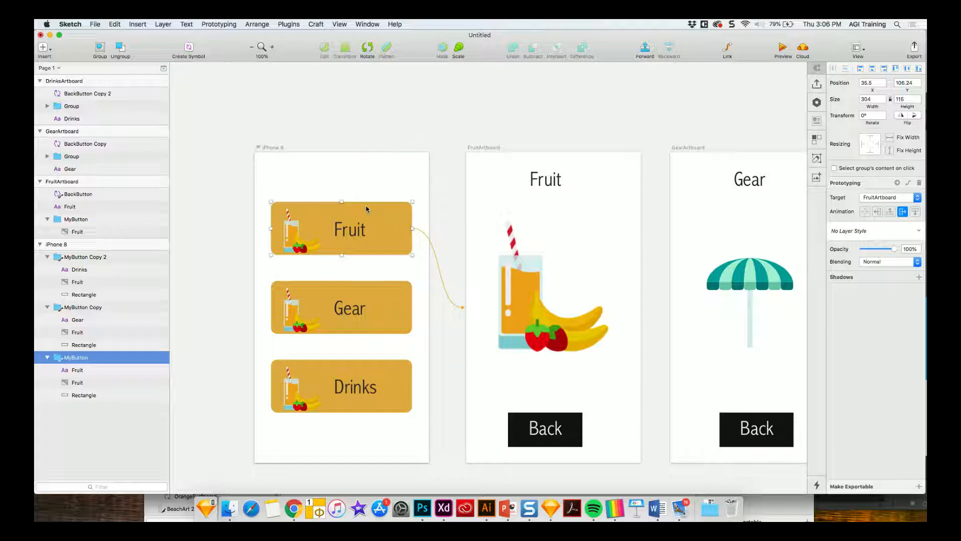
Draw a 64 by 64 px circle above the Fruit button in the upper-right corner of the iPhone 8 artboard
left_click(328, 170)
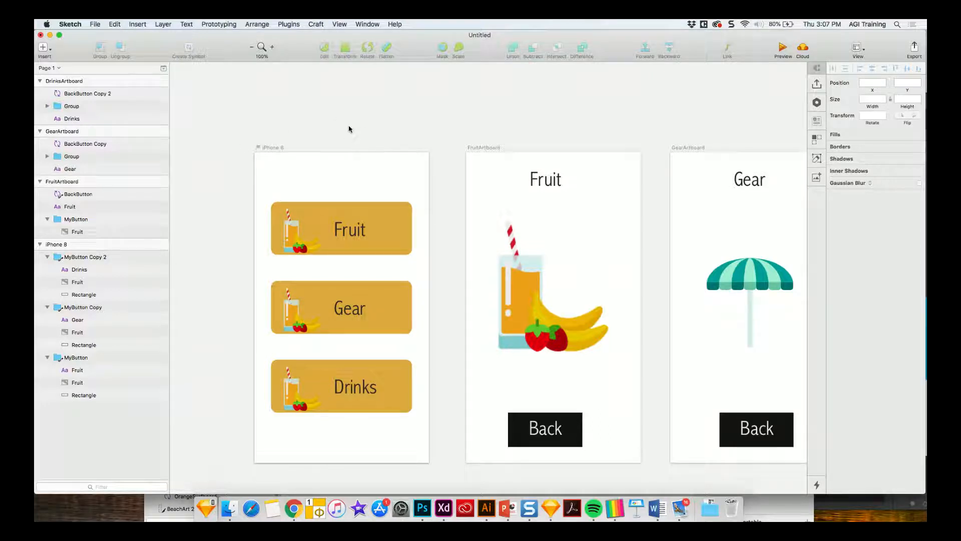
key("o")
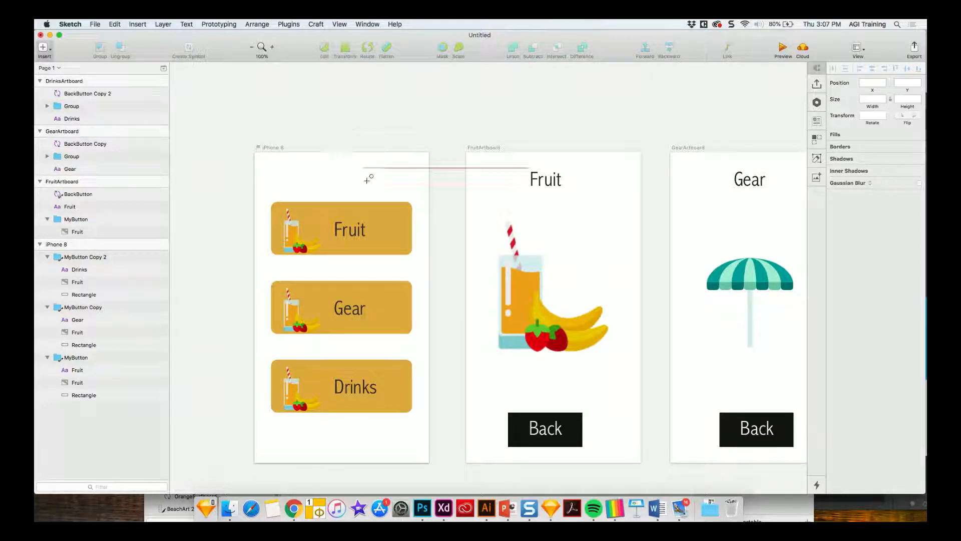
left_click_drag(385, 161, 411, 192)
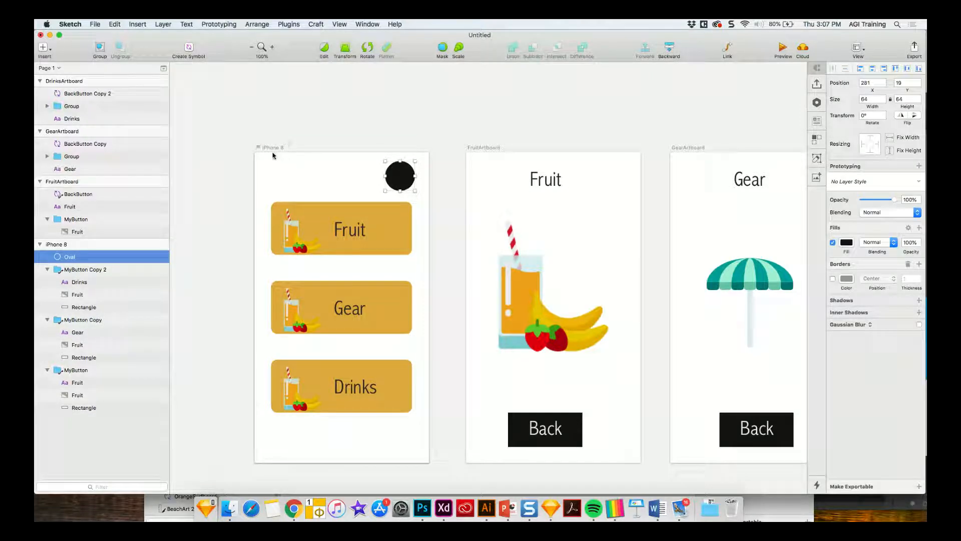
Narrow the iPhone 8 artboard to about 362 px wide without adjusting its content
left_click(273, 150)
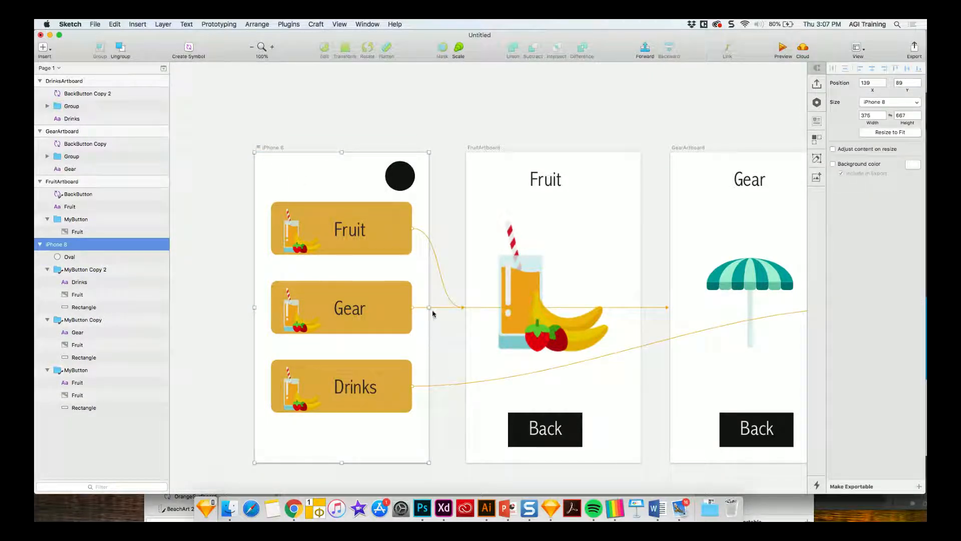
mouse_move(429, 308)
left_mouse_down()
mouse_move(363, 304)
mouse_move(446, 307)
mouse_move(423, 308)
left_mouse_up()
left_click_drag(407, 198, 394, 183)
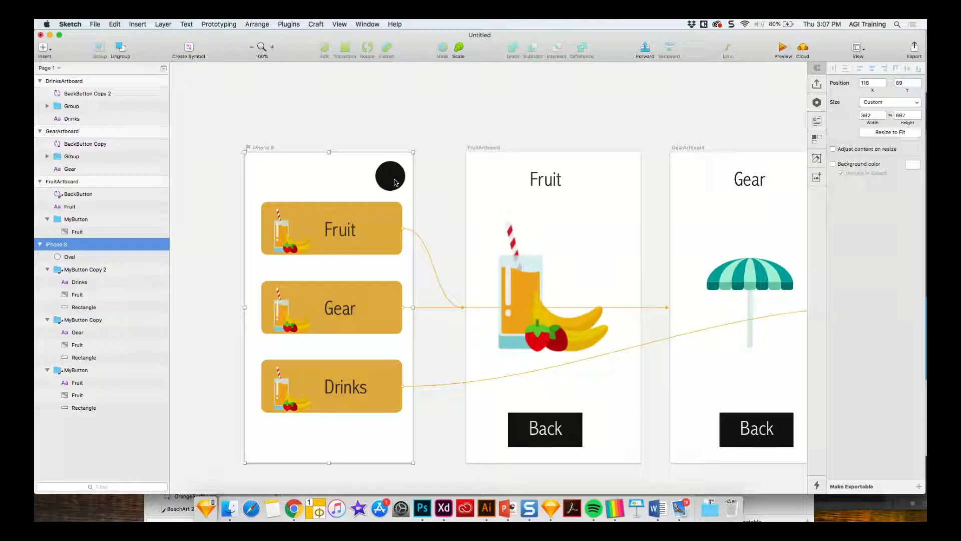
Pin the circle to the artboard's right edge and widen the iPhone 8 artboard to 375 px with Adjust content on resize enabled
left_click(394, 183)
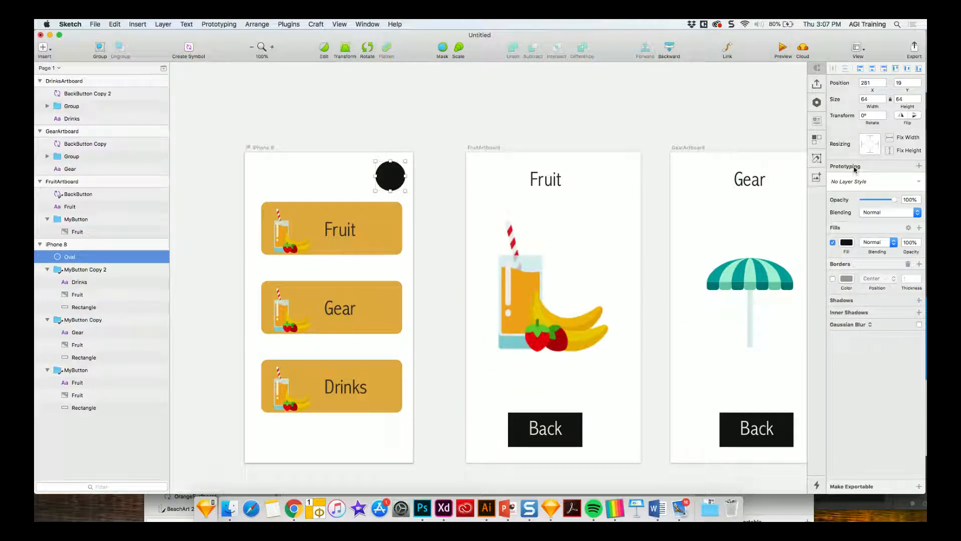
left_click(877, 146)
left_click(260, 147)
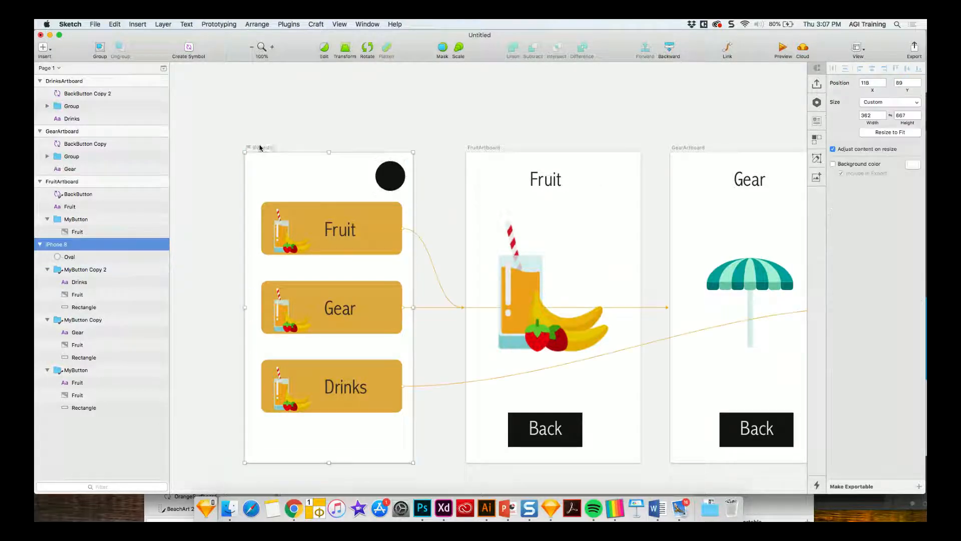
mouse_move(413, 307)
left_mouse_down()
mouse_move(354, 301)
mouse_move(455, 301)
mouse_move(356, 301)
mouse_move(439, 303)
mouse_move(419, 304)
left_mouse_up()
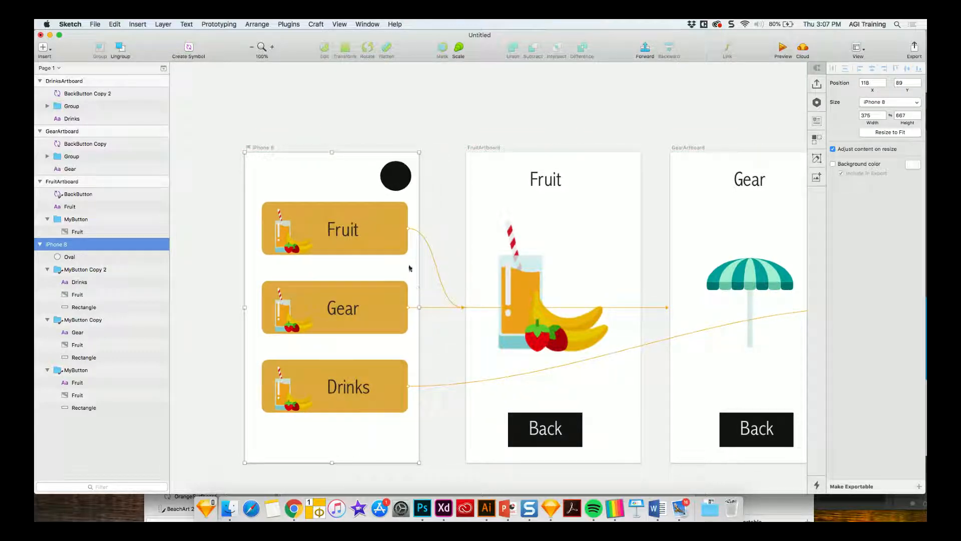
Fix both the width and the height of the circle in its resizing constraints
left_click(396, 175)
double_click(396, 174)
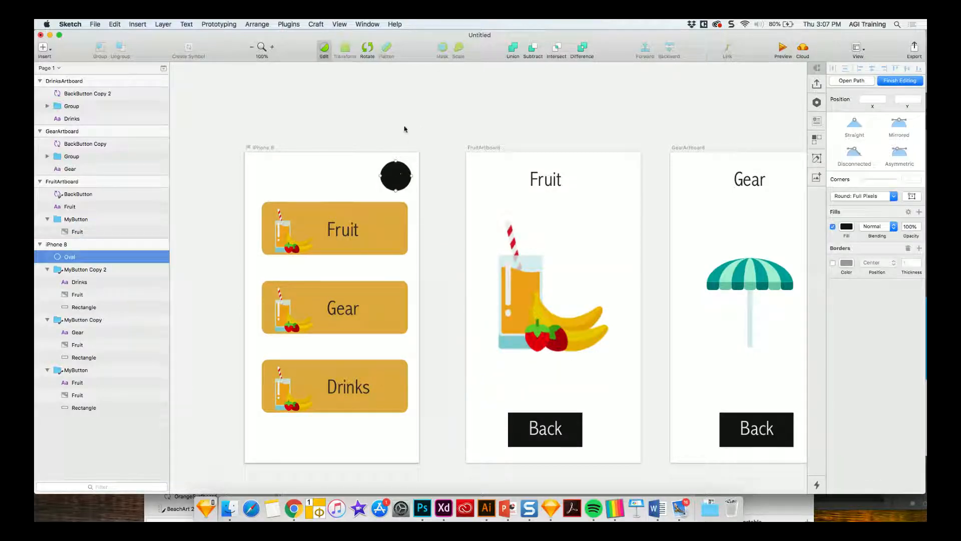
key("Escape")
left_click(889, 137)
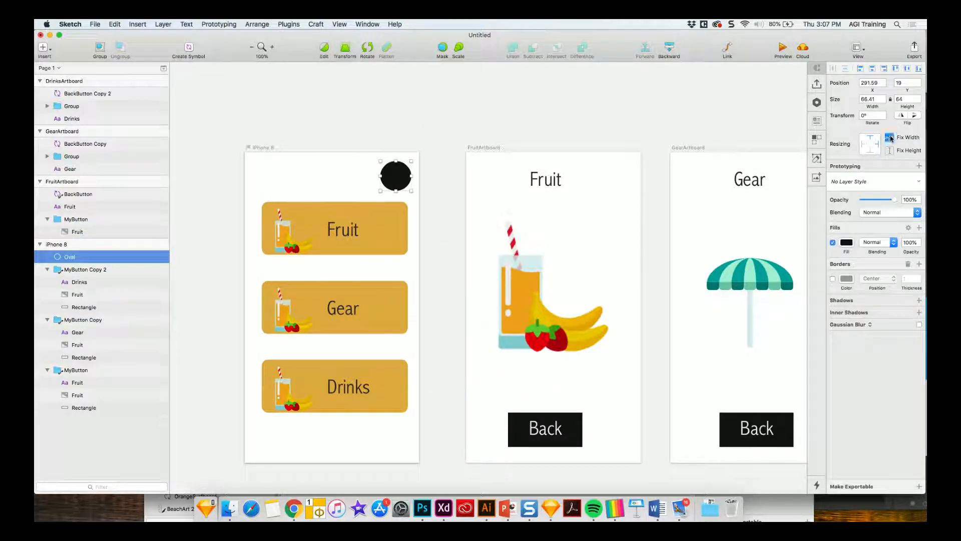
left_click(890, 150)
Widen the iPhone 8 artboard to about 386 px to test the circle's resizing constraints
left_click(296, 159)
left_click(260, 147)
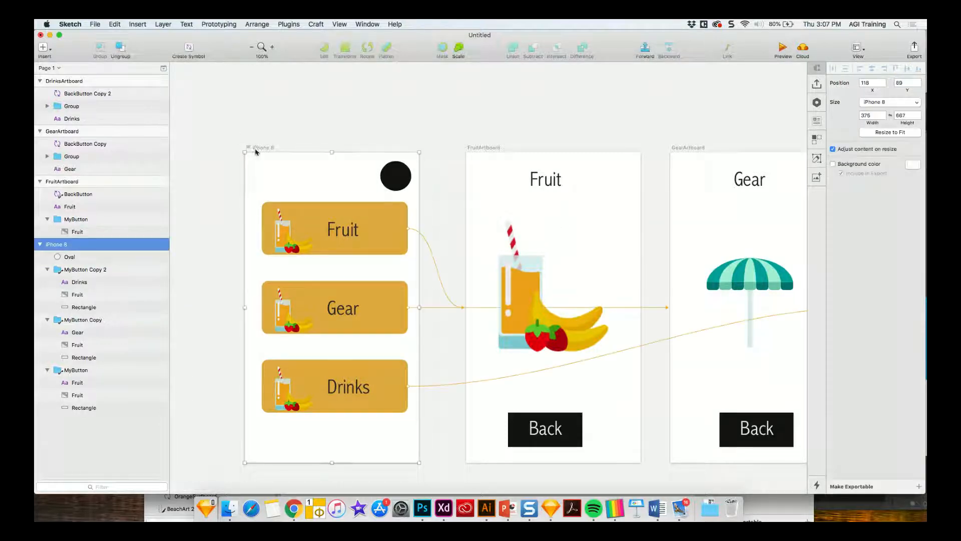
mouse_move(419, 307)
left_mouse_down()
mouse_move(368, 291)
mouse_move(476, 314)
mouse_move(421, 313)
left_mouse_up()
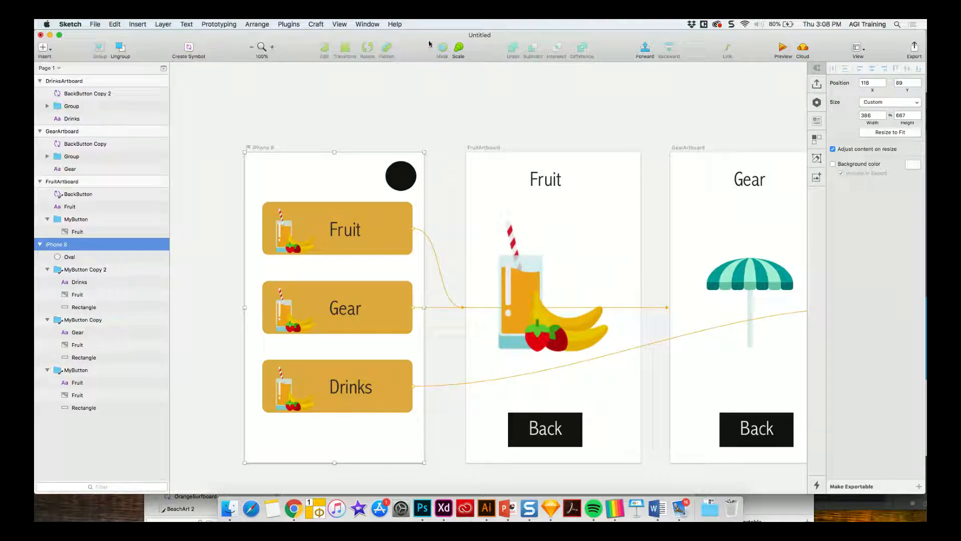
Toggle the Anima Toolkit plugin in the plugin preferences and close them
left_click(289, 24)
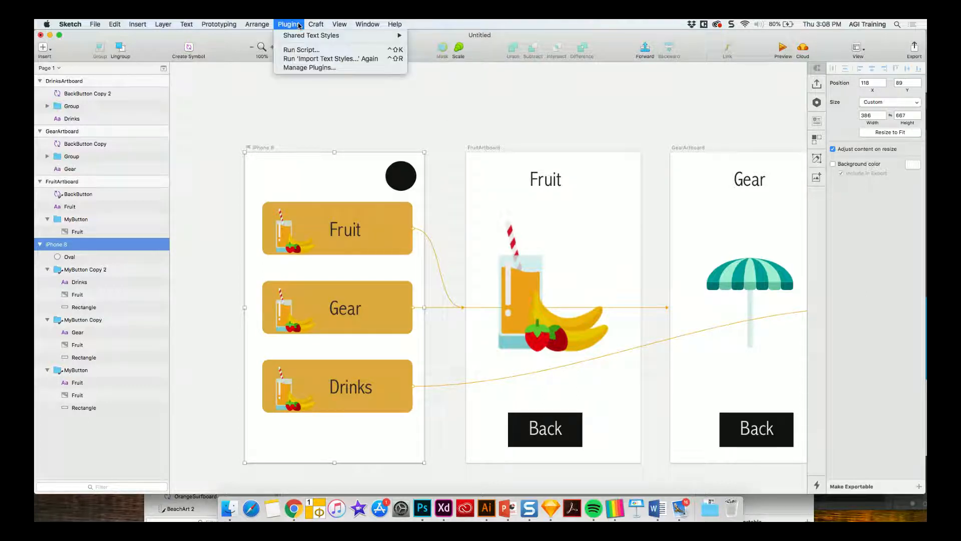
left_click(306, 68)
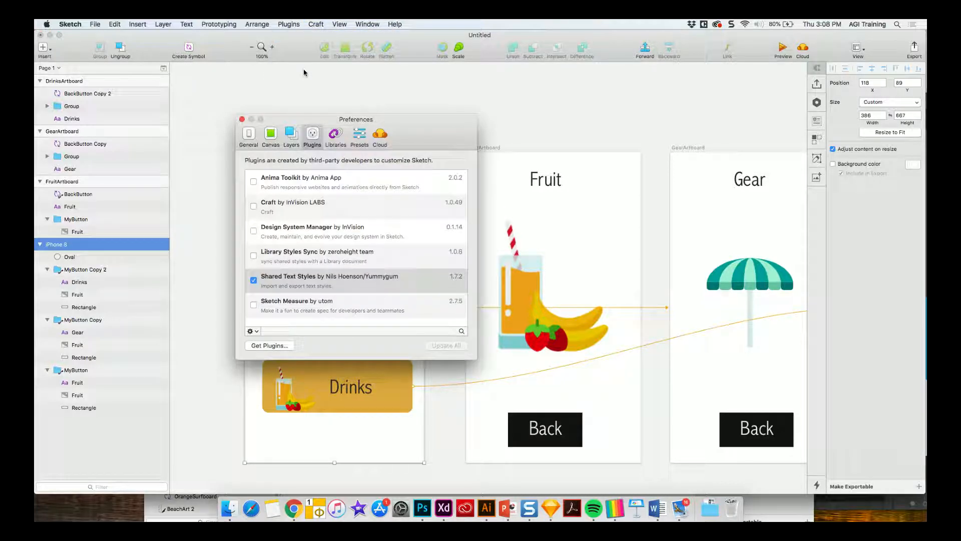
left_click(253, 182)
left_click(242, 119)
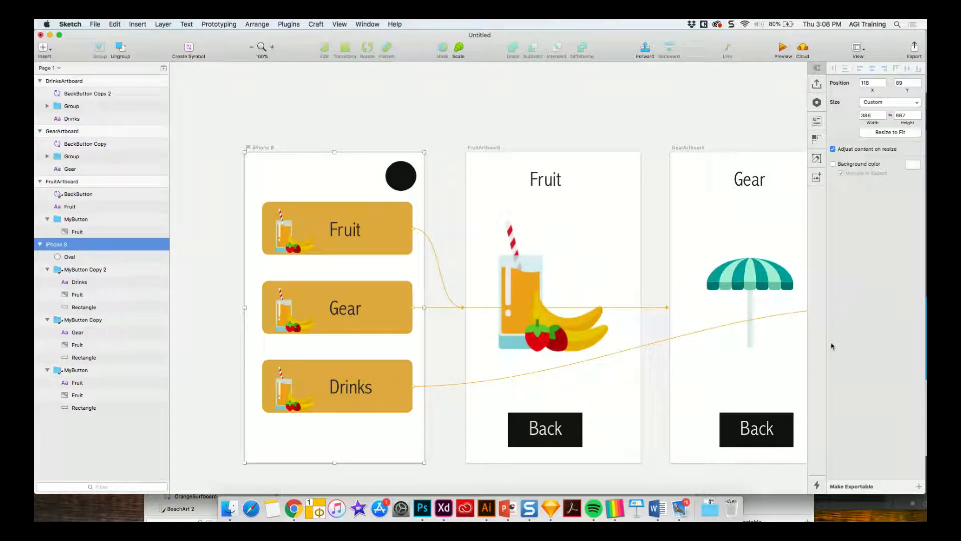
left_click(568, 182)
left_click(557, 187)
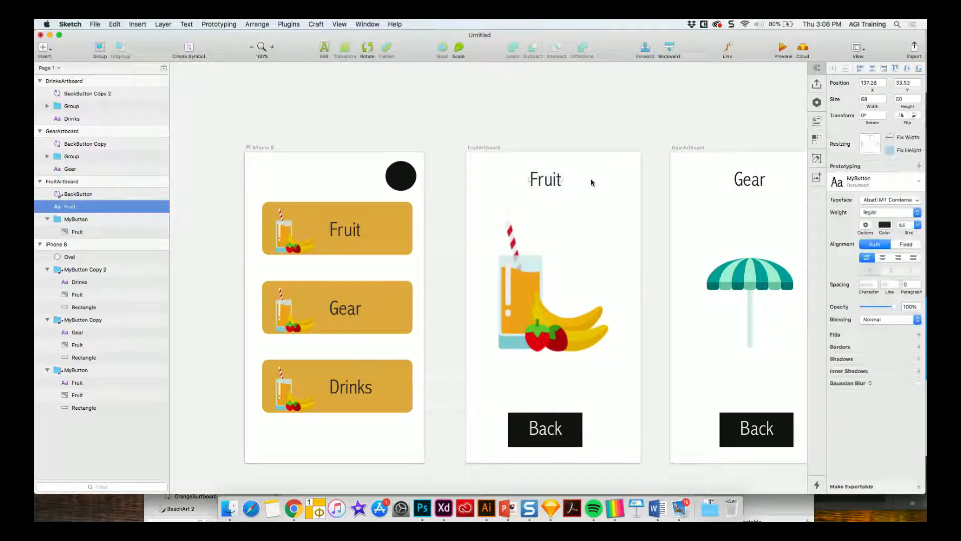
left_click(389, 173)
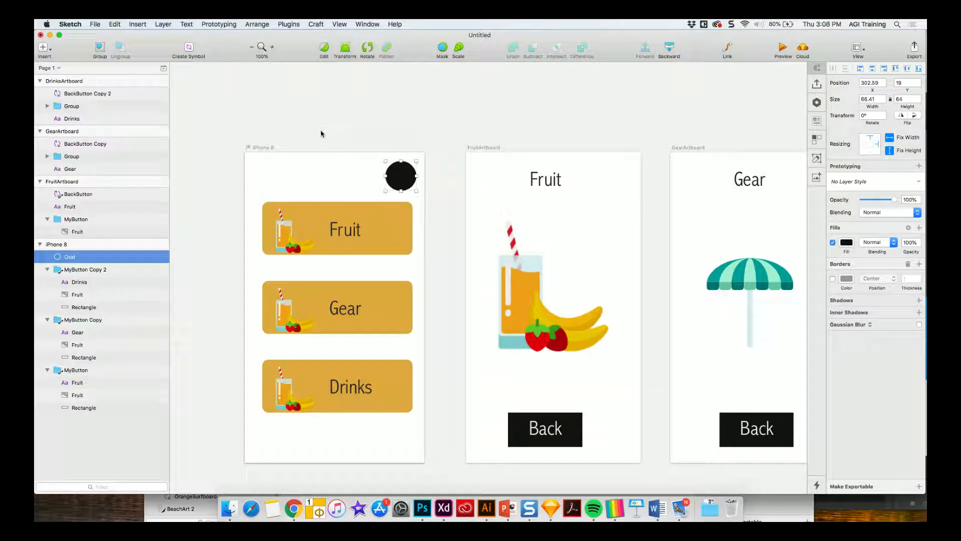
left_click(329, 242)
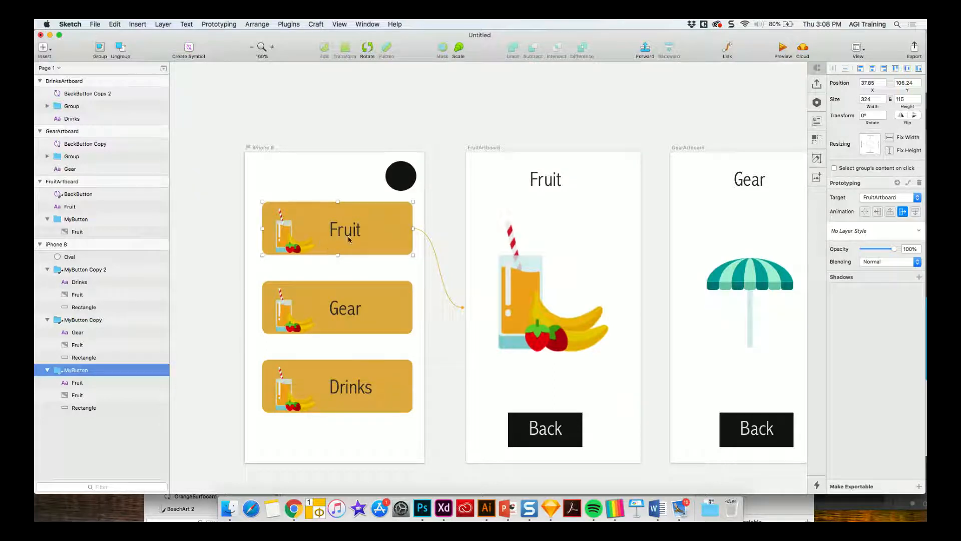
Select the fruit illustration group on FruitArtboard and review its copy, symbol and code options
left_click(520, 280)
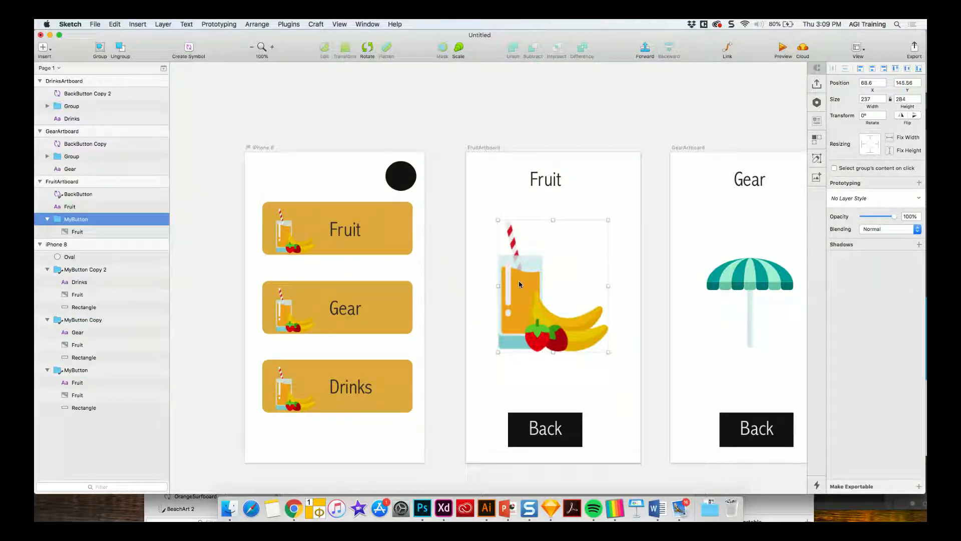
right_click(519, 281)
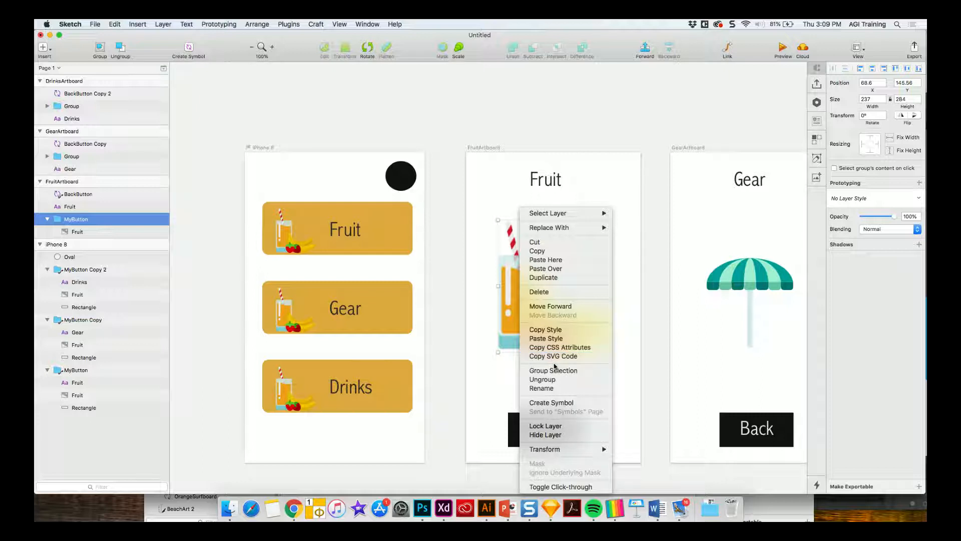
left_click(485, 328)
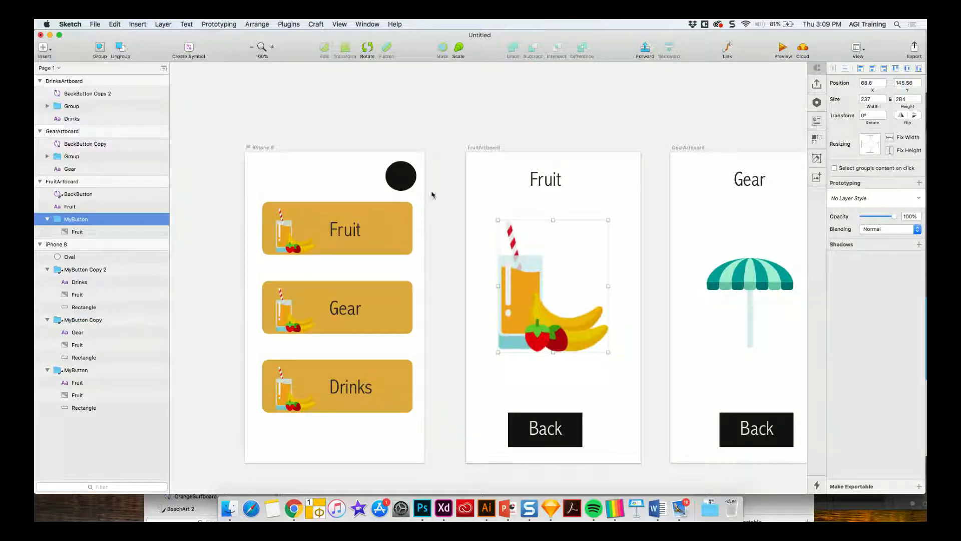
left_click(87, 26)
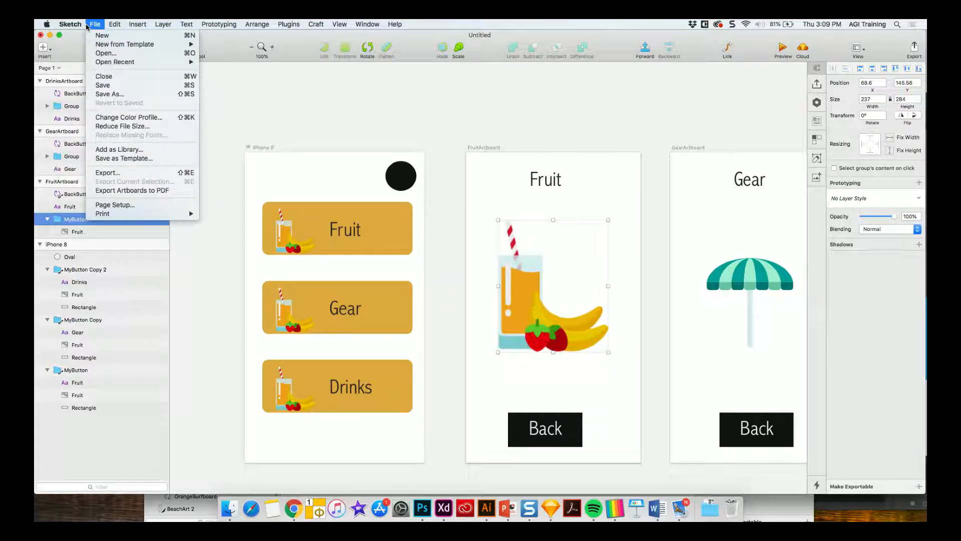
left_click(124, 176)
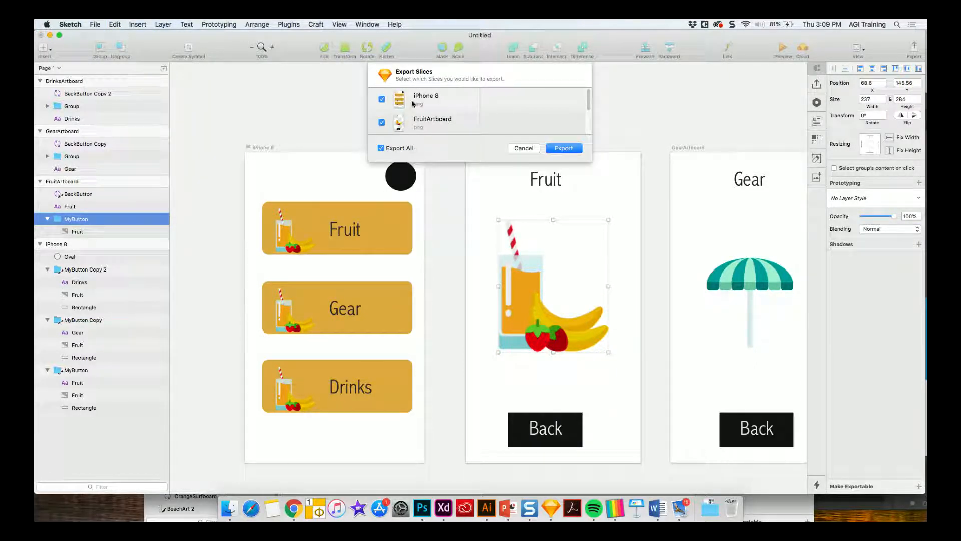
left_click(382, 99)
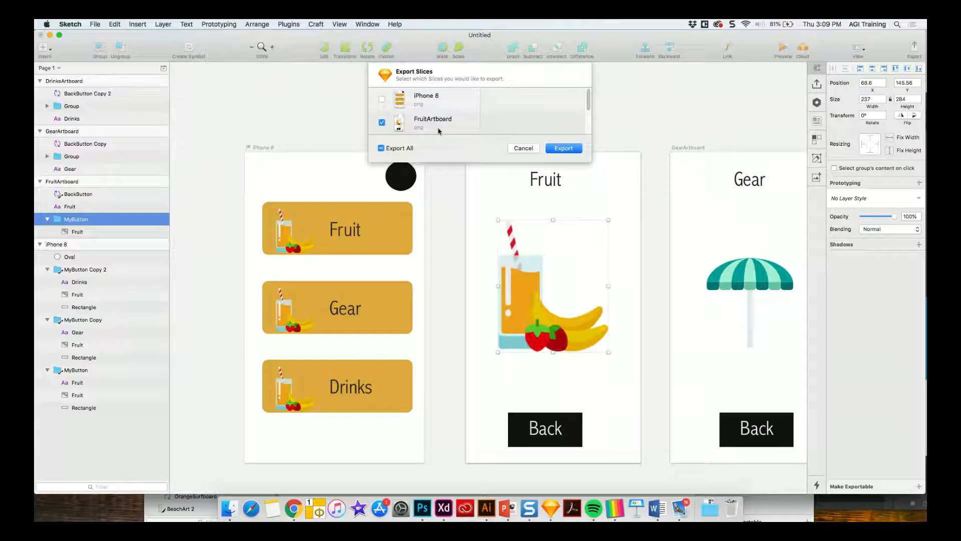
left_click(529, 149)
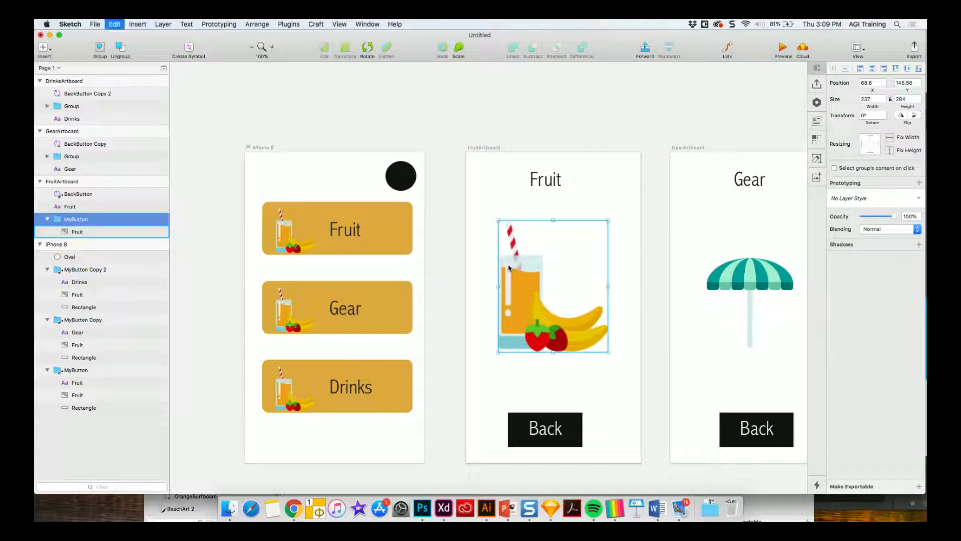
Create a new document, paste the copied fruit illustration group into it and check the group's contextual options
key("super+n")
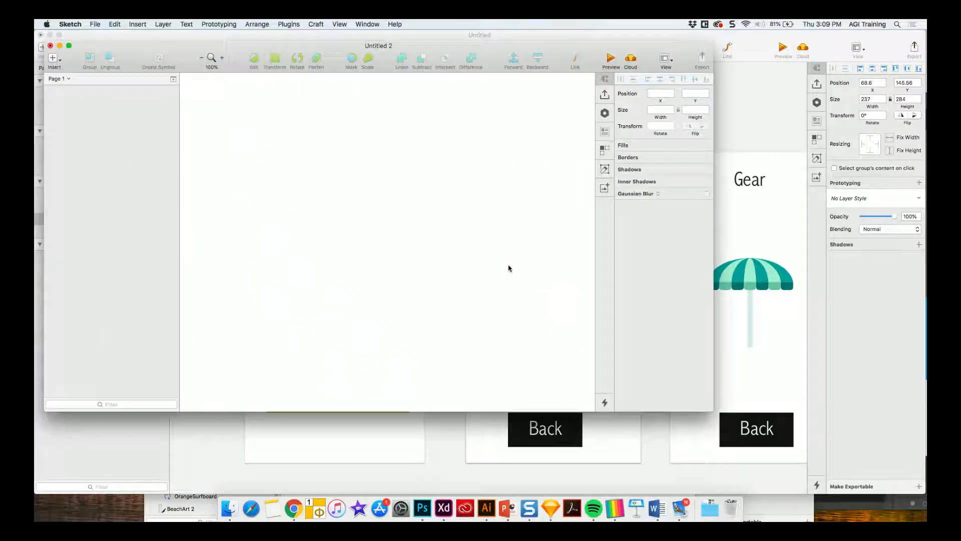
key("super+v")
right_click(362, 217)
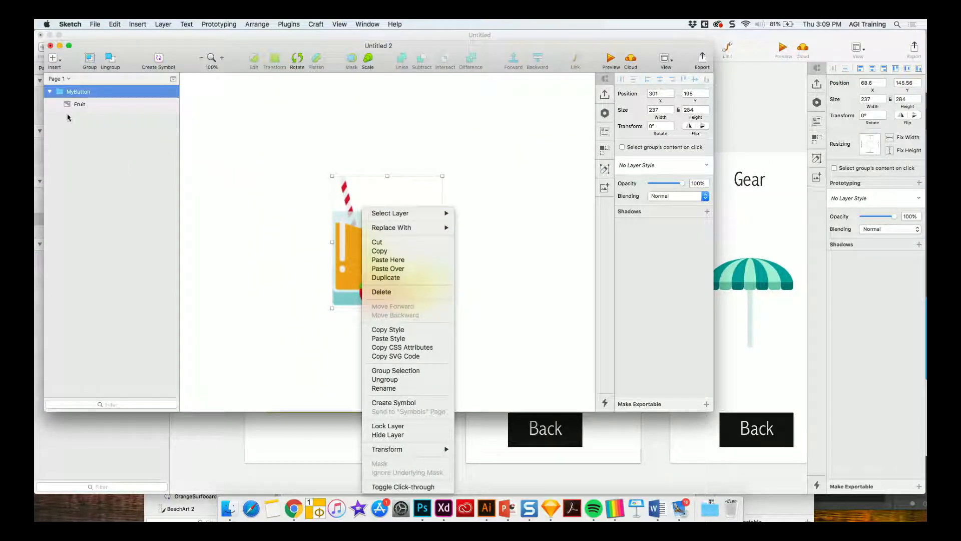
right_click(81, 94)
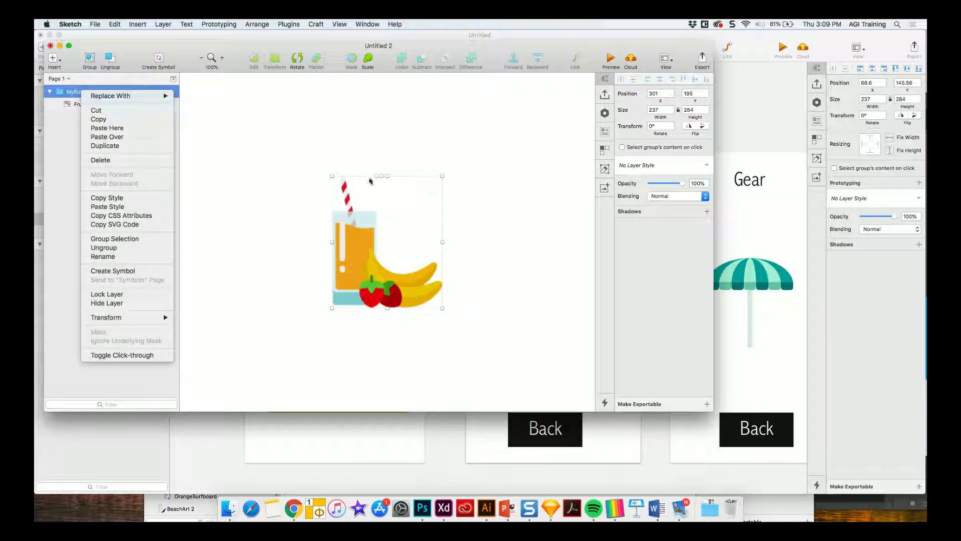
left_click(281, 131)
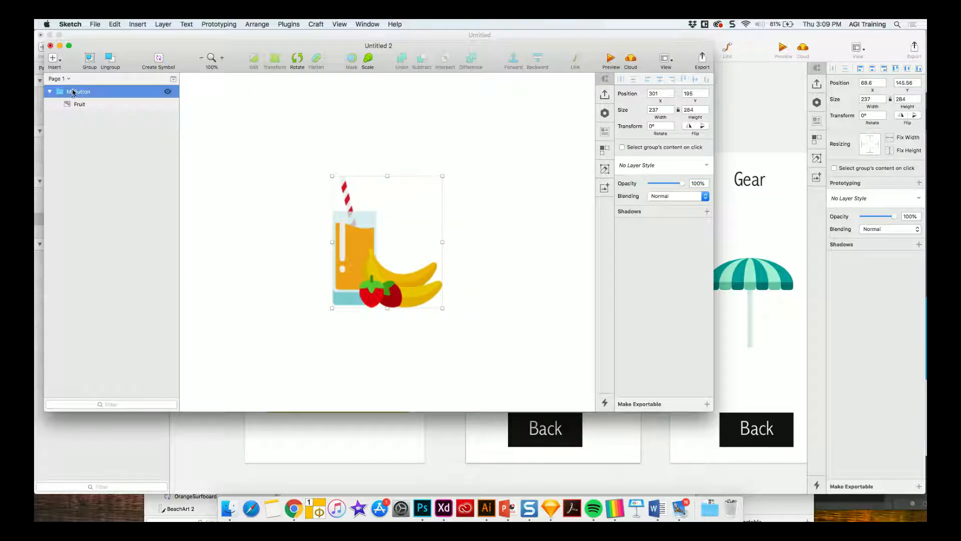
Start an export of the pasted fruit group and add a slice around it
left_click(95, 24)
left_click(115, 172)
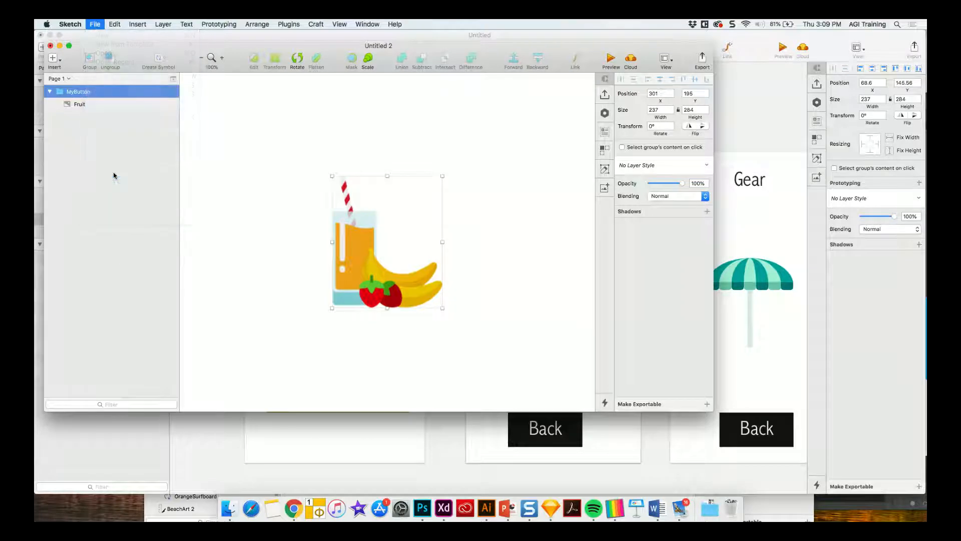
left_click(394, 120)
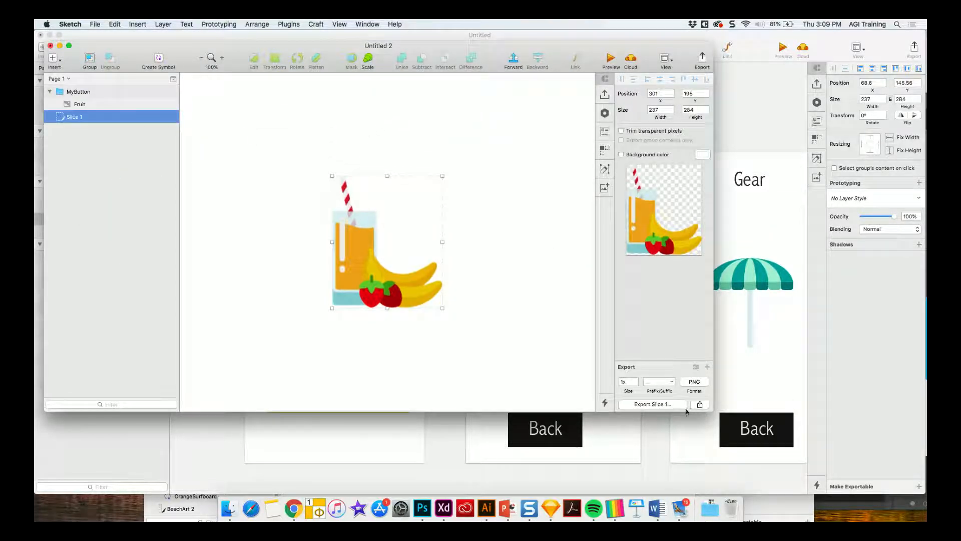
mouse_move(687, 412)
left_mouse_down()
mouse_move(681, 493)
mouse_move(669, 420)
left_mouse_up()
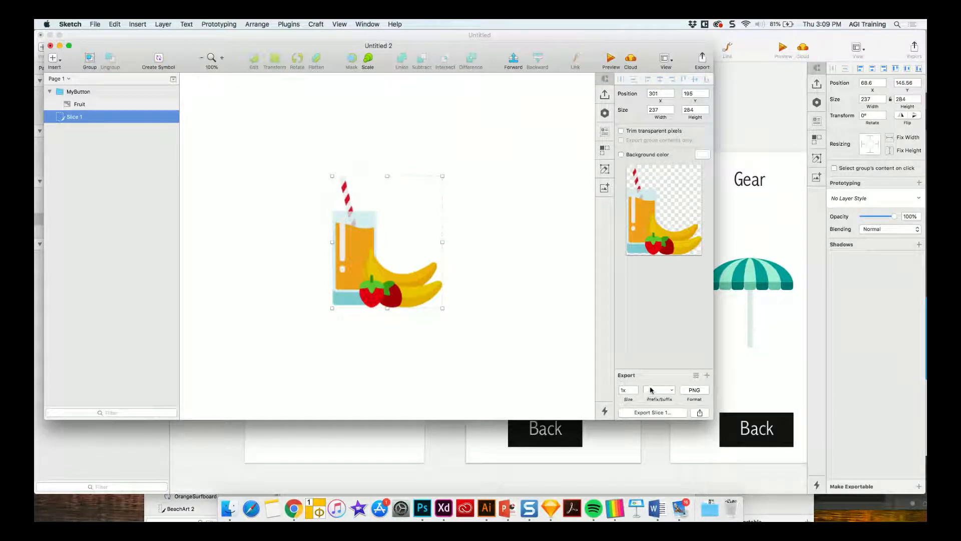
left_click(708, 376)
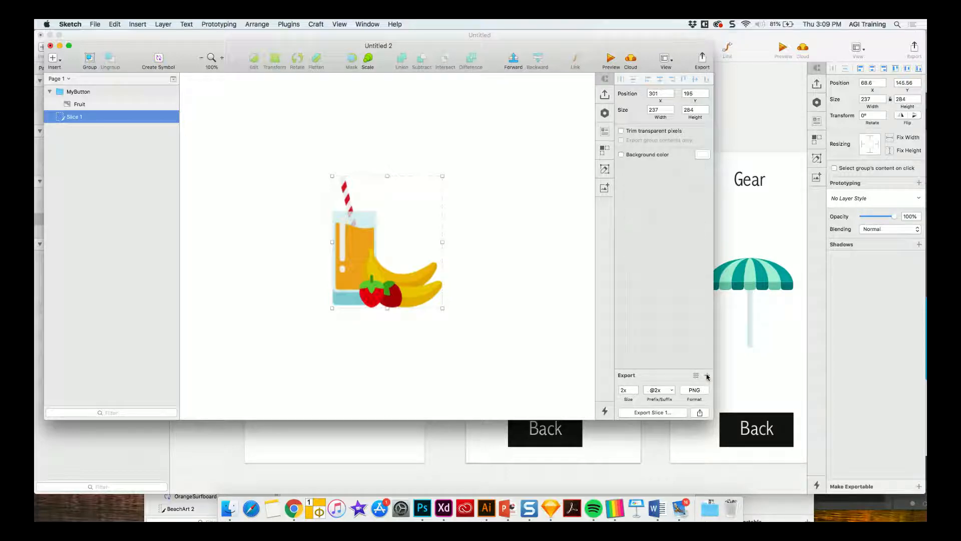
left_click(707, 375)
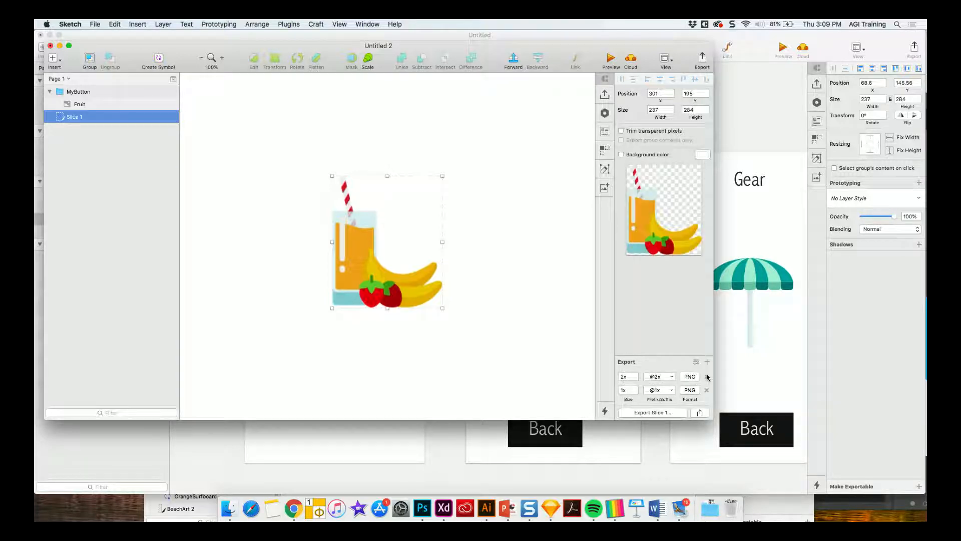
left_click(707, 389)
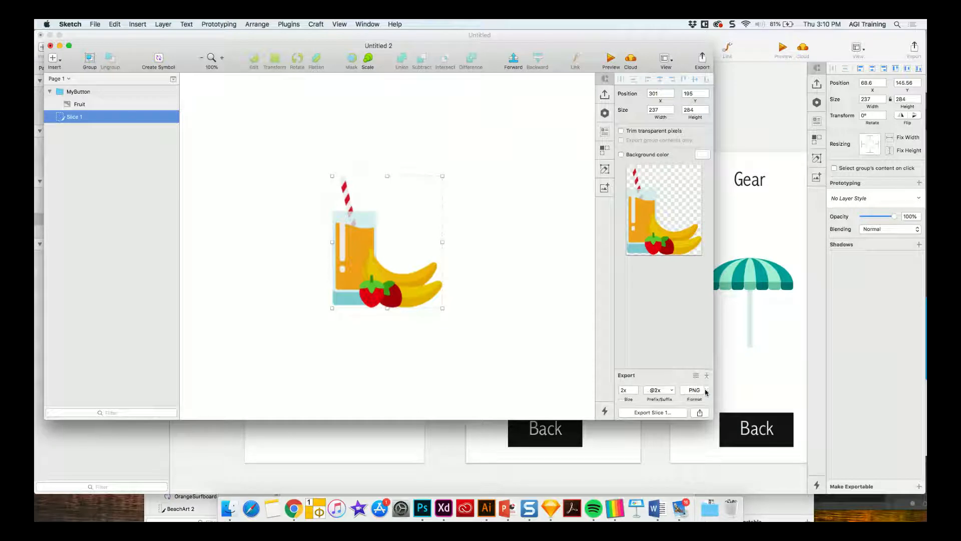
left_click(707, 375)
left_click(707, 377)
left_click(707, 376)
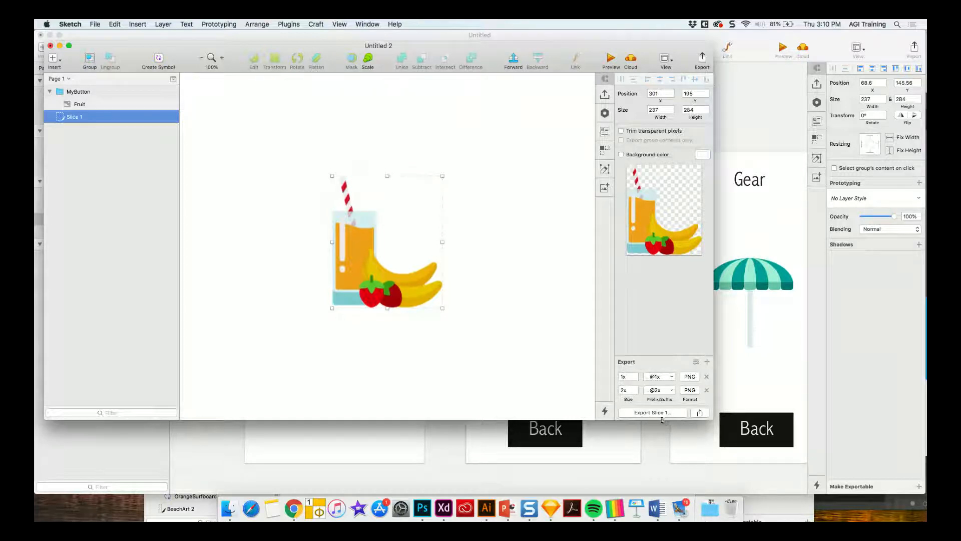
left_click_drag(662, 420, 664, 471)
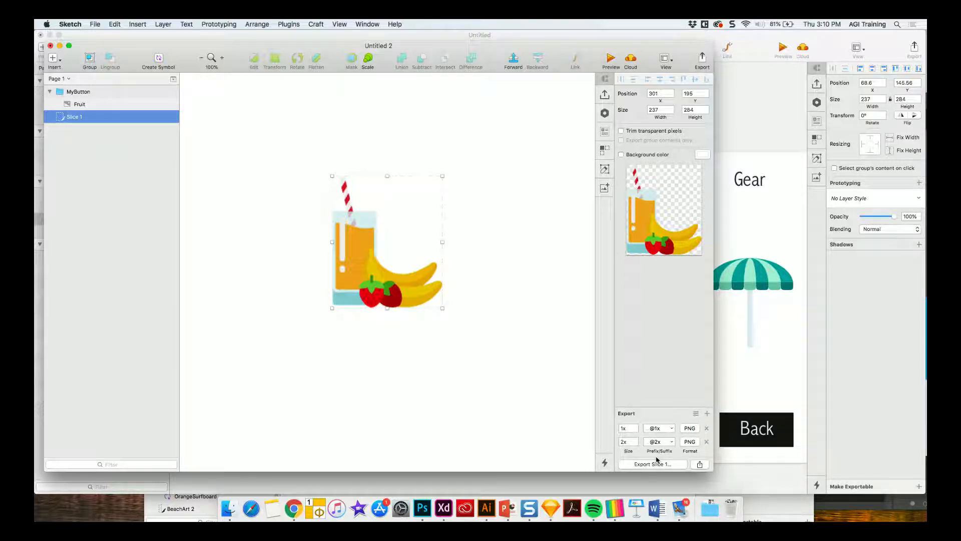
Review the slice's export presets, then share both exported sizes through a Mail message and inspect the attached images
left_click(696, 413)
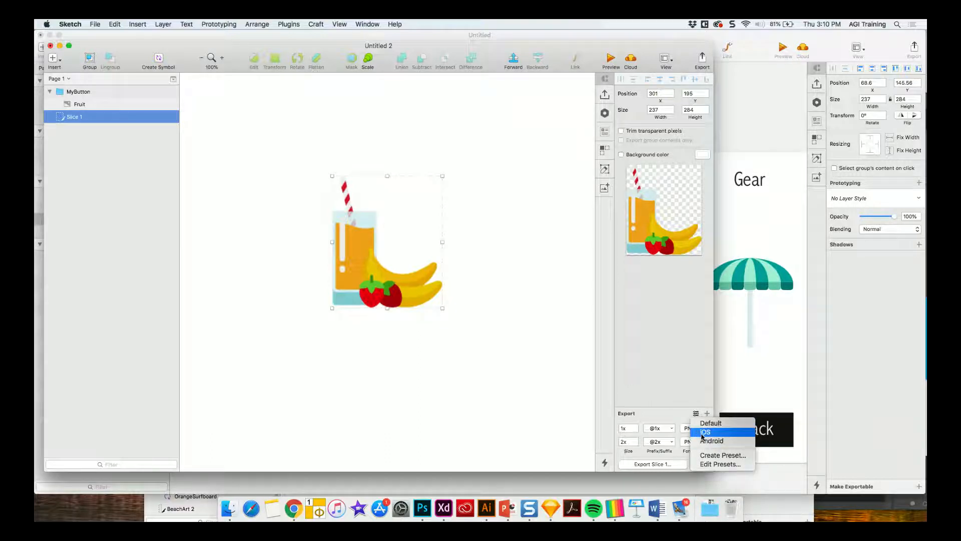
left_click(674, 415)
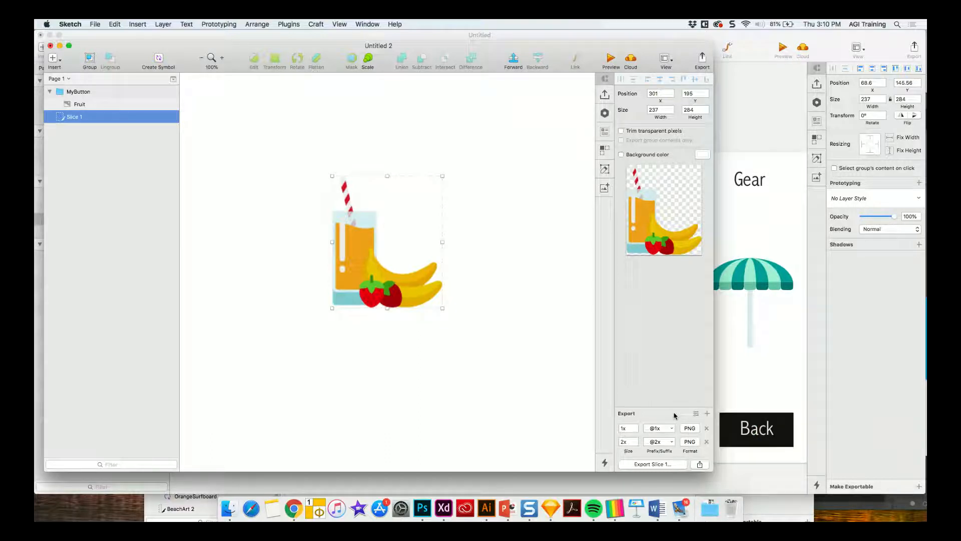
left_click(701, 466)
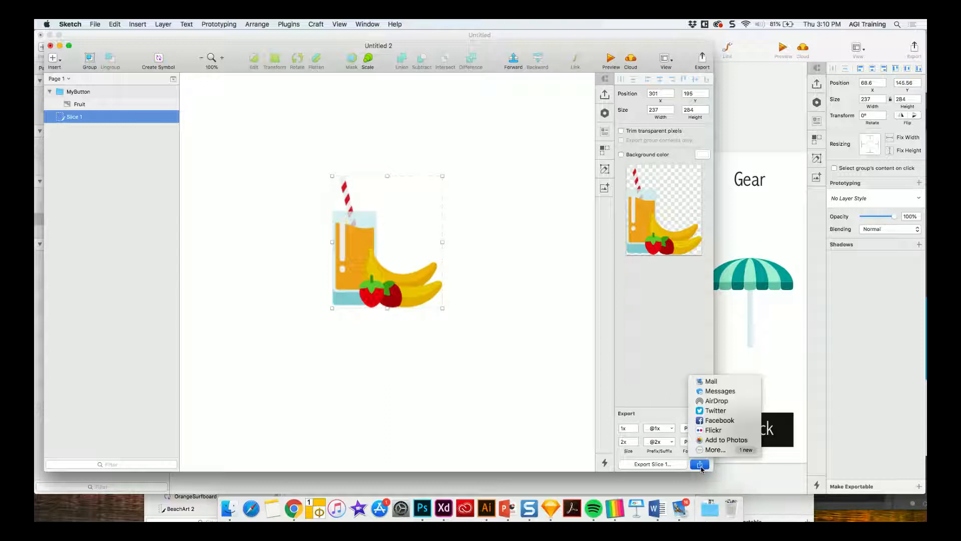
left_click(710, 383)
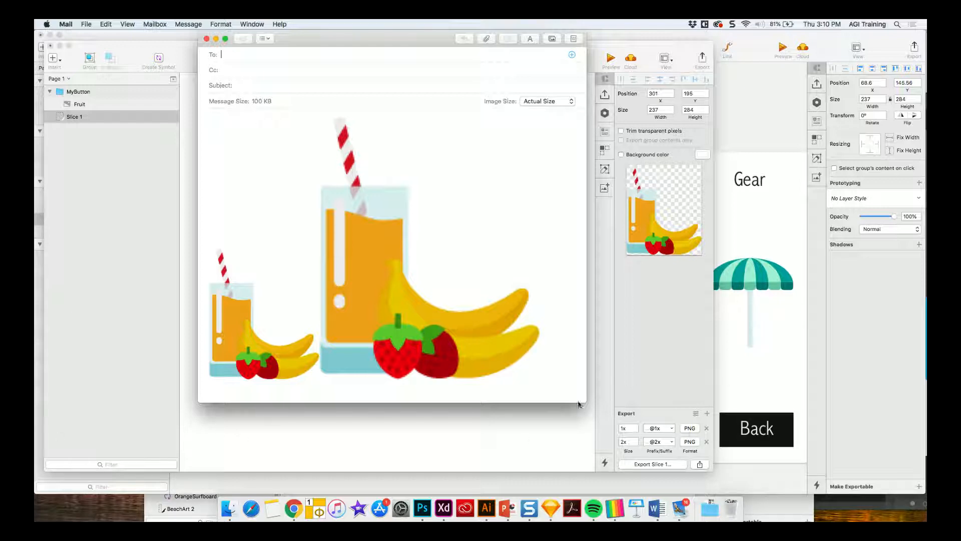
double_click(408, 180)
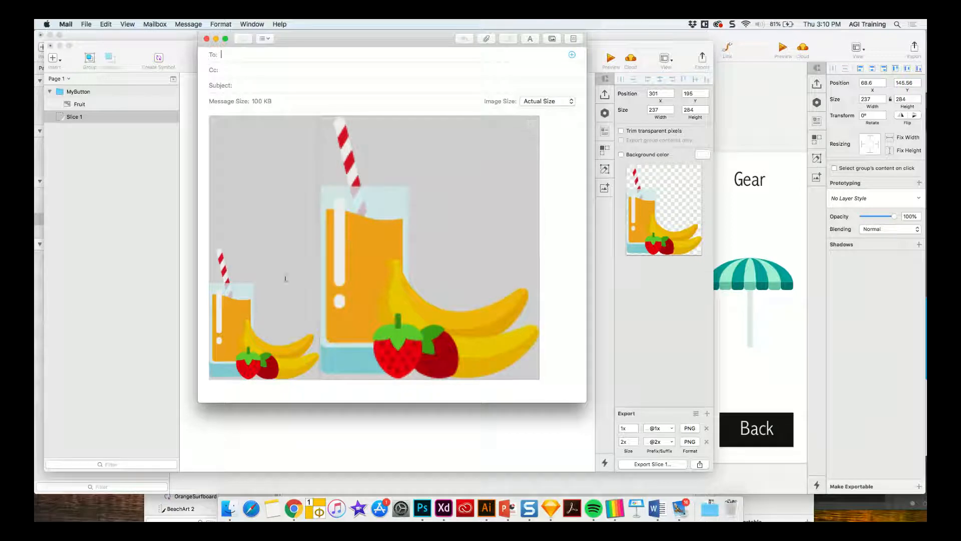
left_click(423, 250)
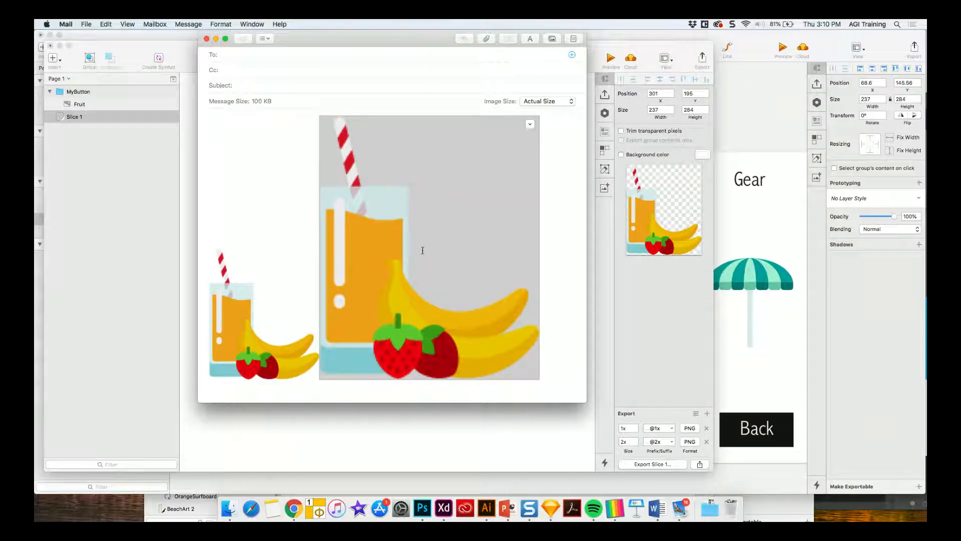
Discard the mail draft and close the second Sketch document without saving, returning to the prototype with nothing selected
left_click(206, 39)
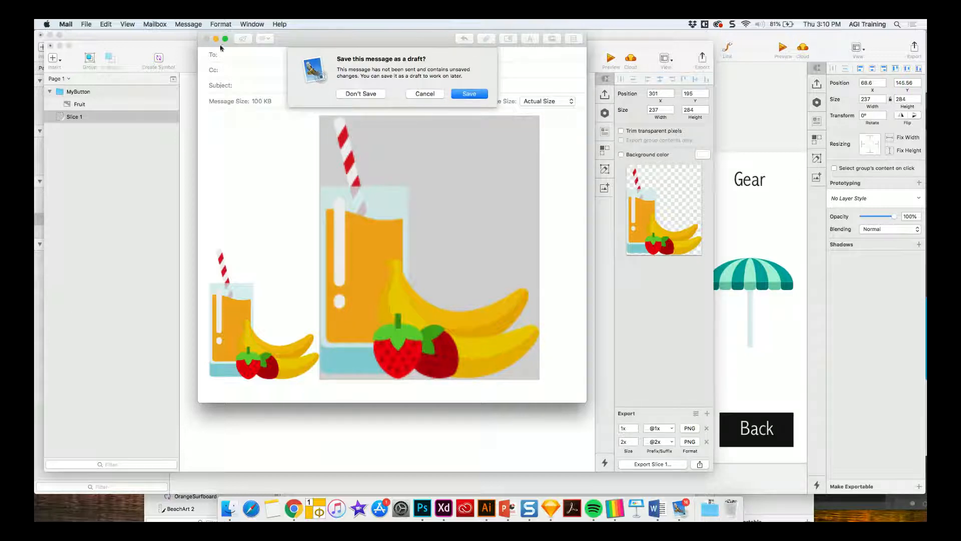
left_click(343, 95)
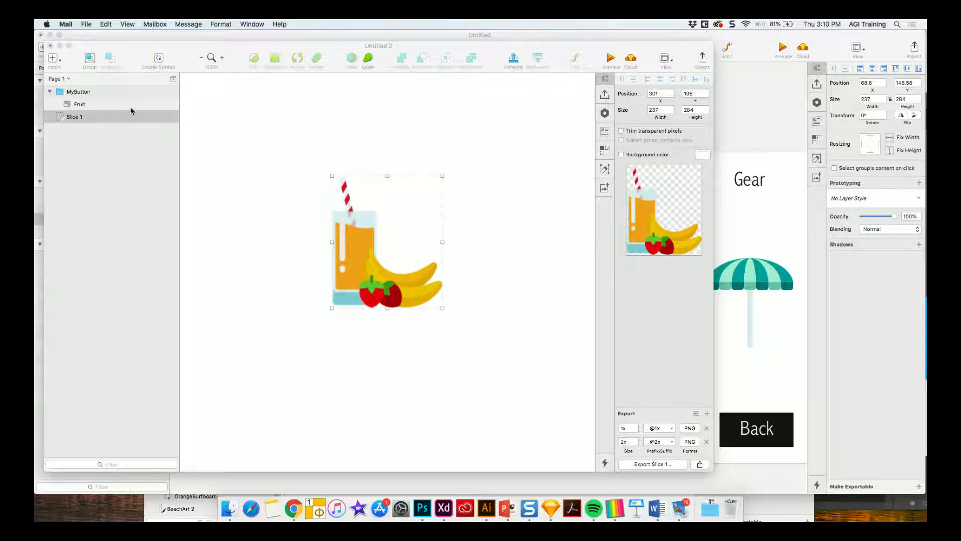
left_click(50, 45)
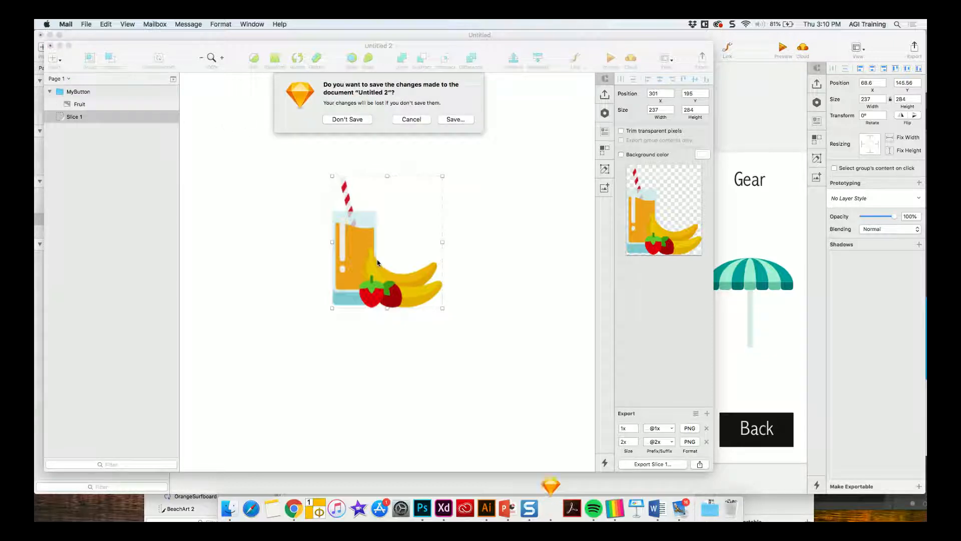
left_click(347, 119)
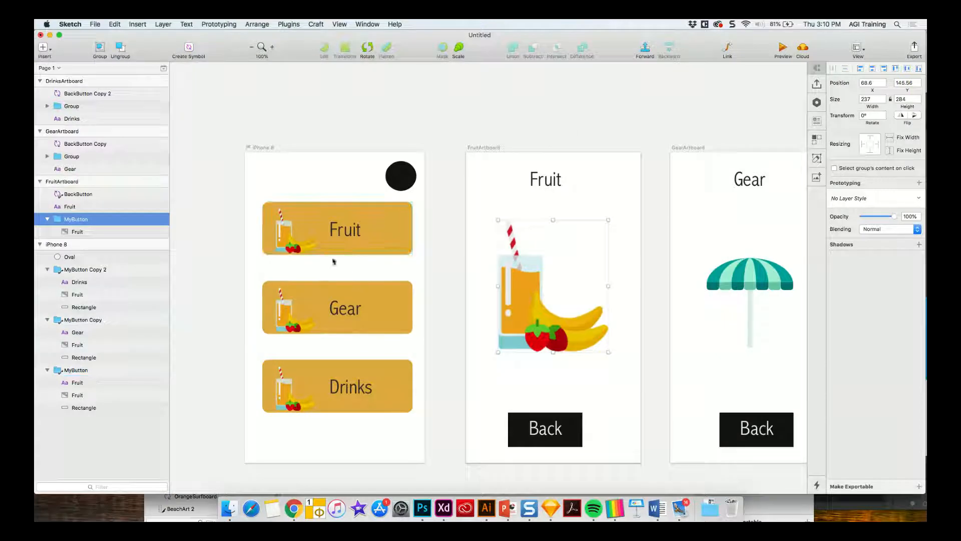
left_click(343, 135)
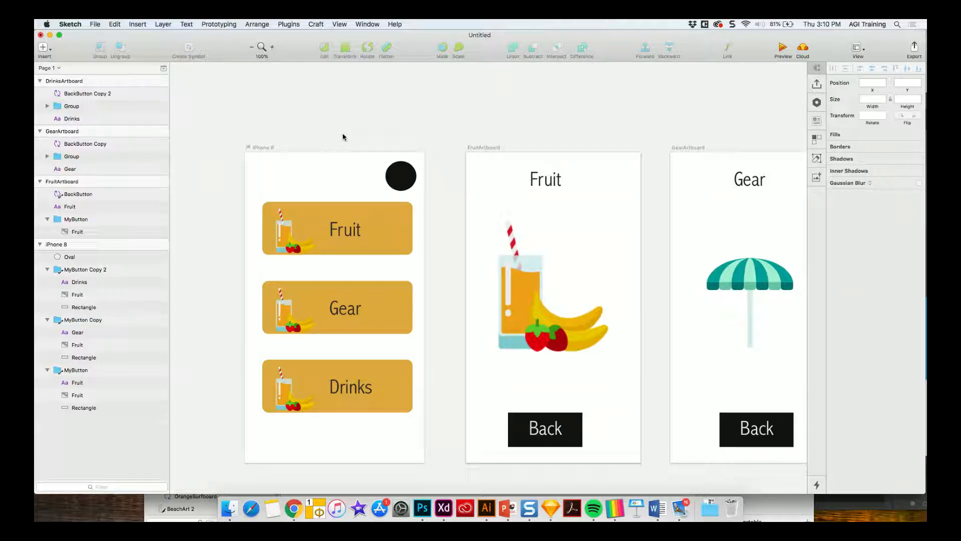
Nudge the fruit illustration on FruitArtboard and draw a black circle of about 191 × 190 px over it
mouse_move(547, 286)
left_mouse_down()
mouse_move(540, 313)
mouse_move(543, 299)
left_mouse_up()
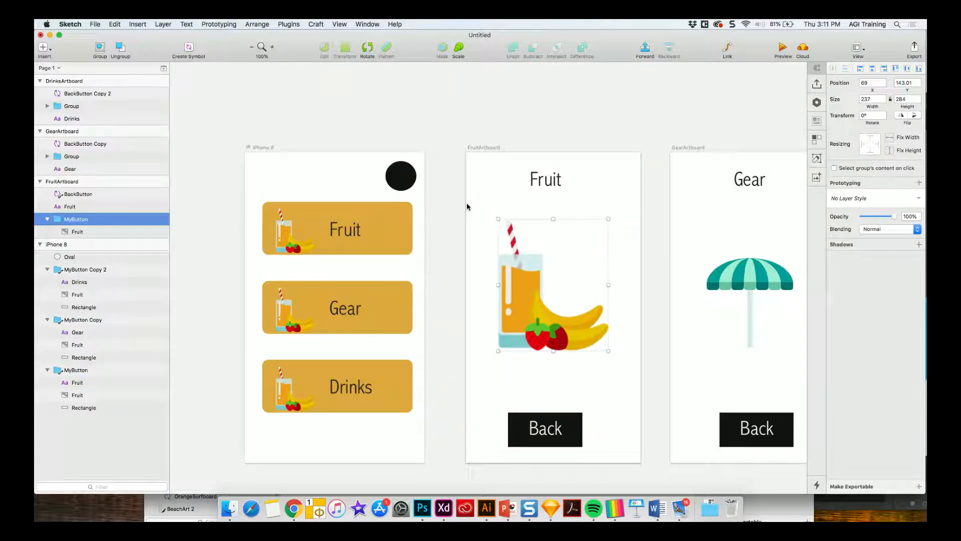
key("o")
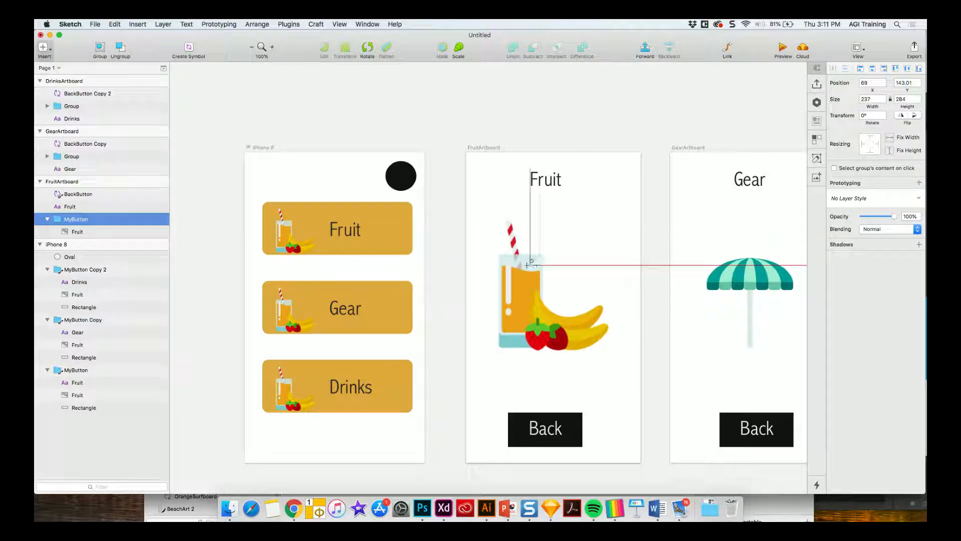
left_click_drag(496, 259, 584, 346)
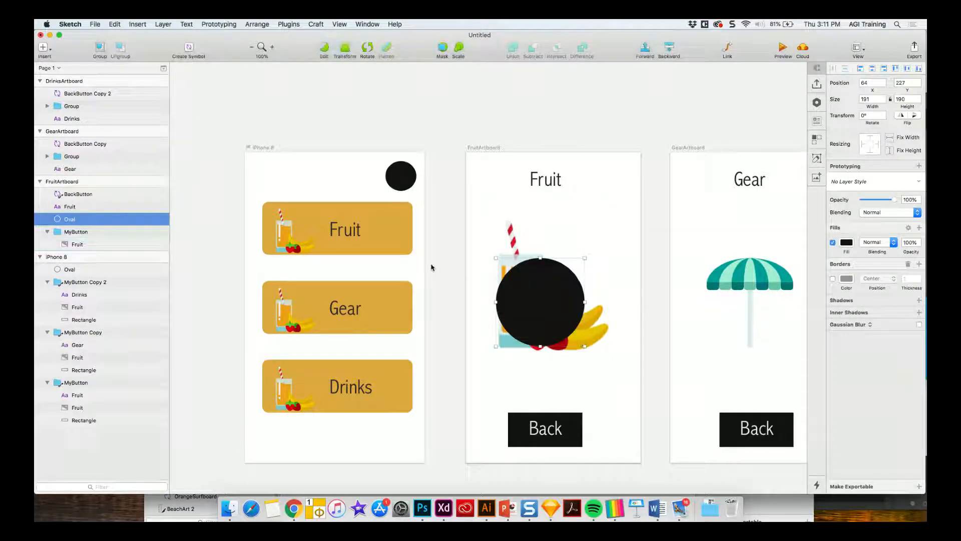
Mask the fruit illustration with the circle, then reposition the masked group and the illustration inside it
left_click_drag(467, 224, 609, 366)
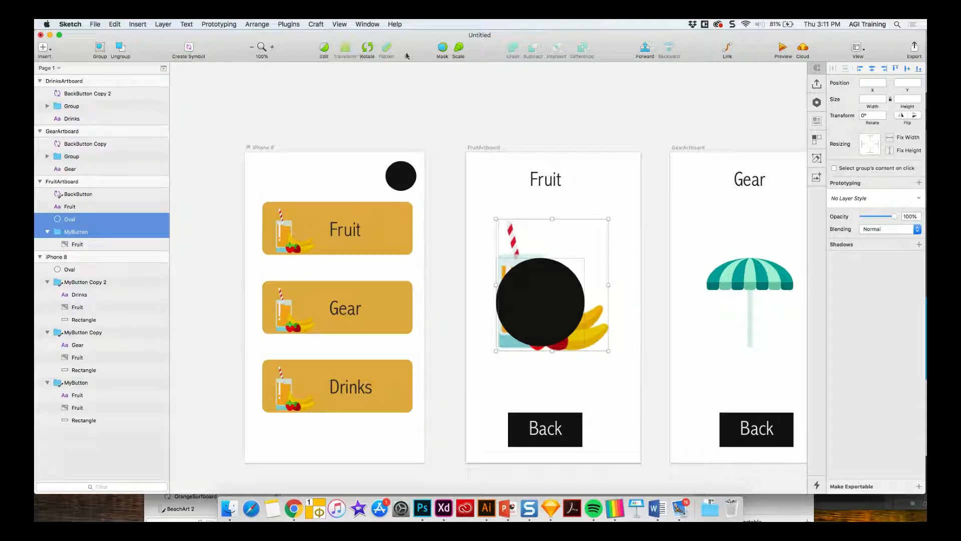
left_click(442, 50)
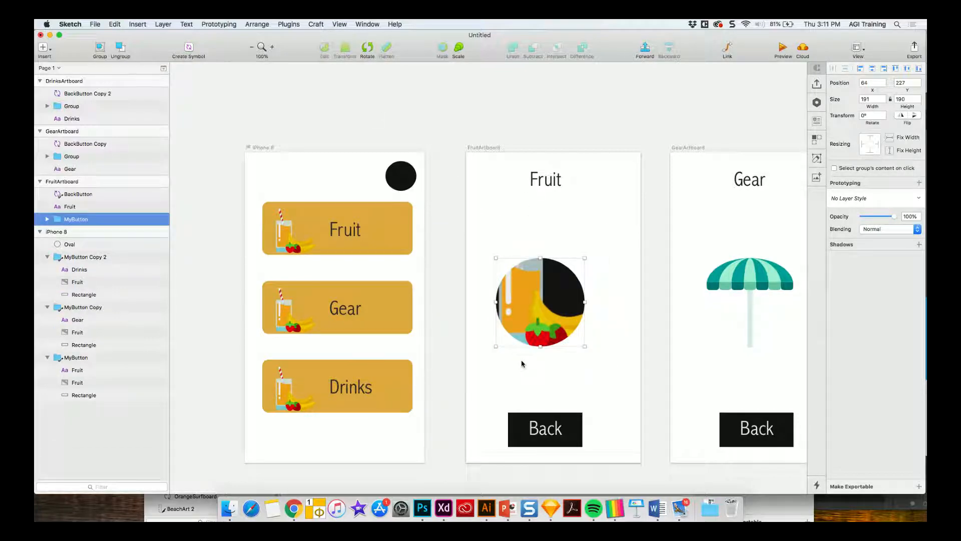
left_click_drag(532, 302, 548, 290)
double_click(553, 301)
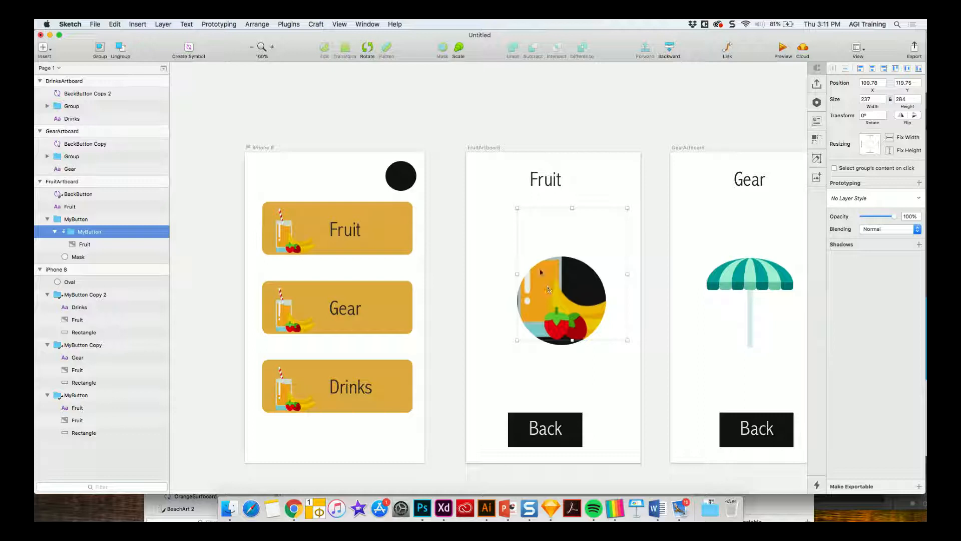
Select FruitArtboard and show the canvas rulers
left_click(482, 148)
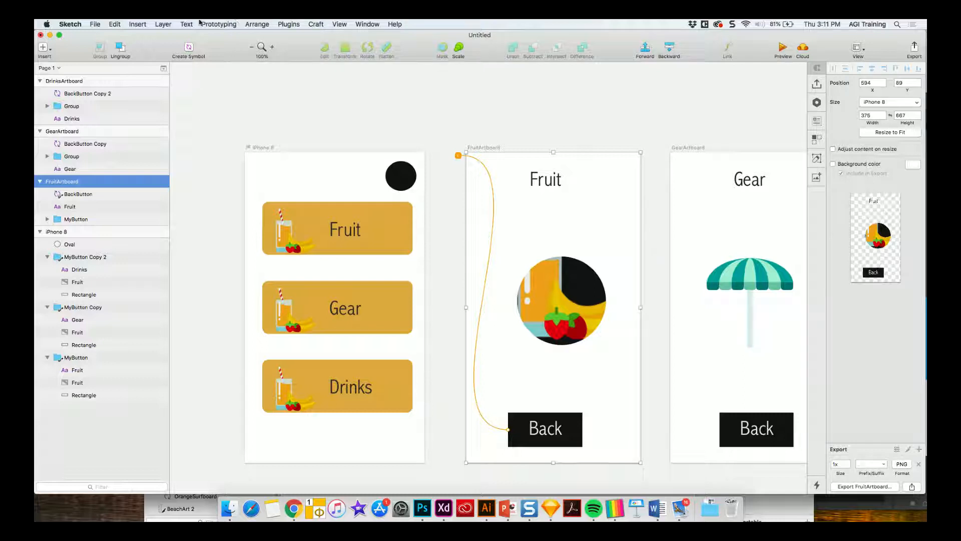
left_click(163, 25)
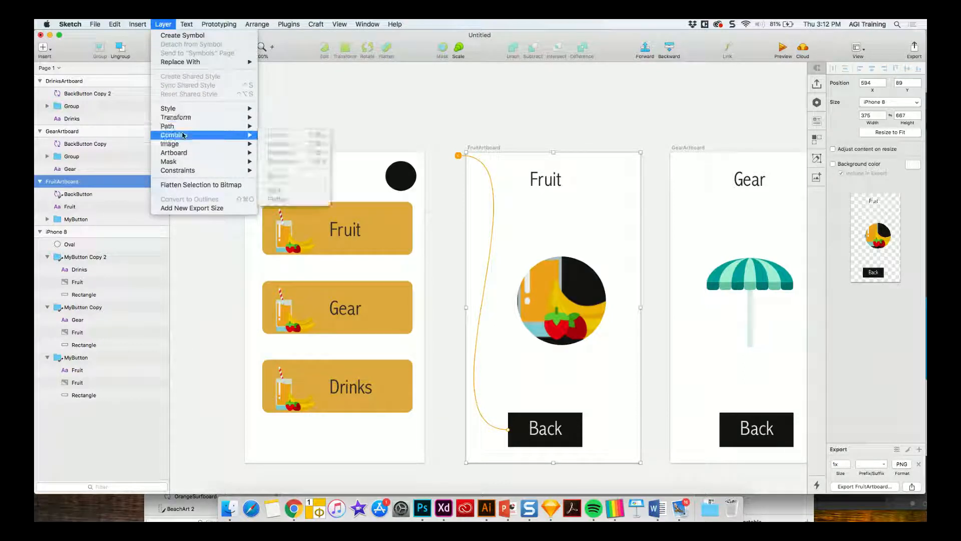
left_click(103, 23)
left_click(250, 23)
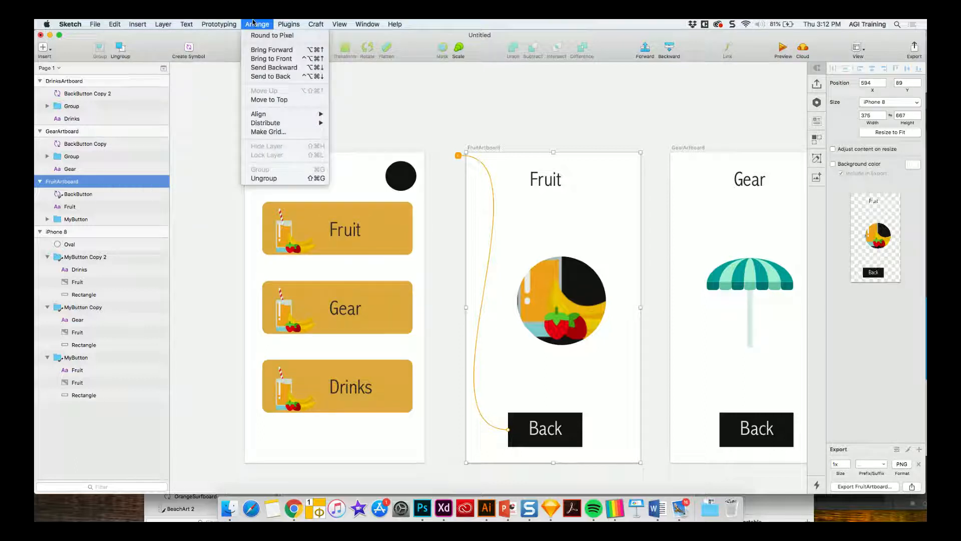
left_click(310, 23)
left_click(223, 23)
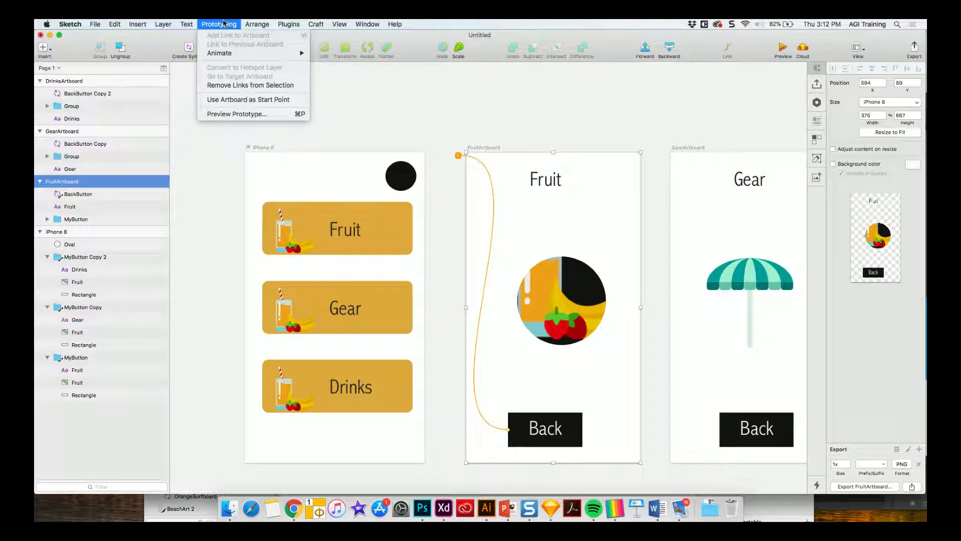
mouse_move(345, 23)
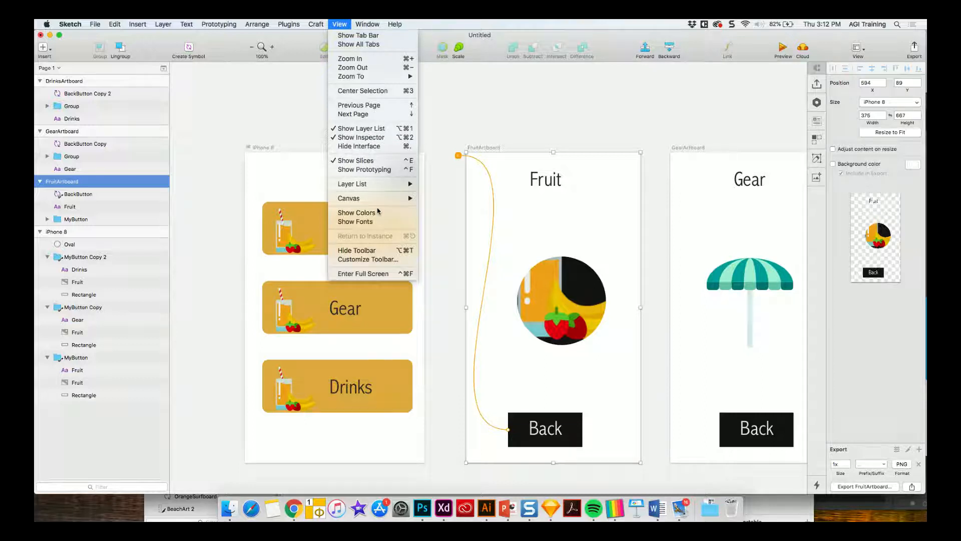
mouse_move(377, 203)
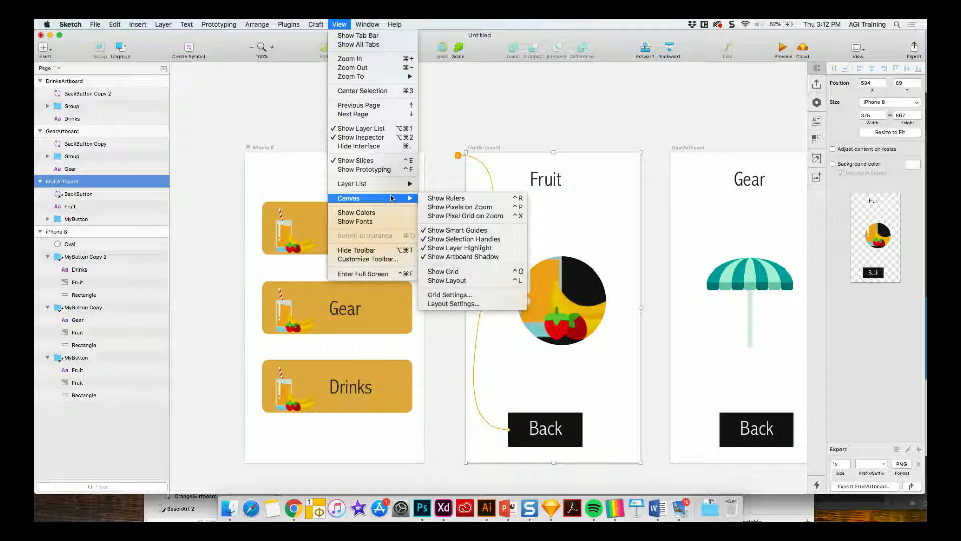
left_click(439, 200)
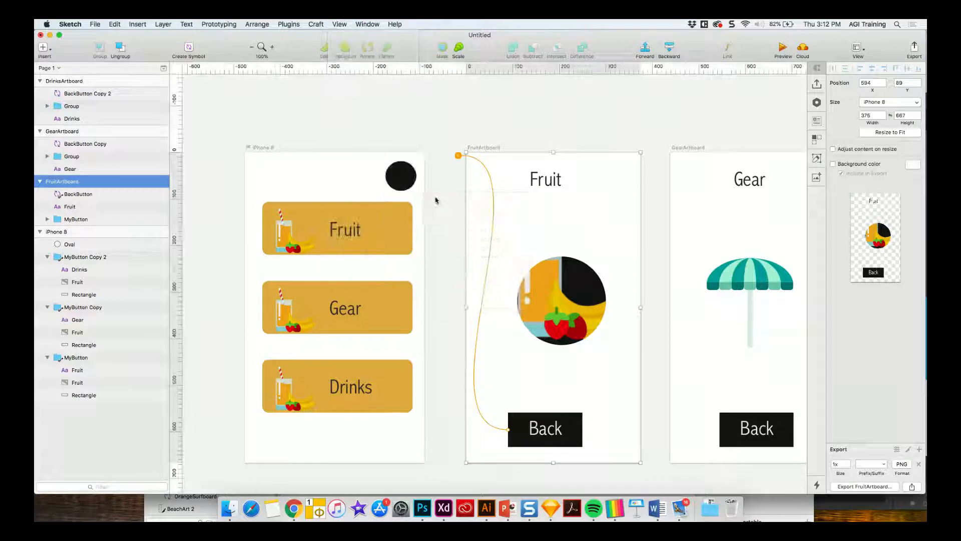
Place a vertical guide at about -57 beside FruitArtboard and show the artboard's grid
left_click_drag(315, 65, 440, 124)
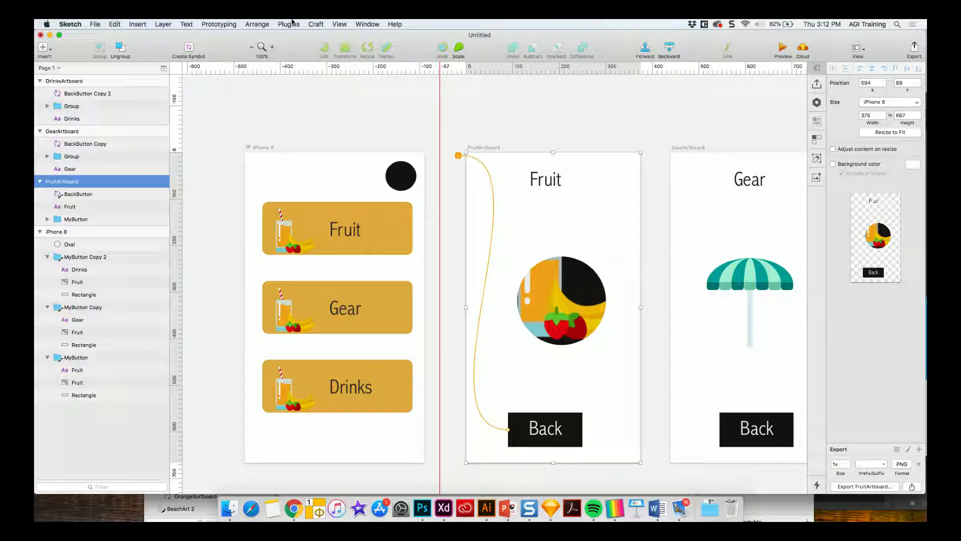
right_click(313, 69)
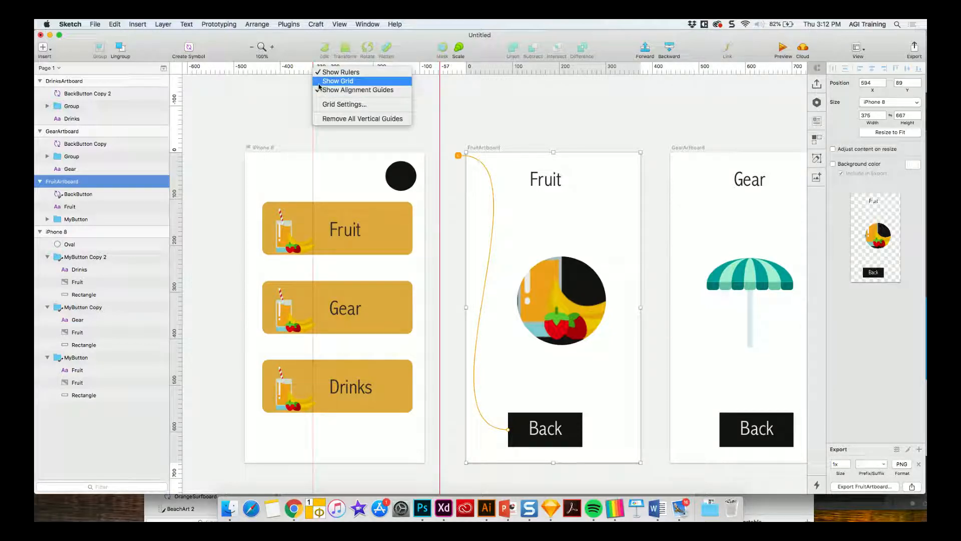
left_click(318, 82)
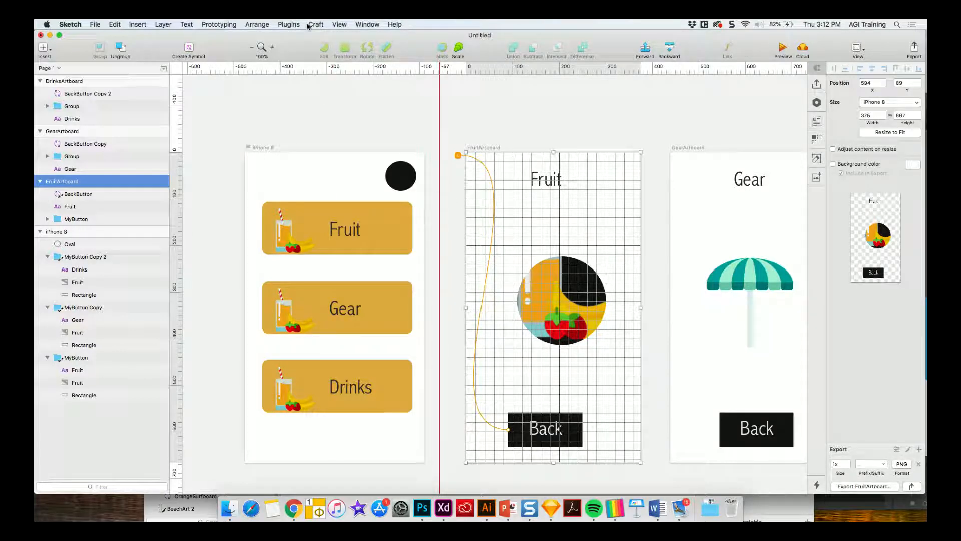
Show the column layout on FruitArtboard over the grid
left_click(349, 23)
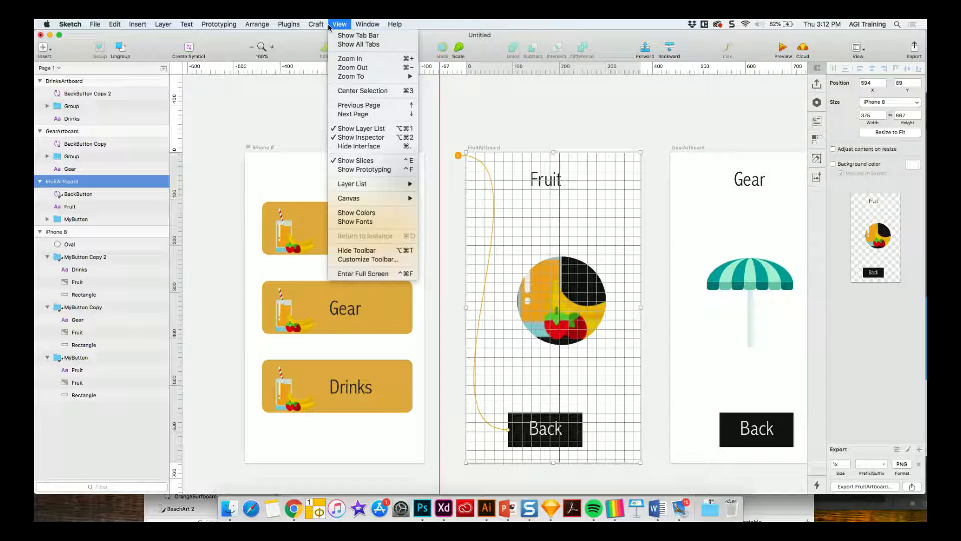
left_click(382, 160)
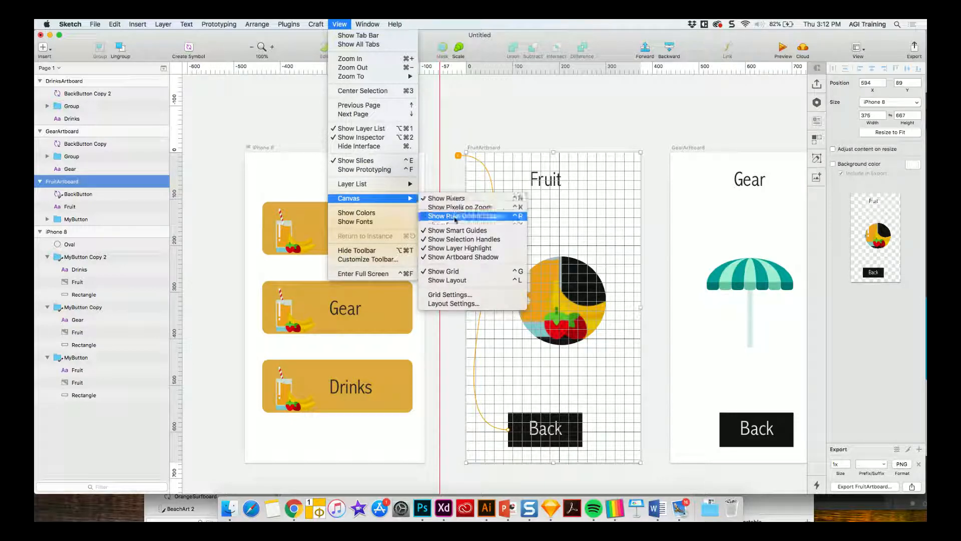
left_click(446, 280)
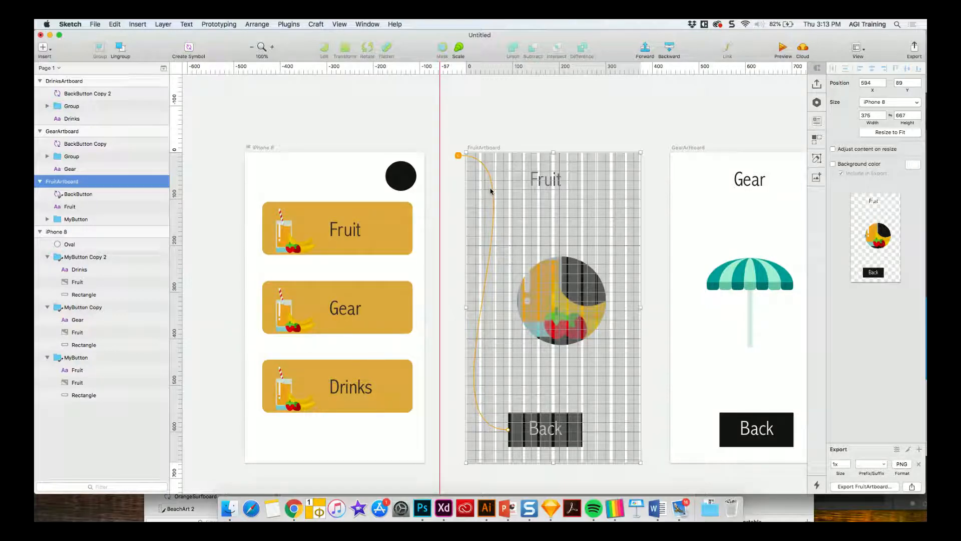
Turn on a border for the Fruit button's background rectangle on the iPhone 8 artboard and color it red DB4040
left_click(309, 215)
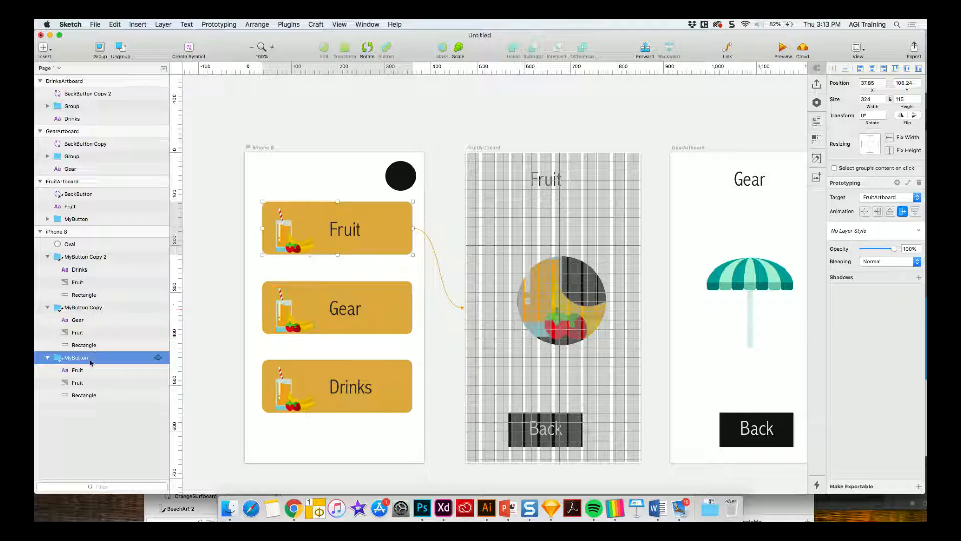
left_click(82, 395)
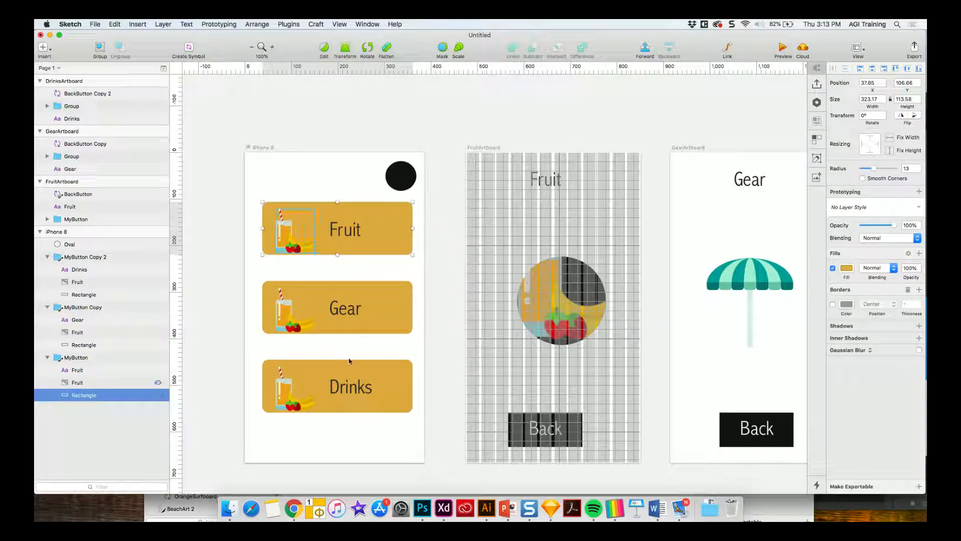
left_click(833, 305)
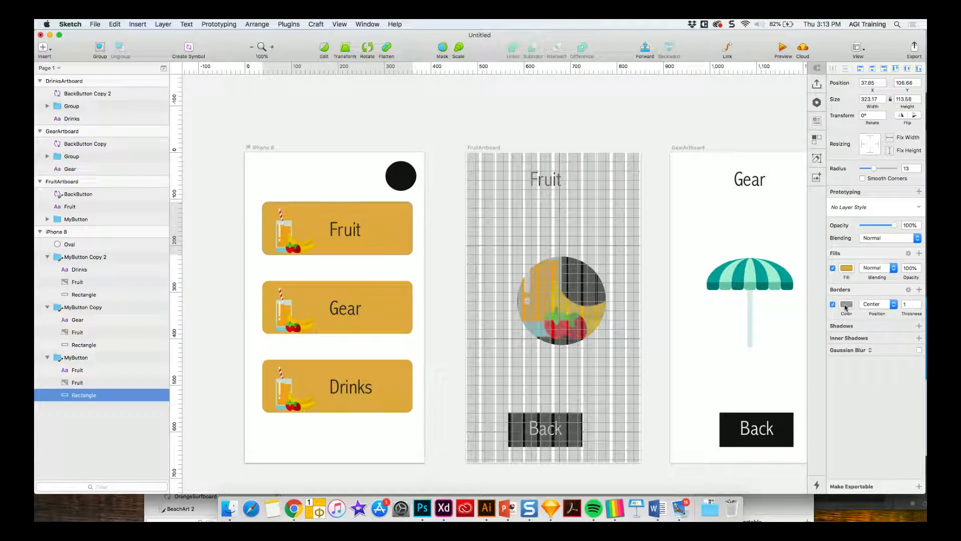
left_click(846, 304)
left_click(894, 373)
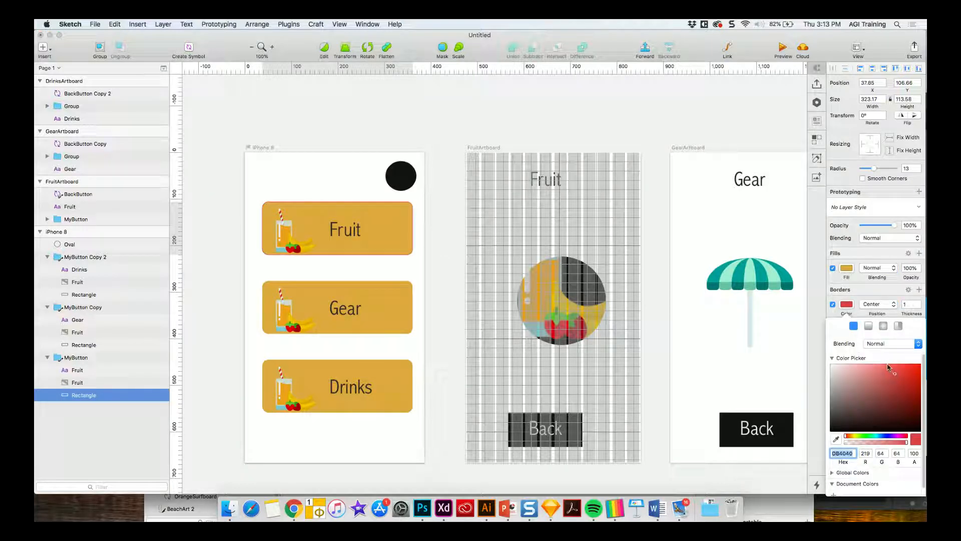
Set the rectangle's border thickness to 5 and its position to Inside
left_click(918, 302)
left_click(918, 302)
left_click(918, 302)
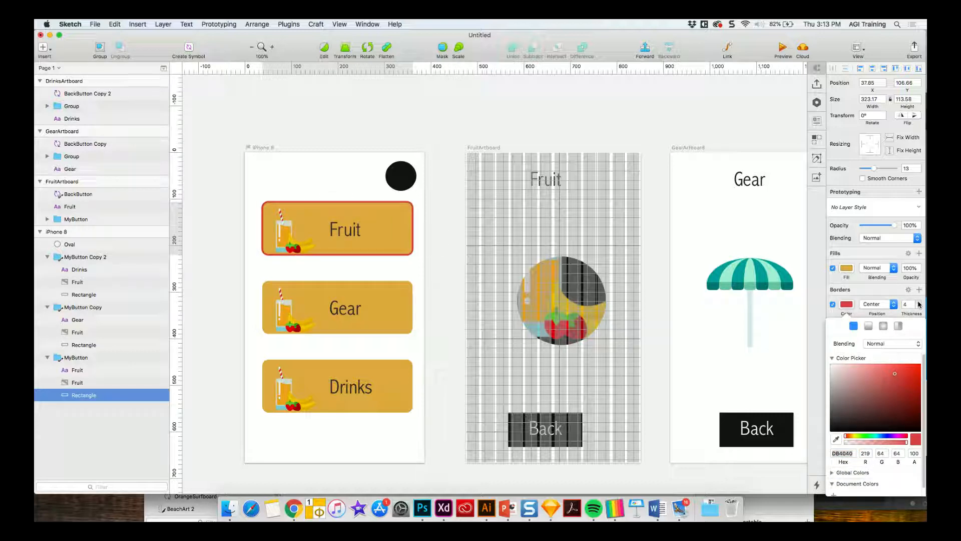
left_click(919, 302)
left_click(893, 303)
left_click(887, 311)
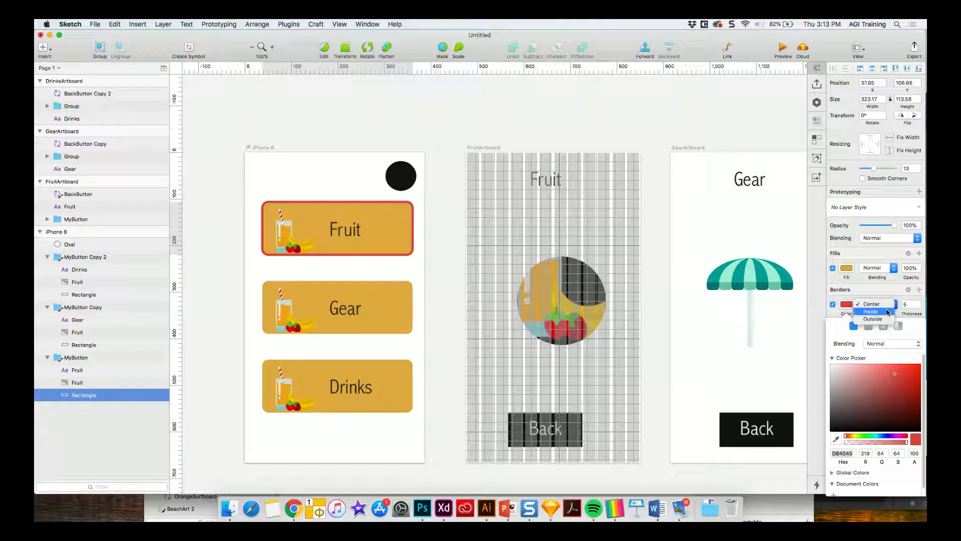
left_click(840, 309)
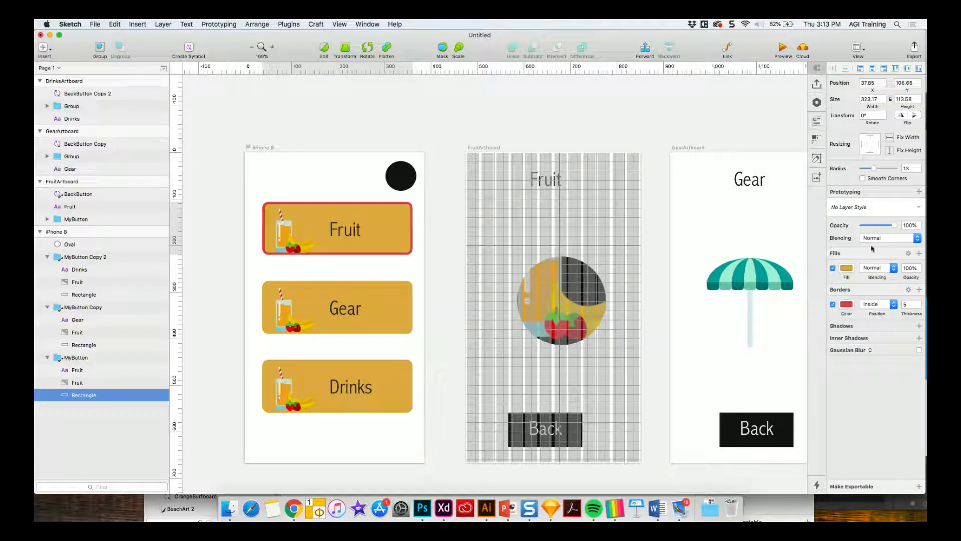
Give the Fruit button's rectangle 60% opacity and Multiply blending, and nudge it slightly down
mouse_move(894, 225)
left_mouse_down()
mouse_move(869, 227)
mouse_move(894, 228)
mouse_move(881, 228)
left_mouse_up()
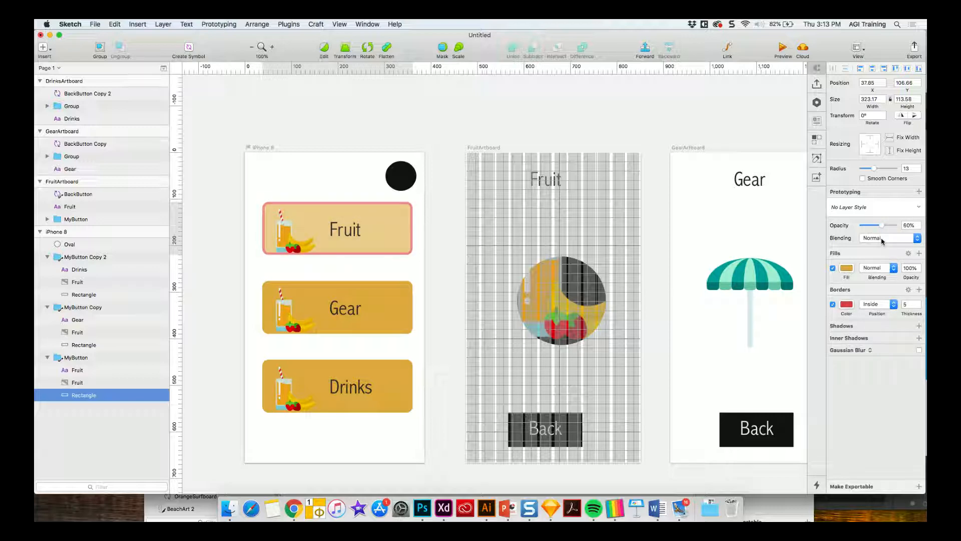
left_click(882, 242)
left_click(881, 251)
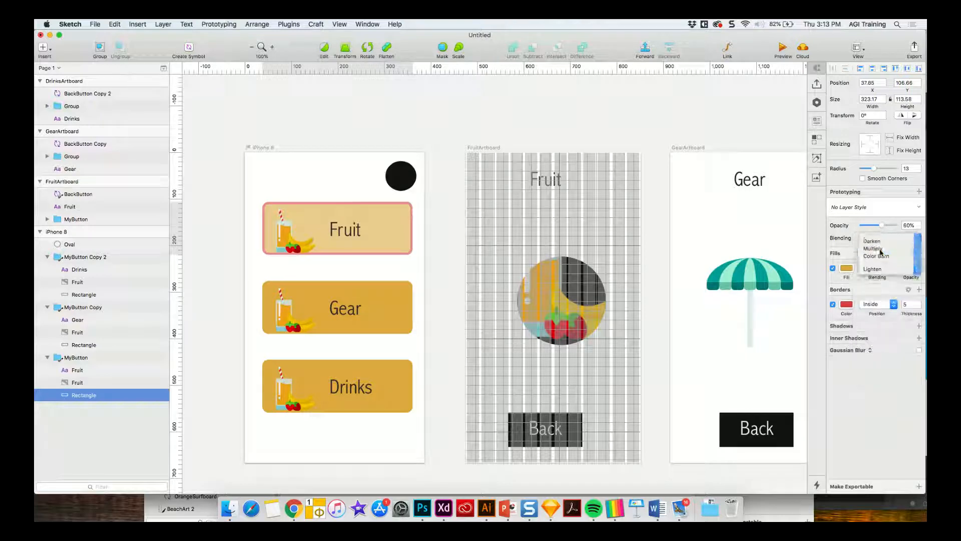
left_click(884, 241)
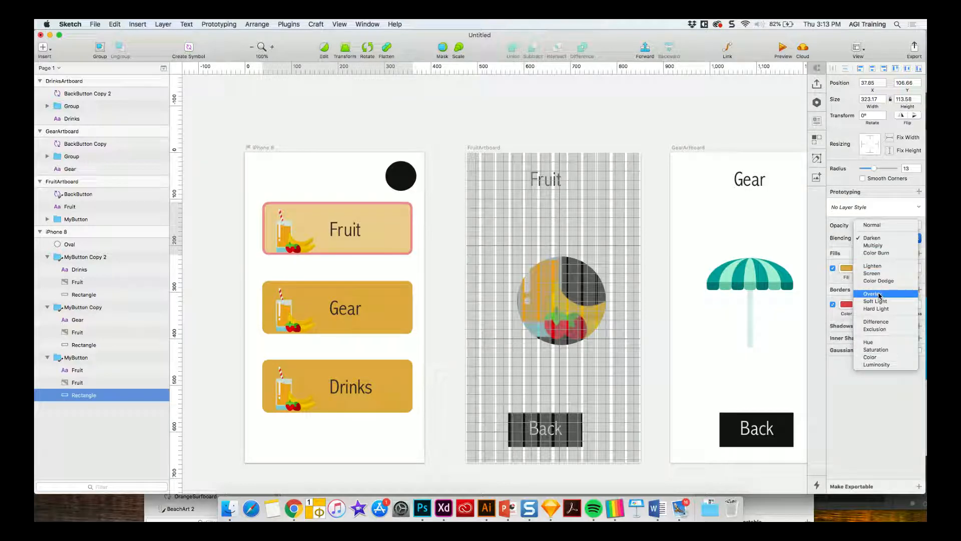
left_click(873, 244)
mouse_move(382, 223)
left_mouse_down()
mouse_move(385, 283)
mouse_move(381, 224)
left_mouse_up()
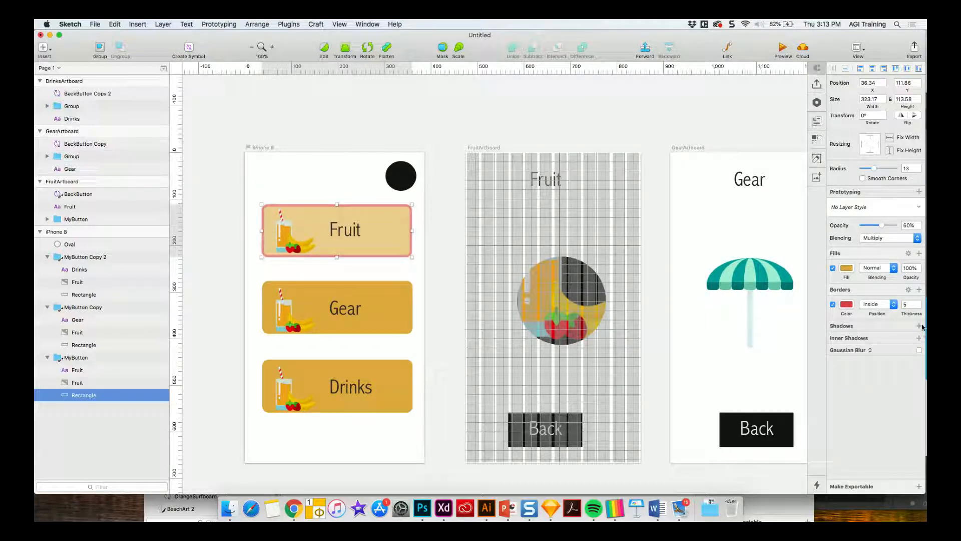
Add a default shadow and inner shadow to the Fruit button's rectangle, leaving nothing selected
left_click(919, 325)
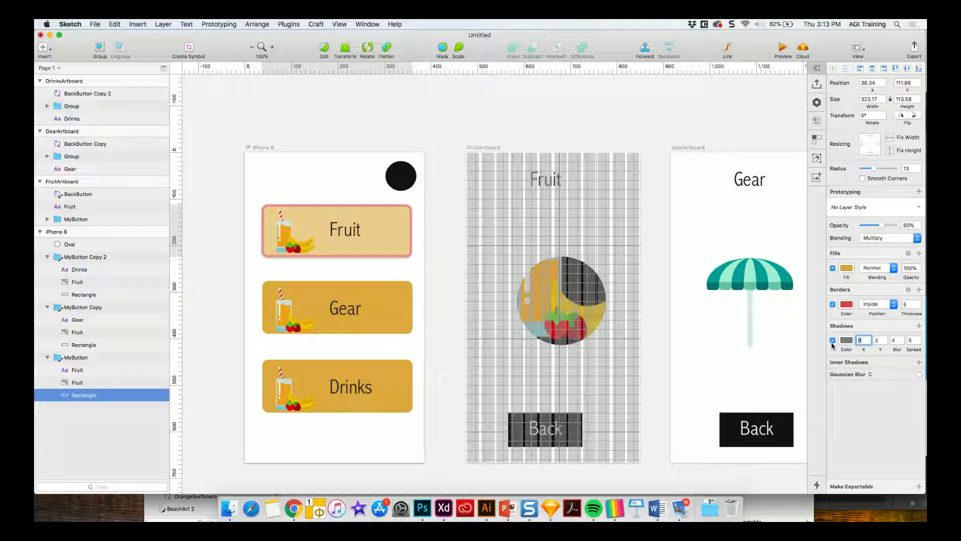
left_click(919, 362)
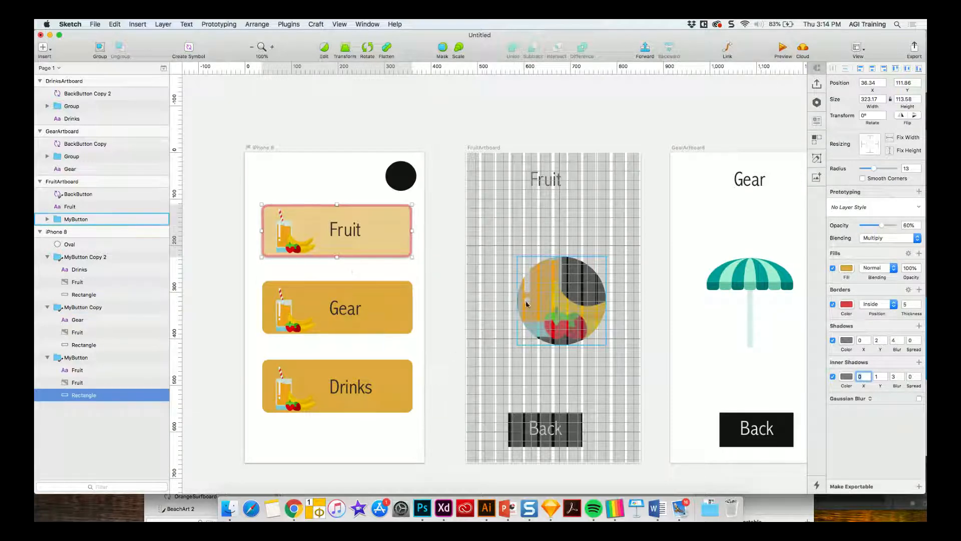
left_click(312, 171)
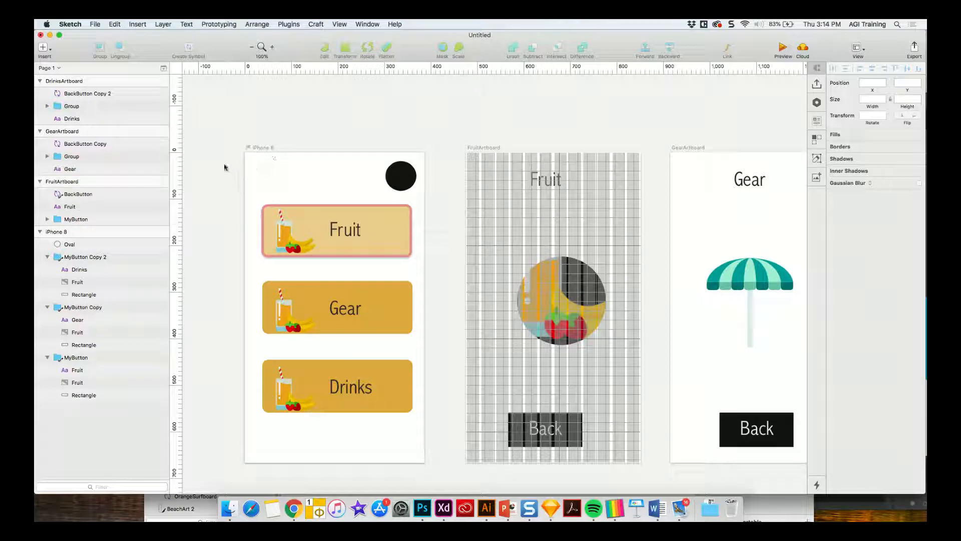
Duplicate the umbrella three times across GearArtboard and group all four umbrellas
left_click(740, 284)
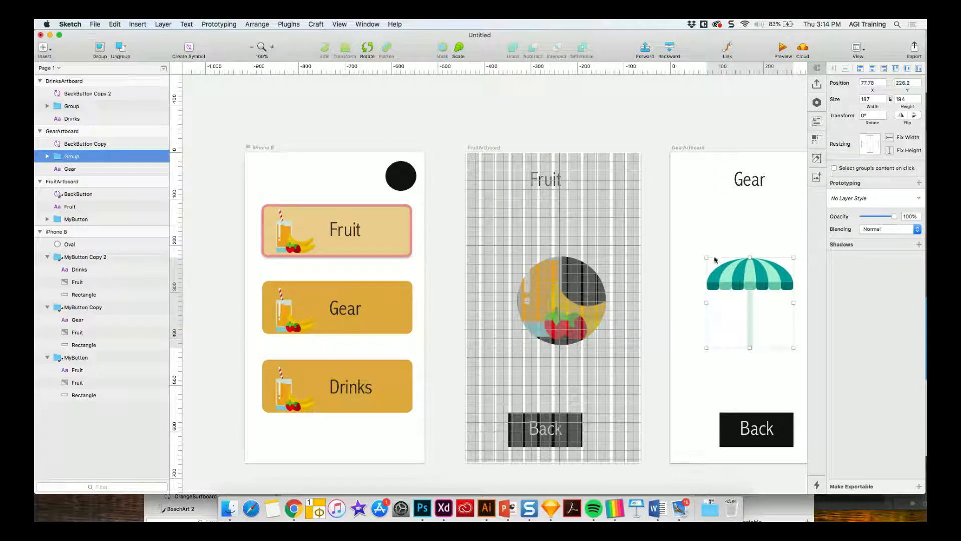
left_click_drag(735, 274, 706, 316)
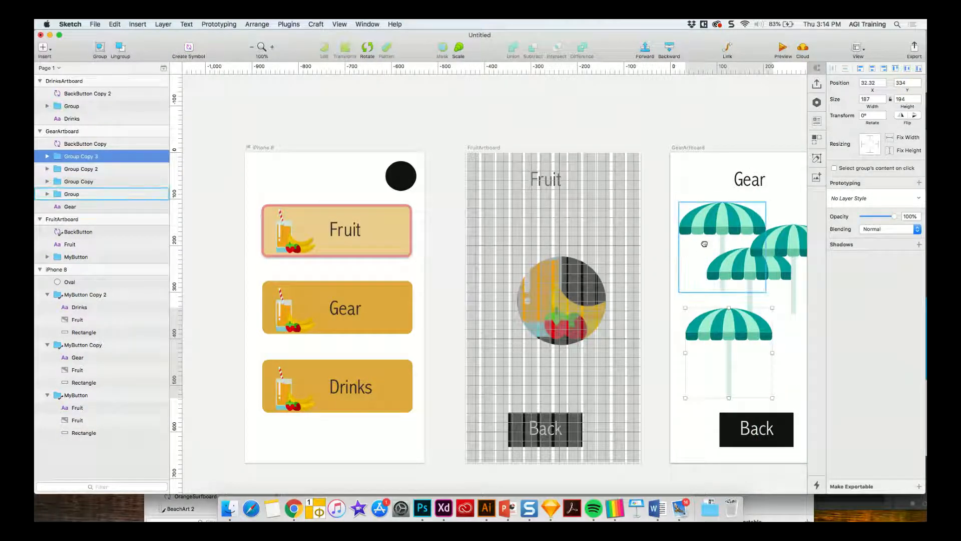
scroll(703, 243, "right", 5)
left_click_drag(551, 183, 732, 370)
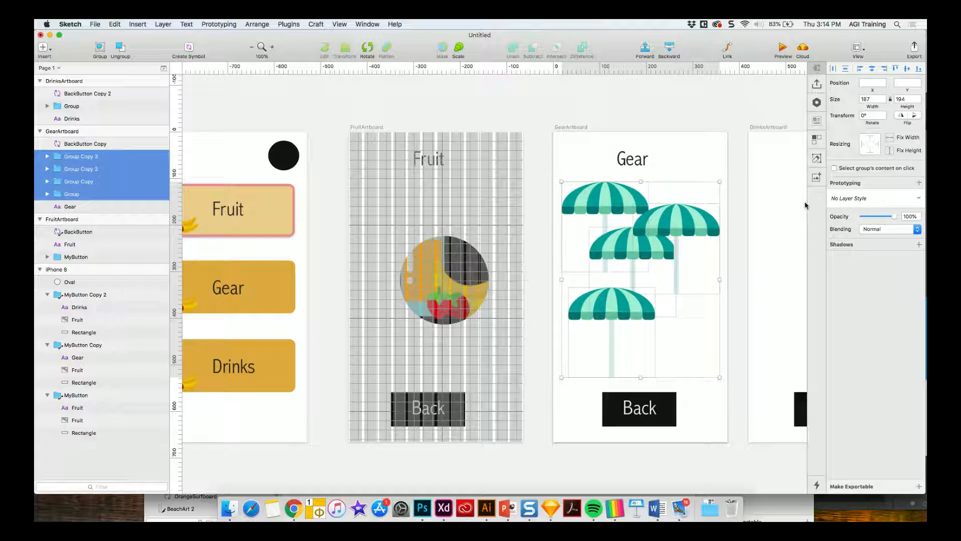
key("super+g")
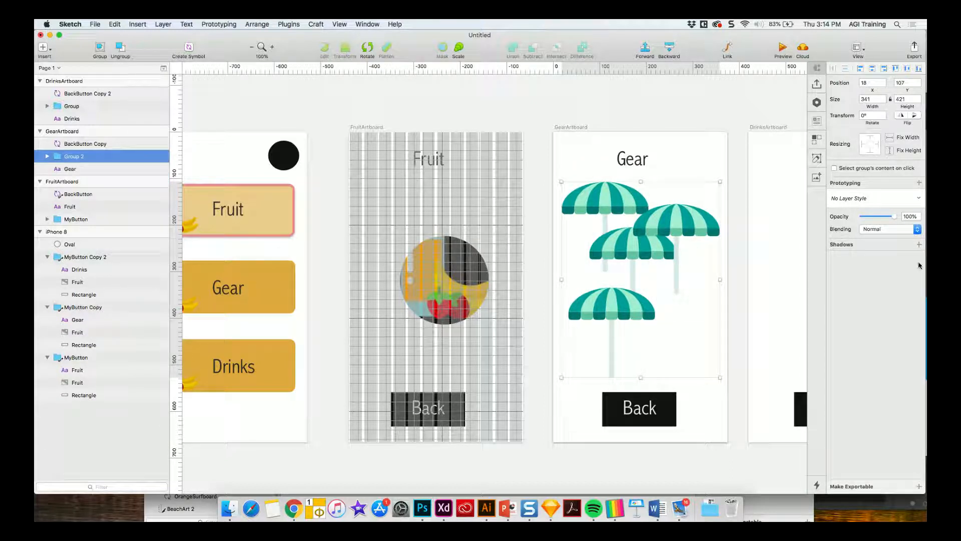
Select a single umbrella inside the new group, then clear the selection
left_click(746, 193)
left_click(688, 211)
double_click(688, 211)
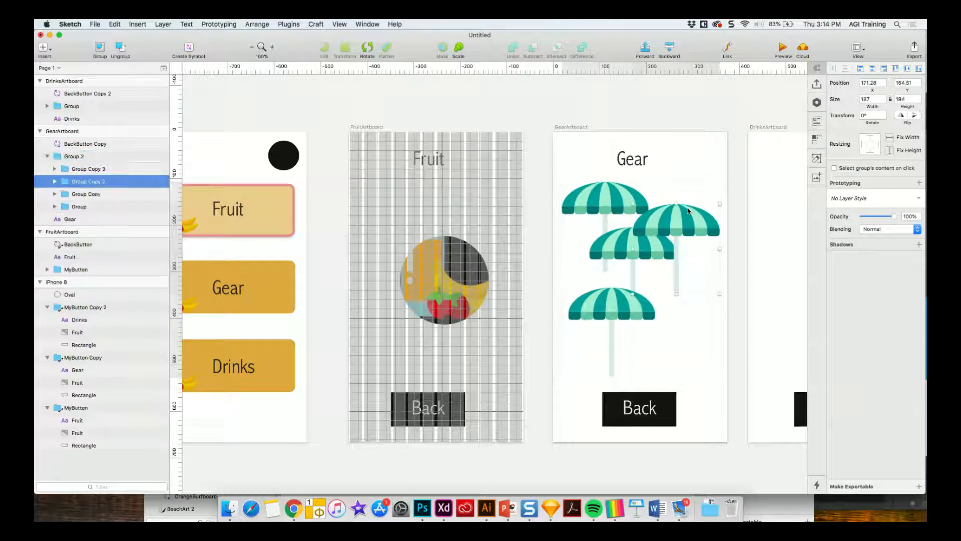
key("Escape")
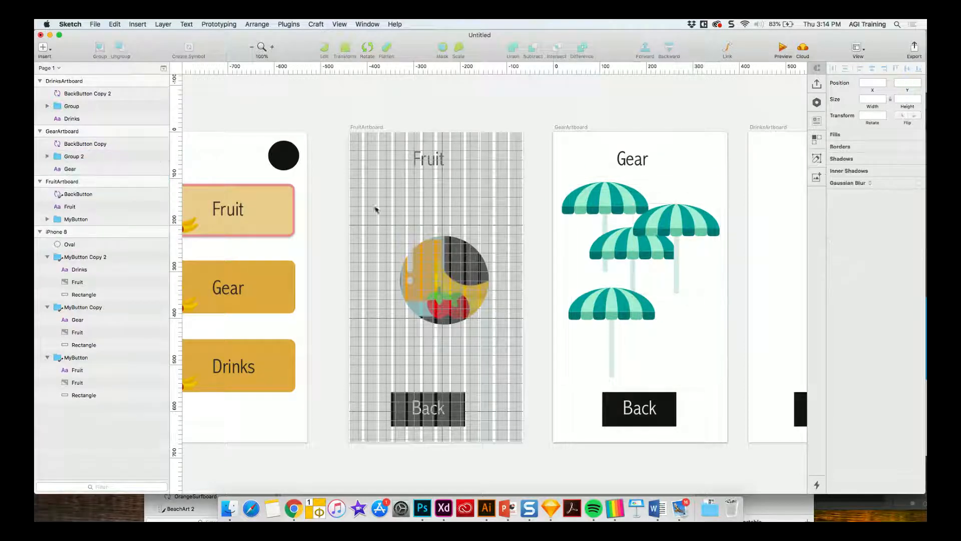
Draw a rectangle about 363 × 420 on GearArtboard covering the group of four umbrellas
left_click(258, 222)
key("space")
left_click_drag(259, 223, 197, 210)
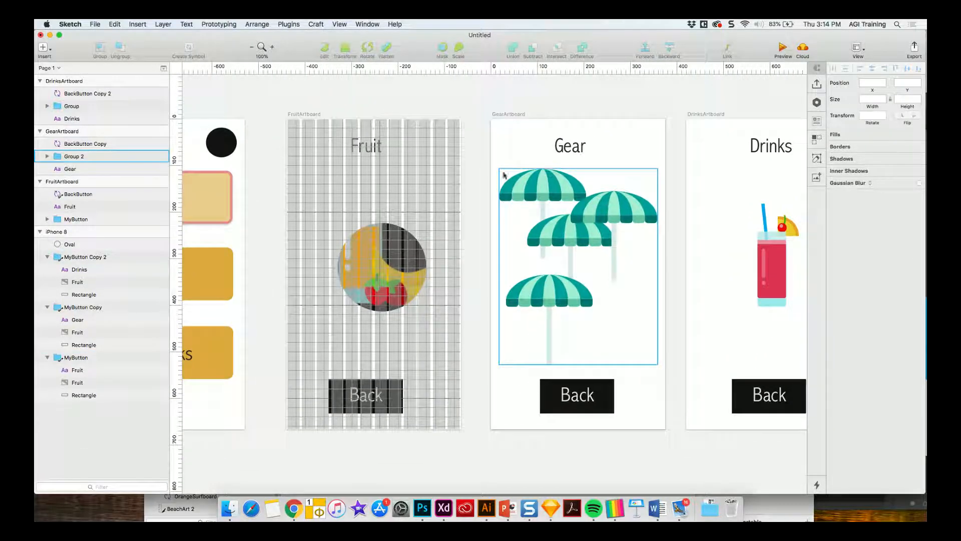
left_click_drag(493, 172, 633, 305)
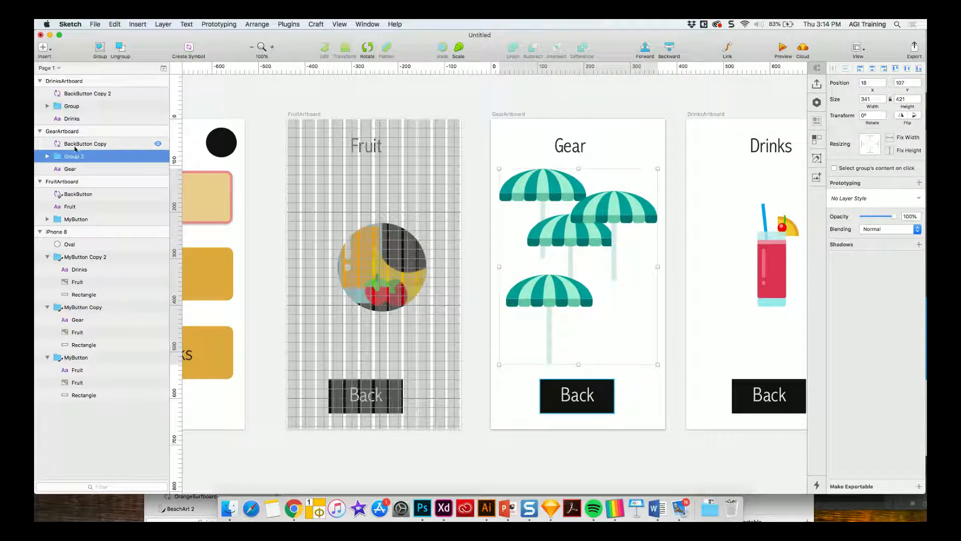
key("r")
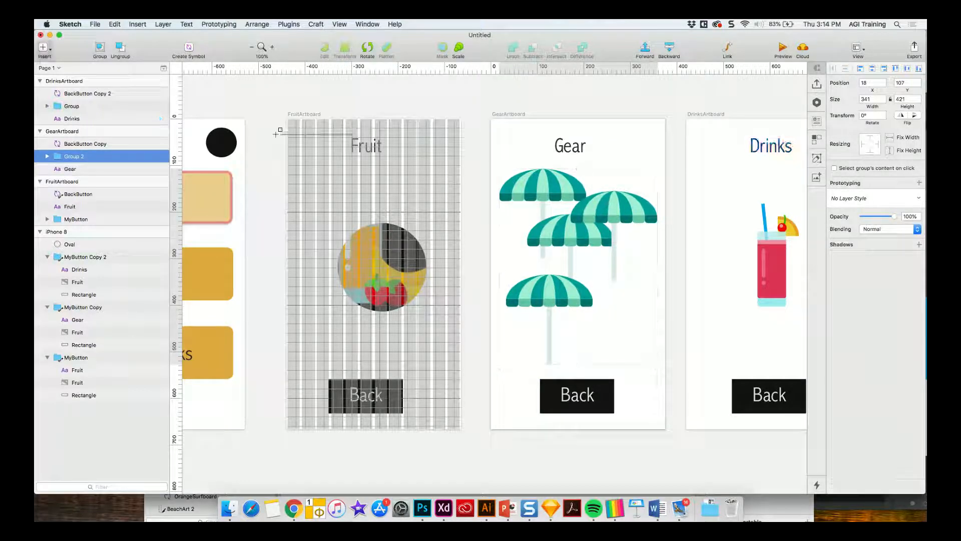
left_click_drag(496, 168, 666, 364)
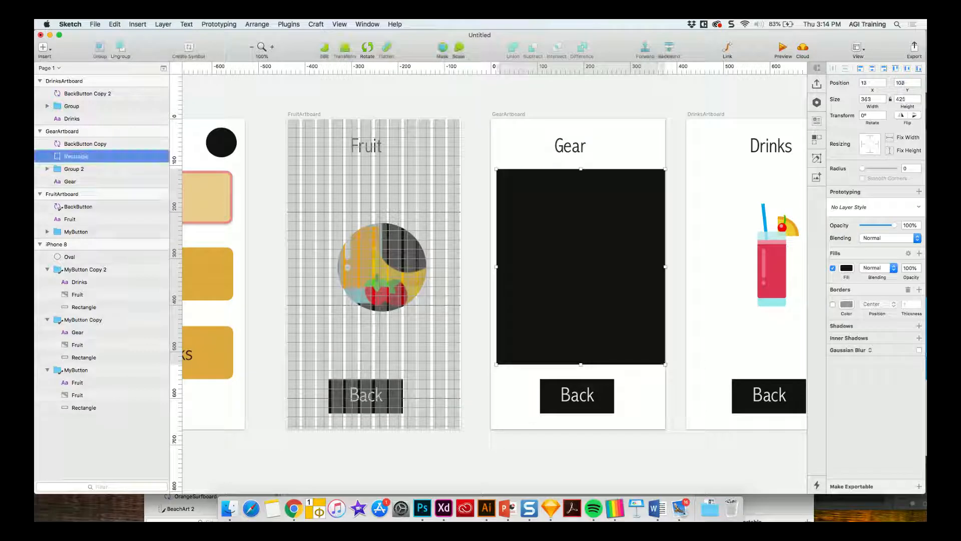
Apply a Background Blur of 4px to the new rectangle on GearArtboard
left_click(870, 351)
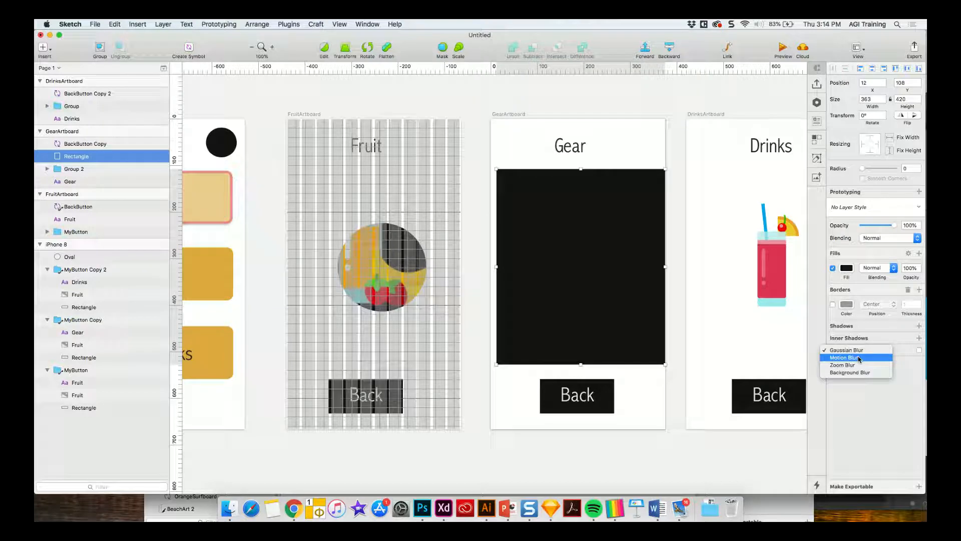
left_click(859, 372)
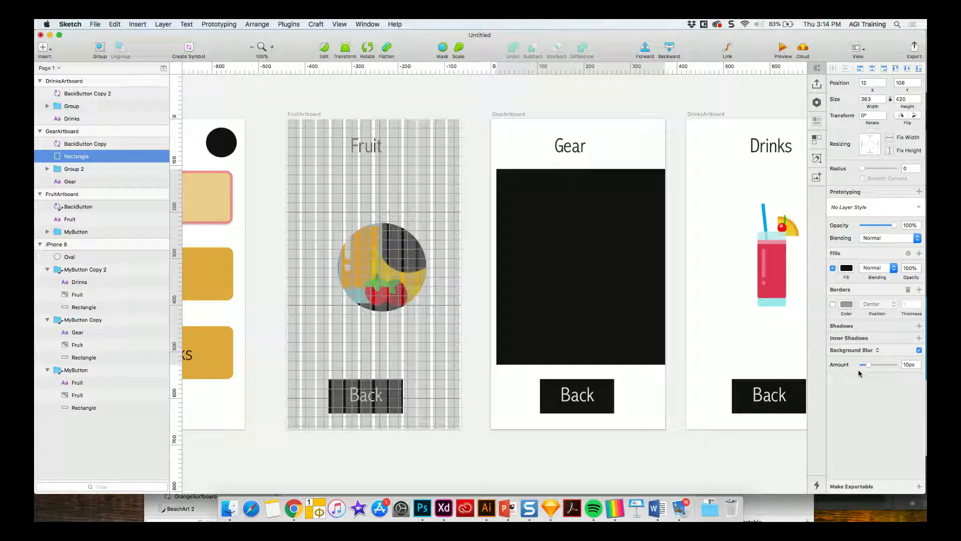
mouse_move(867, 365)
left_mouse_down()
mouse_move(890, 366)
mouse_move(864, 365)
left_mouse_up()
Give the rectangle a pale pink D8B6B6 fill and 43% opacity, and shorten it from the bottom to about 261 high
left_click(846, 269)
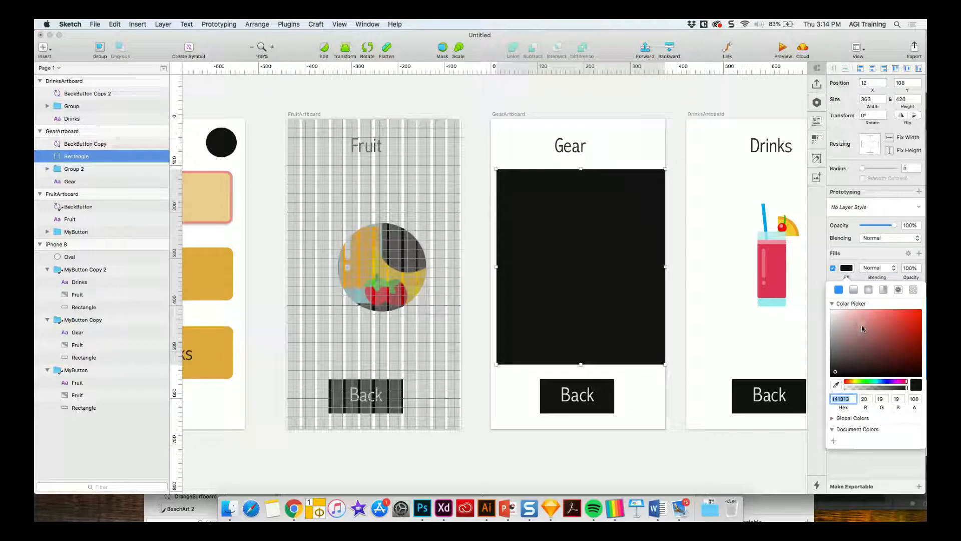
left_click(845, 321)
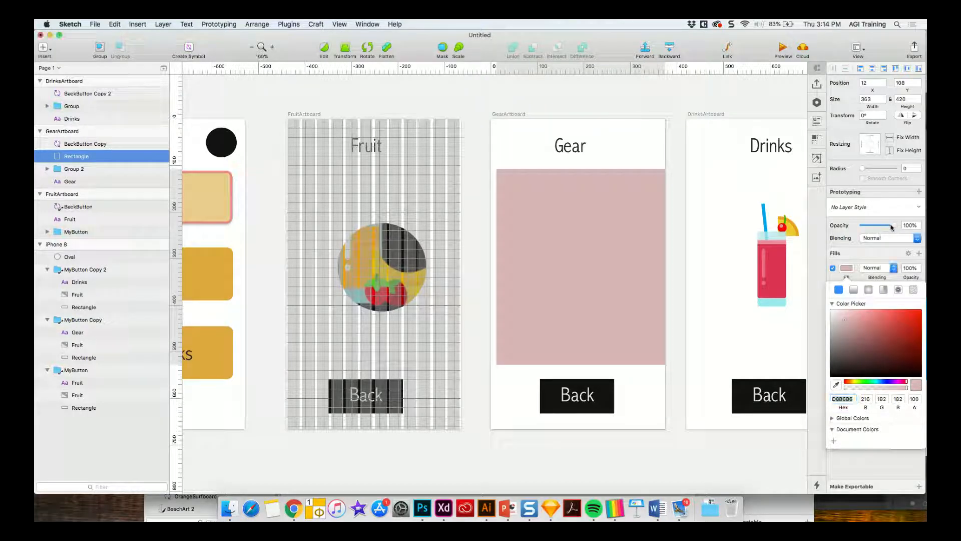
left_click_drag(893, 224, 876, 225)
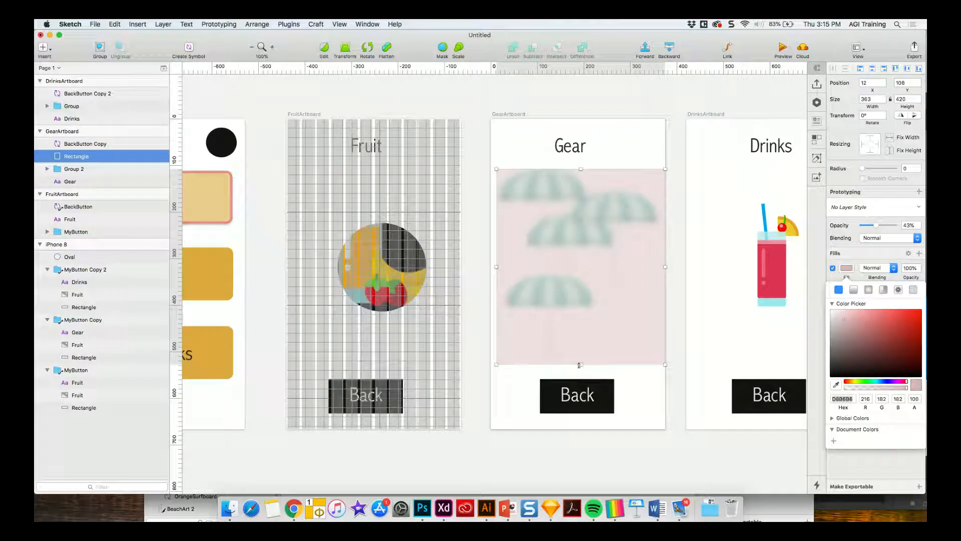
left_click_drag(580, 365, 569, 290)
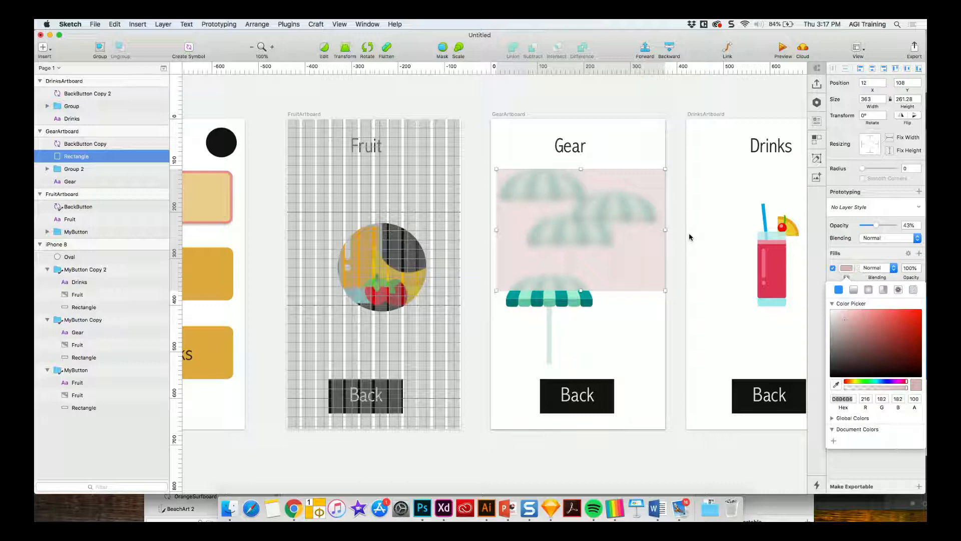
Create a new document and show the Responsive Web artboard presets
key("super+n")
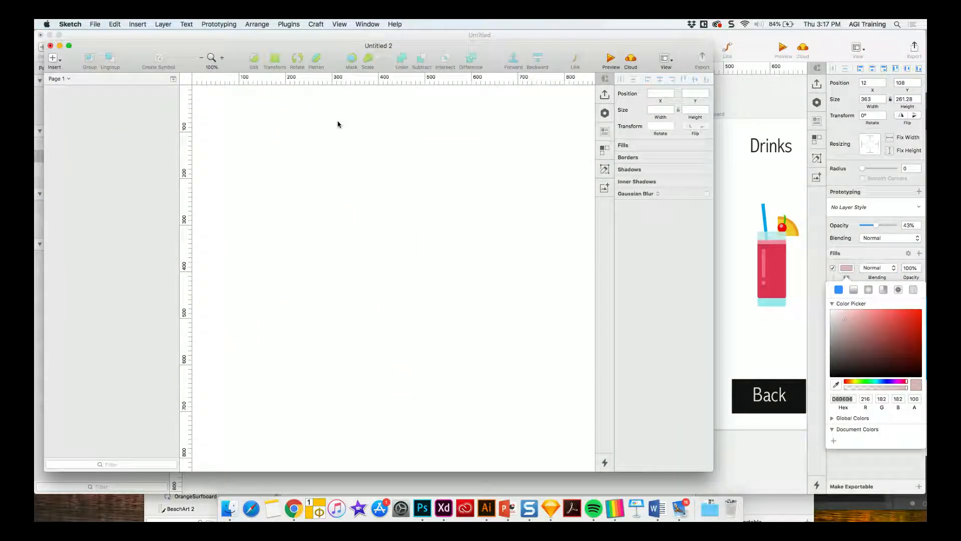
key("a")
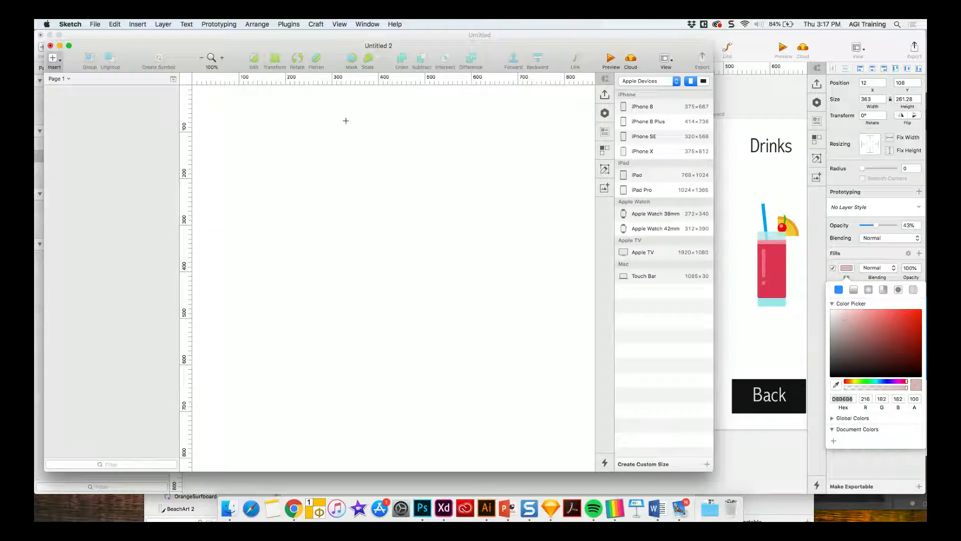
left_click(658, 83)
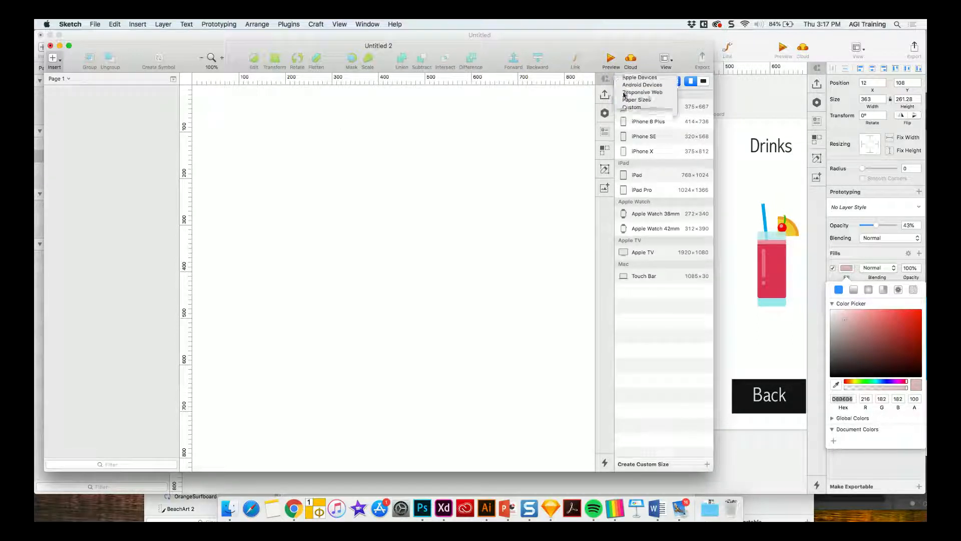
left_click(642, 96)
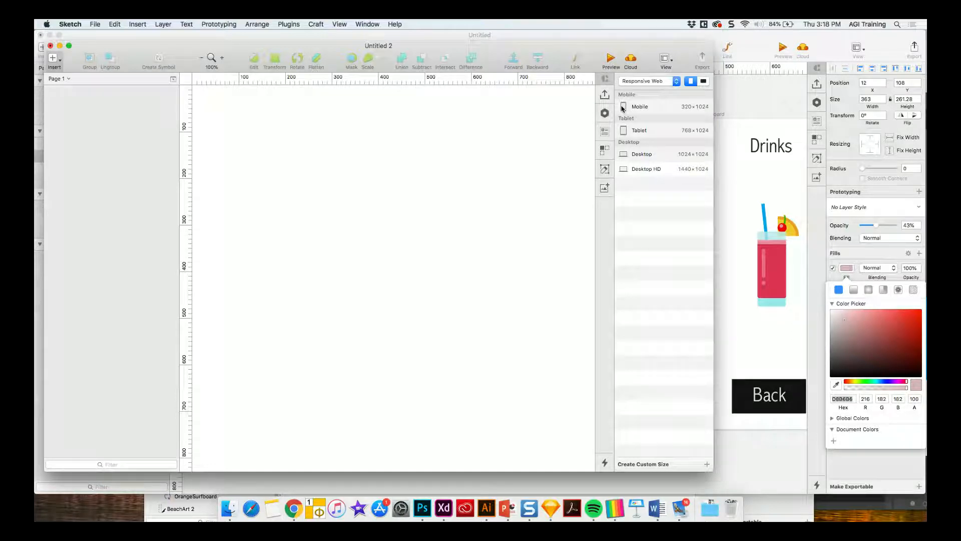
left_click(94, 25)
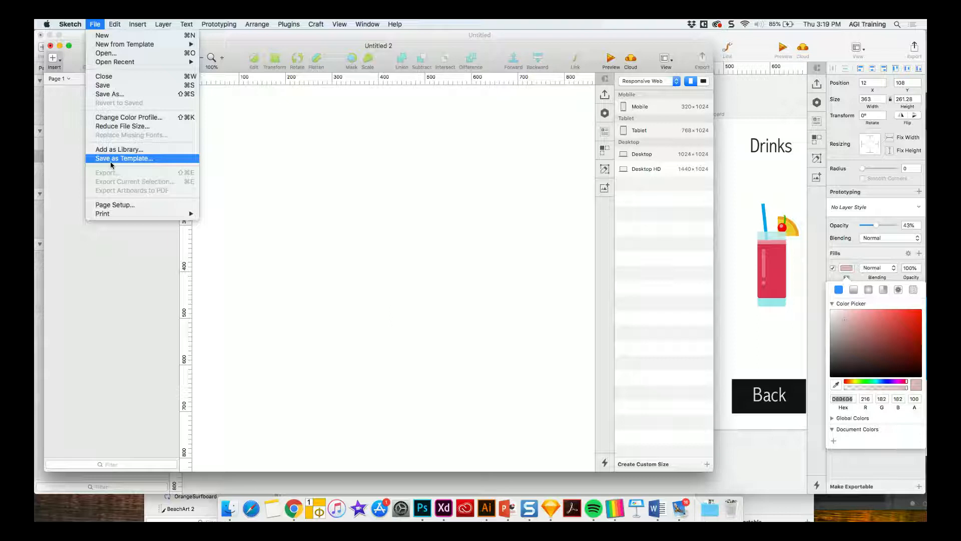
left_click(311, 105)
left_click(289, 24)
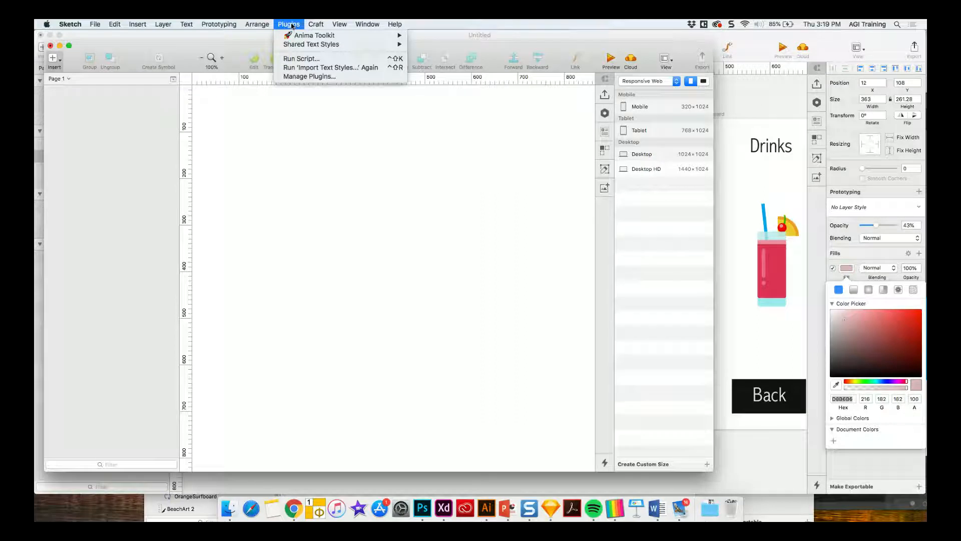
key("super+shift+slash")
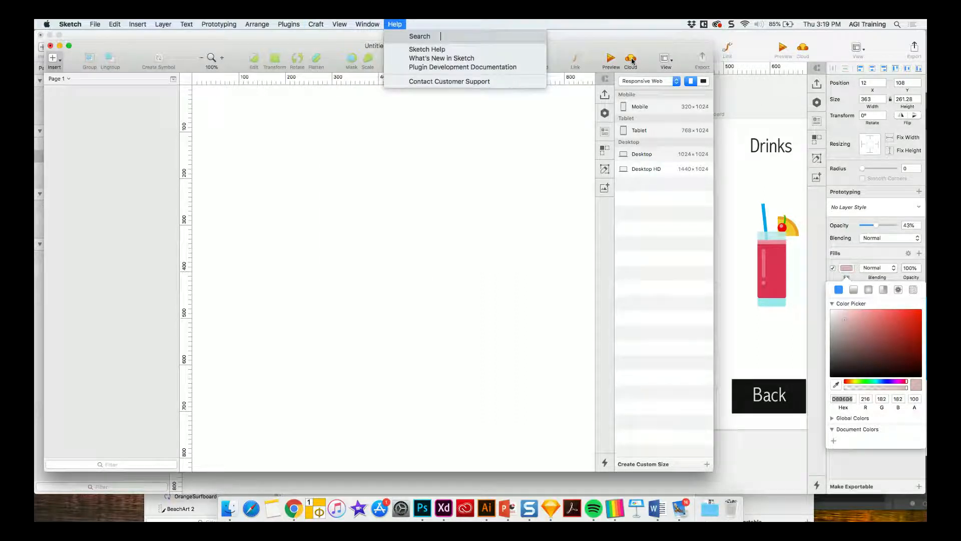
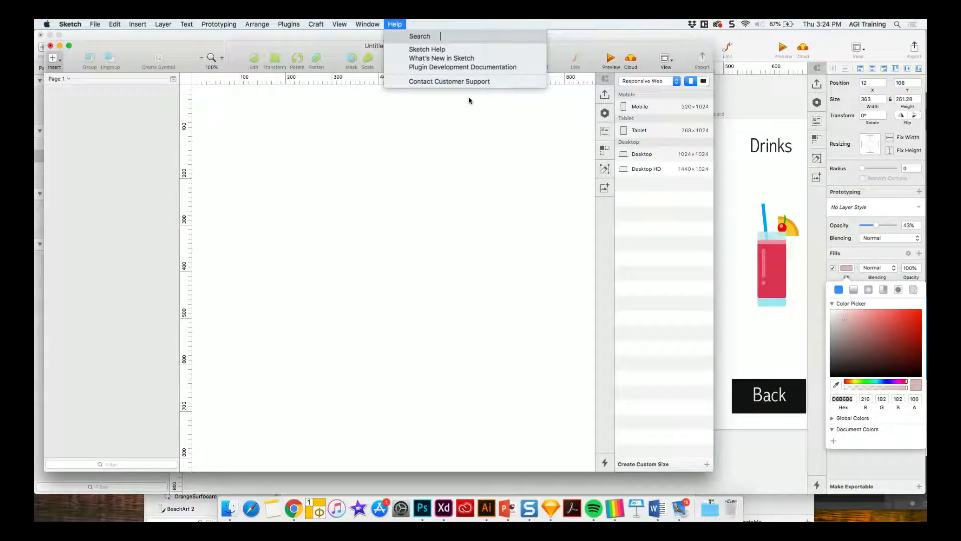
Open the plugin manager and browse the online Sketch plugin directory, then close the browser window
mouse_move(285, 22)
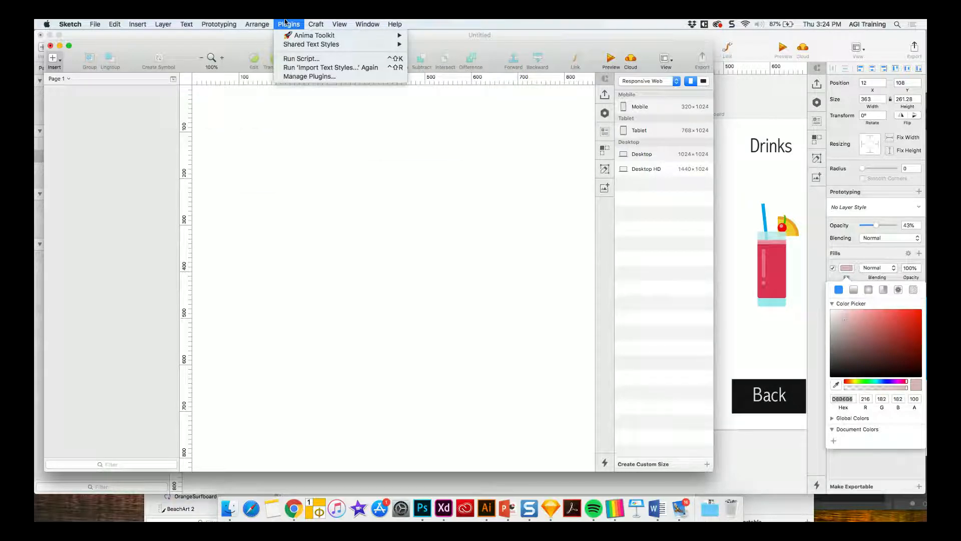
left_click(287, 76)
left_click(259, 350)
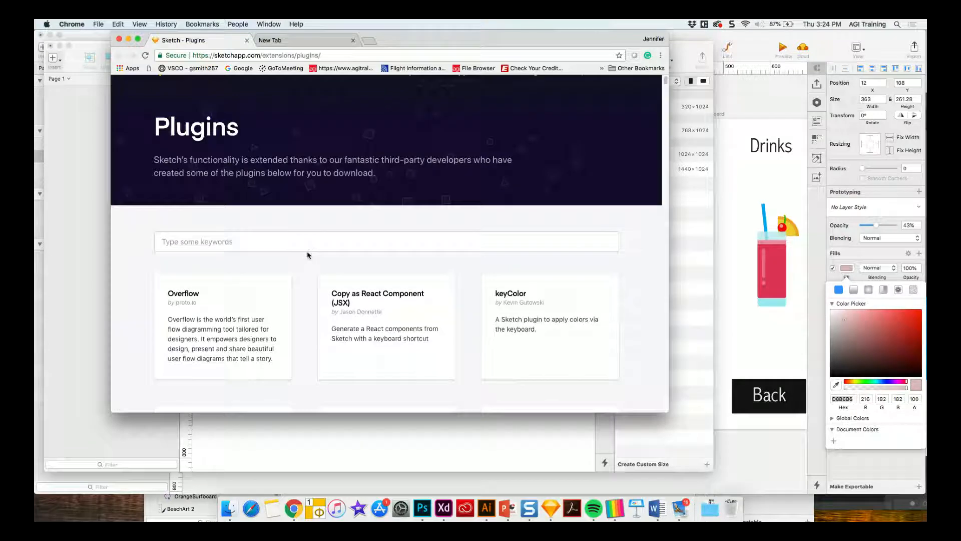
scroll(307, 253, "down", 3)
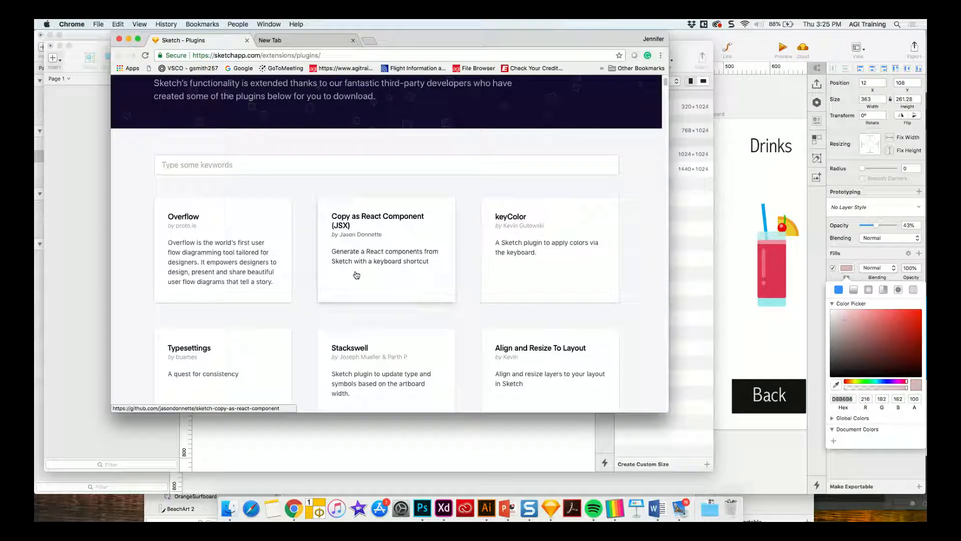
left_click(119, 40)
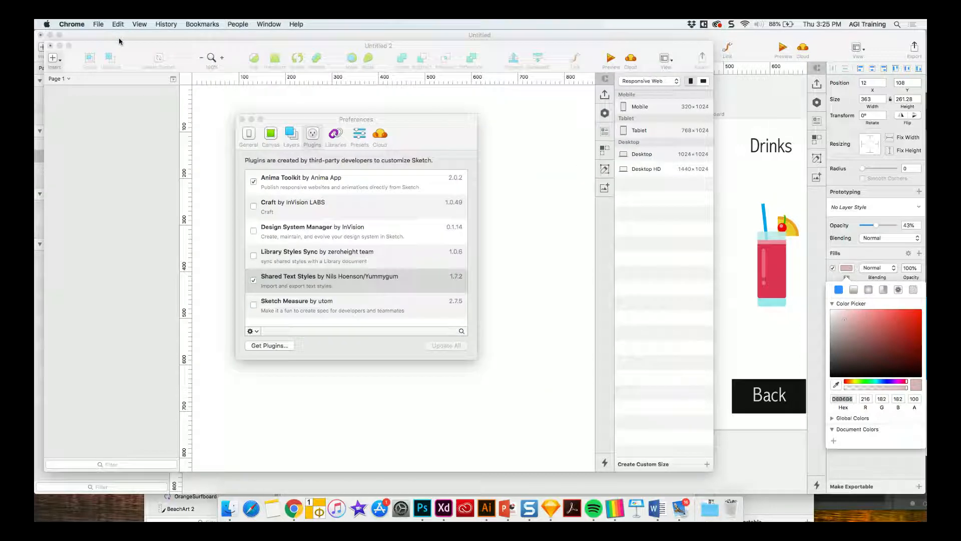
Close the Untitled prototype document and the empty Untitled 2 document without saving either
left_click(41, 35)
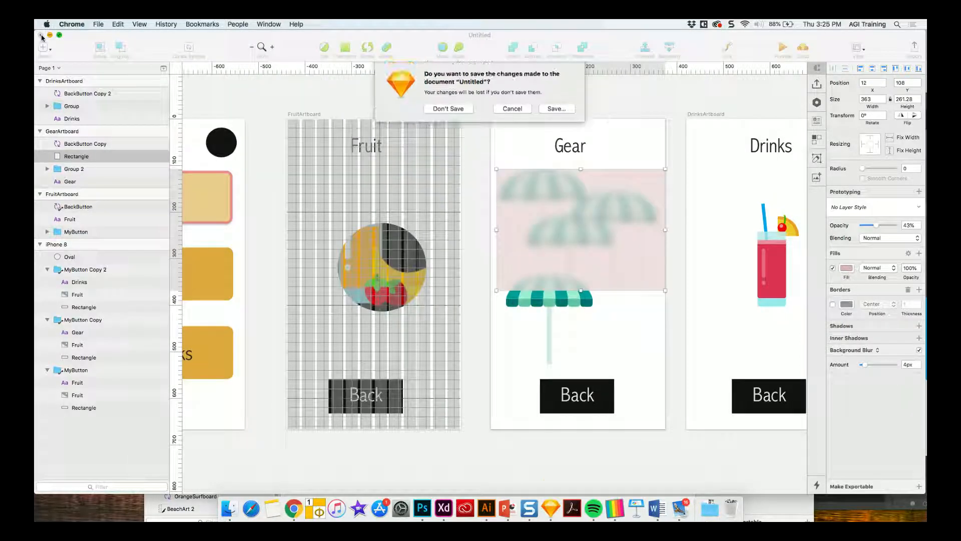
left_click(457, 109)
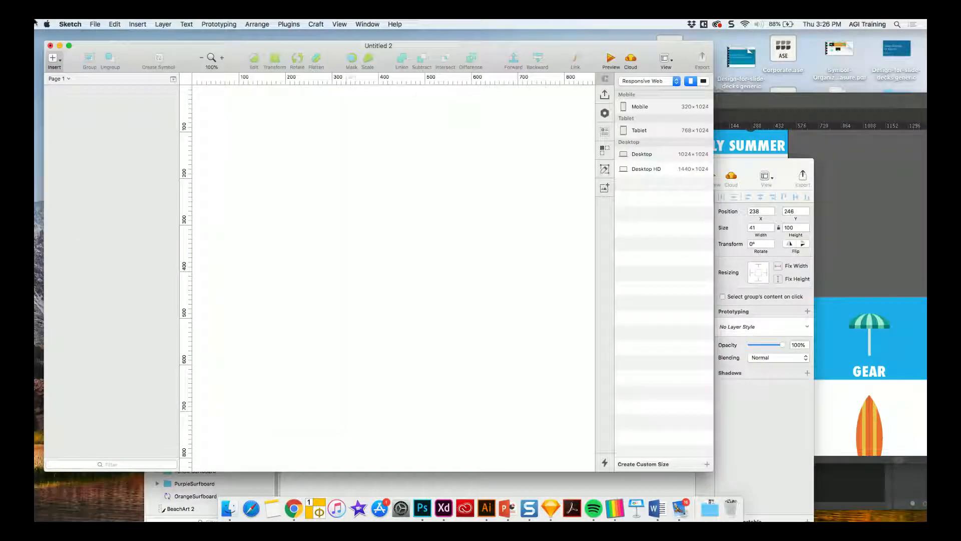
left_click(51, 46)
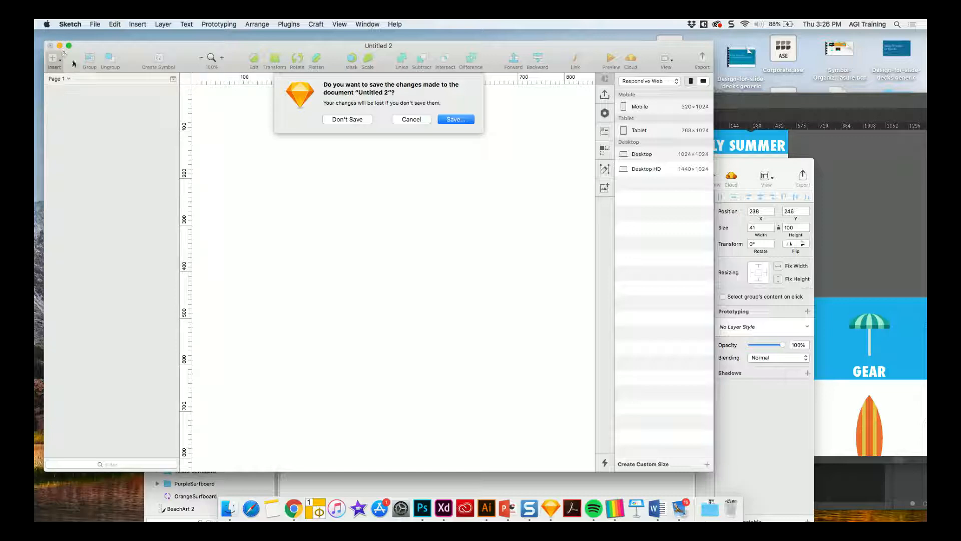
left_click(339, 120)
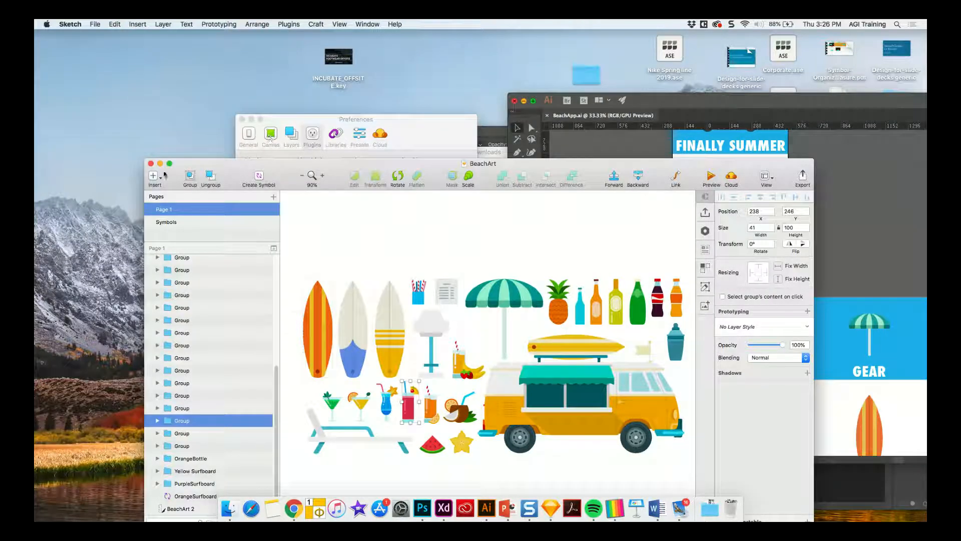